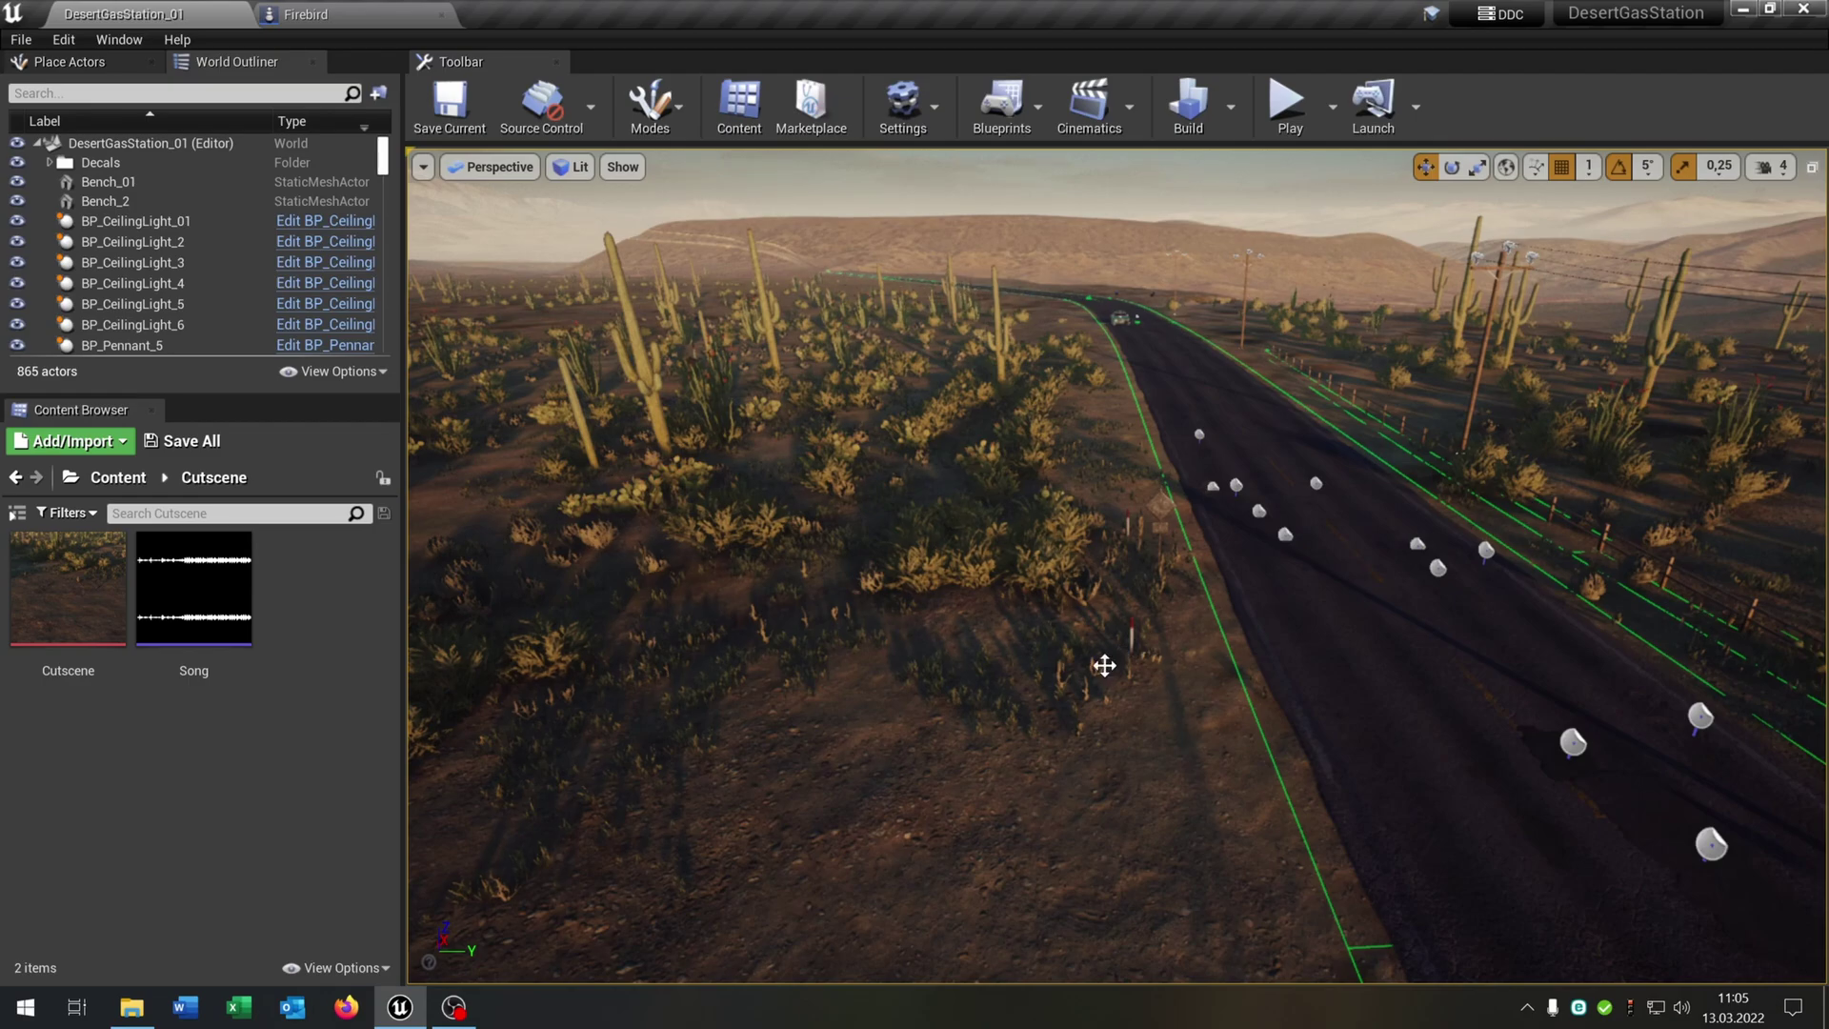
pyautogui.moveTo(1104, 665); pyautogui.dragTo(1123, 671, button='right')
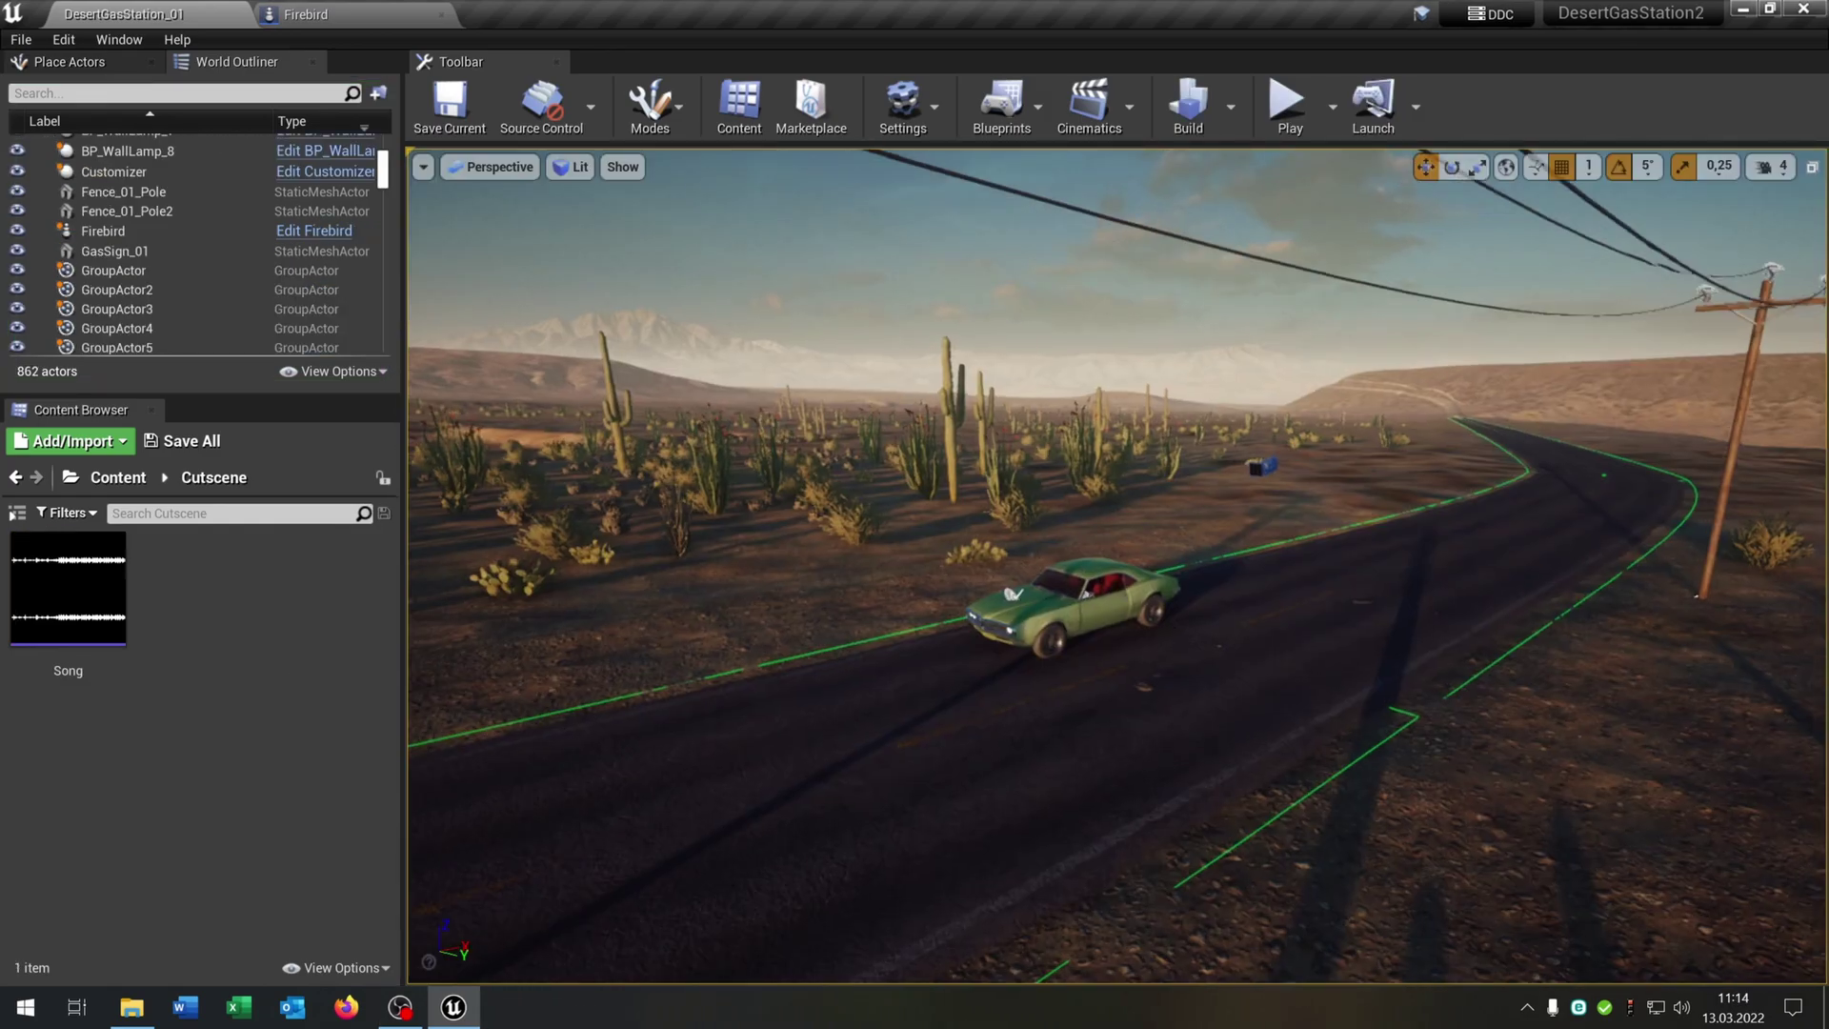
pyautogui.moveTo(1104, 590); pyautogui.dragTo(1176, 665, button='right')
pyautogui.click(1090, 583)
pyautogui.press('Escape')
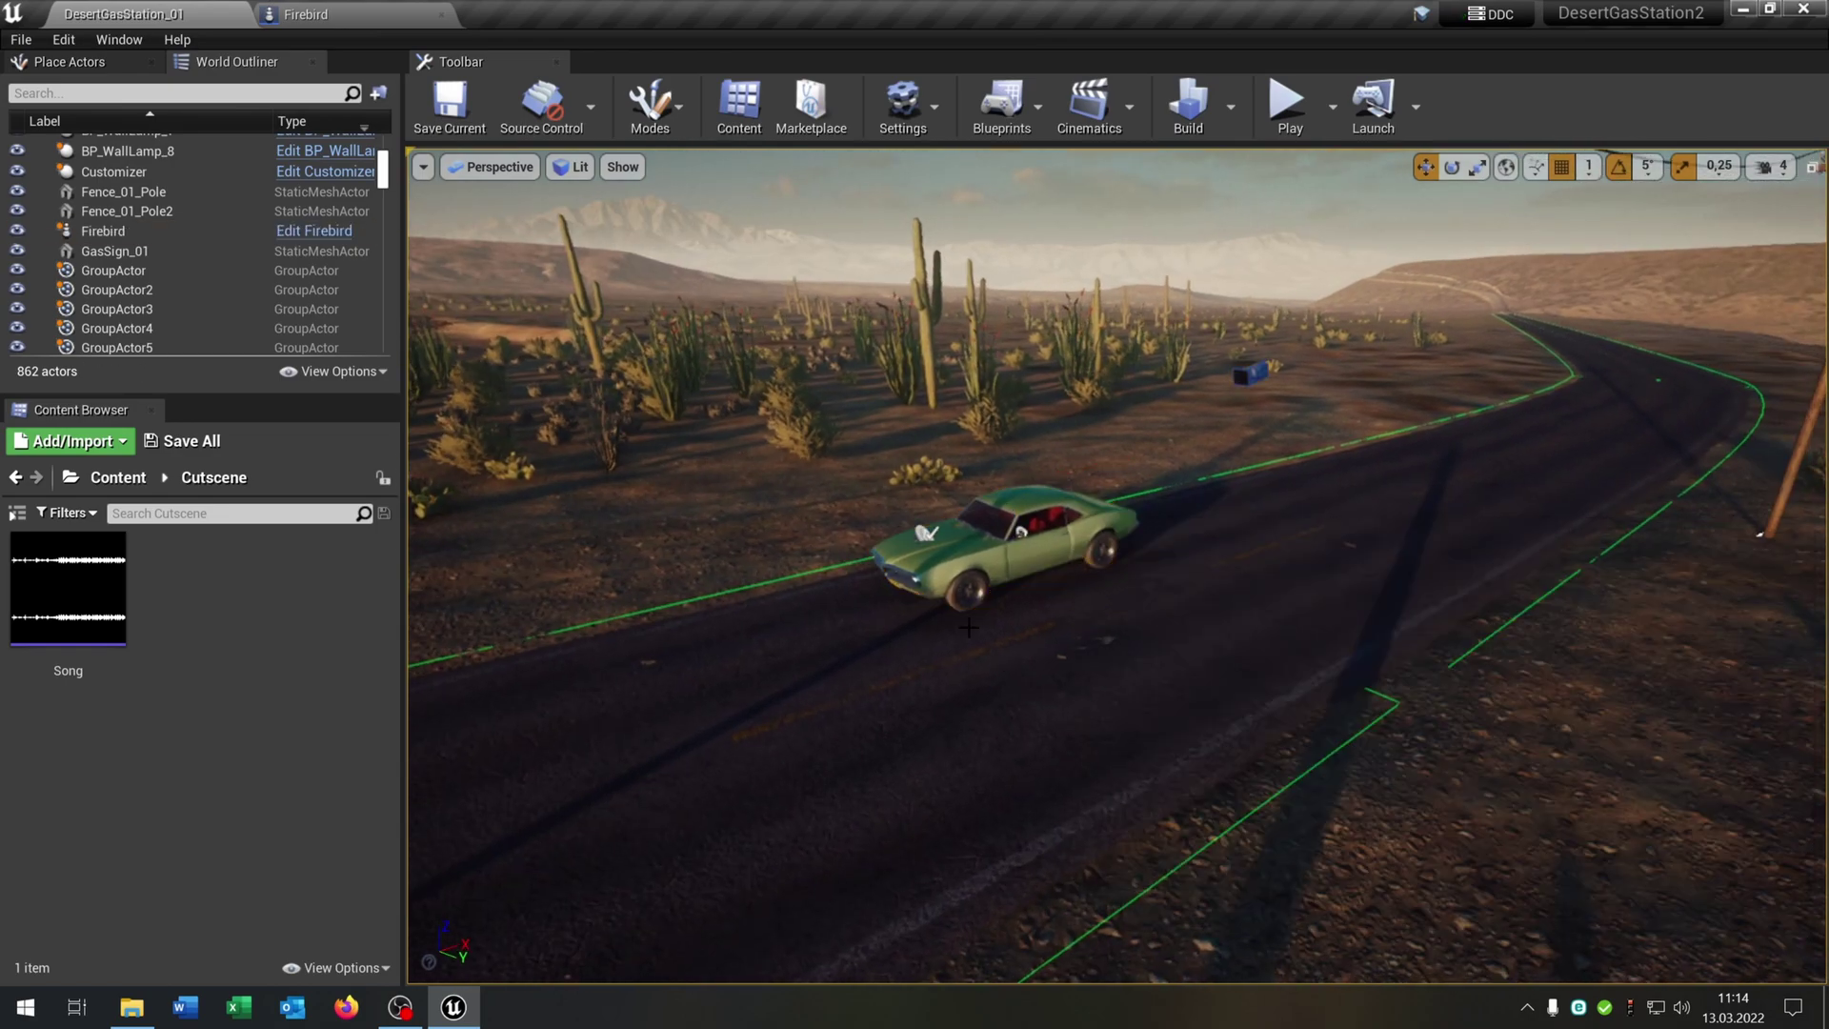
# In the Firebird blueprint's event graph, copy the Set Throttle Input node with its Vehicle Movement reference into the Start section.
pyautogui.click(401, 17)
pyautogui.moveTo(786, 640); pyautogui.dragTo(843, 657, button='right')
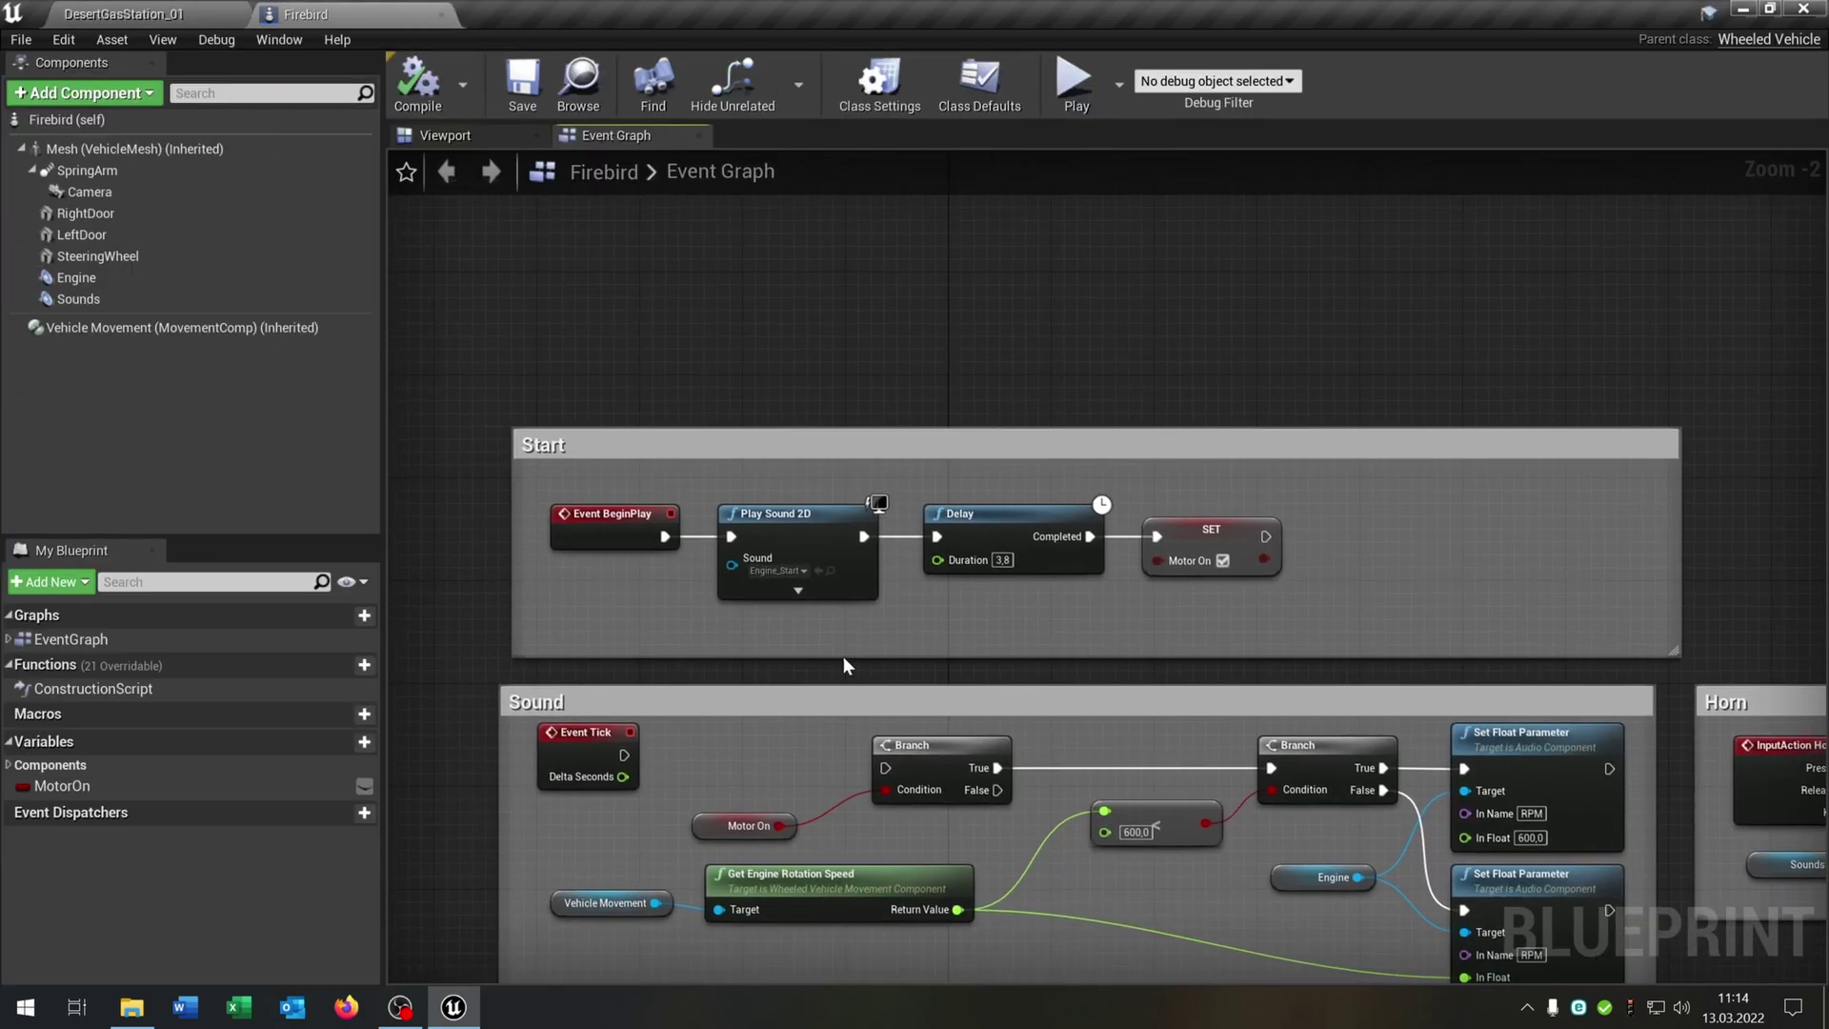
pyautogui.scroll(2, 986, 545)
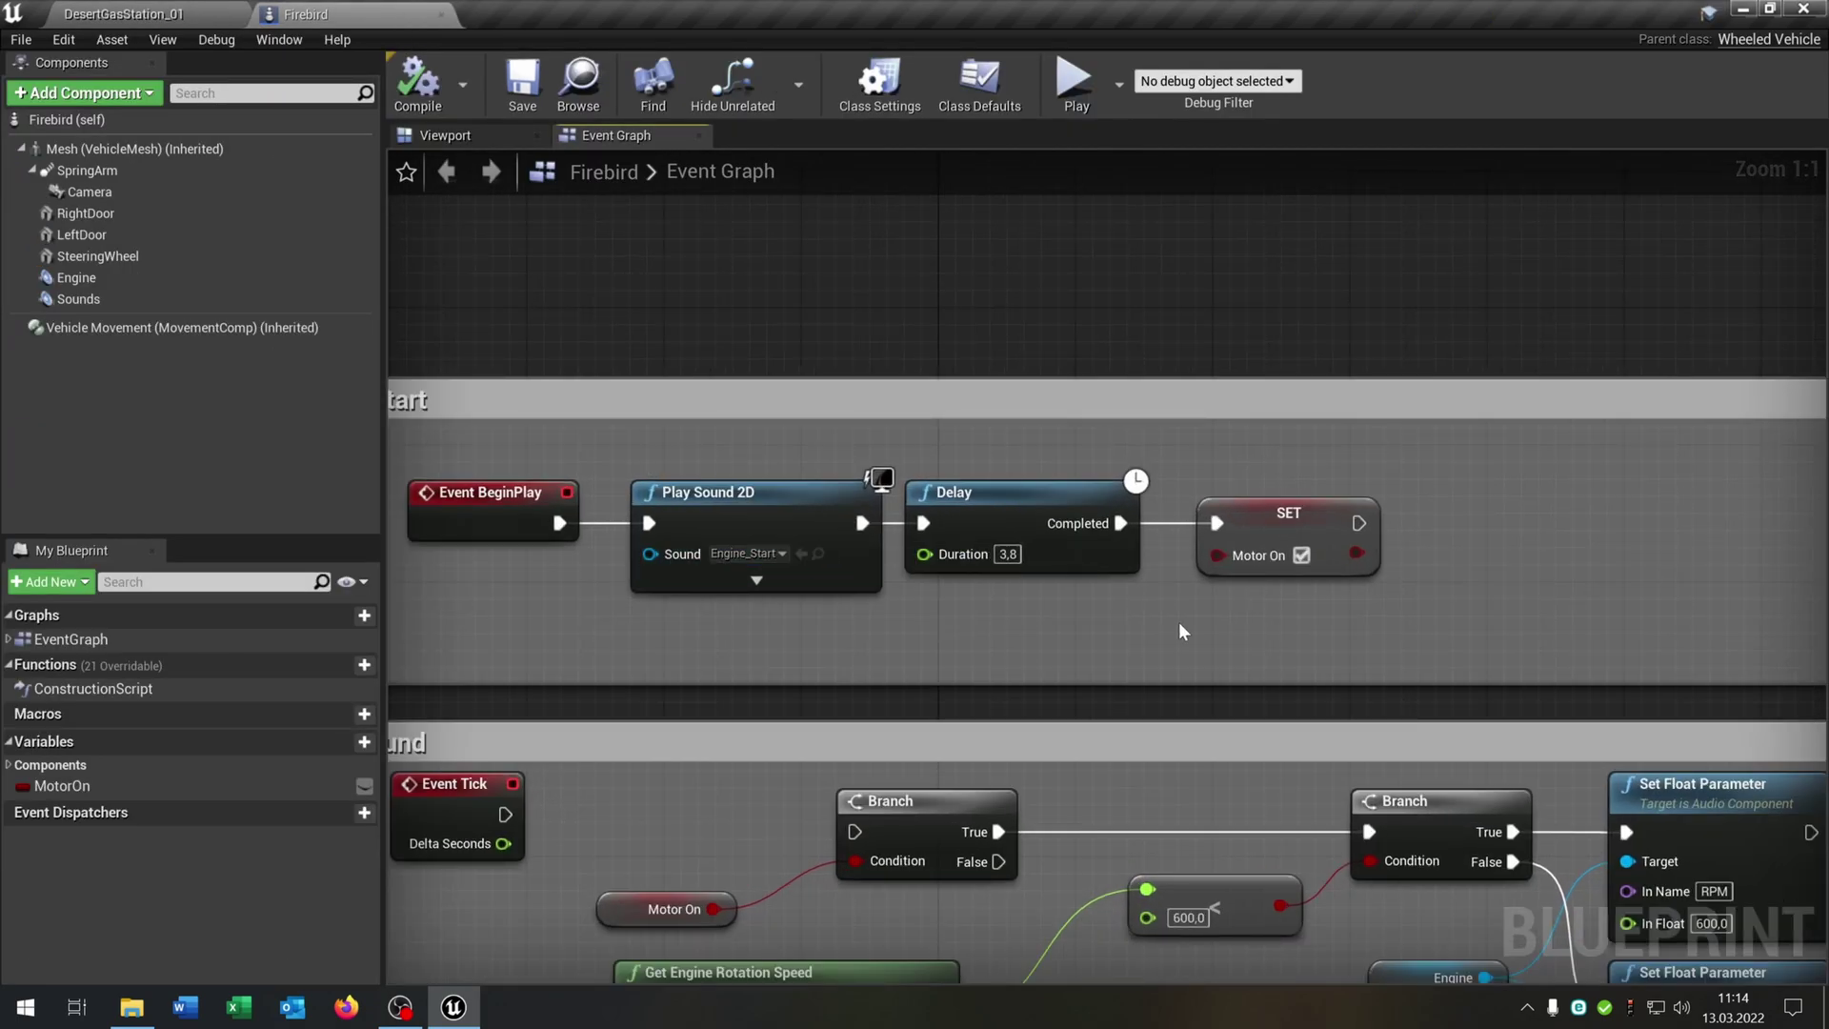
pyautogui.moveTo(1121, 627); pyautogui.dragTo(1012, 648, button='right')
pyautogui.moveTo(1241, 645); pyautogui.dragTo(1072, 600, button='right')
pyautogui.scroll(-2, 1172, 604)
pyautogui.scroll(-3, 959, 477)
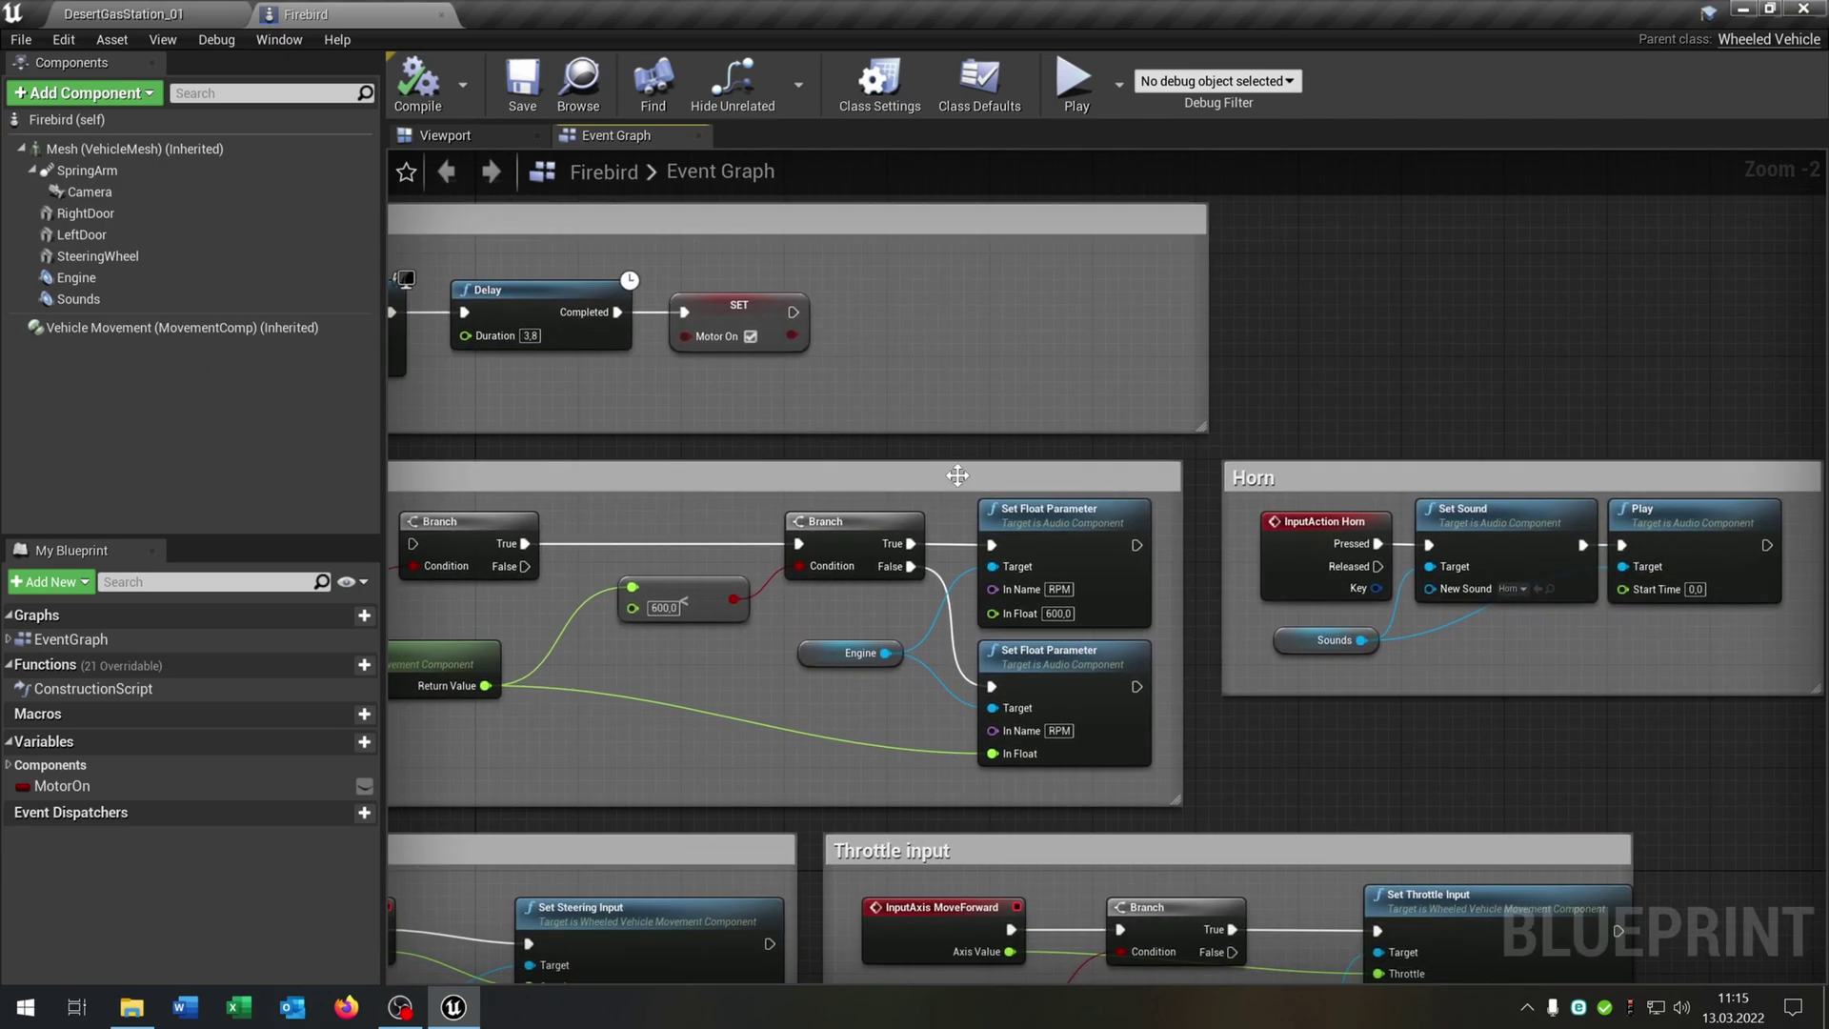
pyautogui.scroll(3, 1137, 742)
pyautogui.moveTo(1061, 700); pyautogui.dragTo(1220, 598)
pyautogui.moveTo(1170, 456); pyautogui.dragTo(1362, 704, button='right')
pyautogui.moveTo(942, 342); pyautogui.dragTo(1260, 567, button='right')
pyautogui.click(1061, 439)
pyautogui.hotkey('ctrl', 'v')
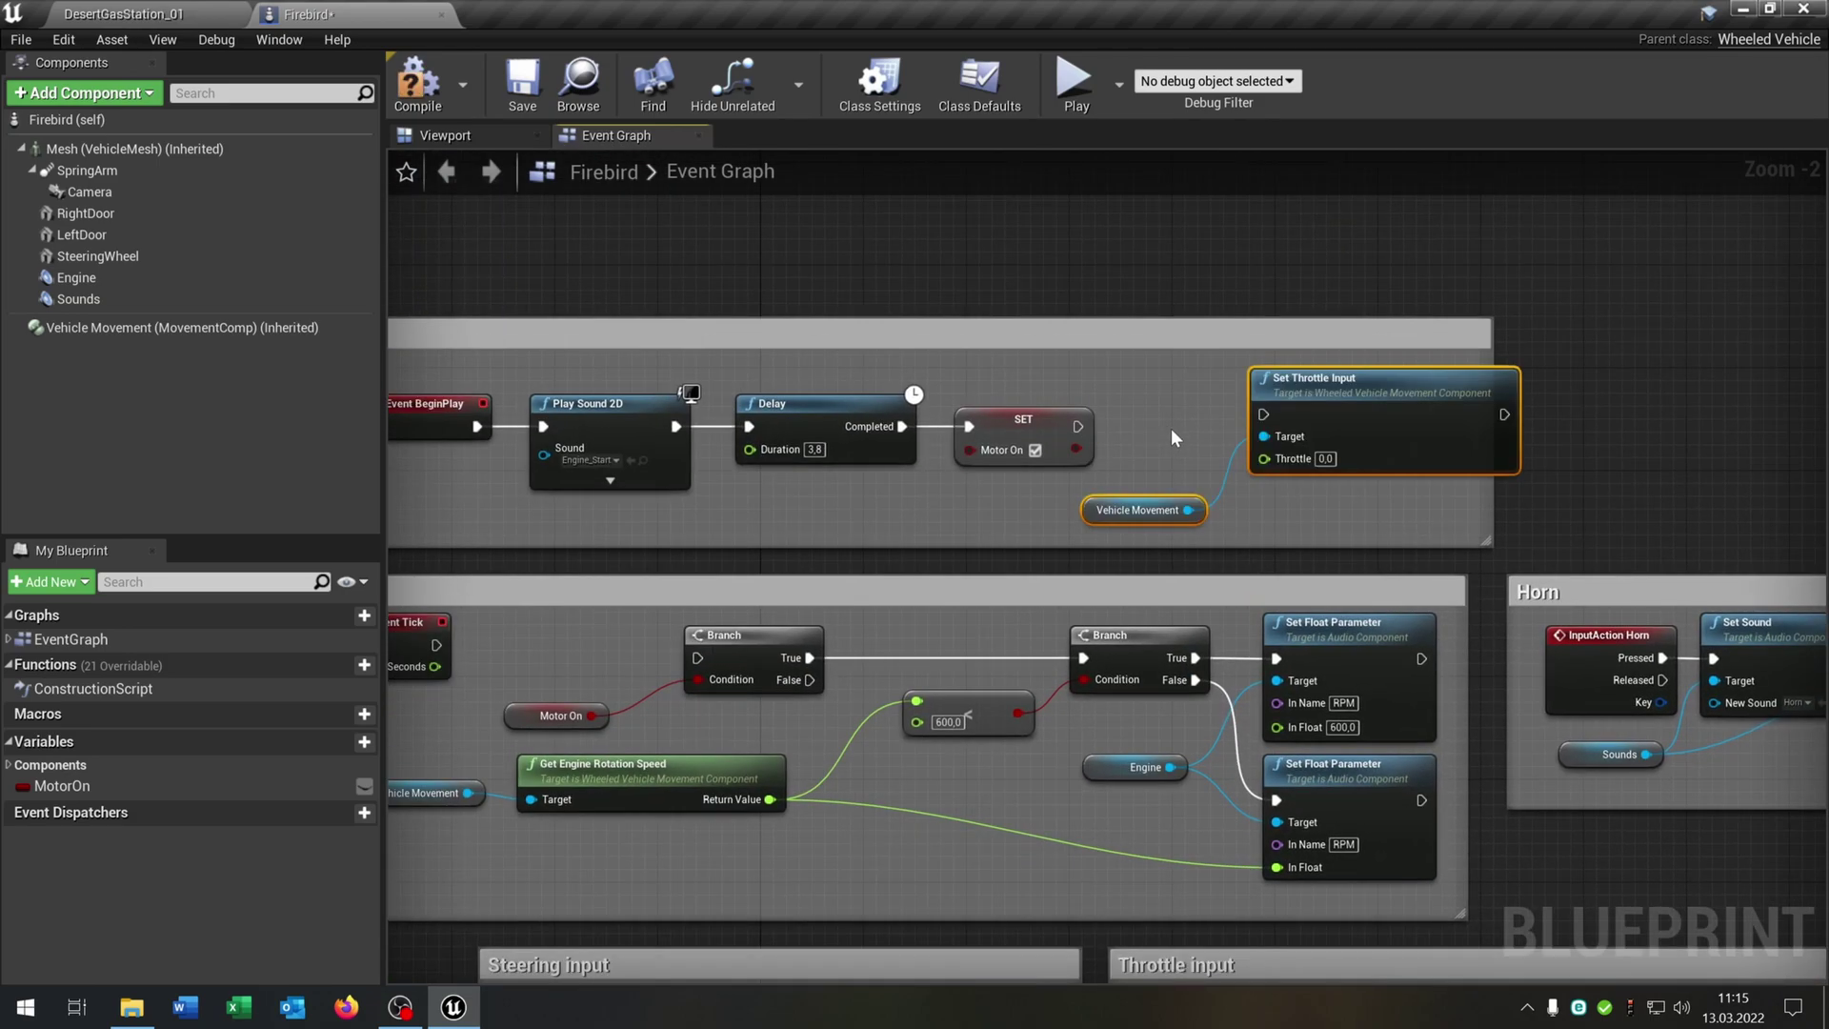
# Connect Set Throttle Input after the Motor On SET node with Throttle 0,5, and compile the Firebird blueprint.
pyautogui.moveTo(1307, 382); pyautogui.dragTo(1193, 394)
pyautogui.click(1203, 459)
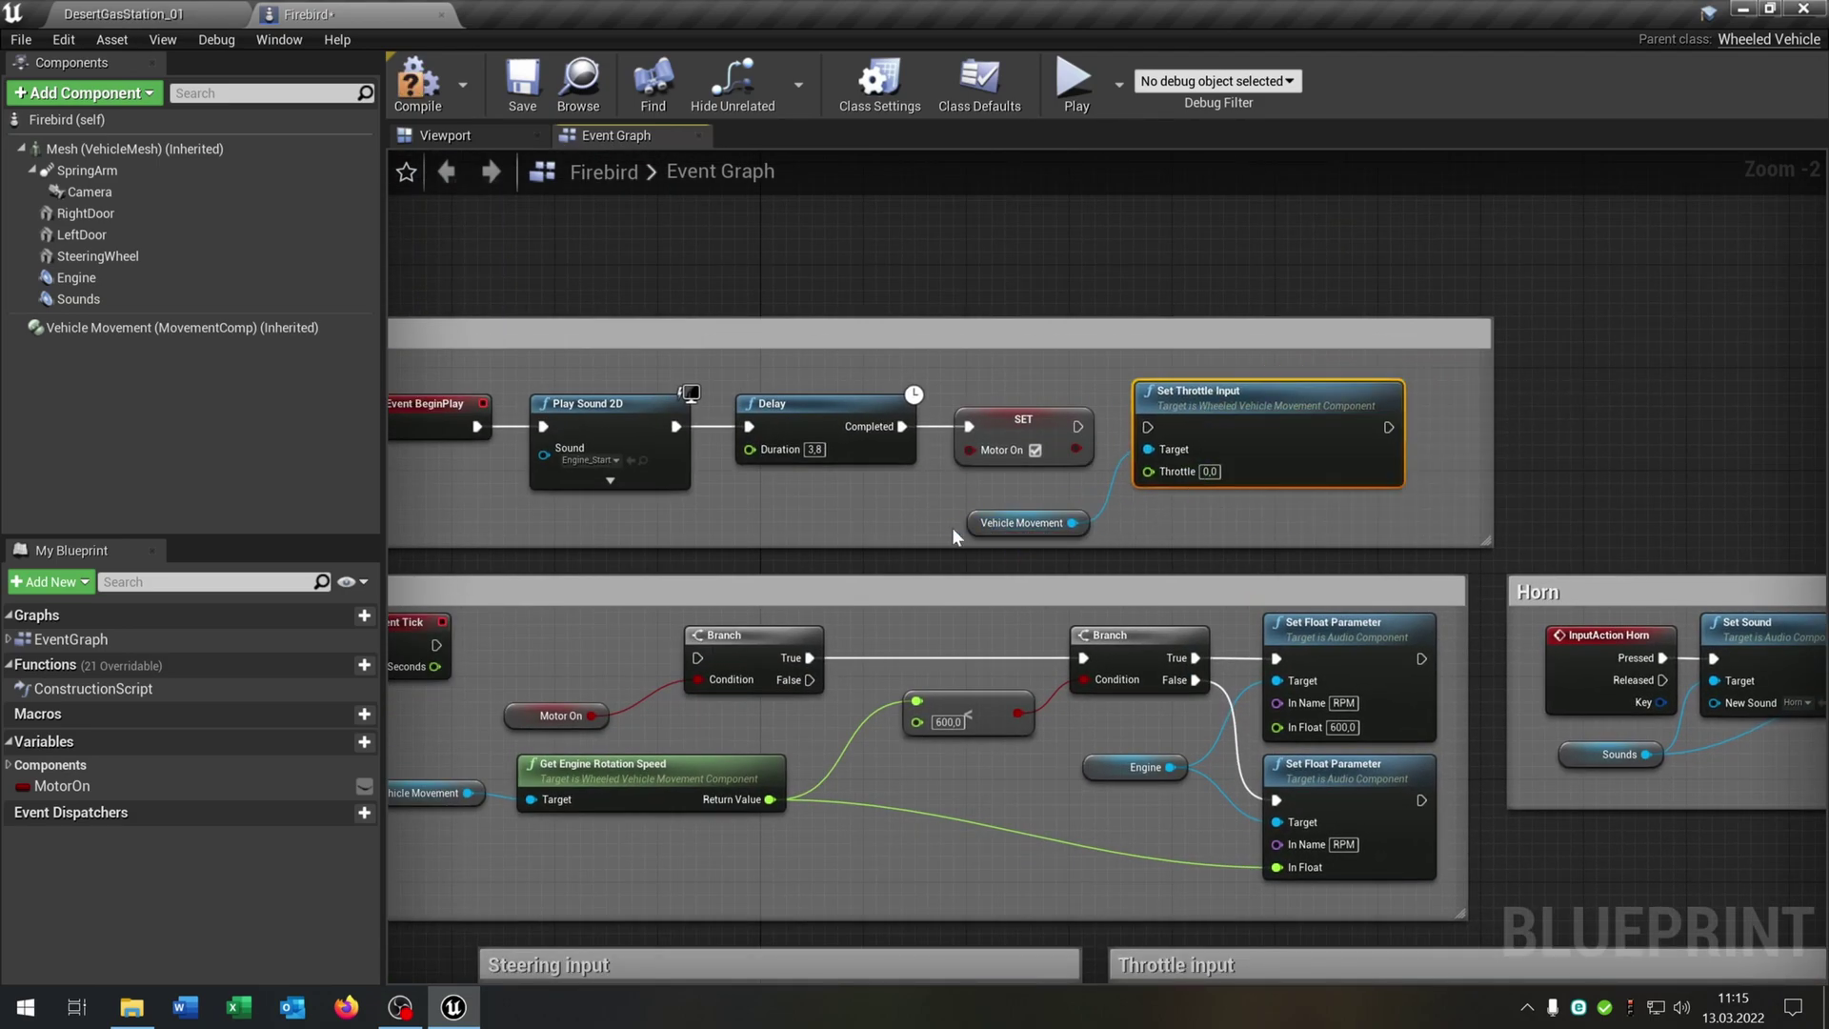
pyautogui.moveTo(968, 524); pyautogui.dragTo(971, 512)
pyautogui.moveTo(1077, 426); pyautogui.dragTo(1211, 453)
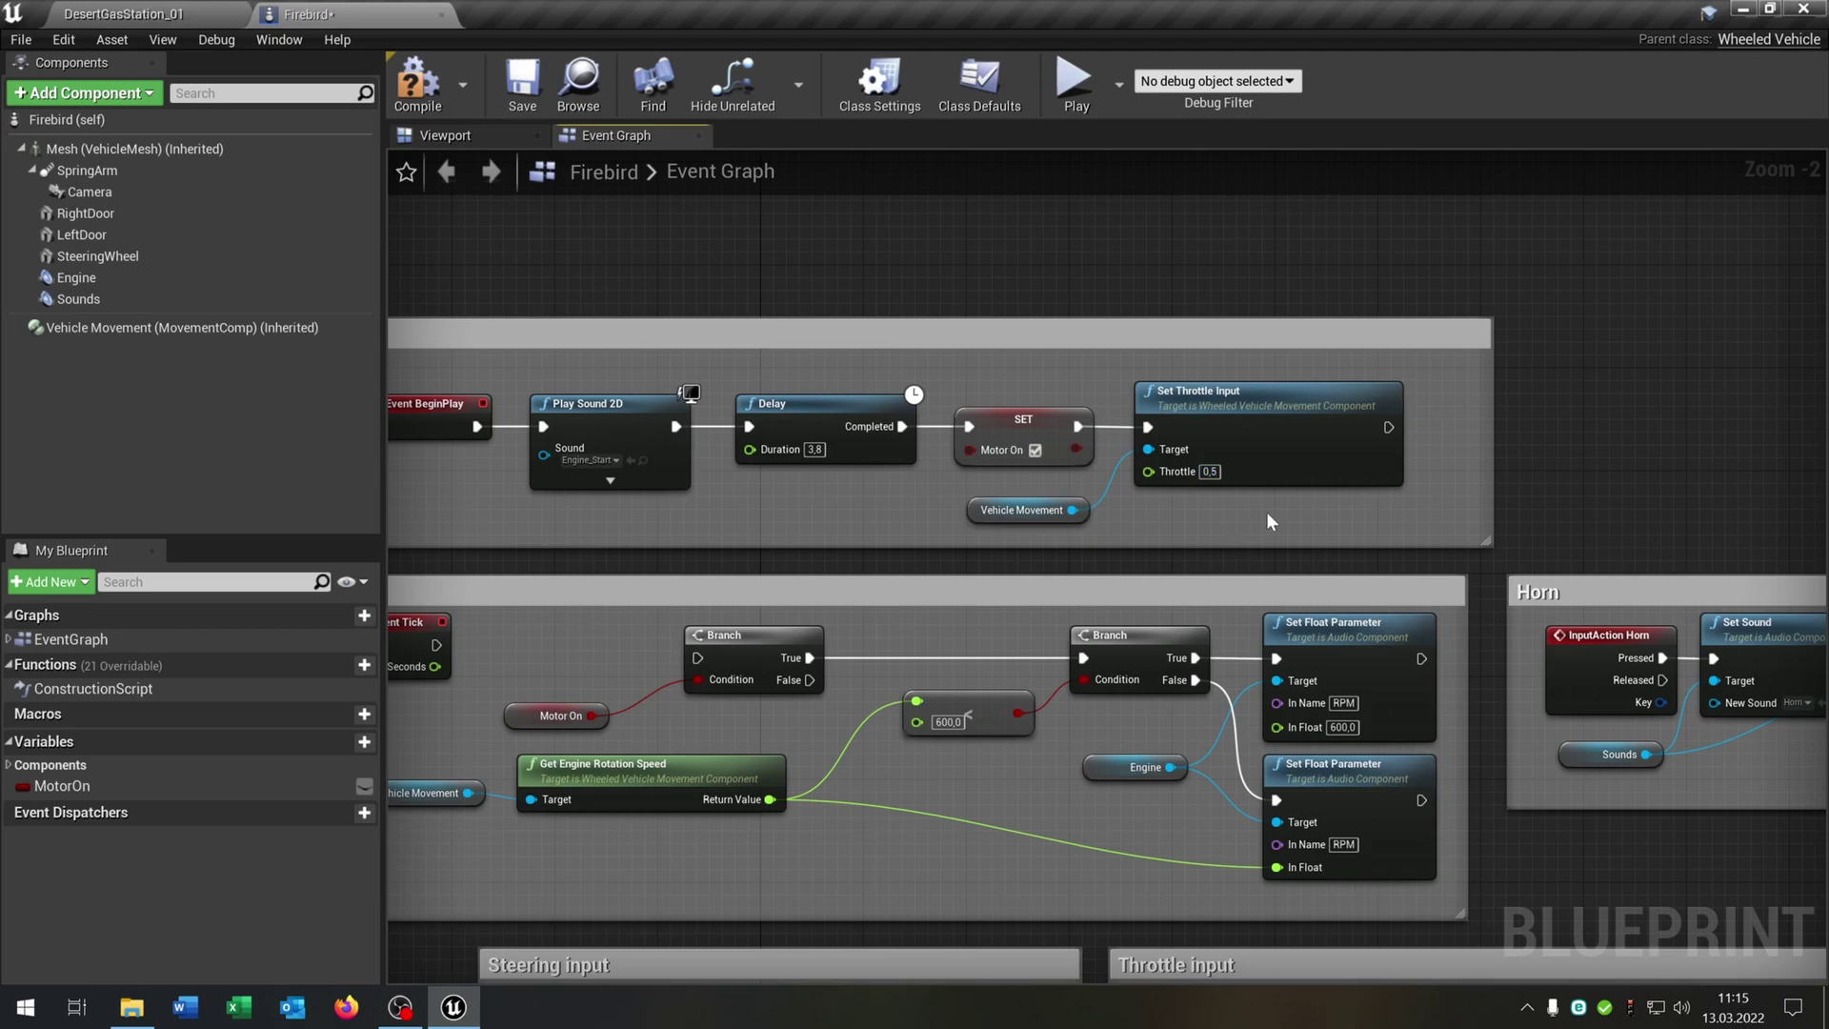
pyautogui.click(443, 84)
pyautogui.moveTo(781, 313); pyautogui.dragTo(922, 390, button='right')
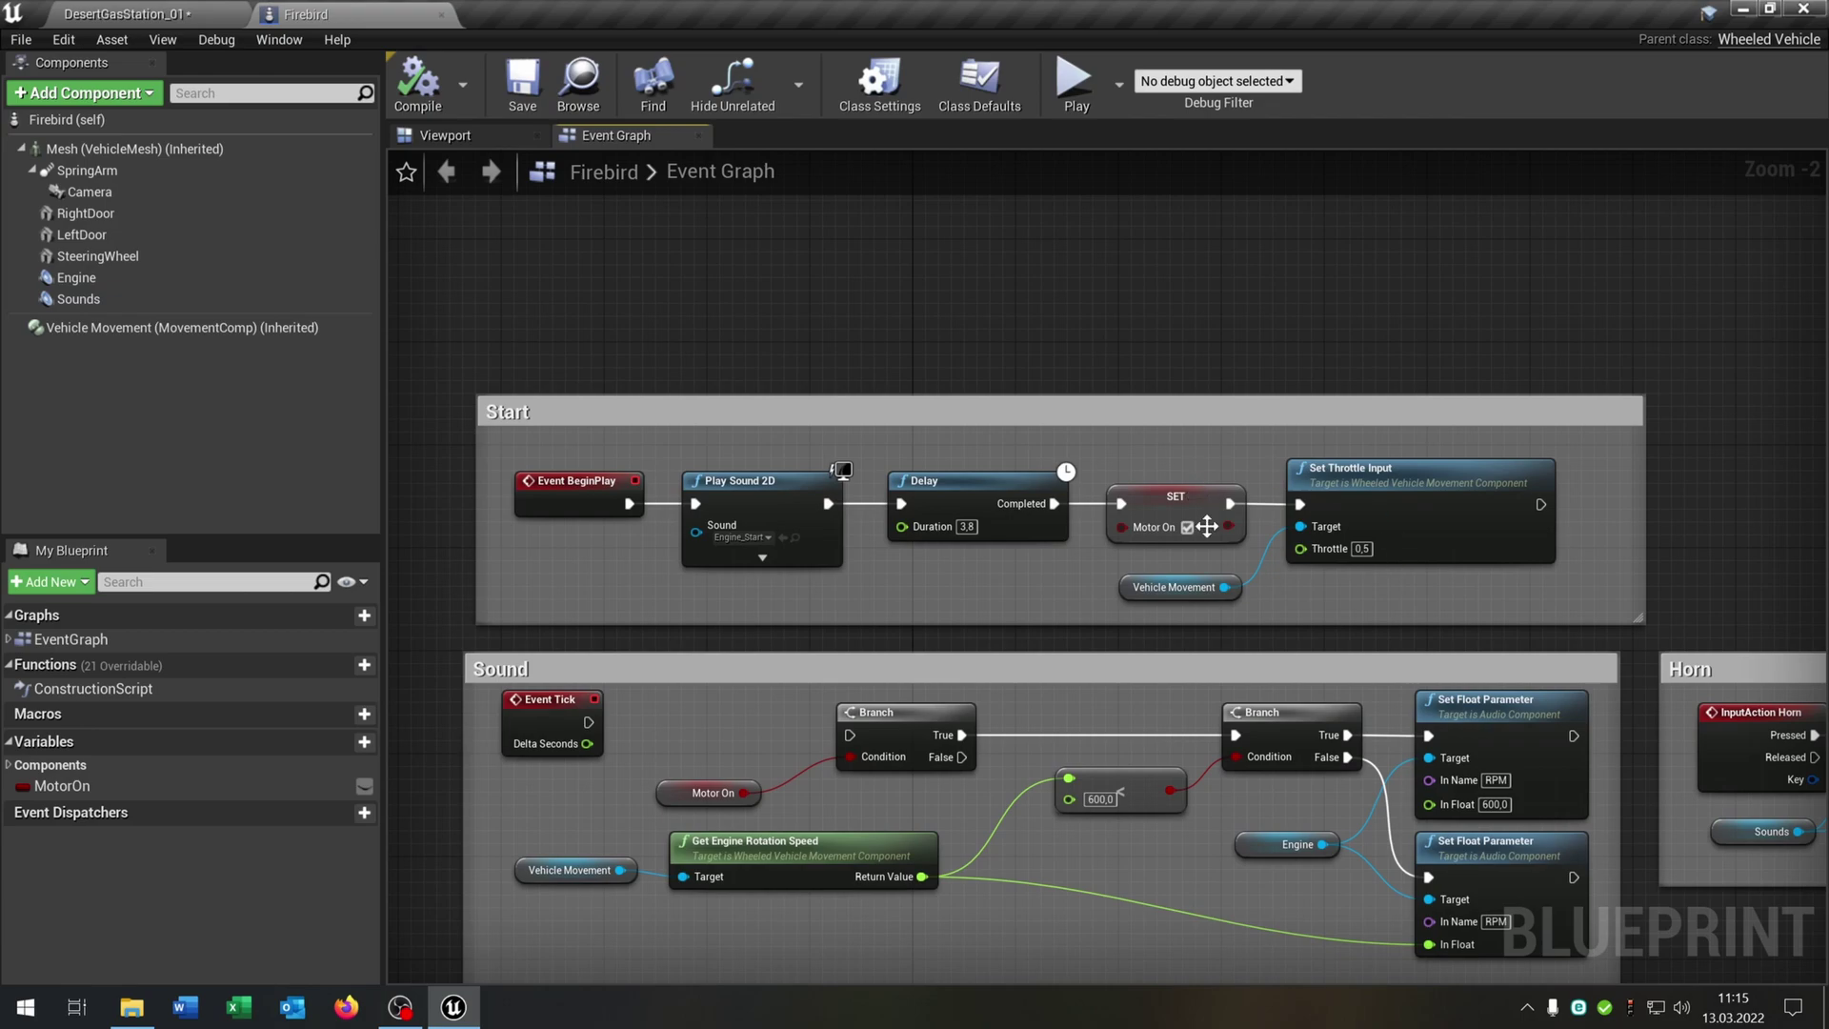
pyautogui.moveTo(1330, 421); pyautogui.dragTo(1291, 482, button='right')
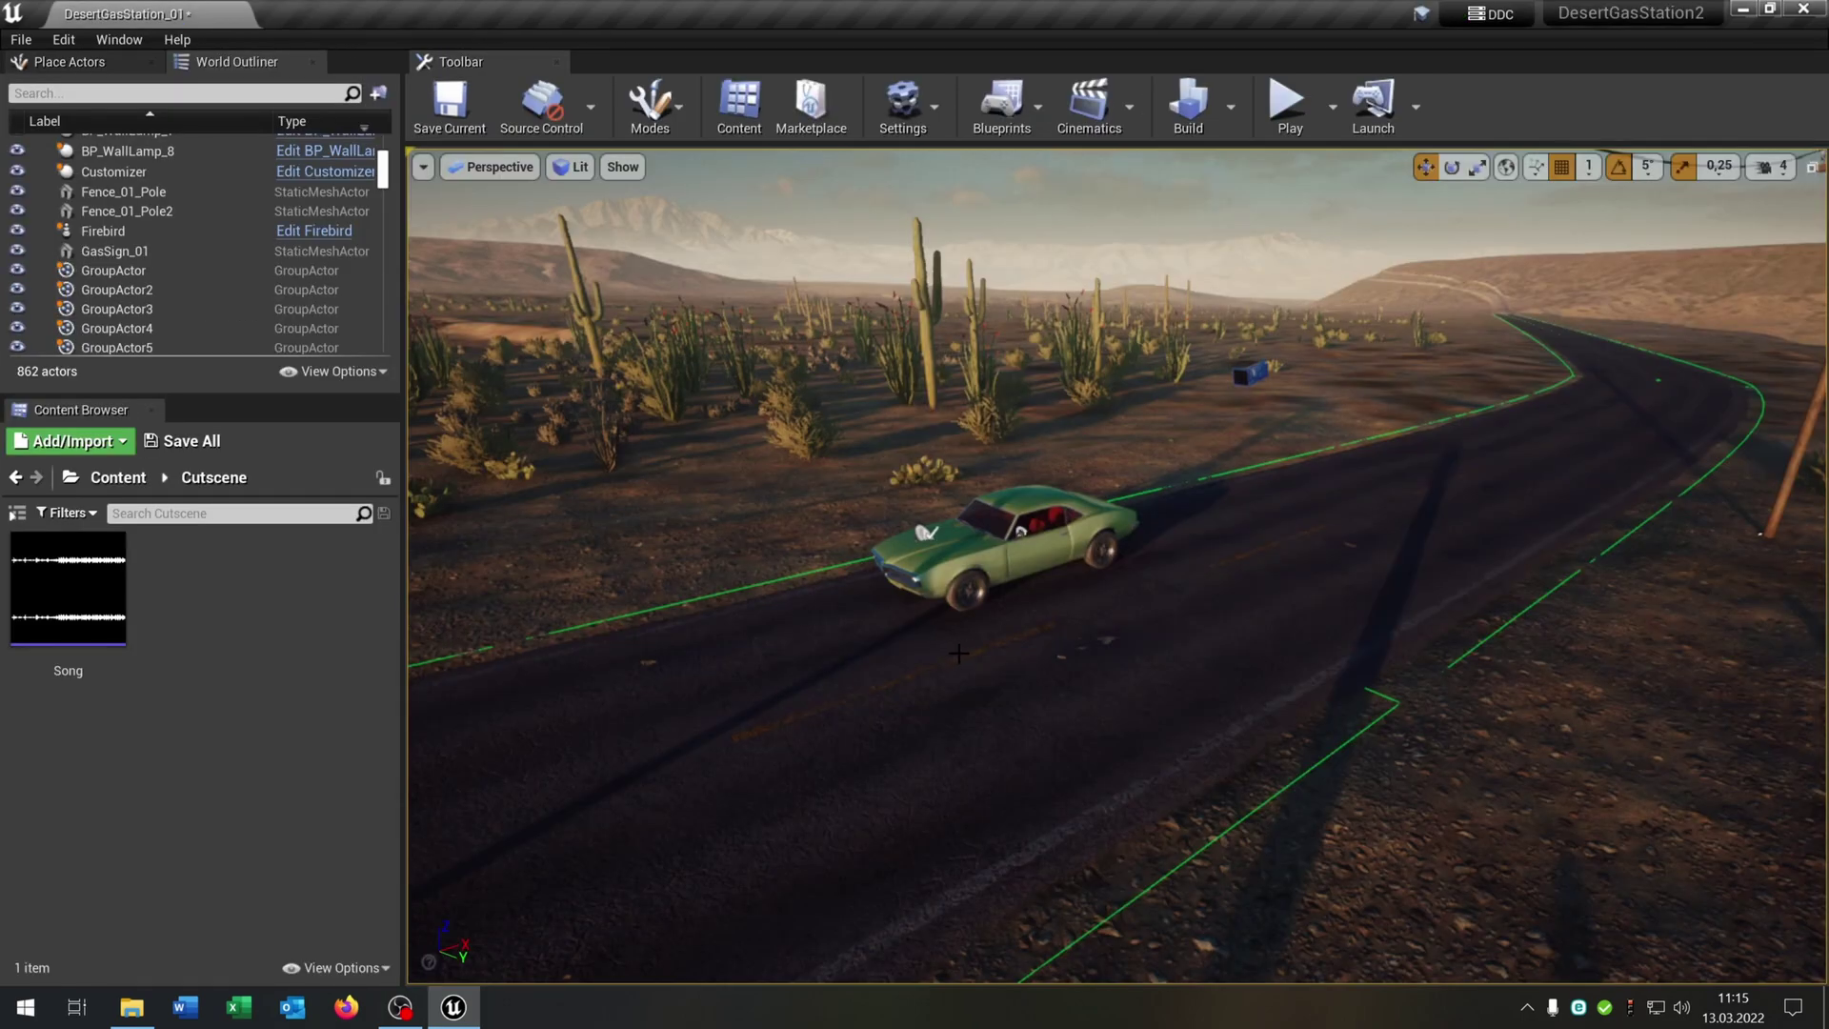
# Add a level sequence named Cutscene, saved in the Cutscene content folder.
pyautogui.moveTo(972, 672); pyautogui.dragTo(956, 653, button='right')
pyautogui.moveTo(1037, 555); pyautogui.dragTo(1040, 577, button='right')
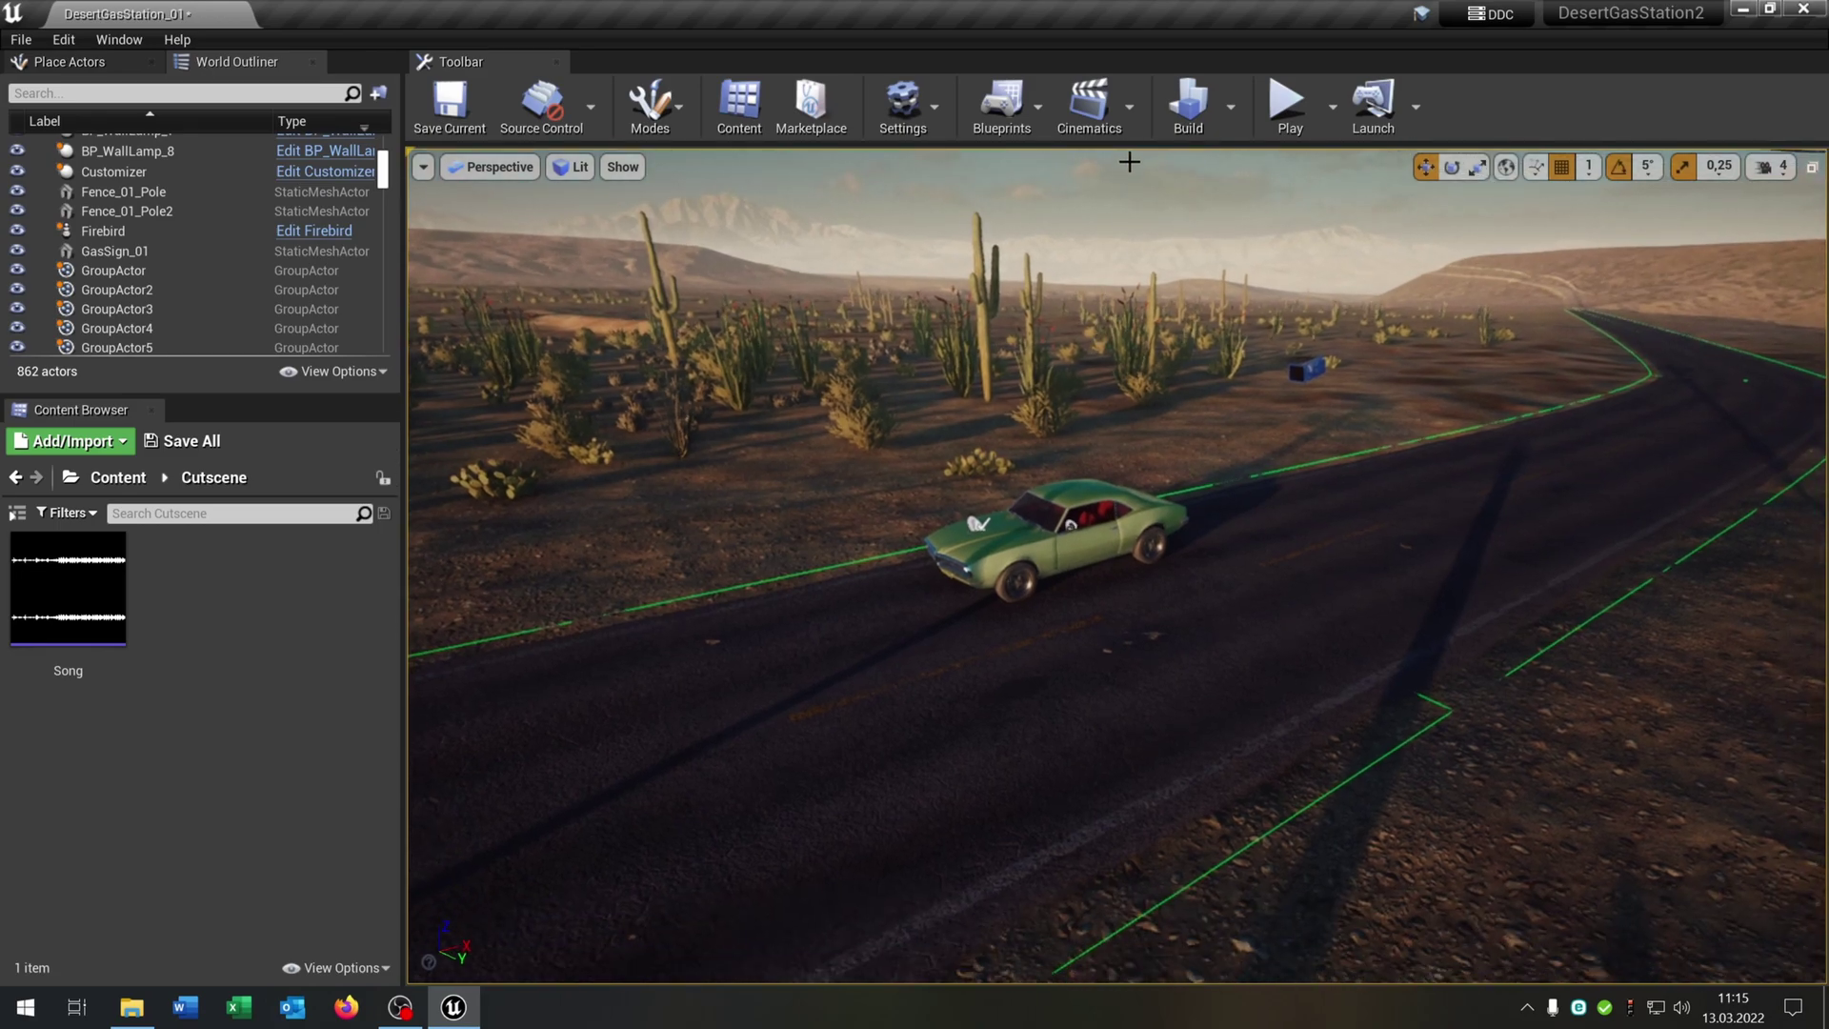
pyautogui.click(1129, 107)
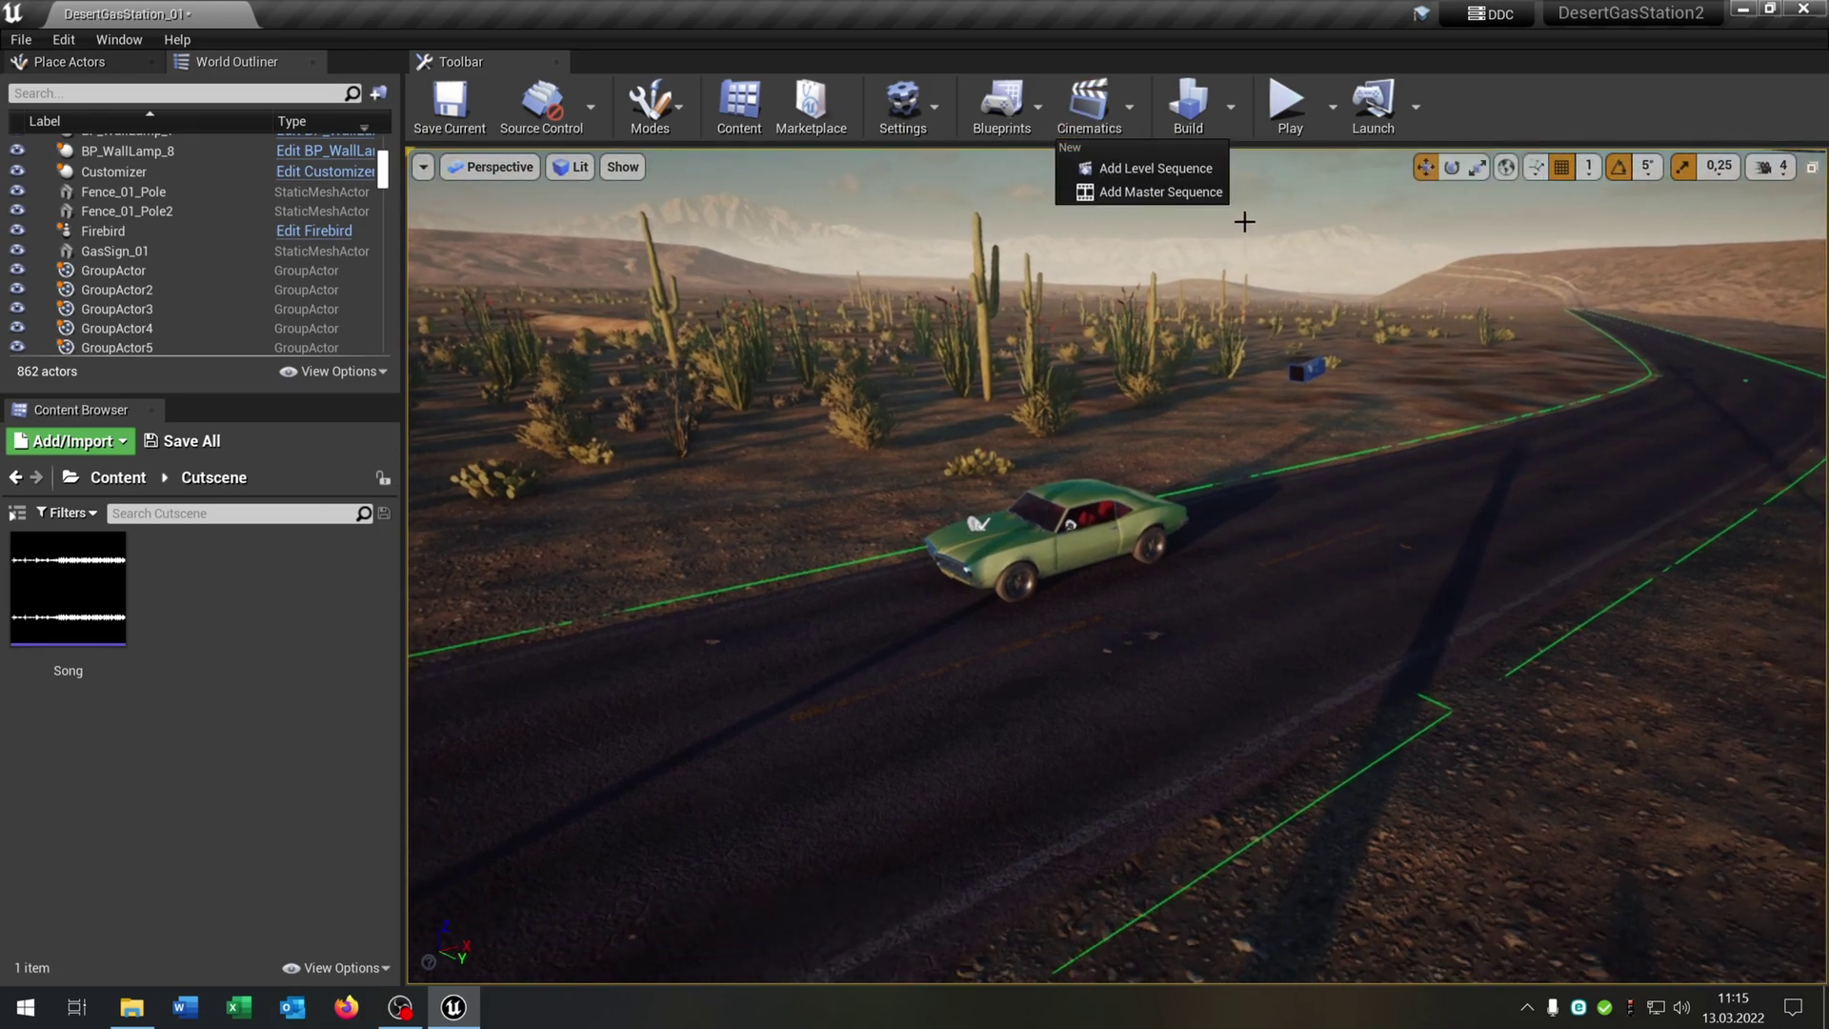
pyautogui.click(1213, 171)
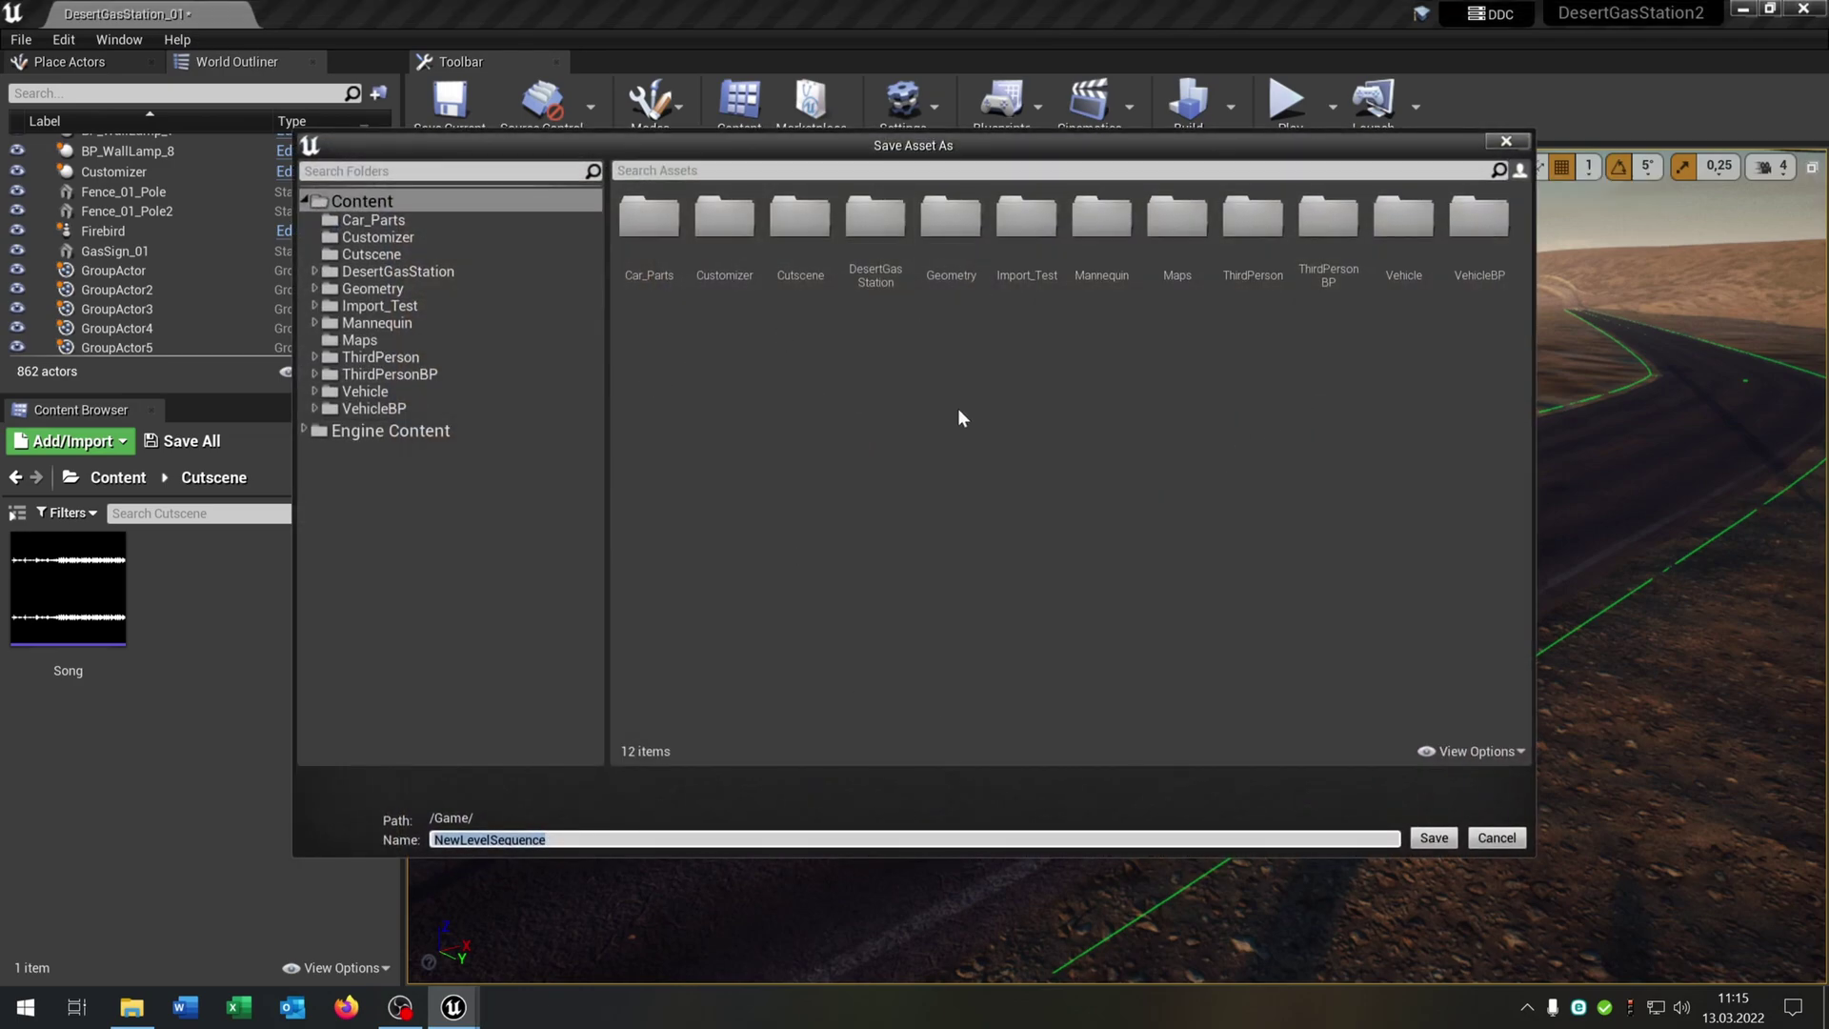
pyautogui.click(790, 252)
pyautogui.doubleClick(813, 265)
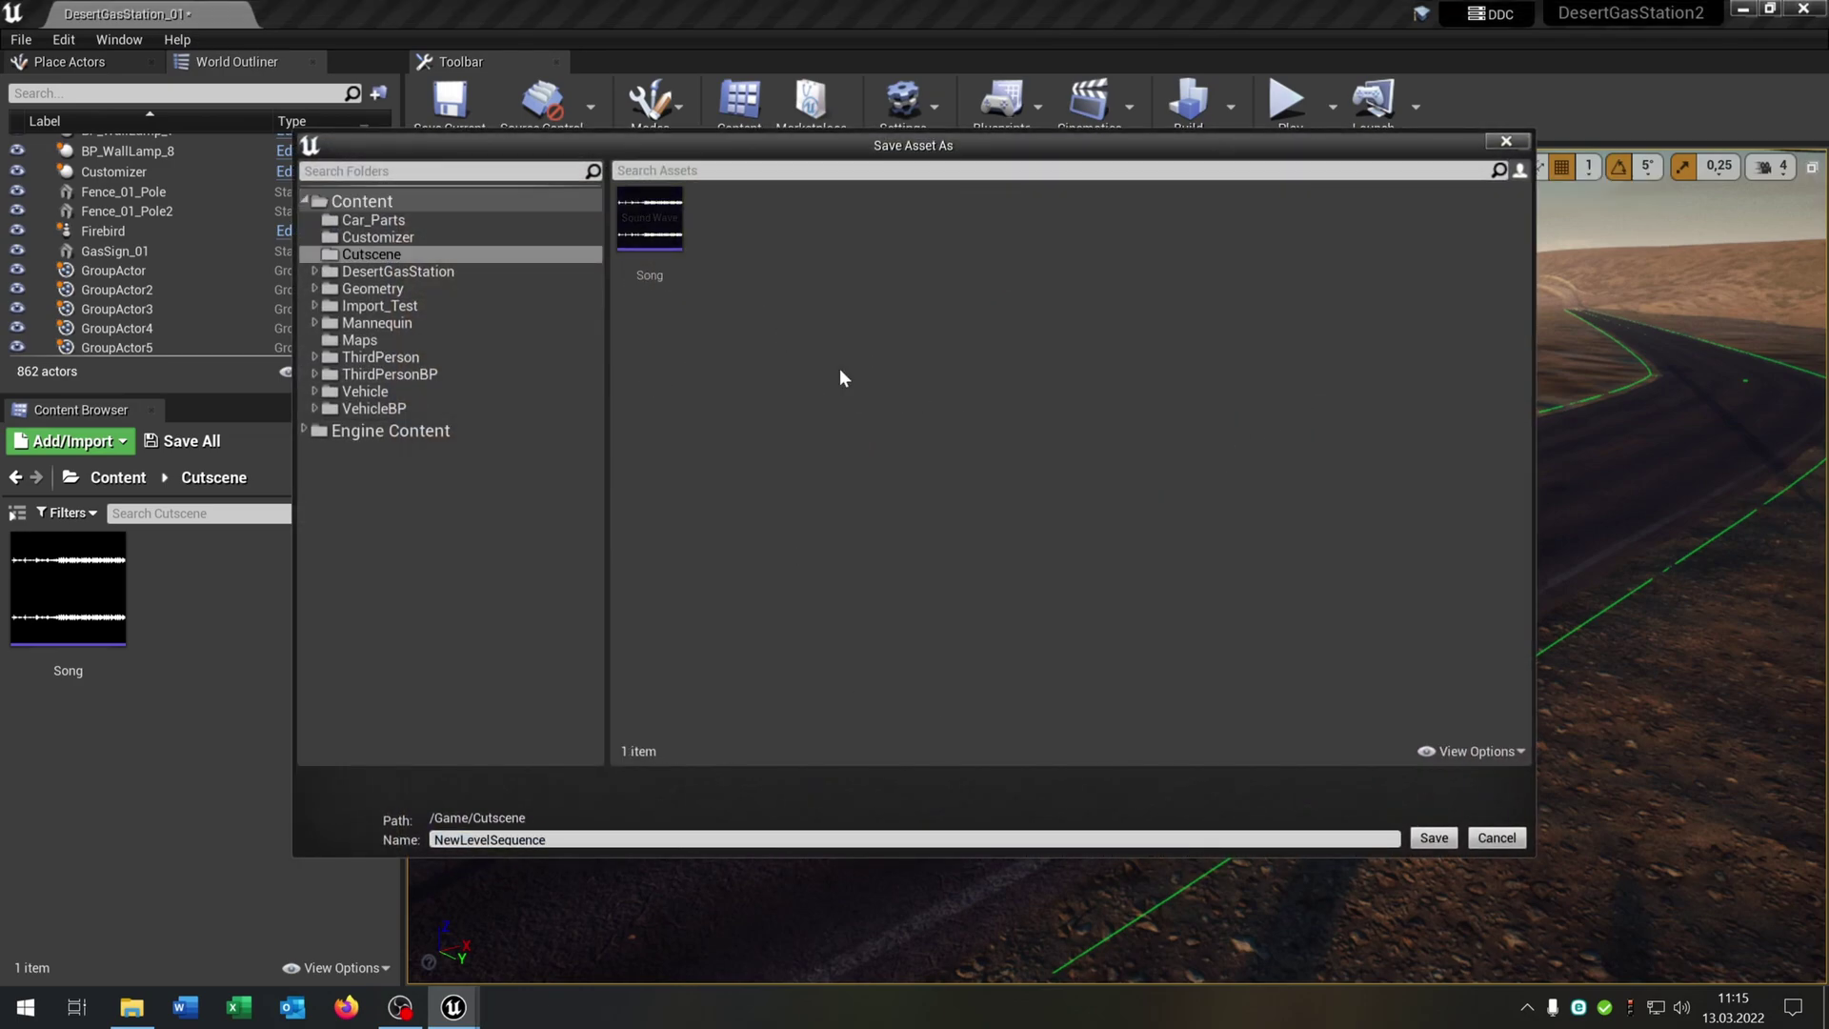
pyautogui.click(656, 842)
pyautogui.write('Cutscene')
pyautogui.press('Return')
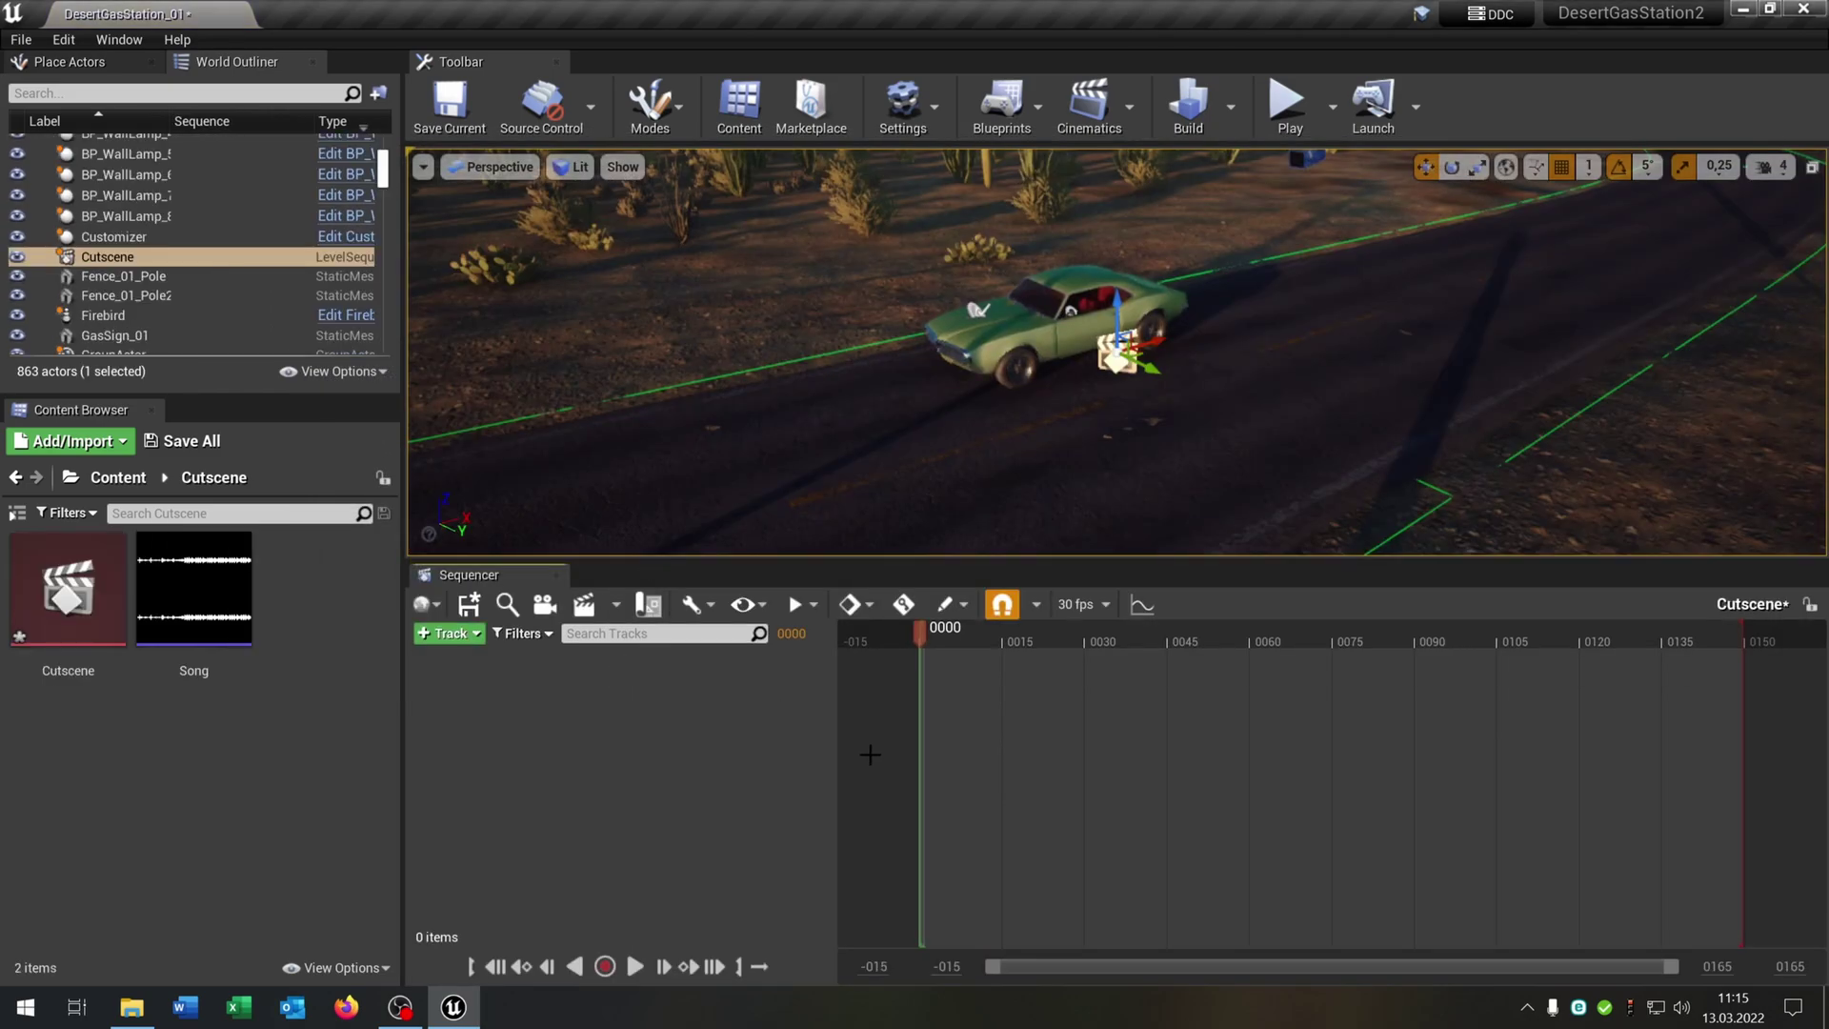
# Save the level and the new Cutscene sequence, and close the Sequencer.
pyautogui.hotkey('ctrl', 's')
pyautogui.press('s')
pyautogui.moveTo(1116, 352); pyautogui.dragTo(1105, 277, button='right')
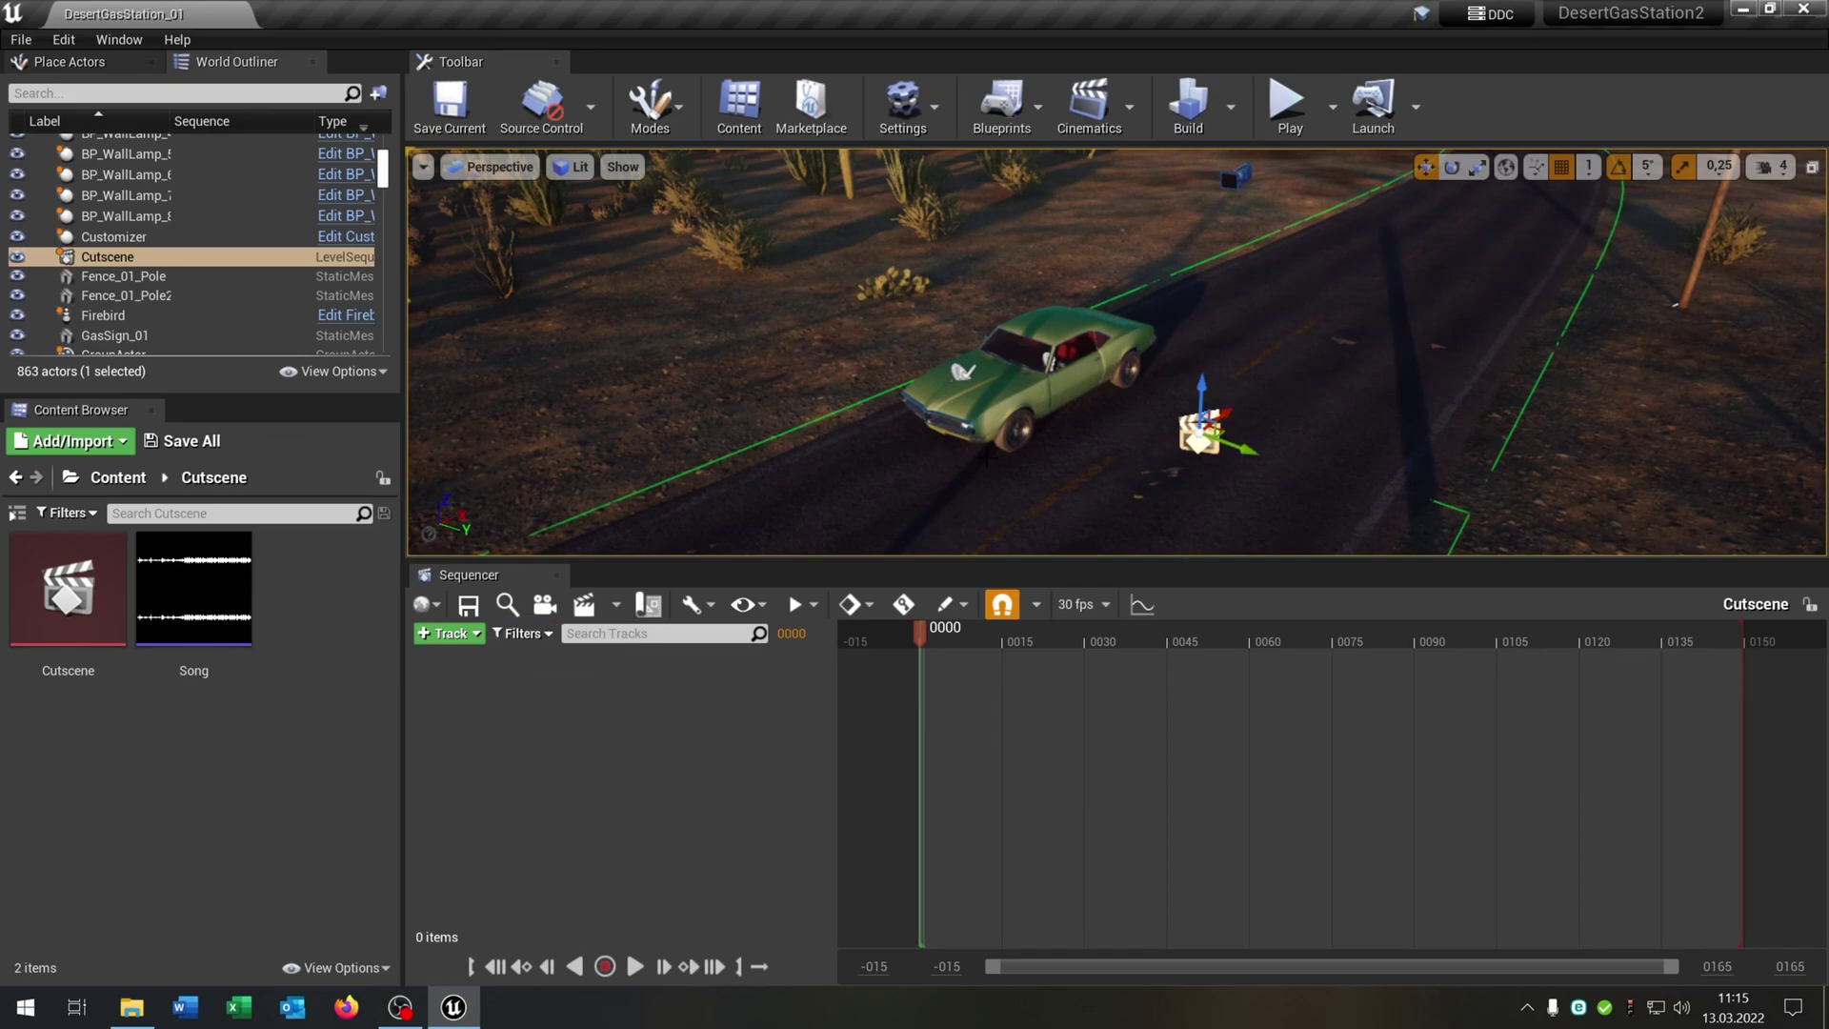
pyautogui.moveTo(1115, 353)
pyautogui.mouseDown(button='right')
pyautogui.moveTo(1117, 303)
pyautogui.moveTo(1148, 325)
pyautogui.moveTo(1096, 324)
pyautogui.mouseUp(button='right')
pyautogui.press('s')
pyautogui.press('Escape')
pyautogui.click(558, 574)
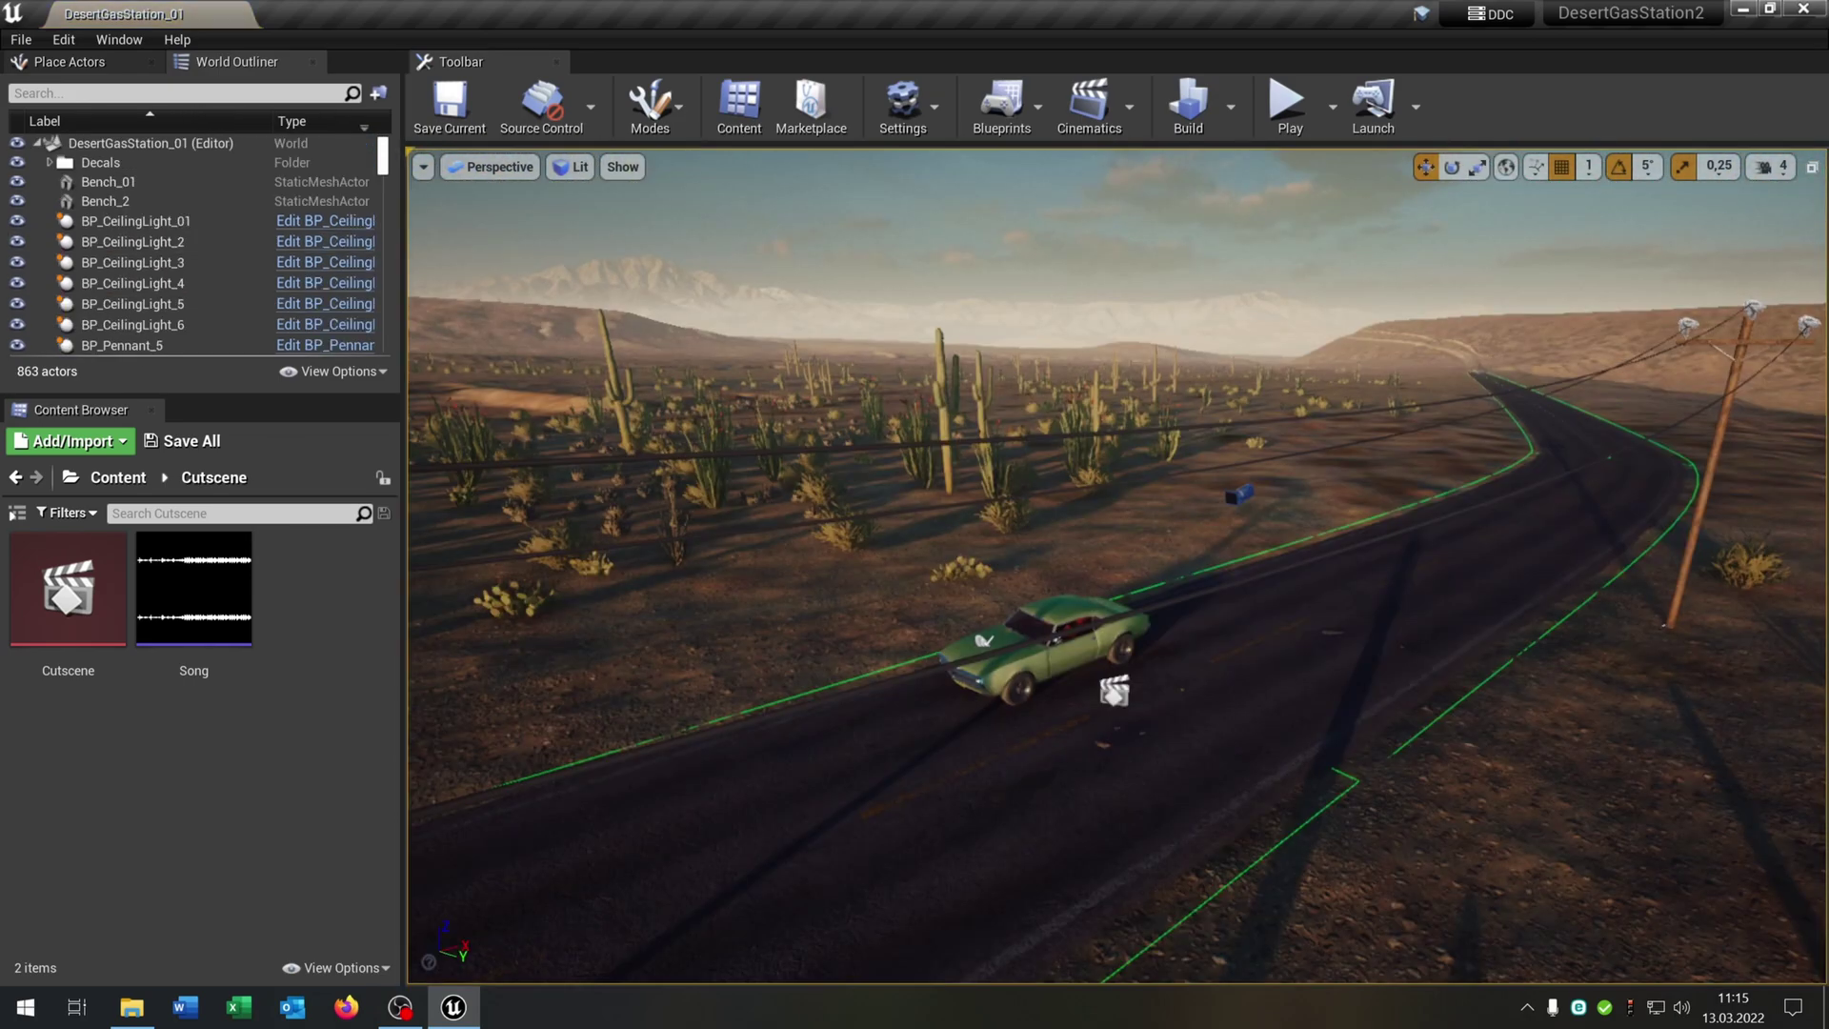
# Find the Cine Camera Actor and place one on the road beside the green car.
pyautogui.click(69, 62)
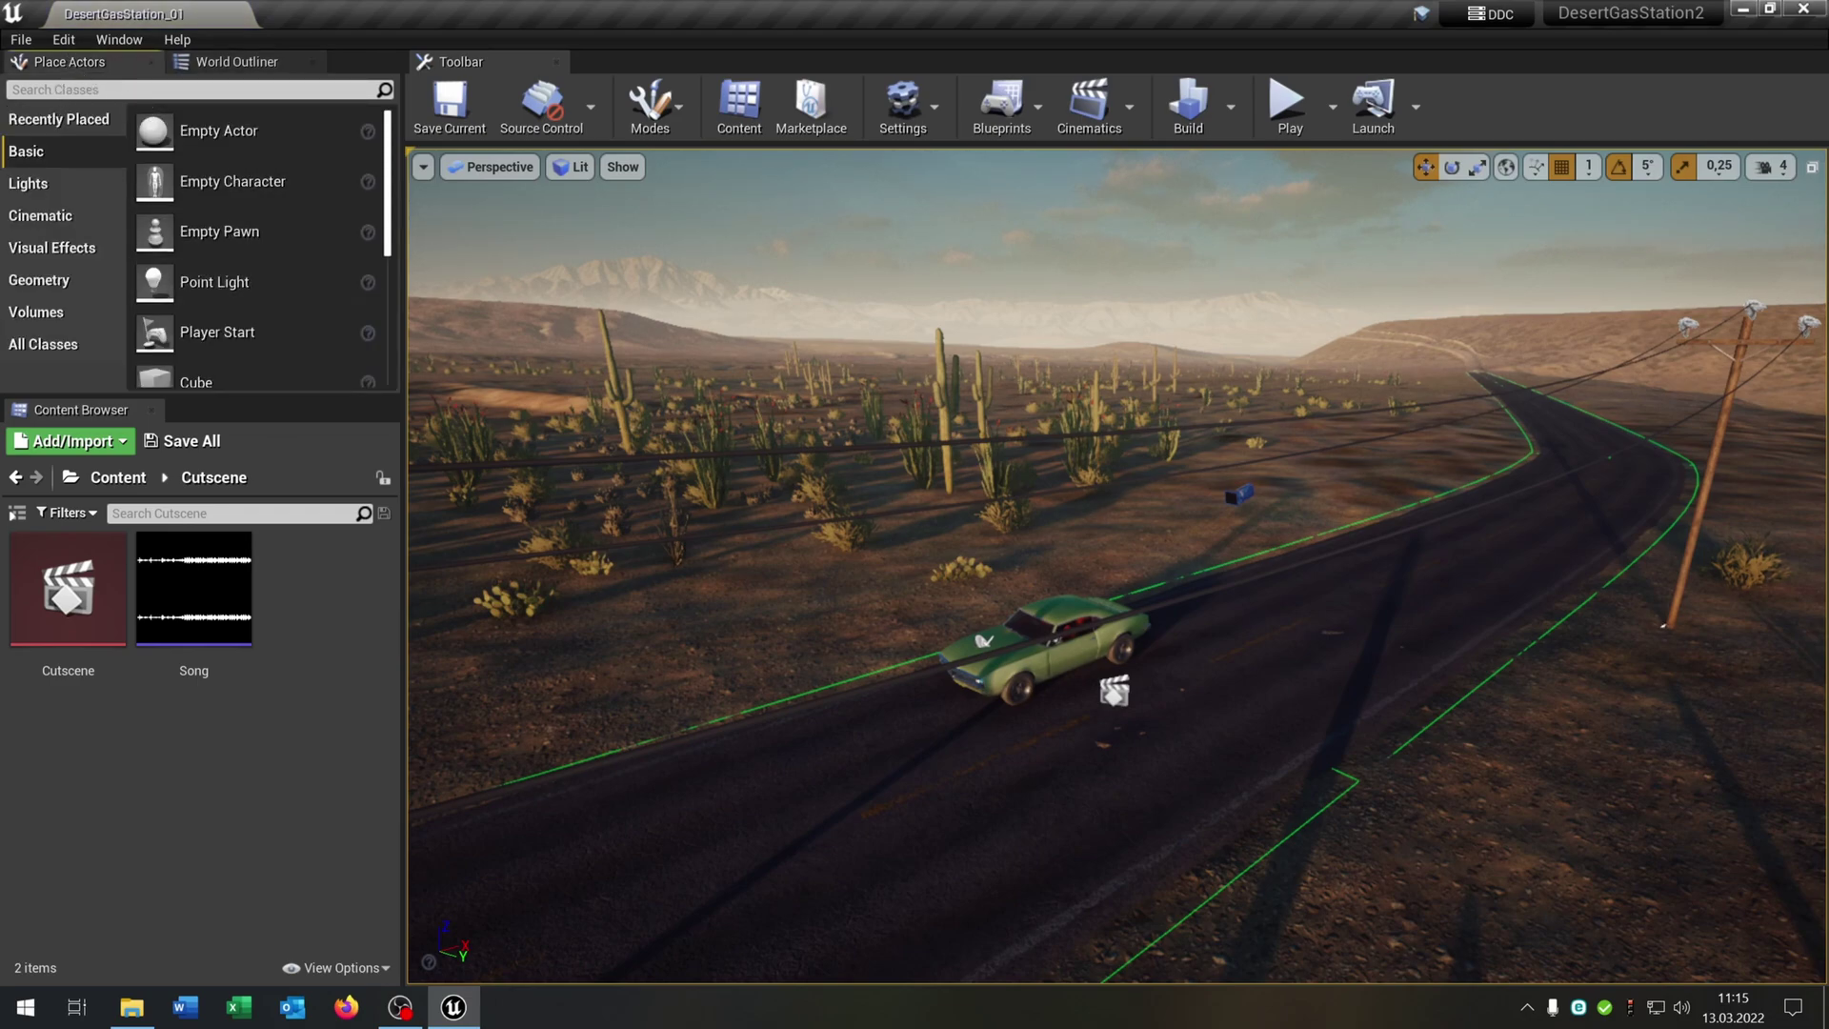
pyautogui.write('cine')
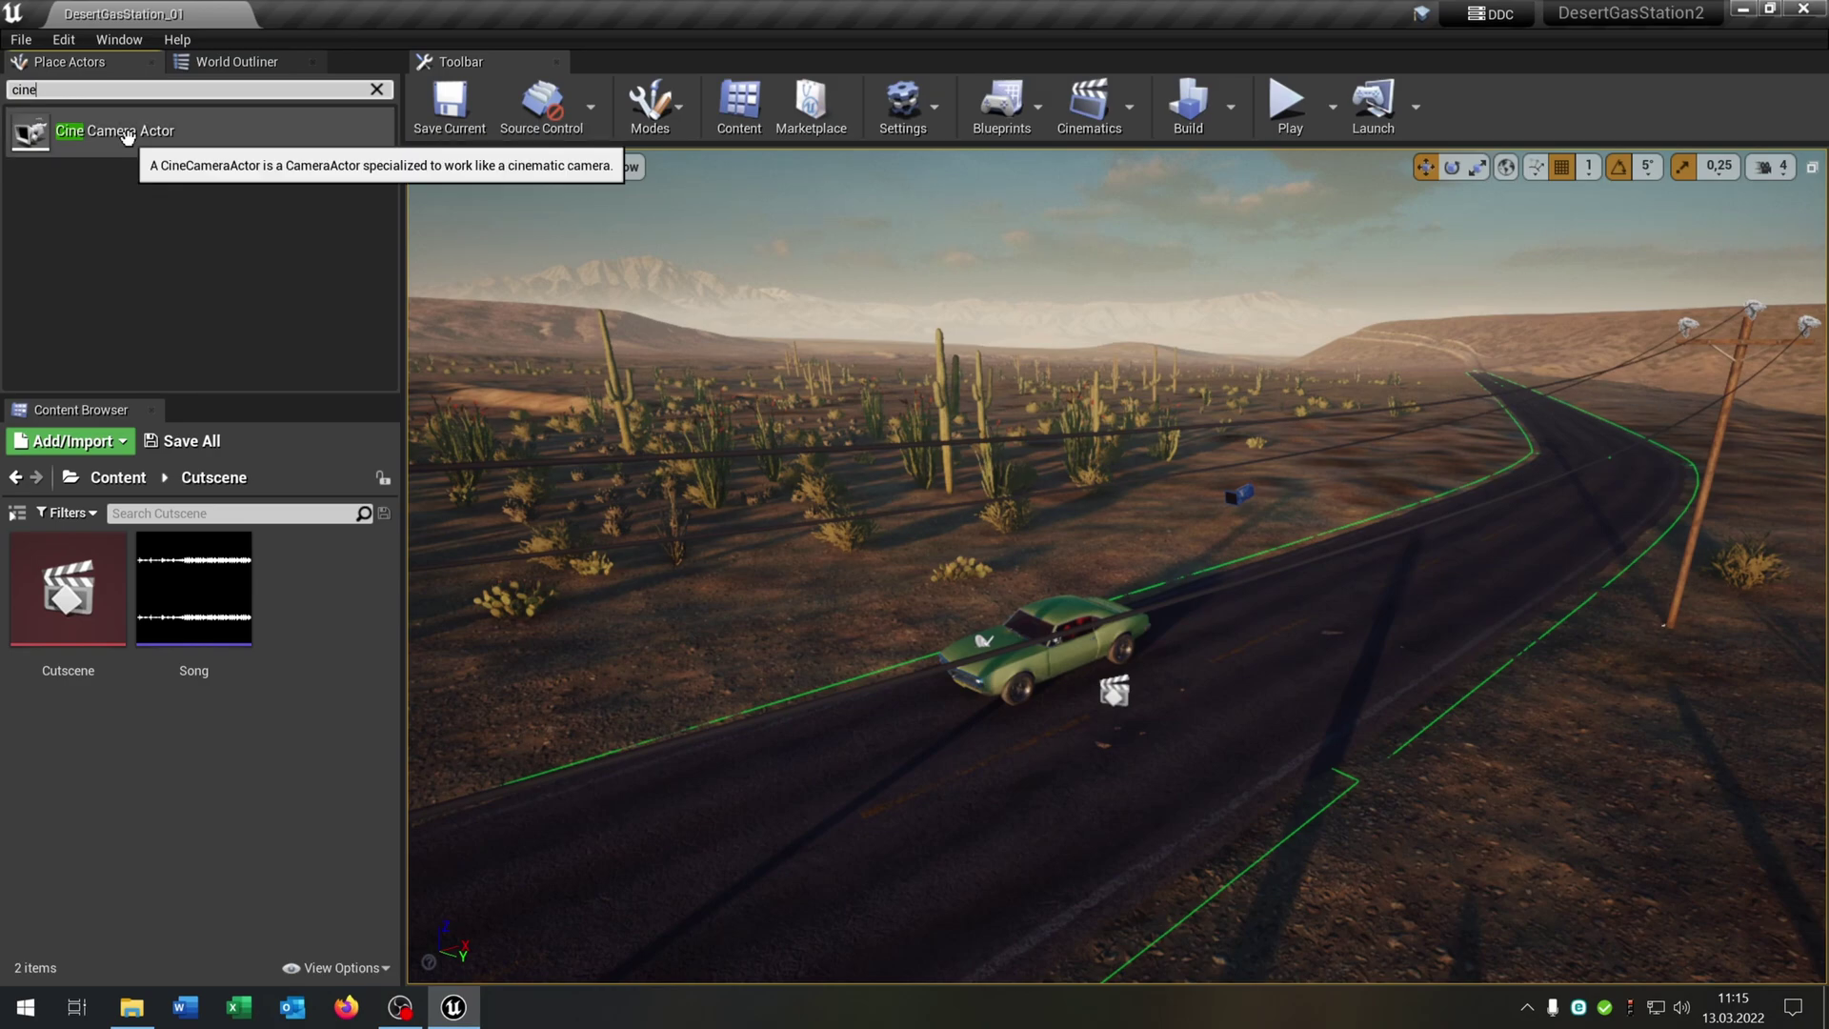
pyautogui.moveTo(1002, 514); pyautogui.dragTo(1091, 662)
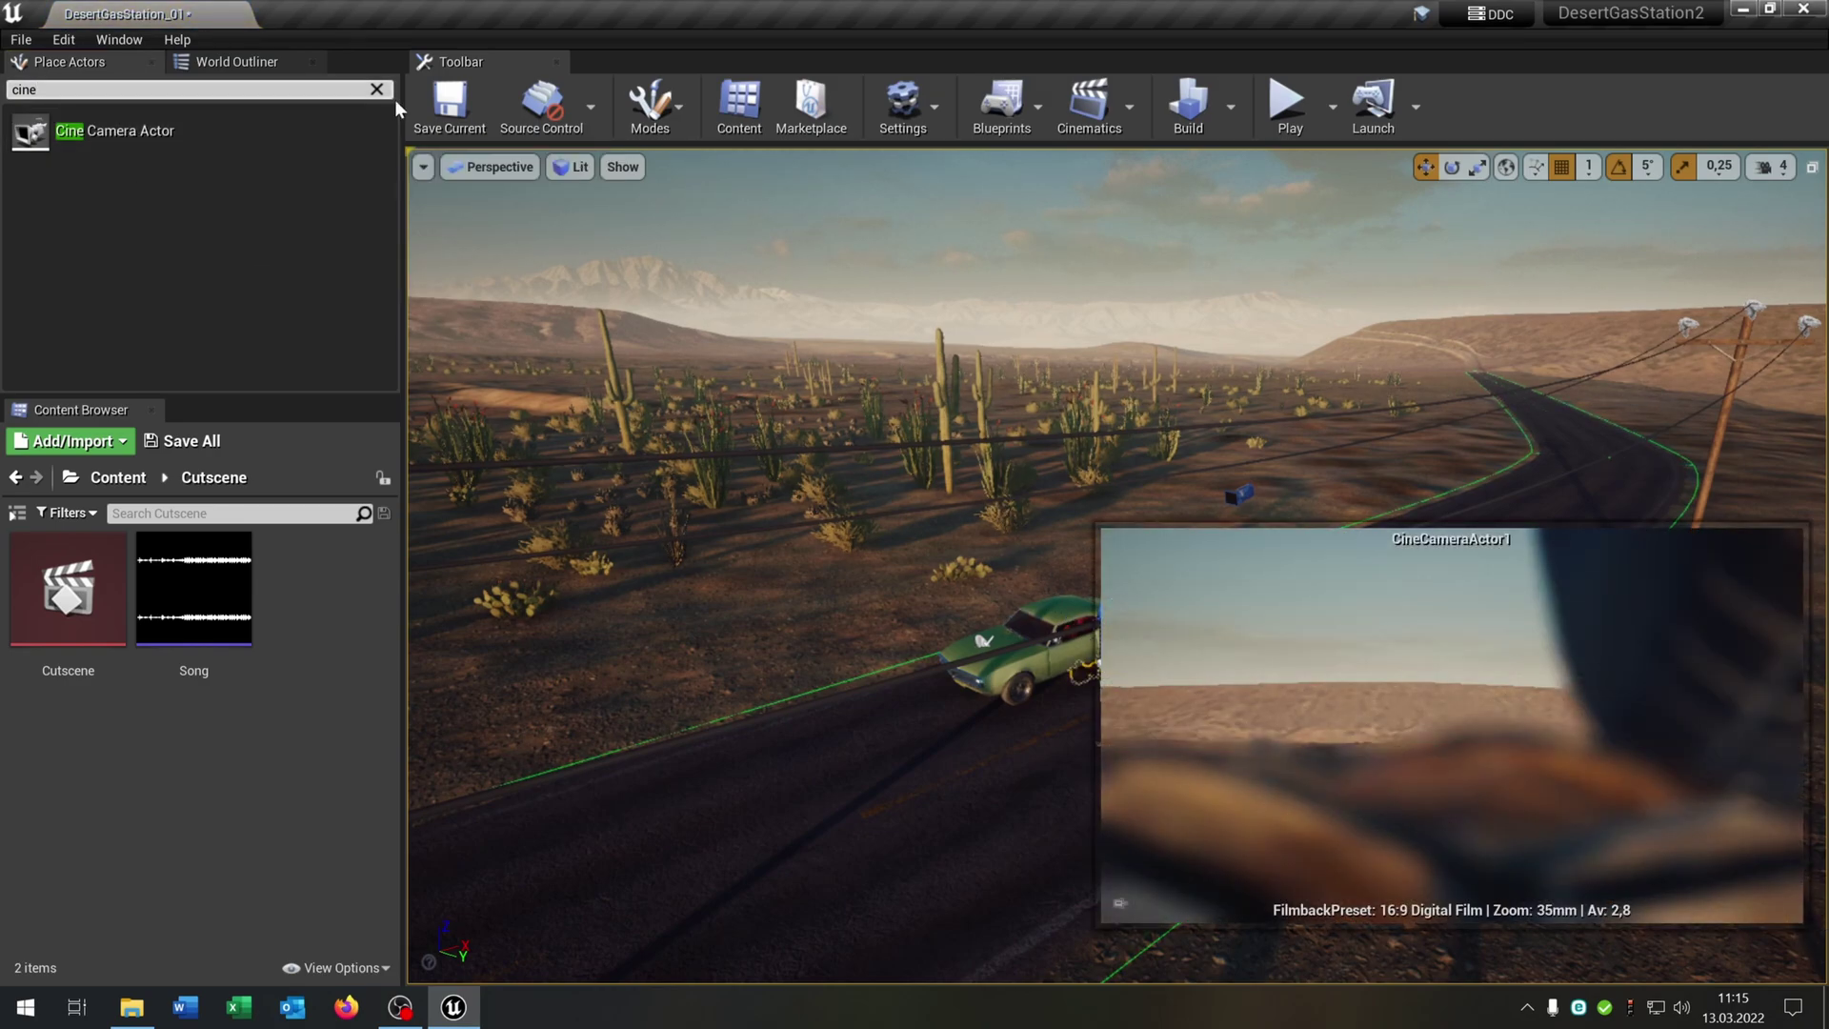
pyautogui.click(378, 90)
# Raise the cine camera slightly above the road surface beside the car.
pyautogui.moveTo(1034, 554); pyautogui.dragTo(1052, 649, button='right')
pyautogui.press('w')
pyautogui.moveTo(1010, 571); pyautogui.dragTo(1049, 455)
pyautogui.moveTo(921, 470); pyautogui.dragTo(819, 502, button='right')
pyautogui.press('d')
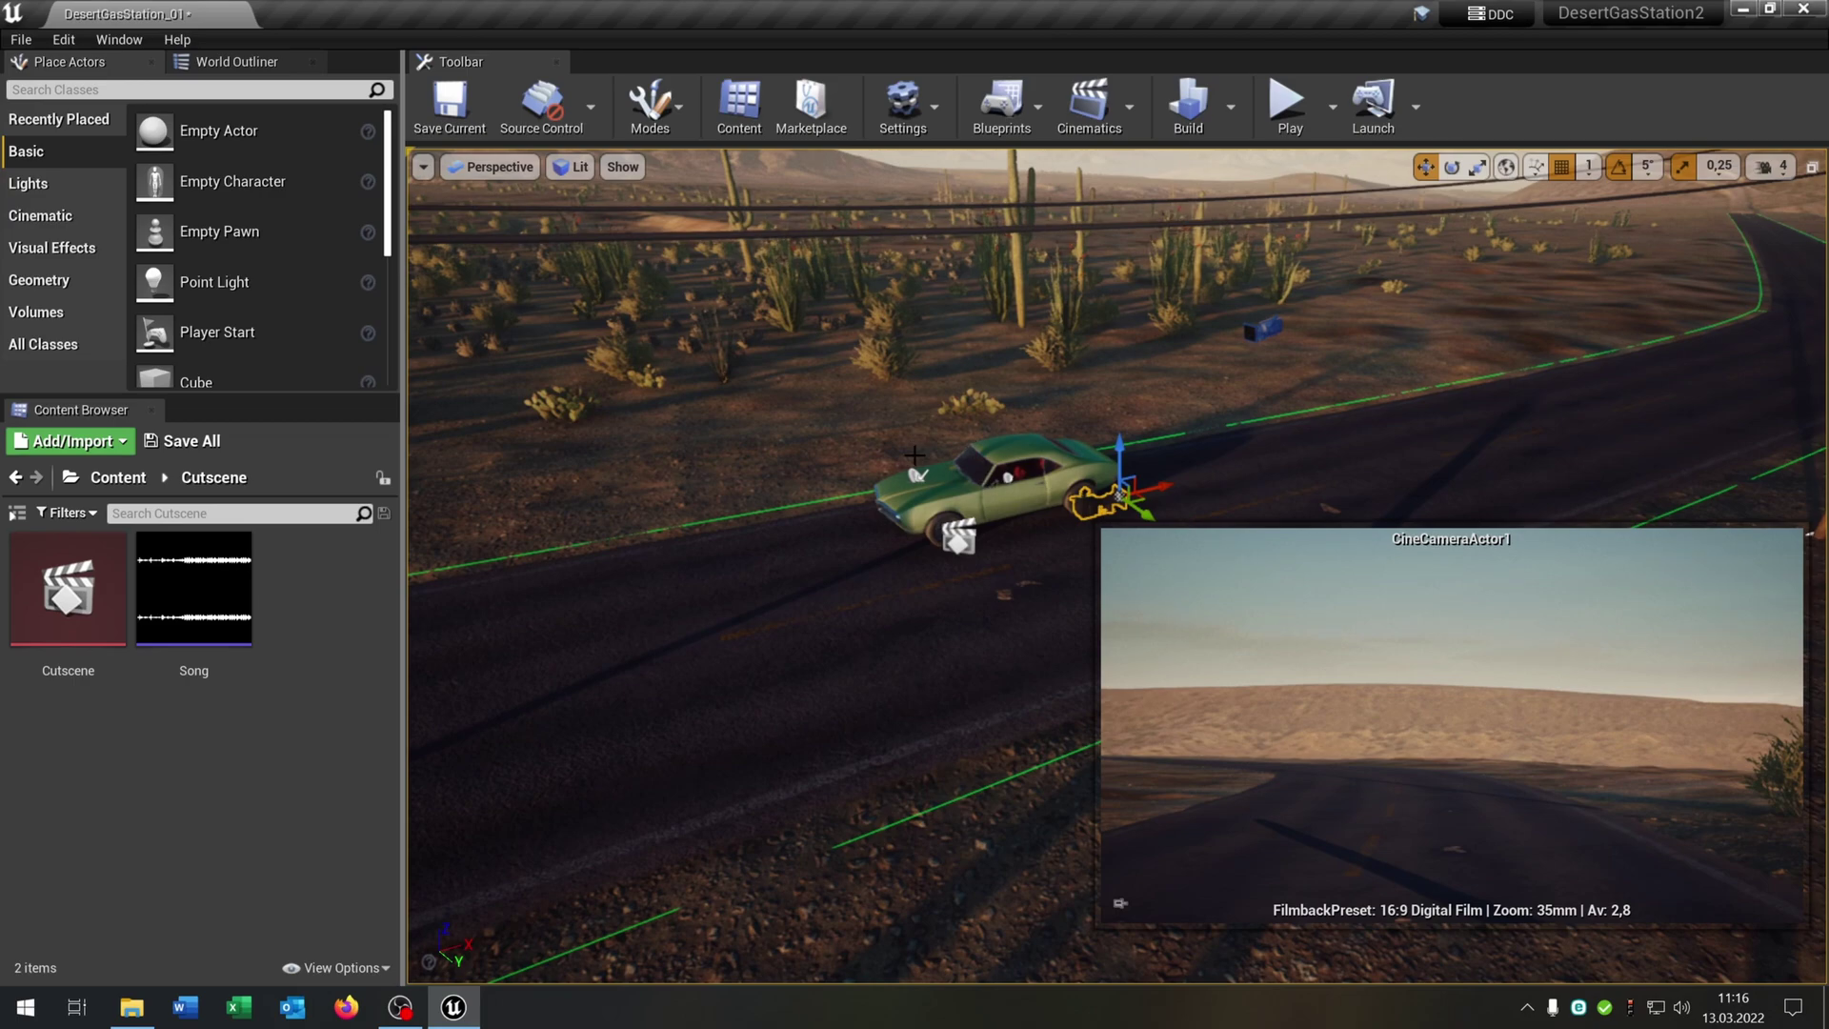
# Show the cine camera's details, set Firebird as the Actor to Track, and enable look-at tracking.
pyautogui.click(122, 40)
pyautogui.moveTo(181, 98)
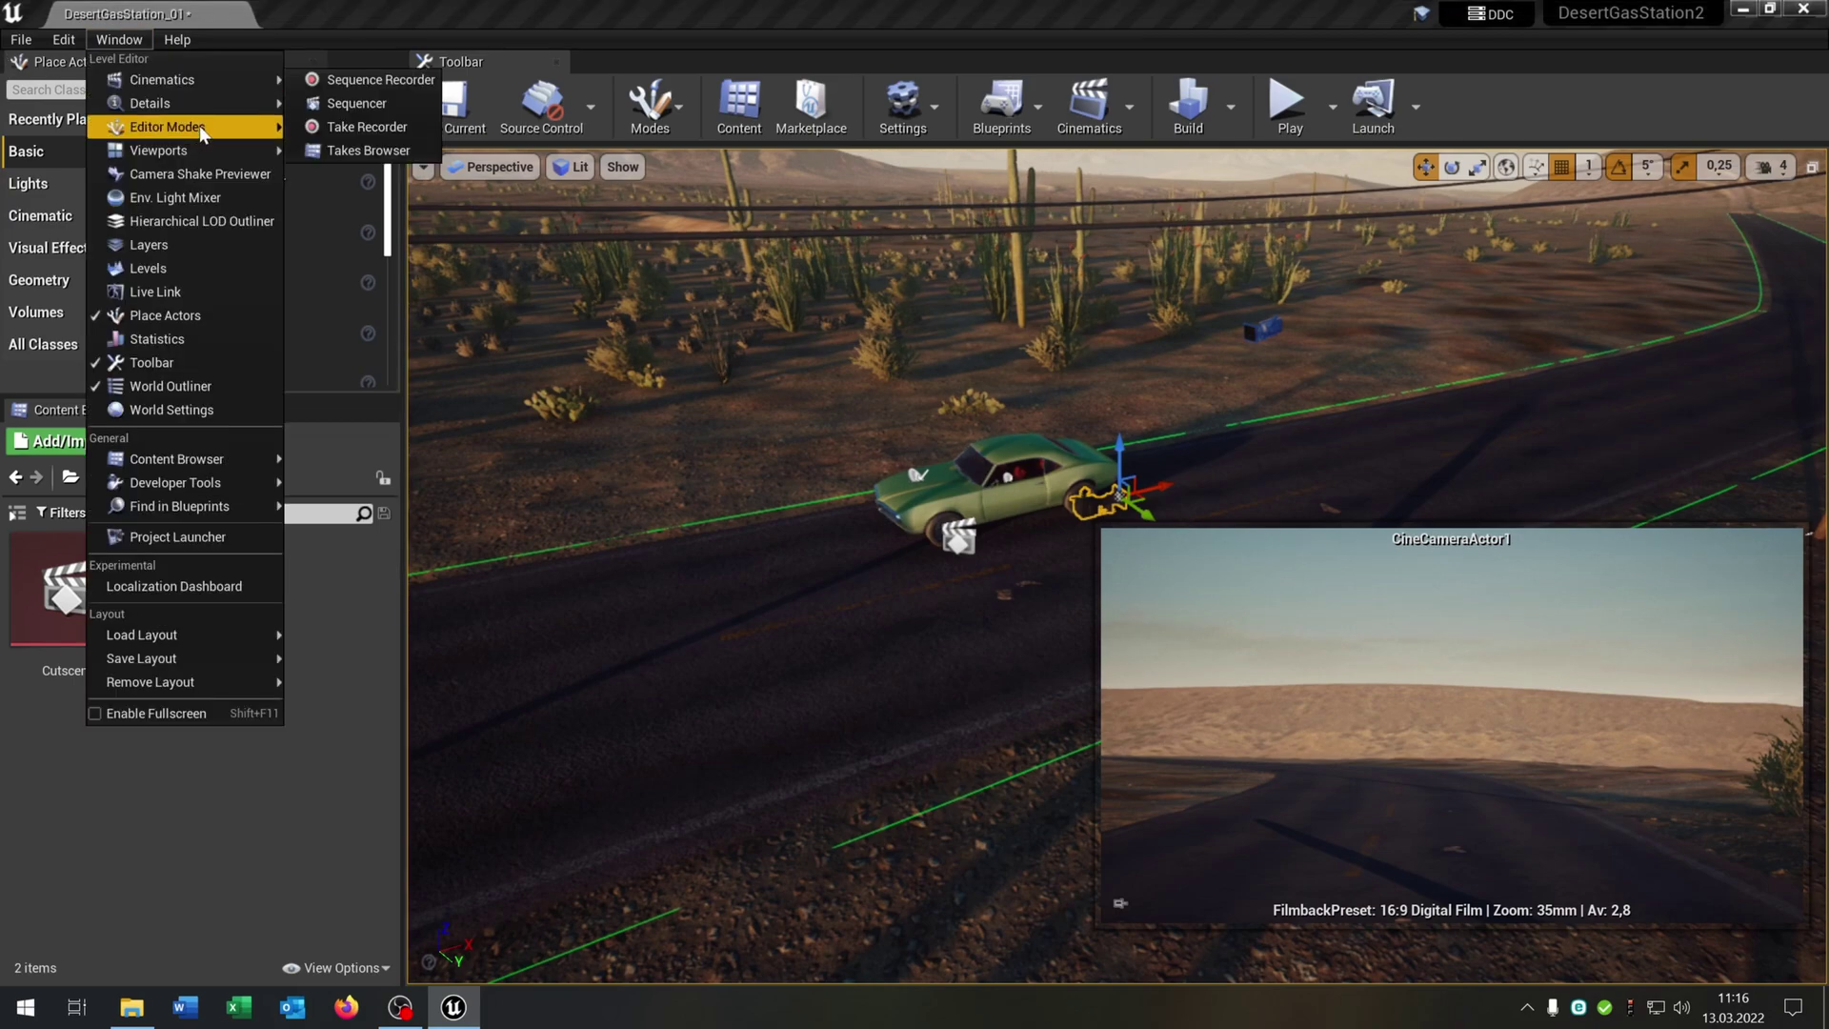
pyautogui.click(362, 74)
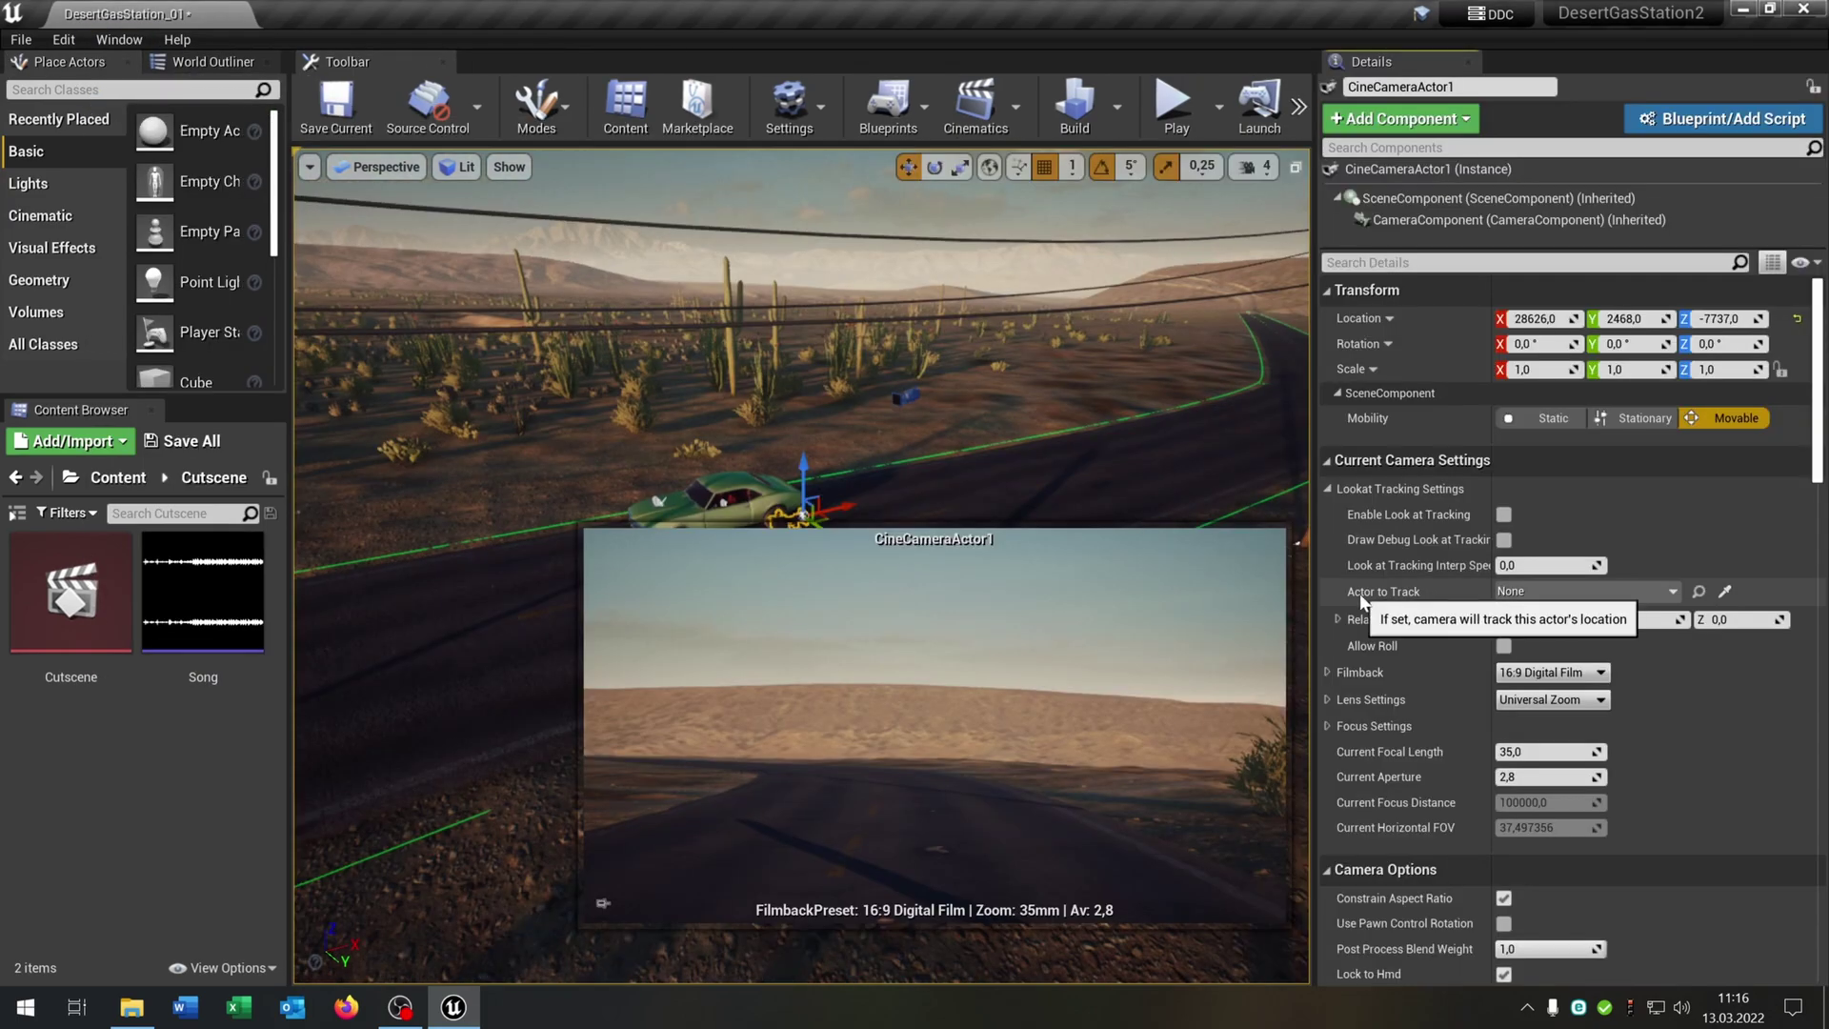
pyautogui.click(1598, 592)
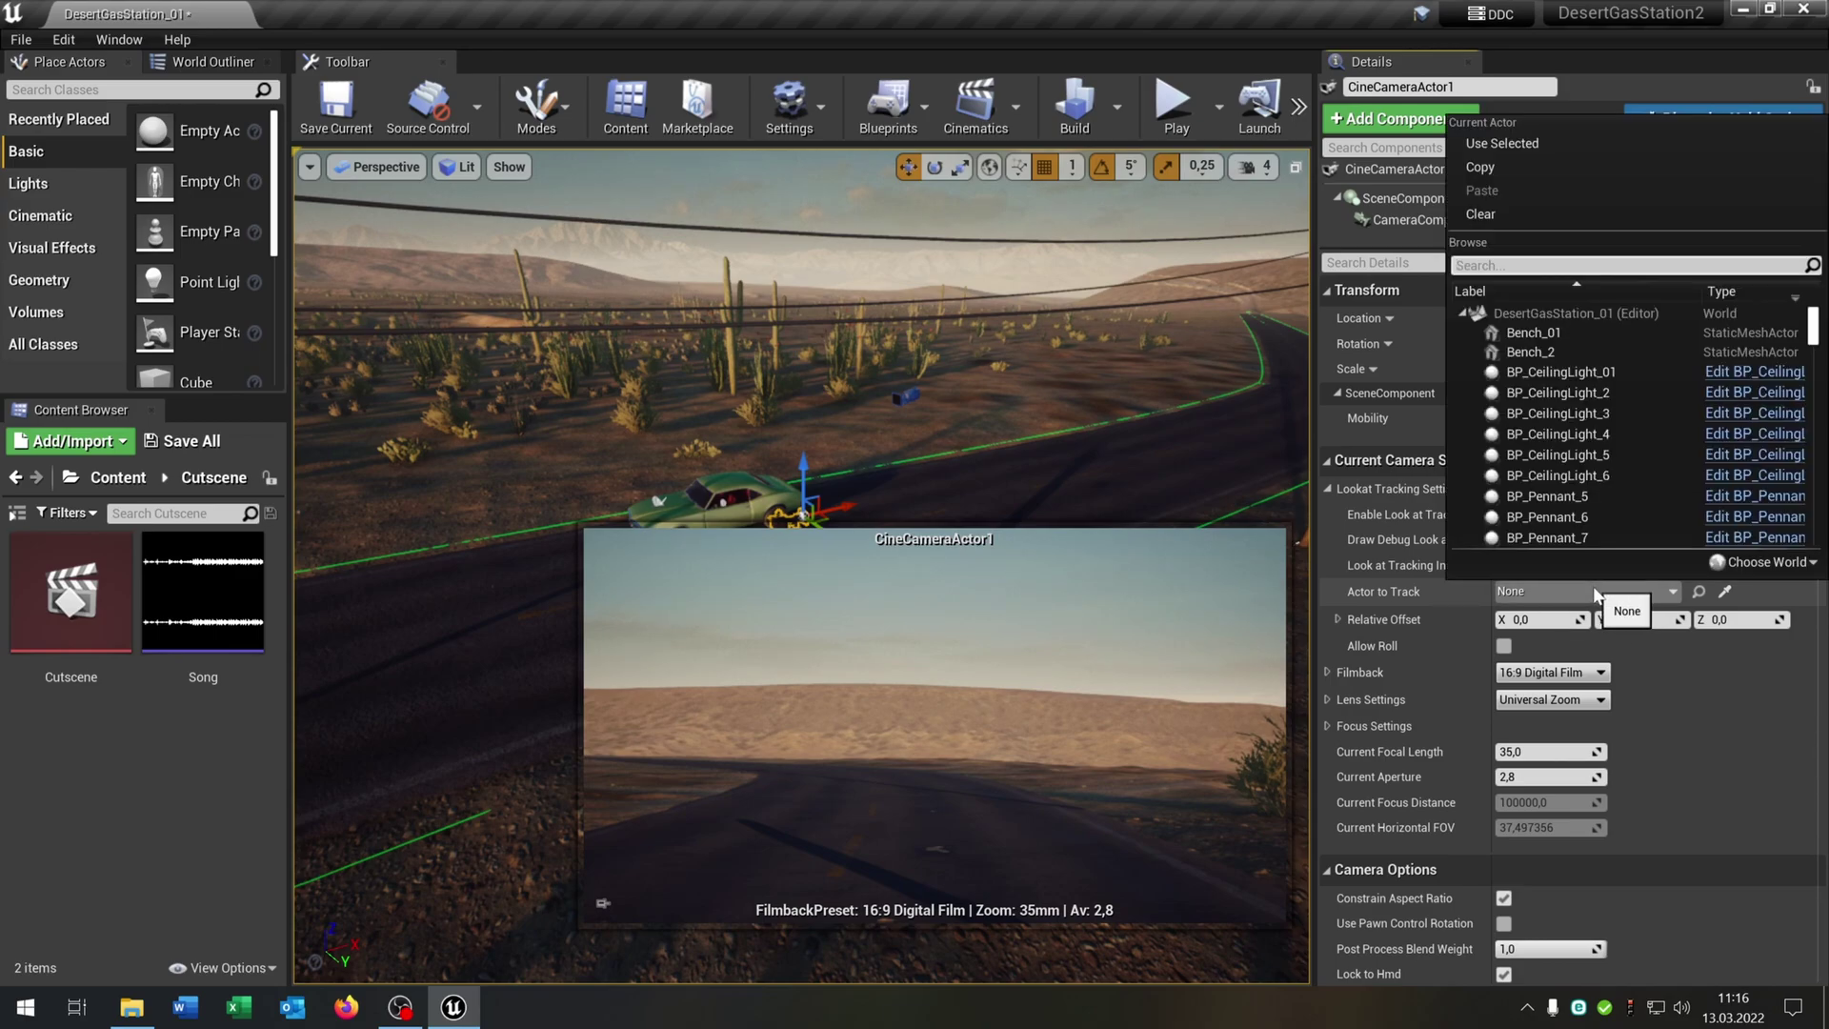
pyautogui.write('fire')
pyautogui.click(1708, 313)
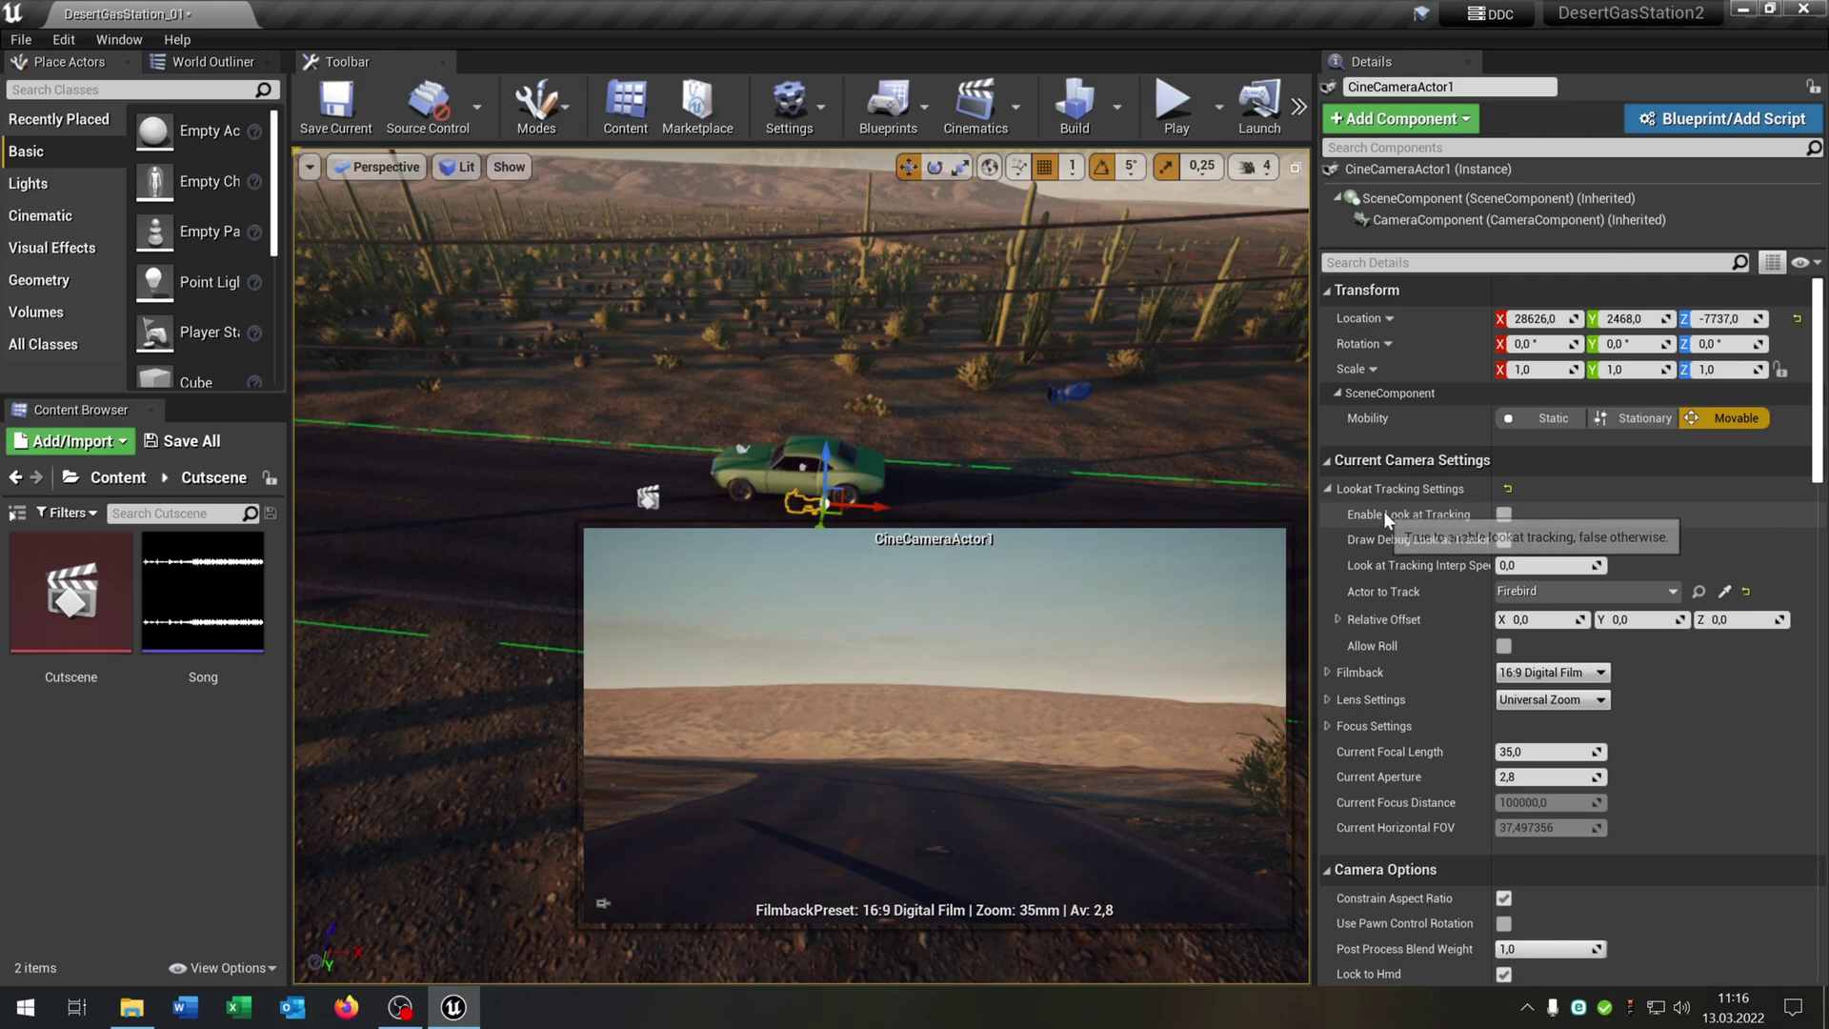
pyautogui.click(1504, 514)
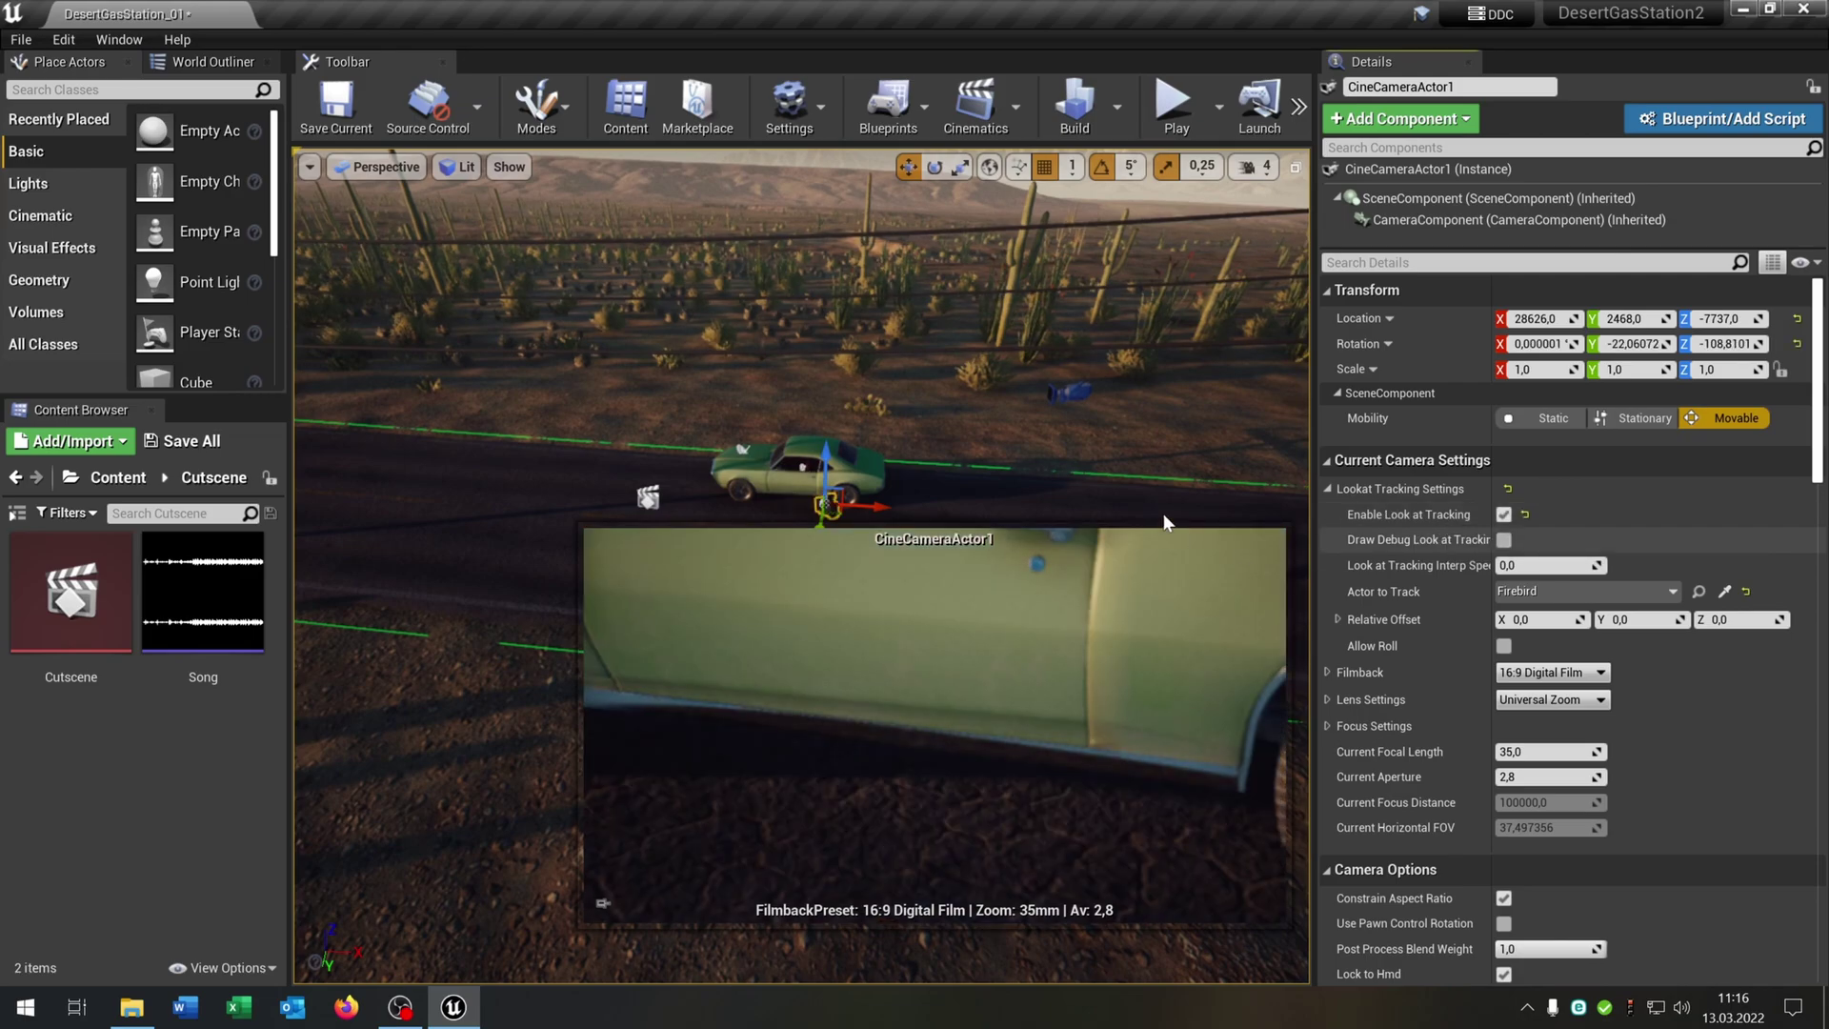
# Raise the cine camera and move it farther from the car's side, to about Y 2624, Z -7534.
pyautogui.press('w')
pyautogui.moveTo(1134, 502); pyautogui.dragTo(943, 548, button='right')
pyautogui.press('d')
pyautogui.moveTo(780, 352); pyautogui.dragTo(609, 372, button='right')
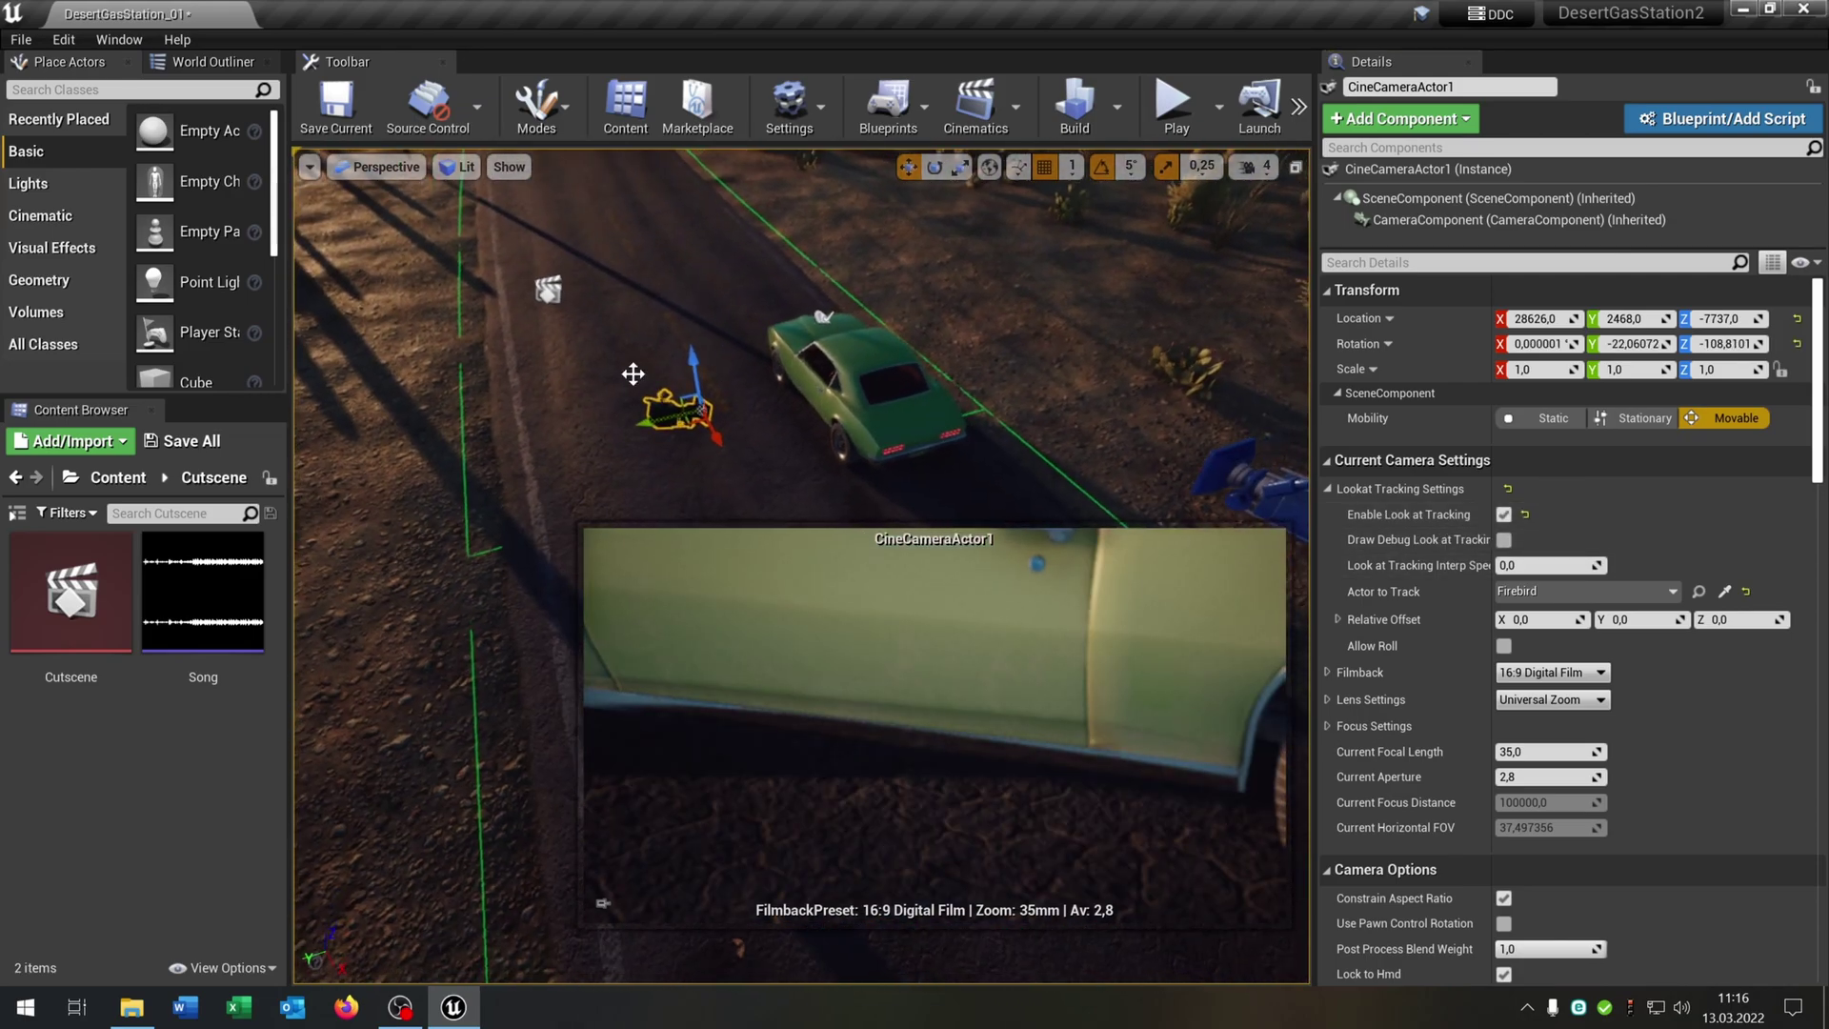
pyautogui.moveTo(691, 362); pyautogui.dragTo(676, 188)
pyautogui.moveTo(629, 284); pyautogui.dragTo(472, 355)
pyautogui.moveTo(472, 355); pyautogui.dragTo(697, 158, button='right')
# Attach CineCameraActor1 to the Firebird actor with None as the socket.
pyautogui.click(182, 68)
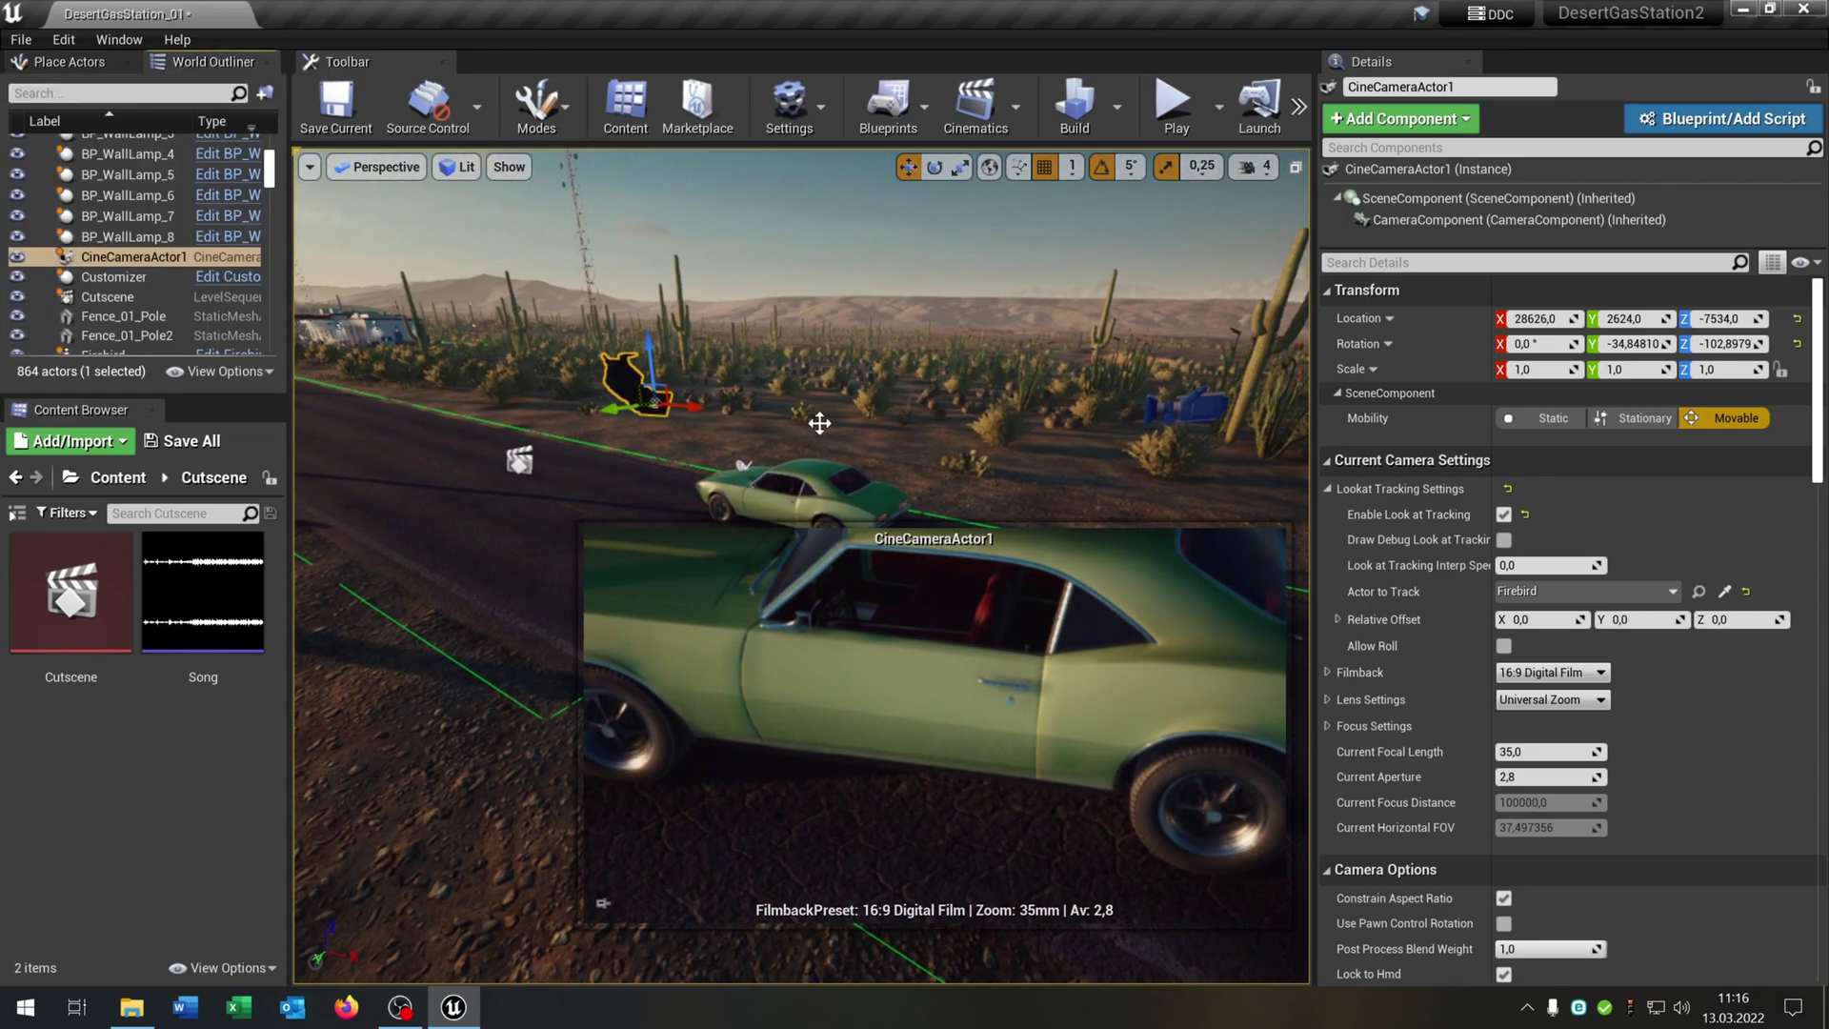
pyautogui.moveTo(479, 322); pyautogui.dragTo(422, 340, button='right')
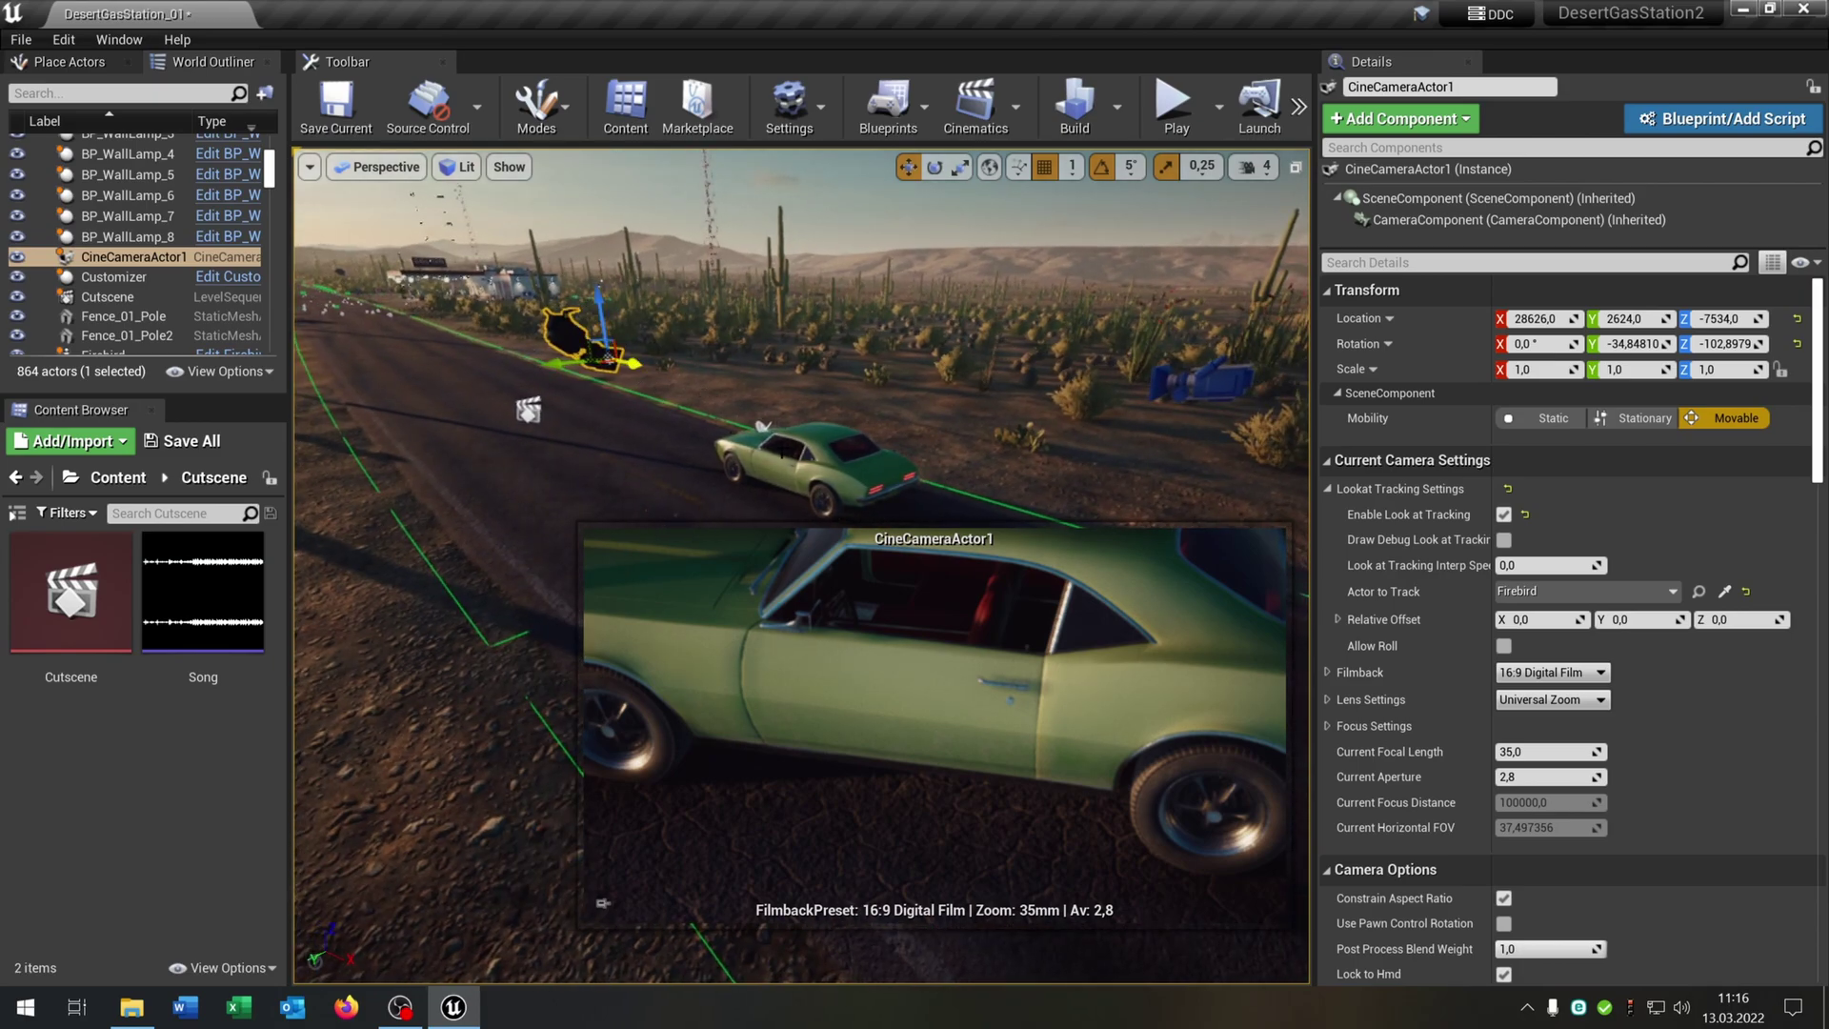
pyautogui.moveTo(762, 416); pyautogui.dragTo(734, 409, button='right')
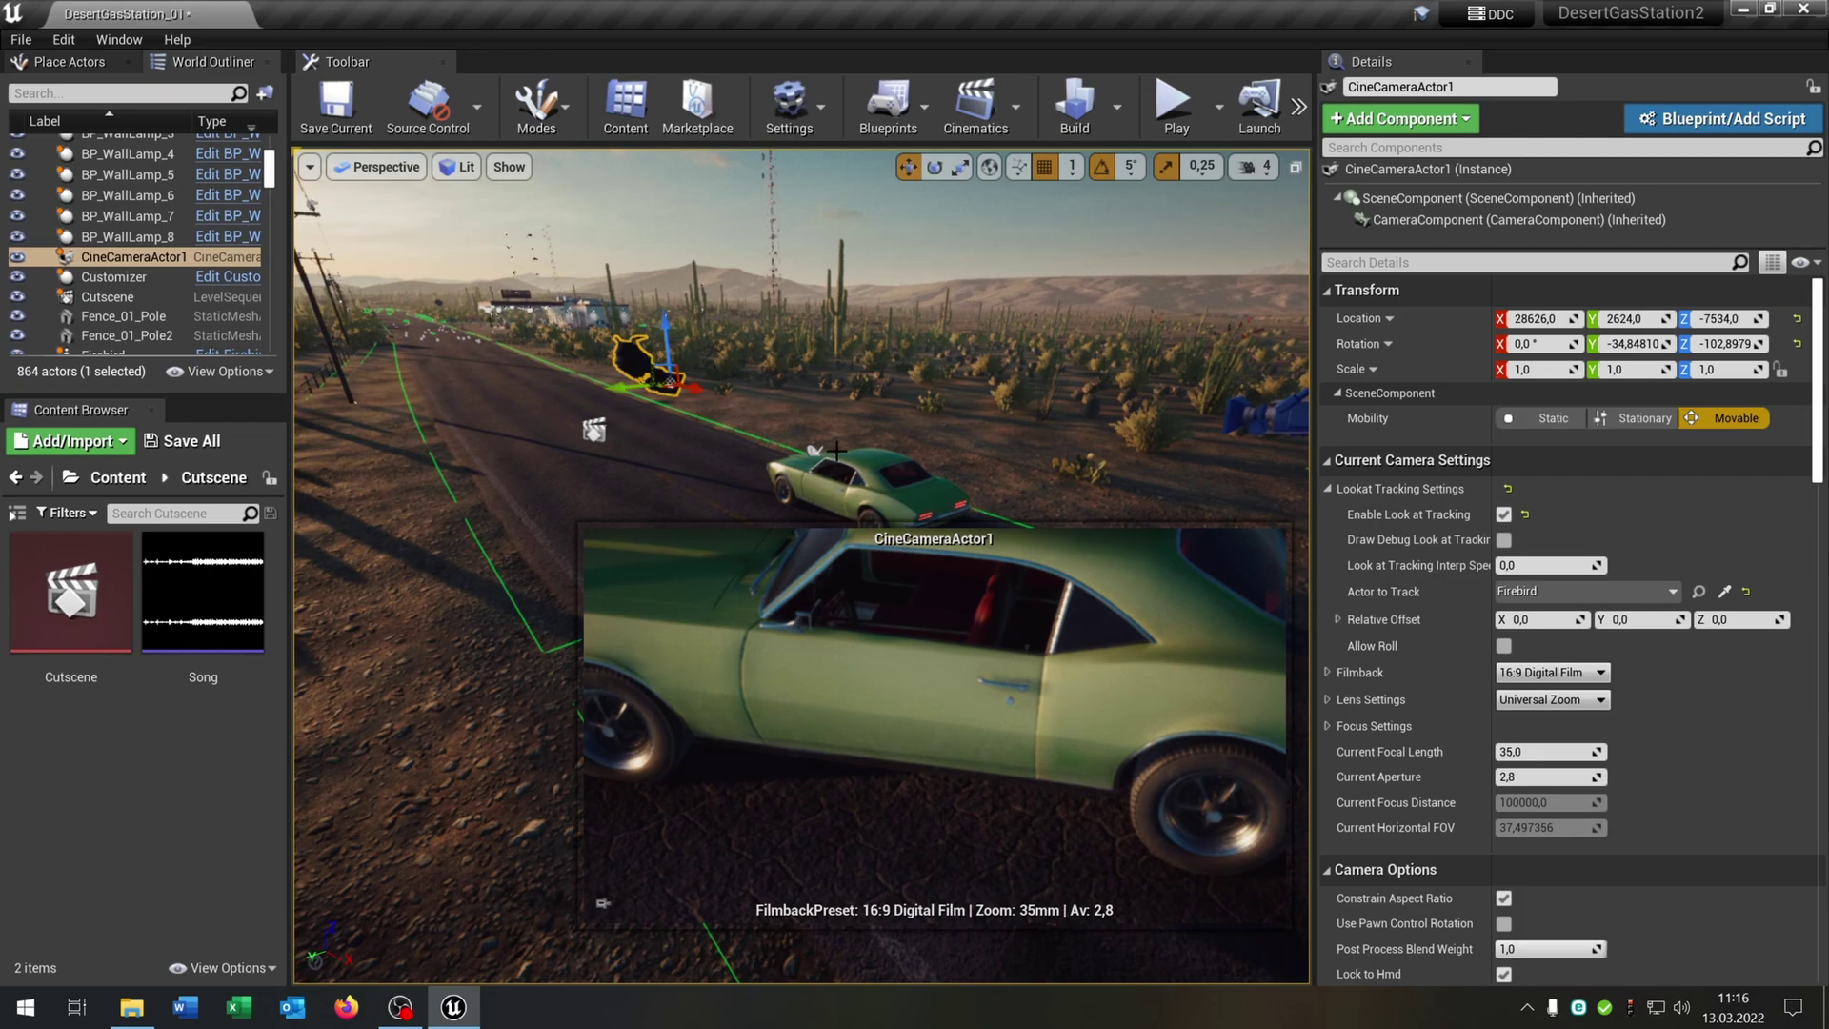
pyautogui.rightClick(158, 268)
pyautogui.moveTo(420, 739)
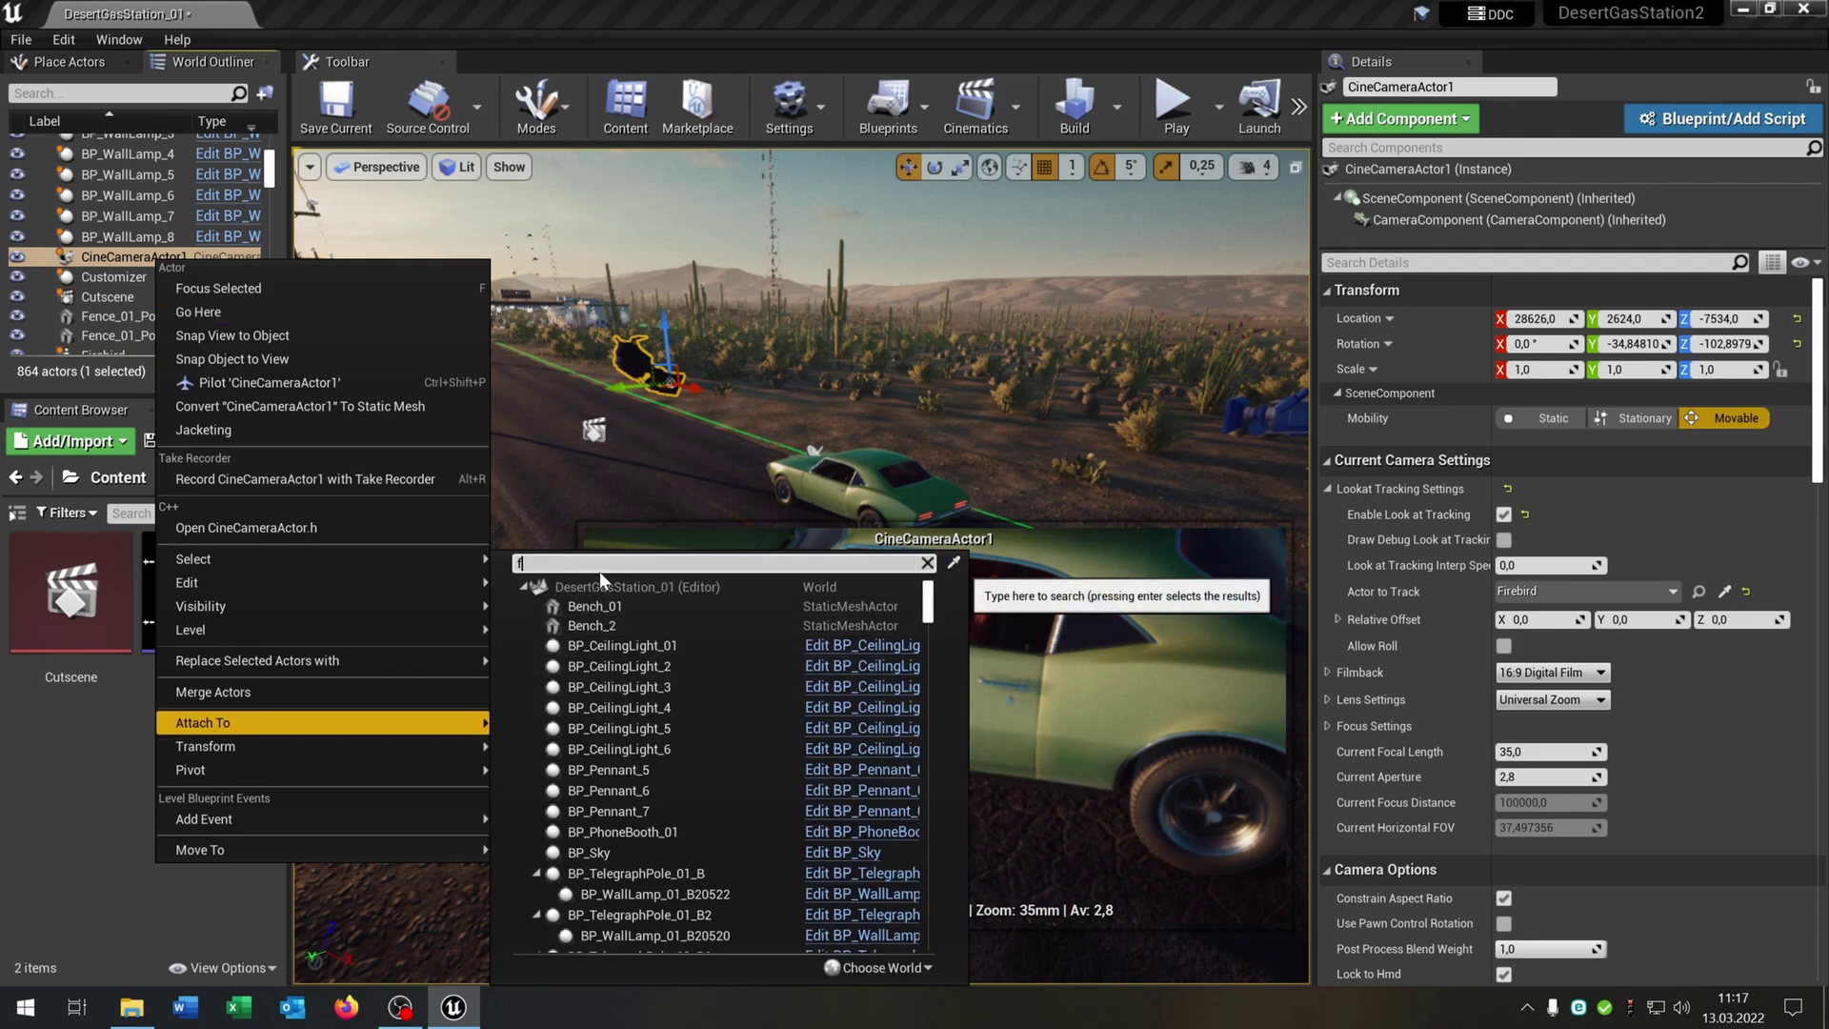
pyautogui.write('f')
pyautogui.click(613, 644)
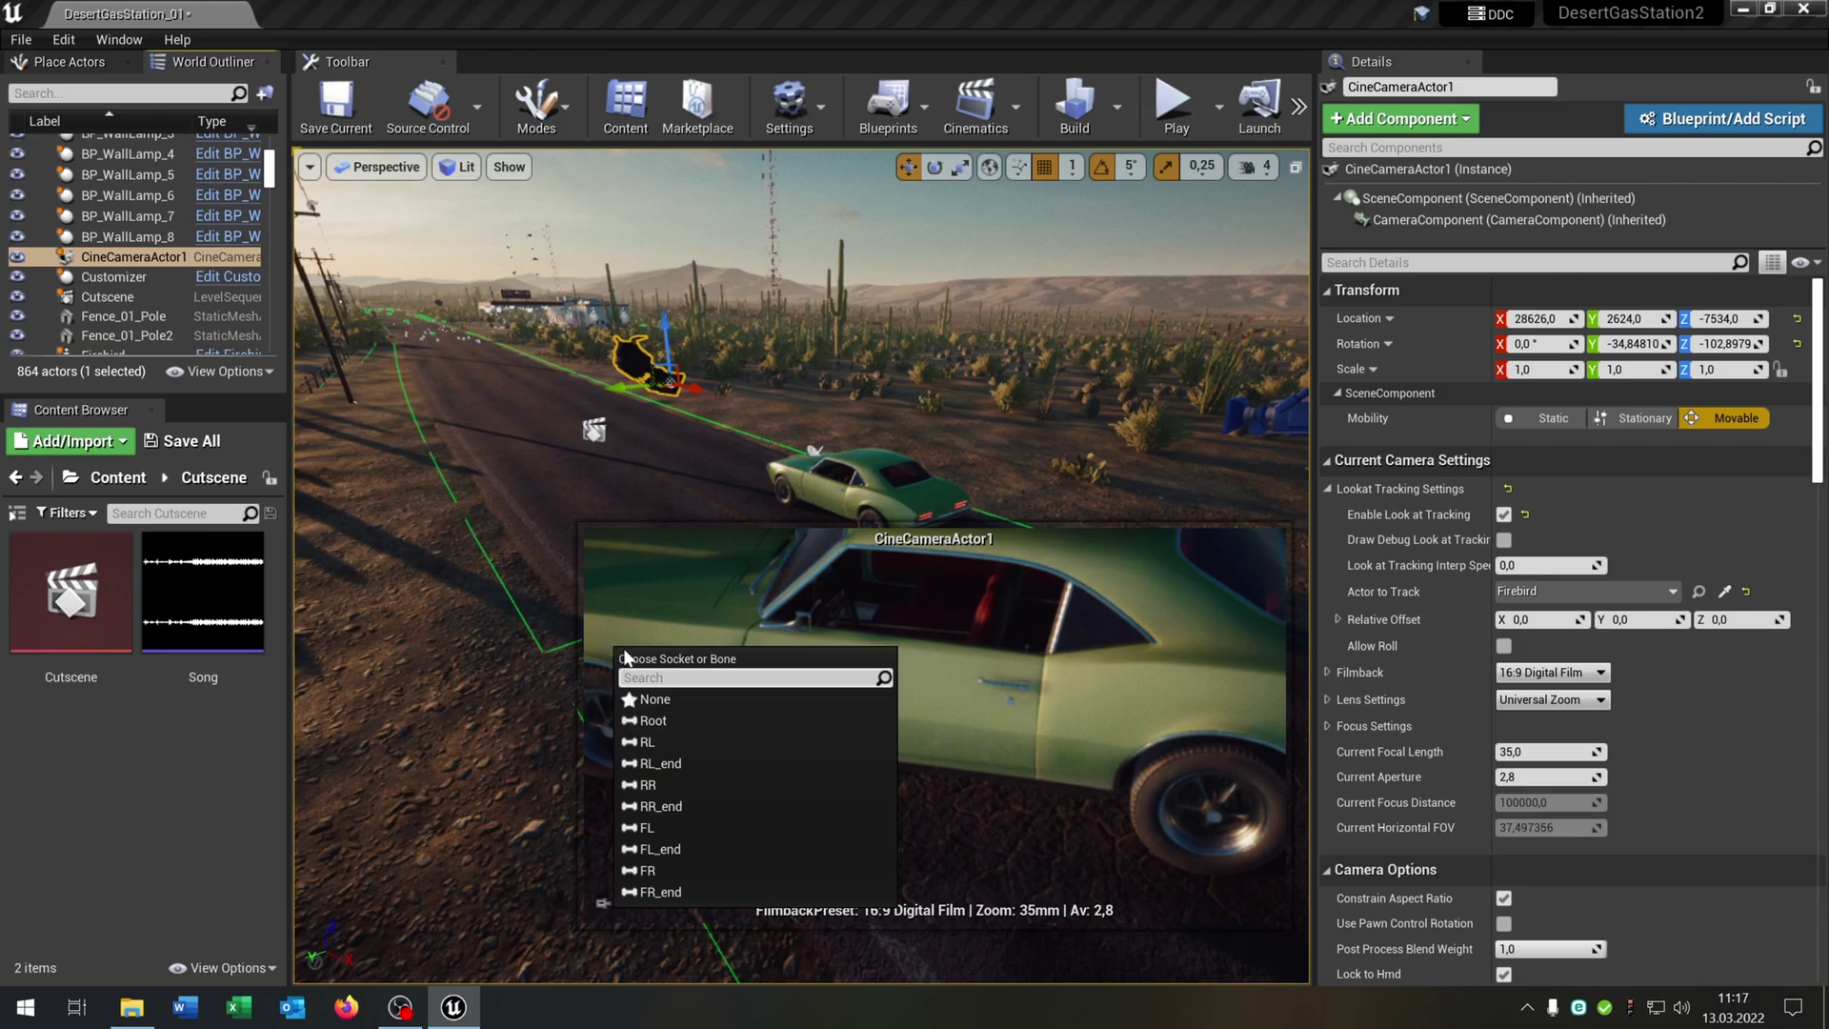
pyautogui.click(667, 698)
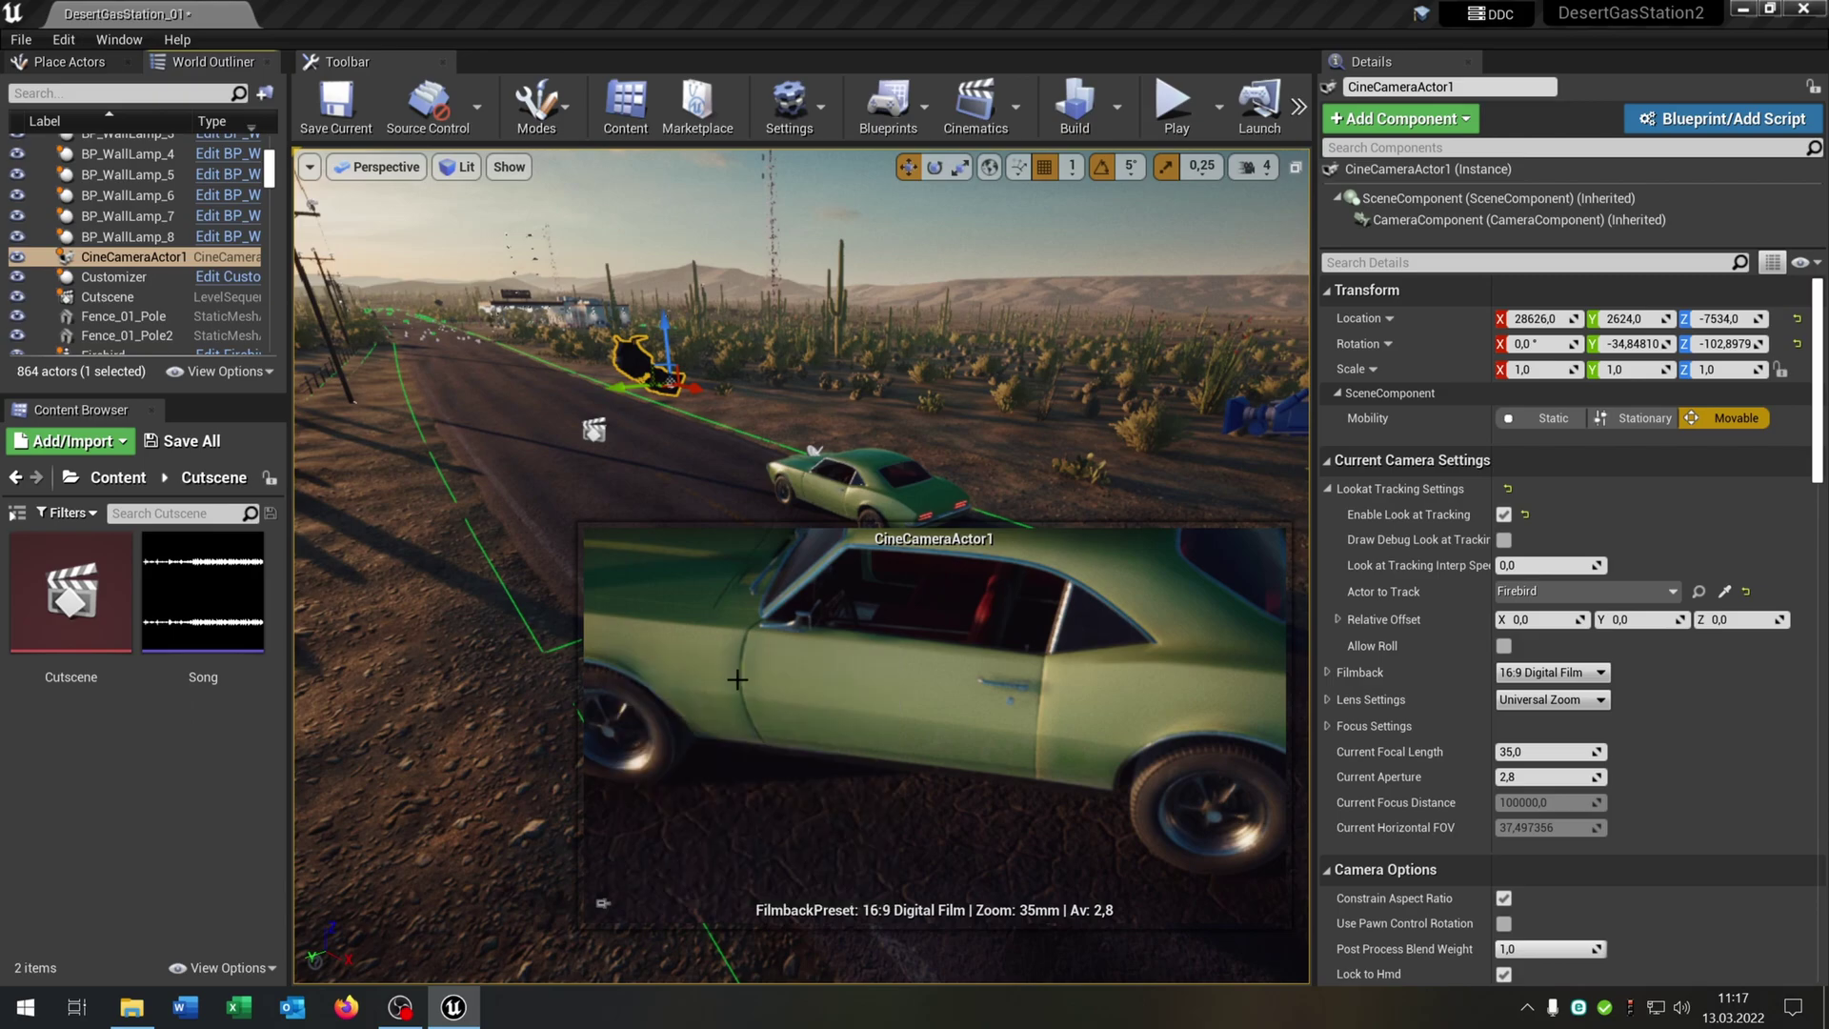
pyautogui.scroll(-2, 187, 330)
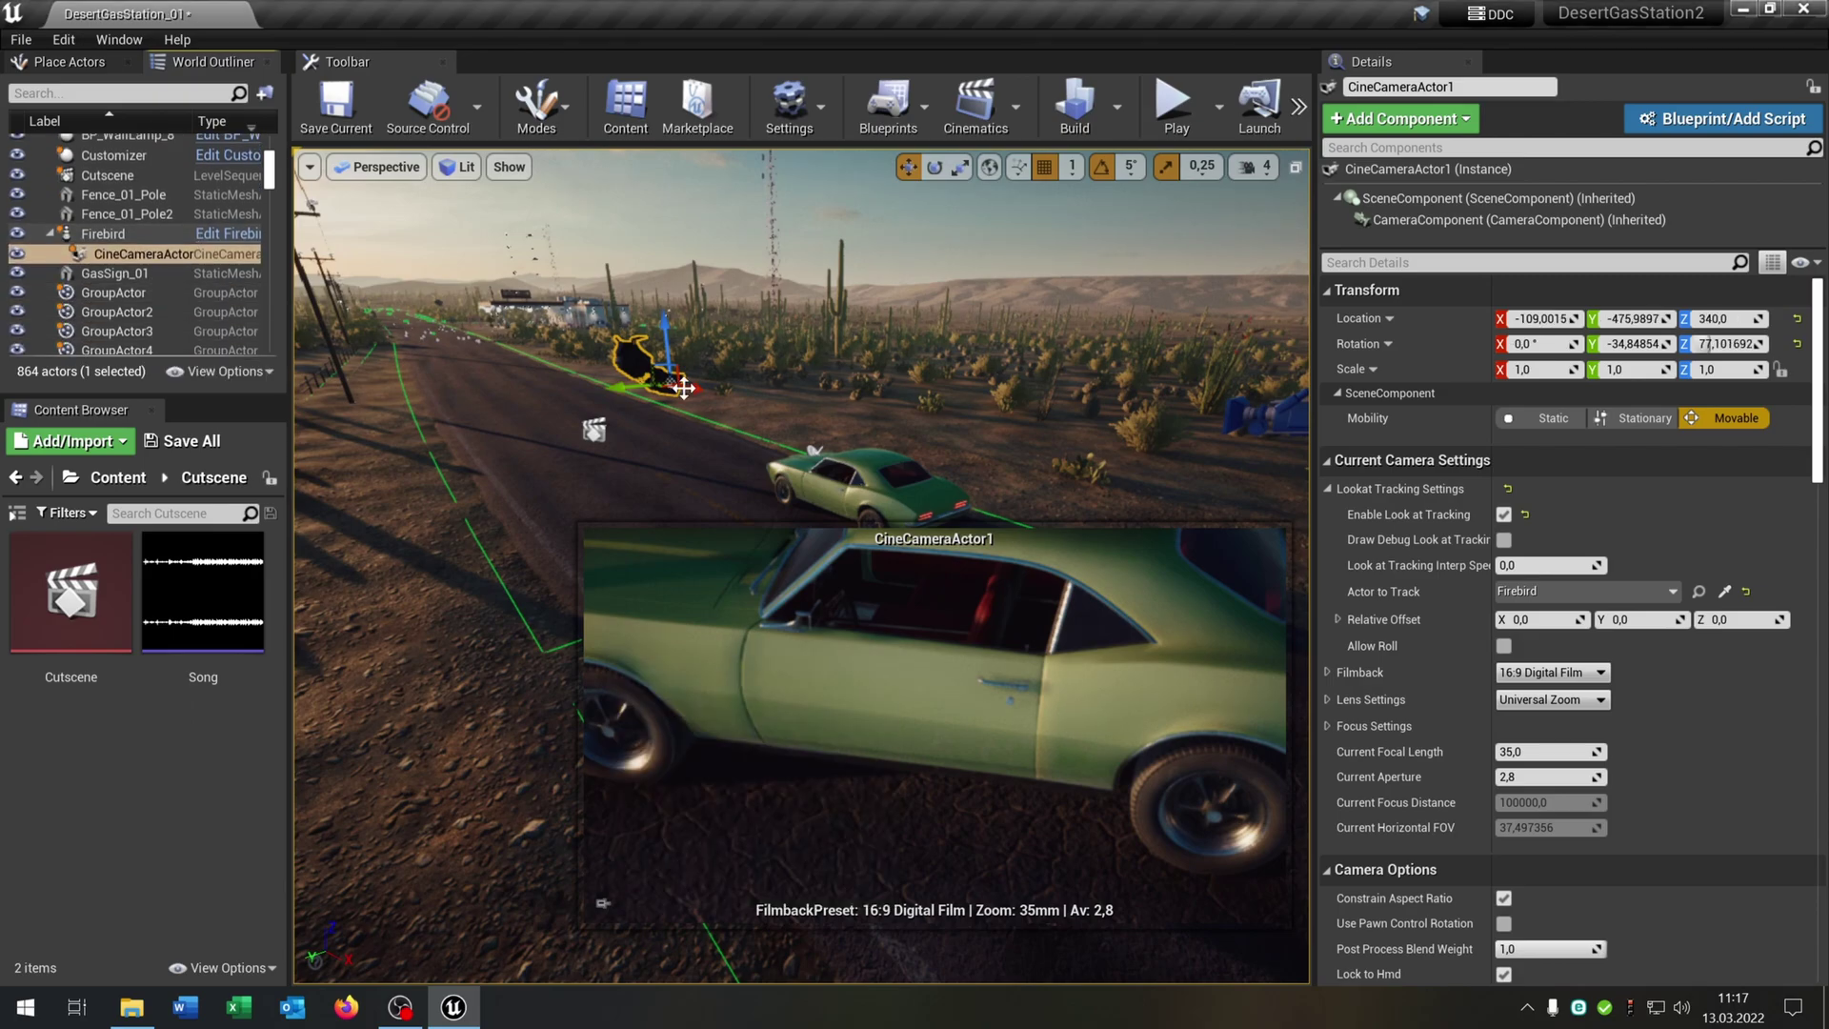
# Move the cine camera farther from the car's side and ahead of its front, to about X 746, Y -534.
pyautogui.moveTo(667, 400); pyautogui.dragTo(726, 341, button='right')
pyautogui.click(120, 252)
pyautogui.press('Escape')
pyautogui.click(910, 366)
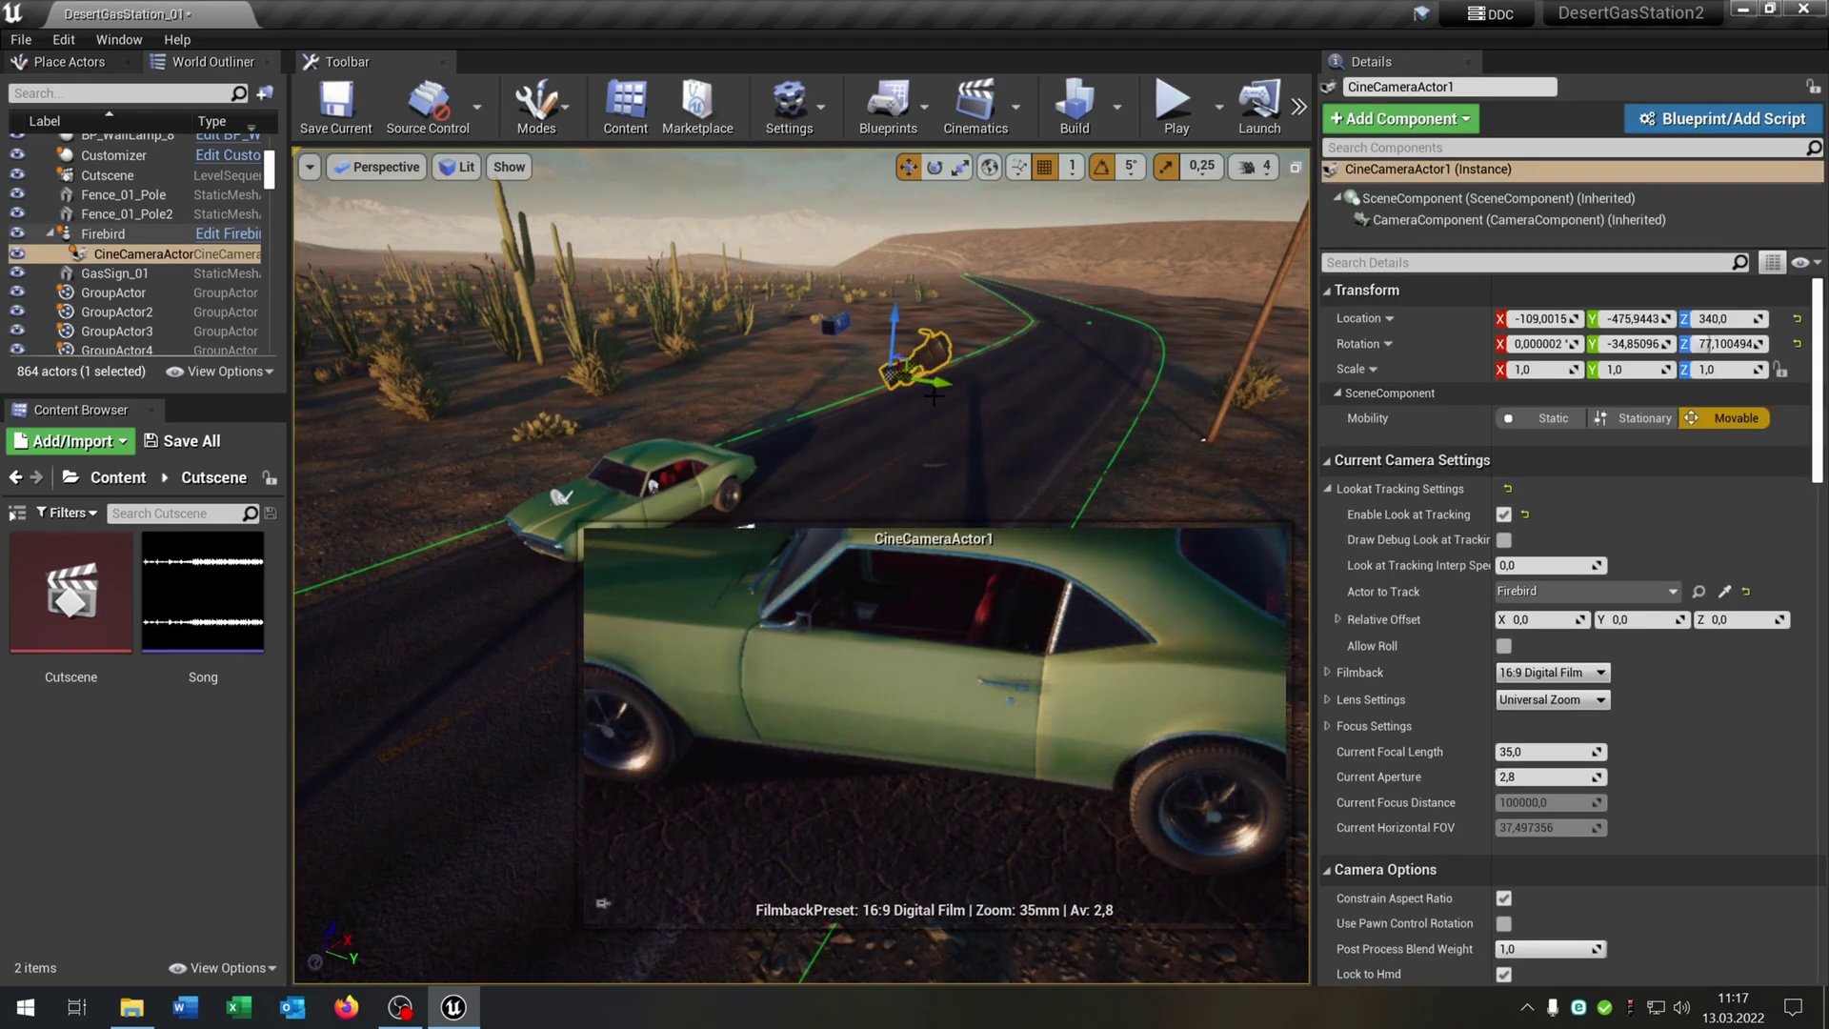
pyautogui.moveTo(948, 385); pyautogui.dragTo(988, 396)
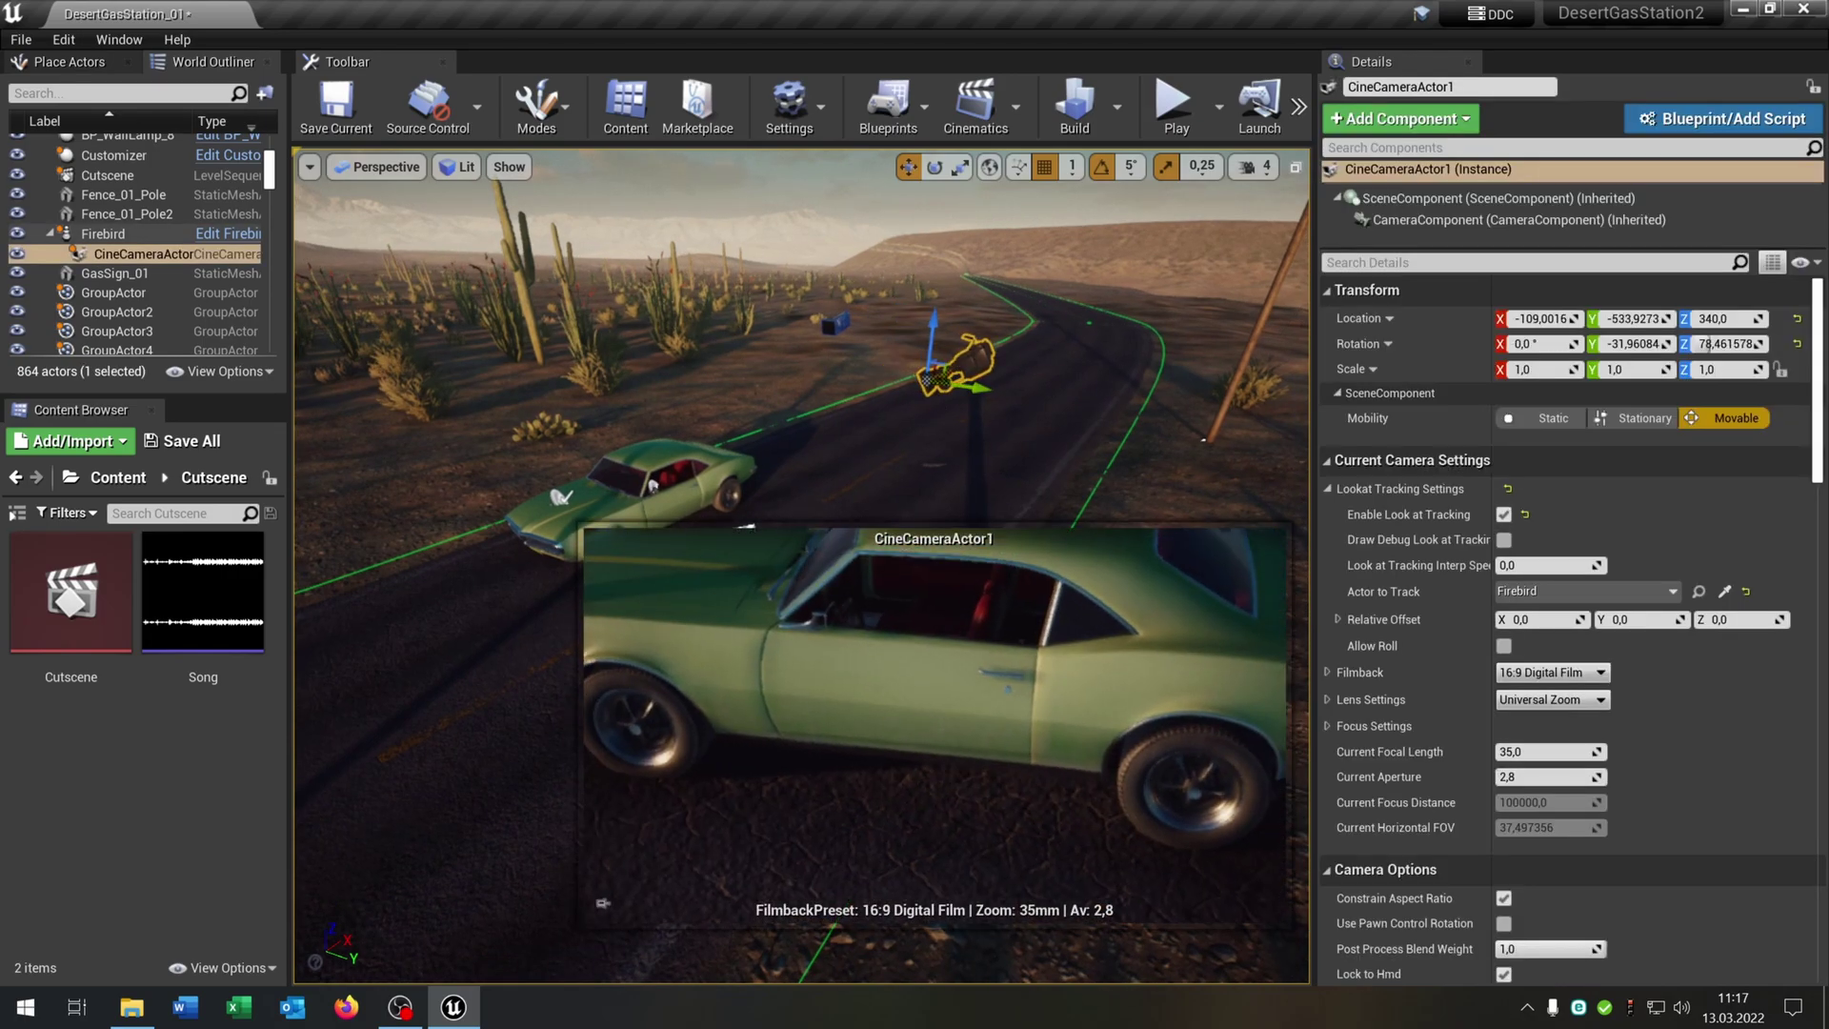
pyautogui.moveTo(981, 388); pyautogui.dragTo(781, 392, button='right')
pyautogui.press('s')
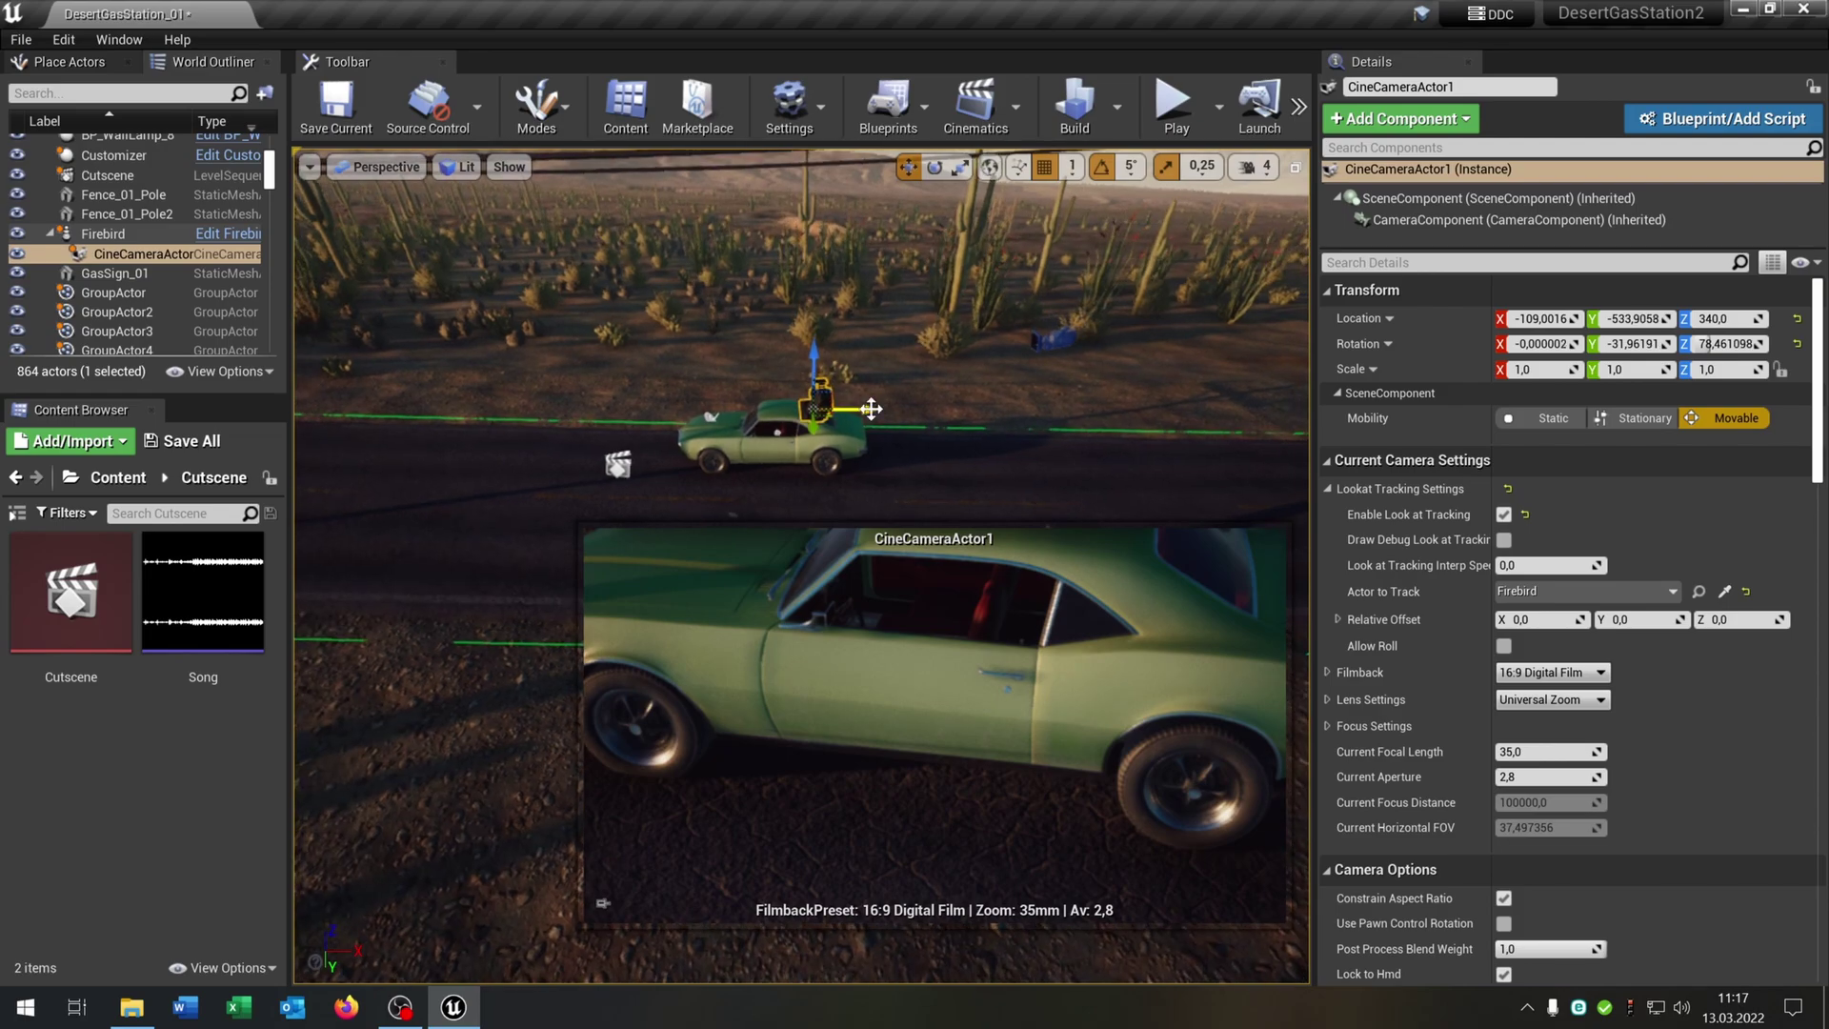
pyautogui.moveTo(871, 409); pyautogui.dragTo(362, 407)
pyautogui.press('a')
pyautogui.moveTo(351, 457); pyautogui.dragTo(430, 457, button='right')
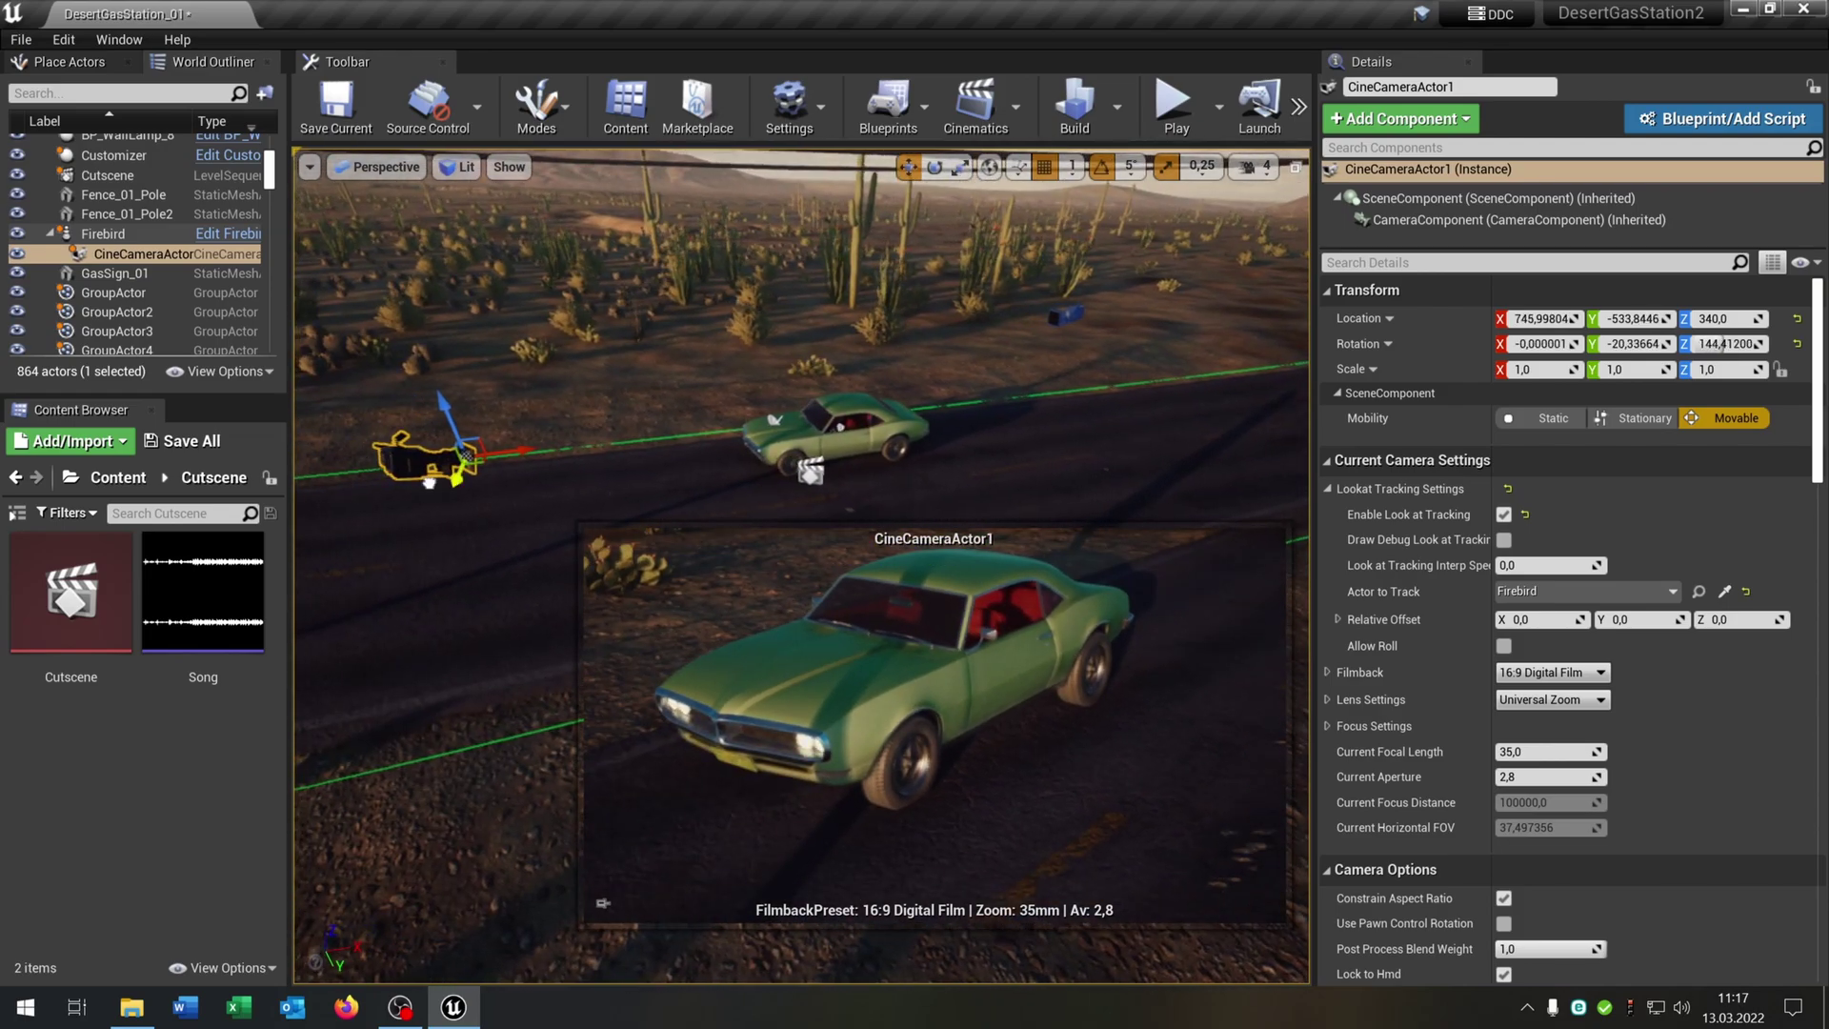
# Line the cine camera up in front of the car at about X 1224, Y -12, and close its details.
pyautogui.moveTo(429, 482); pyautogui.dragTo(515, 368)
pyautogui.press('a')
pyautogui.moveTo(516, 369); pyautogui.dragTo(532, 377, button='right')
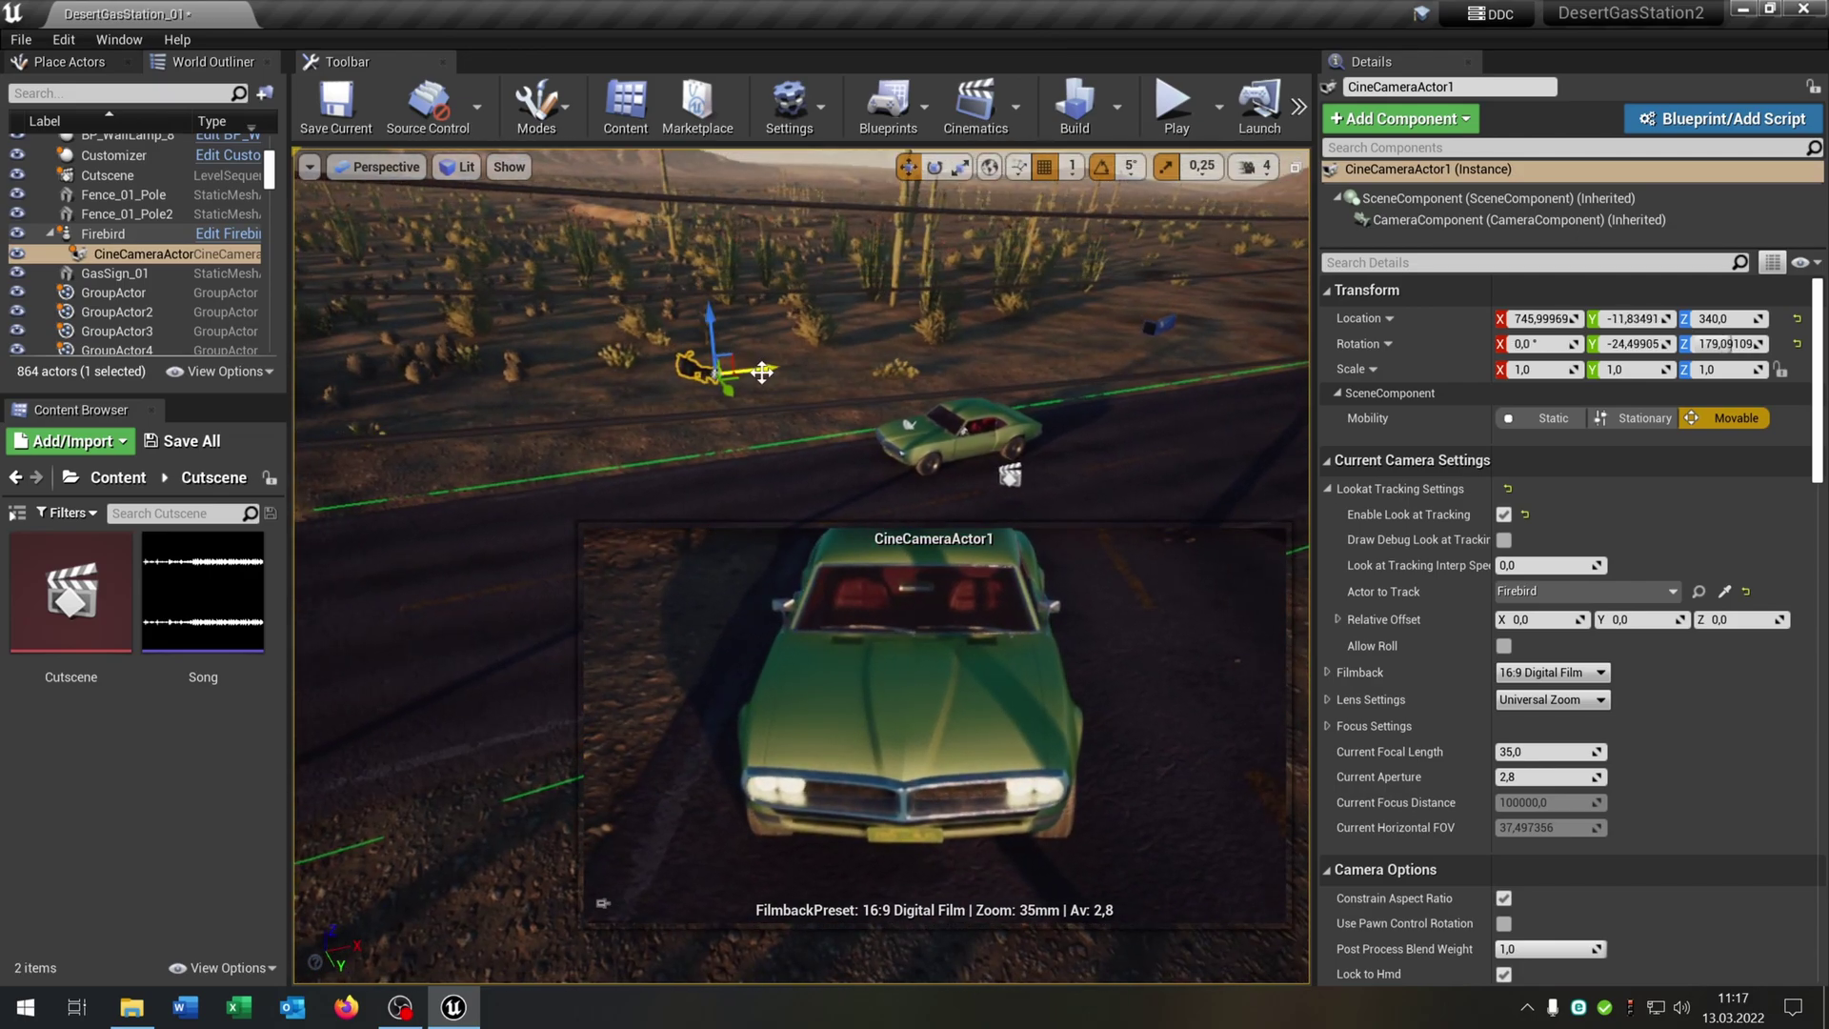
pyautogui.moveTo(761, 372); pyautogui.dragTo(534, 409)
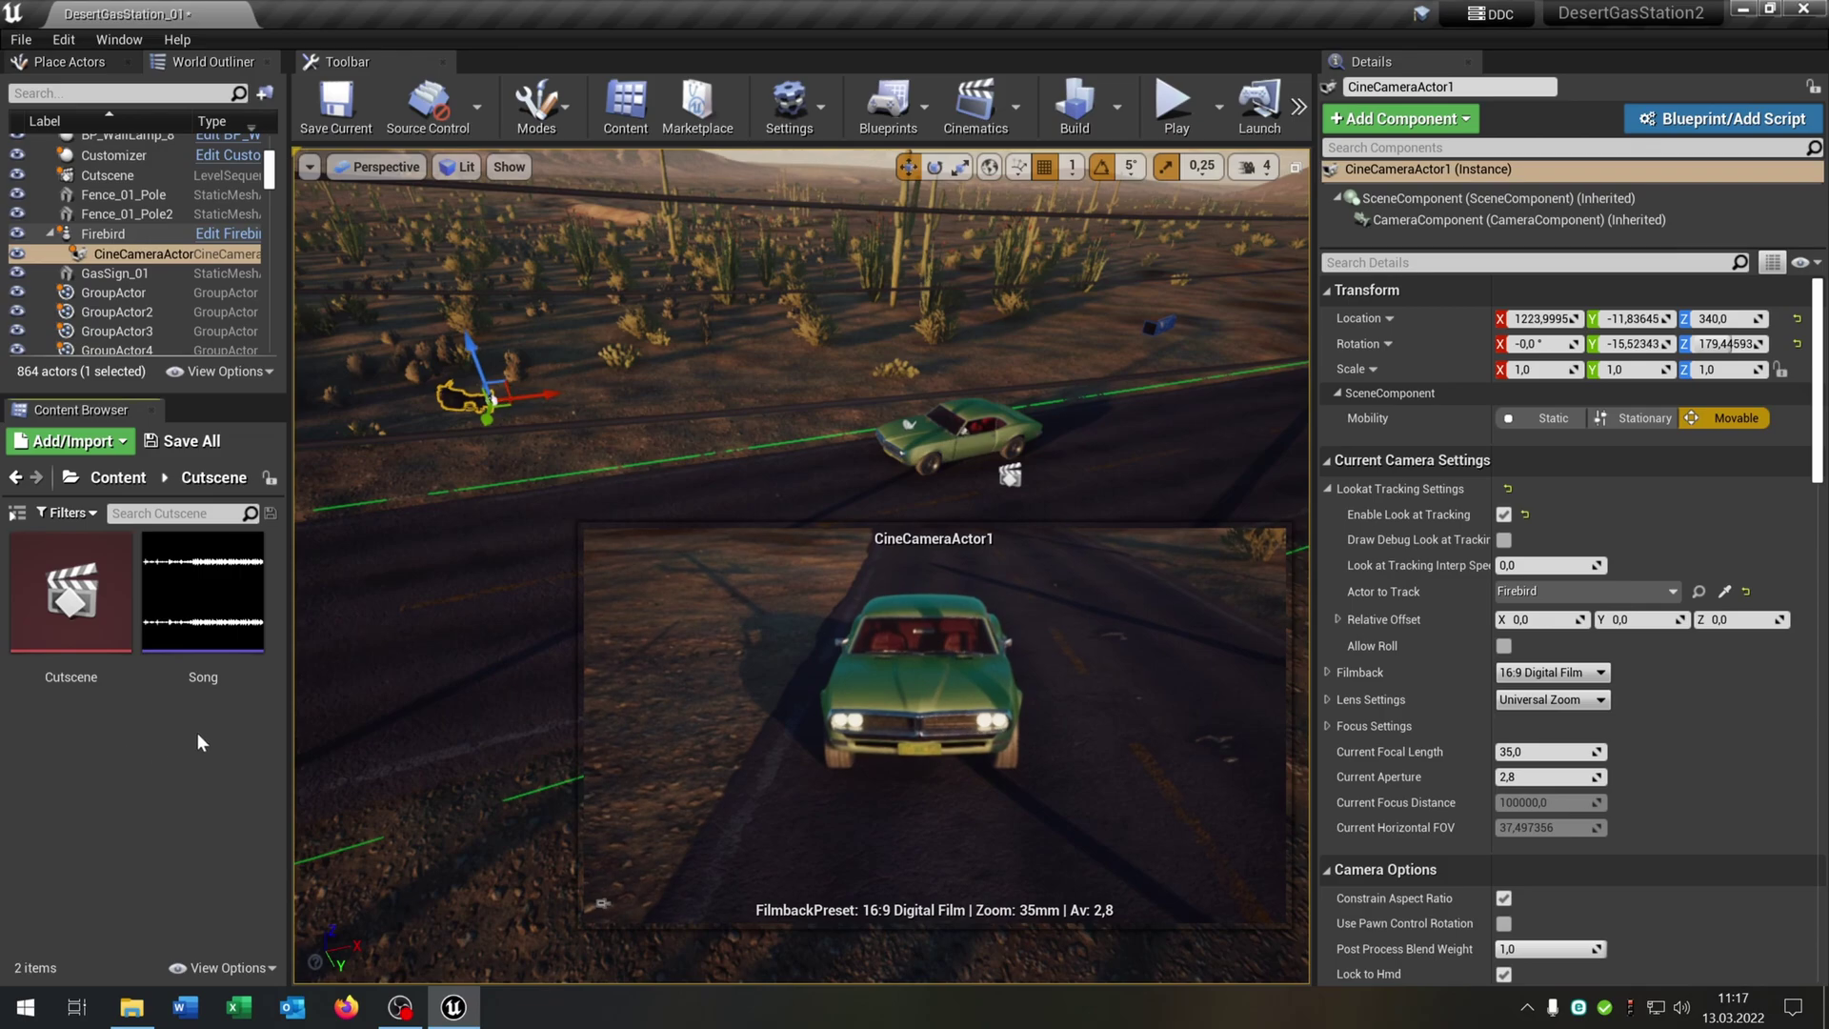
pyautogui.click(1467, 61)
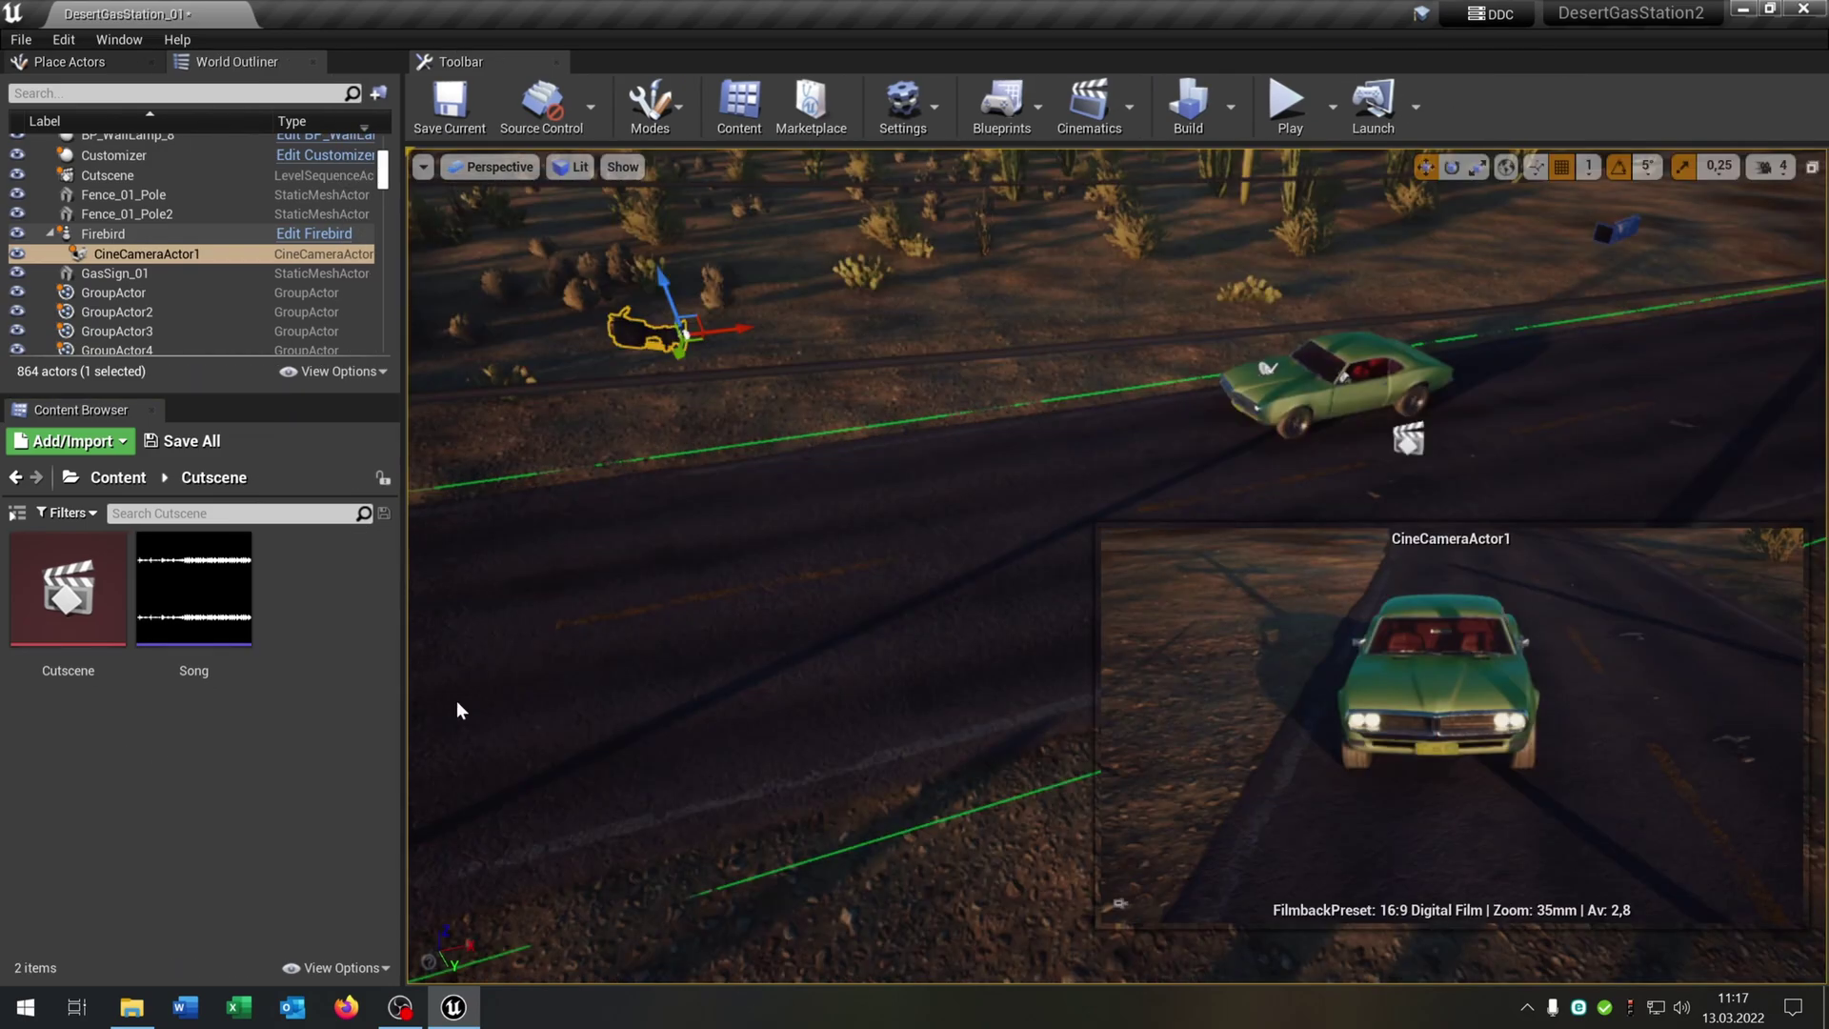
# Open the Cutscene sequence, add CineCameraActor1 to it, and stop piloting the camera.
pyautogui.click(82, 608)
pyautogui.doubleClick(81, 607)
pyautogui.moveTo(565, 463); pyautogui.dragTo(569, 398, button='right')
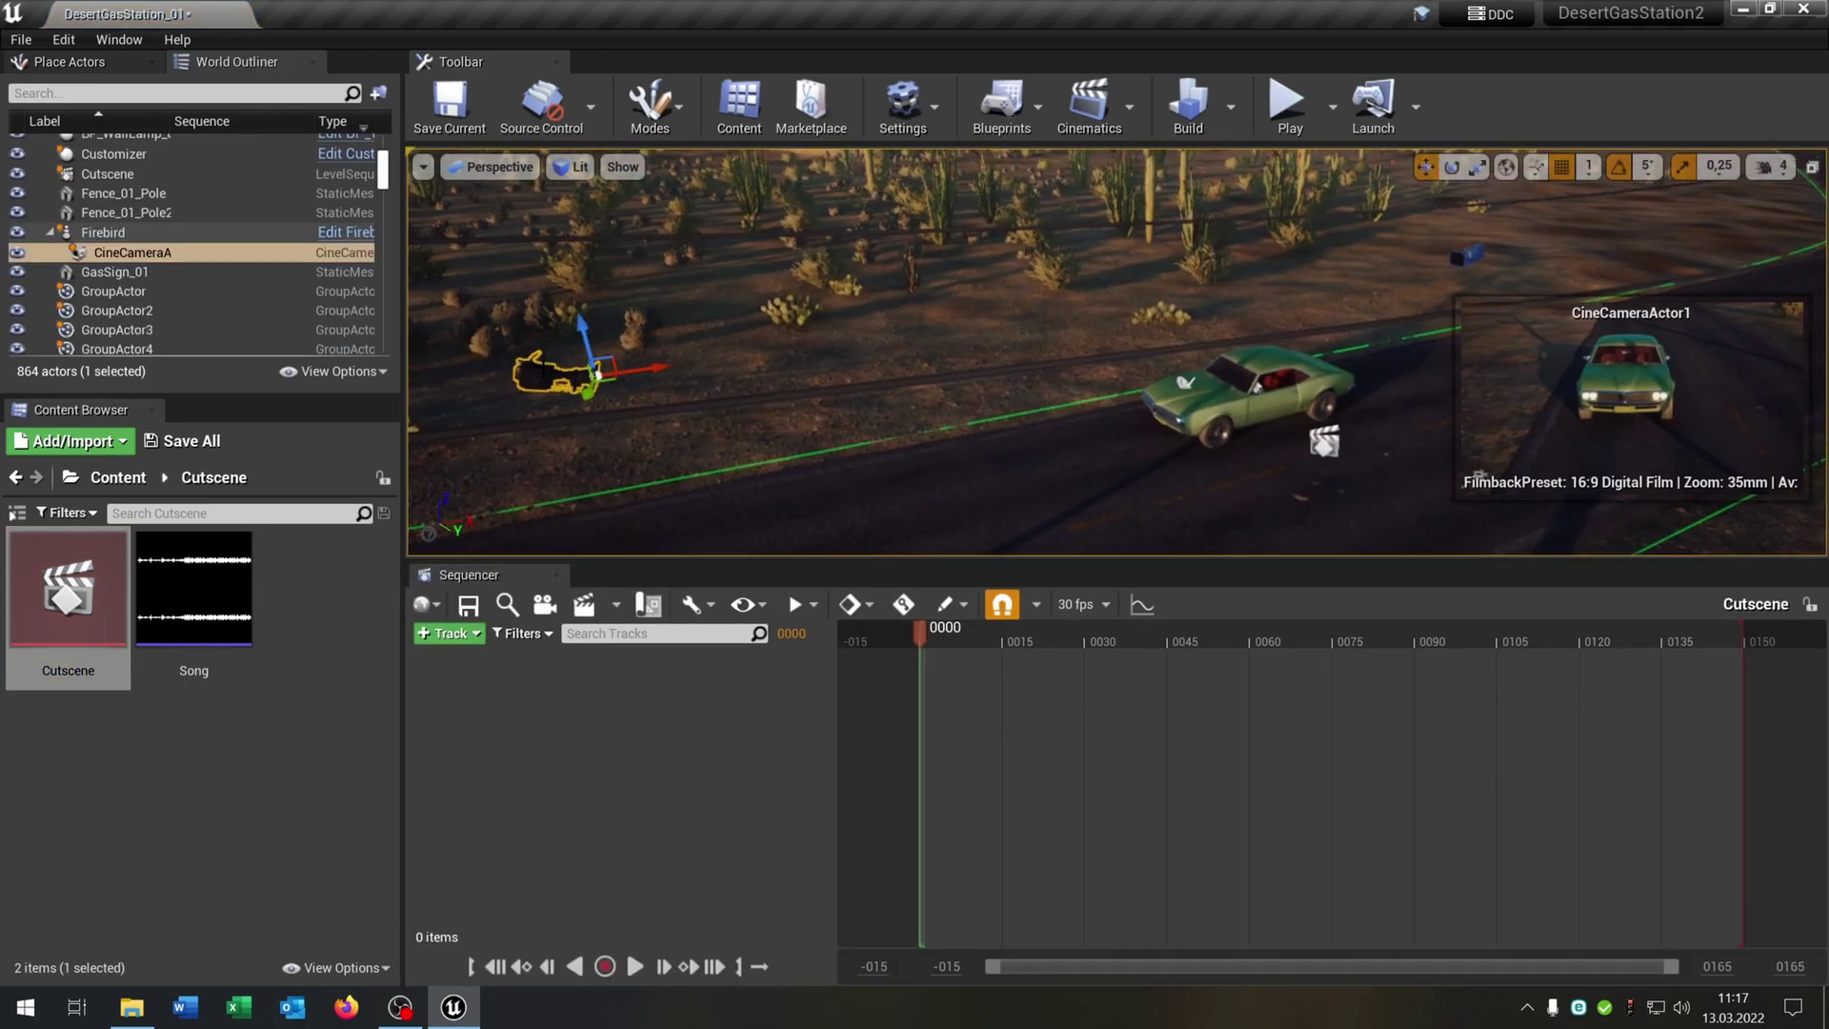
pyautogui.click(463, 635)
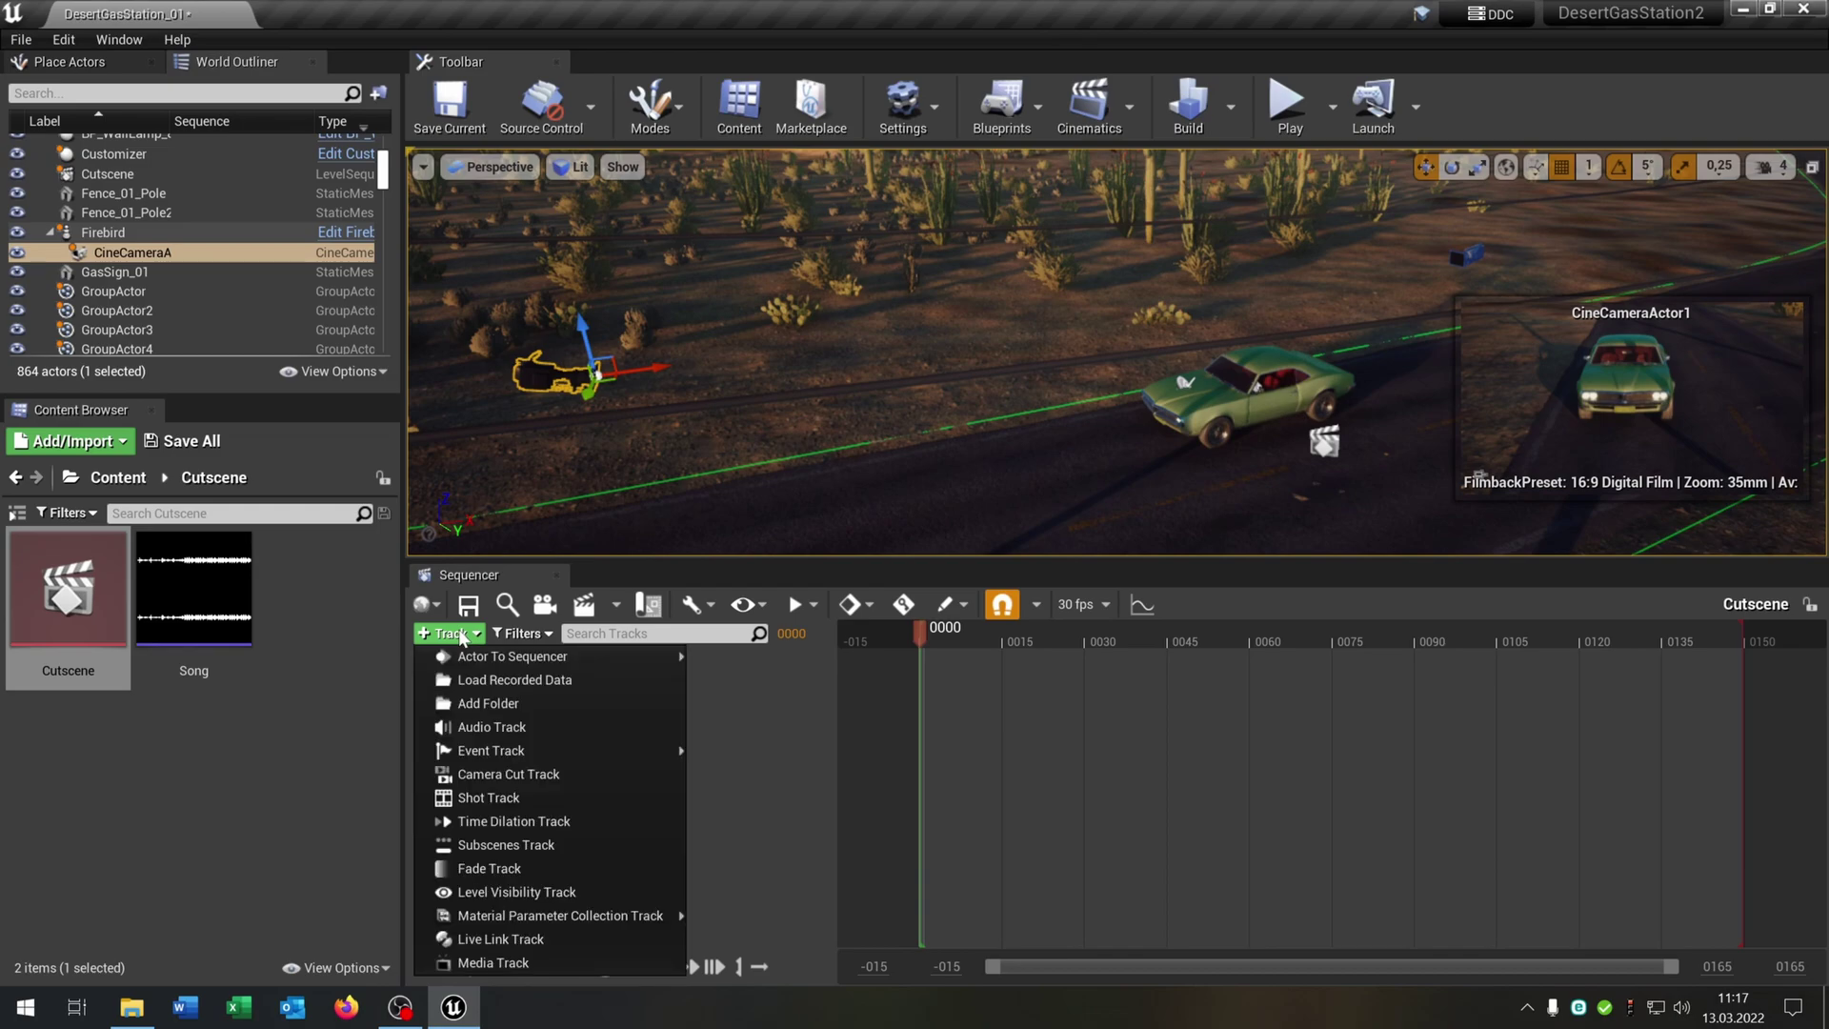
pyautogui.moveTo(537, 661)
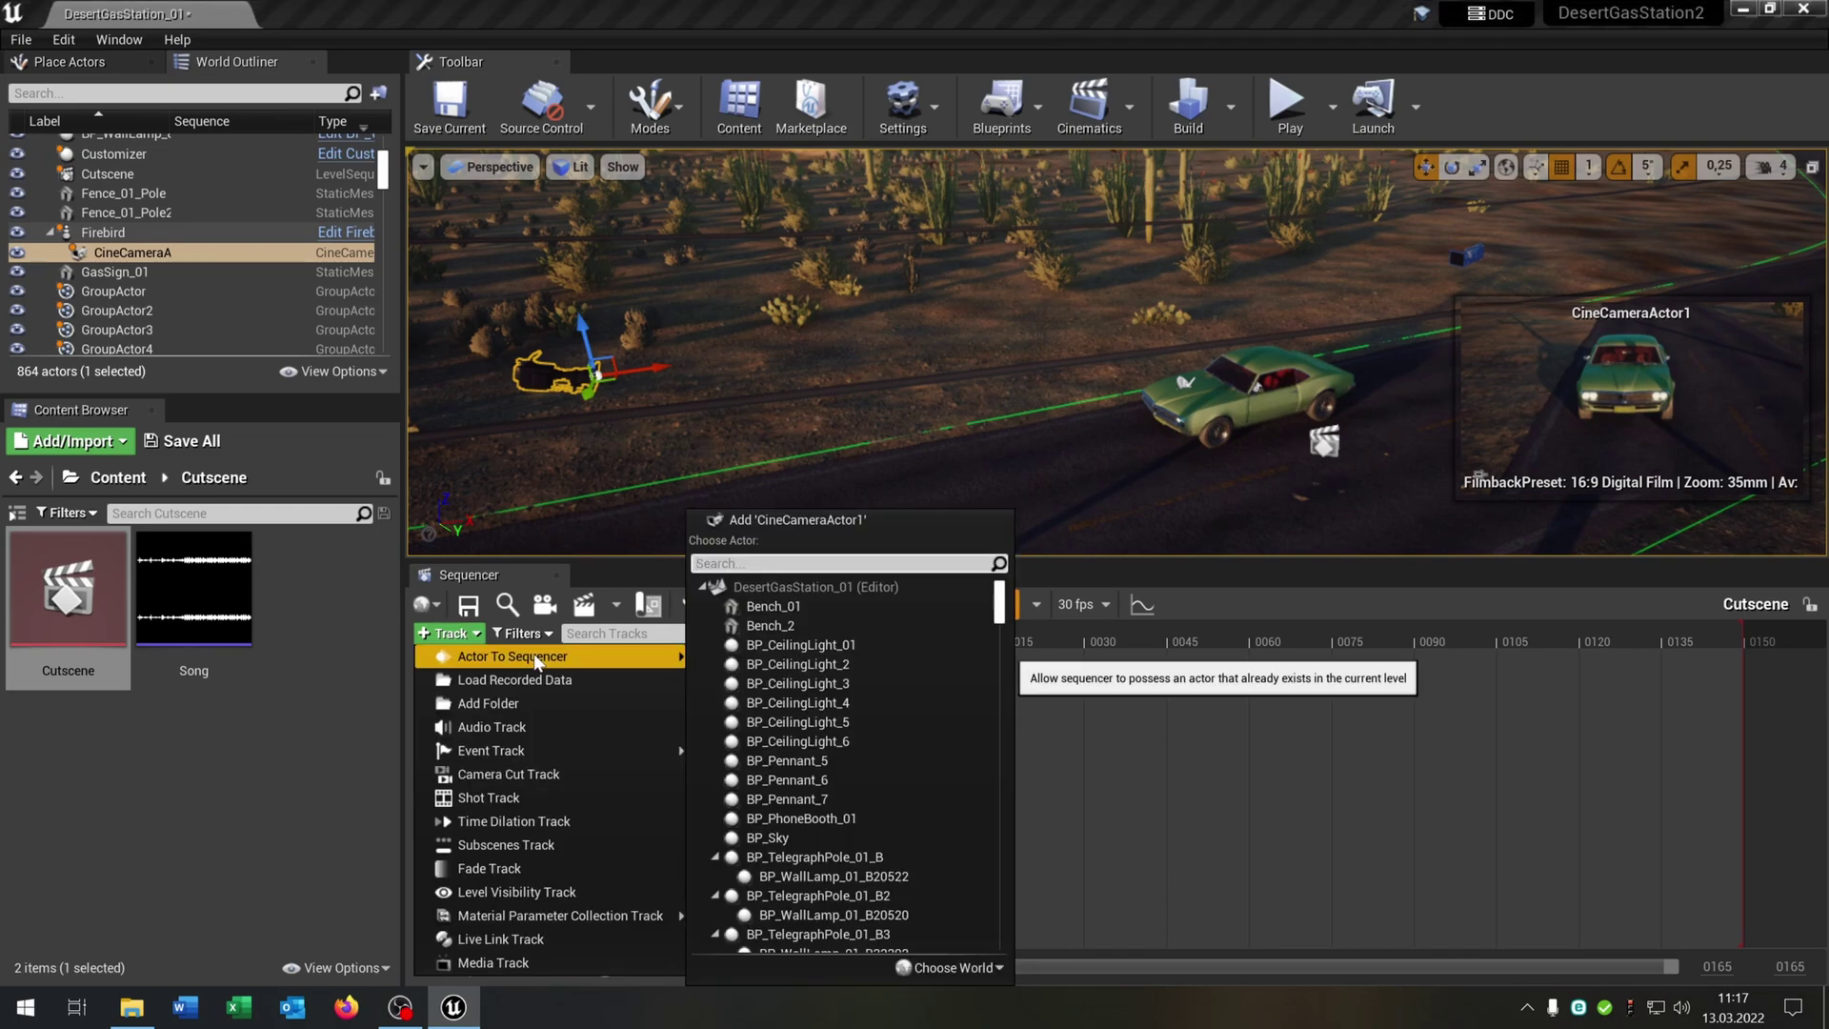
pyautogui.click(790, 521)
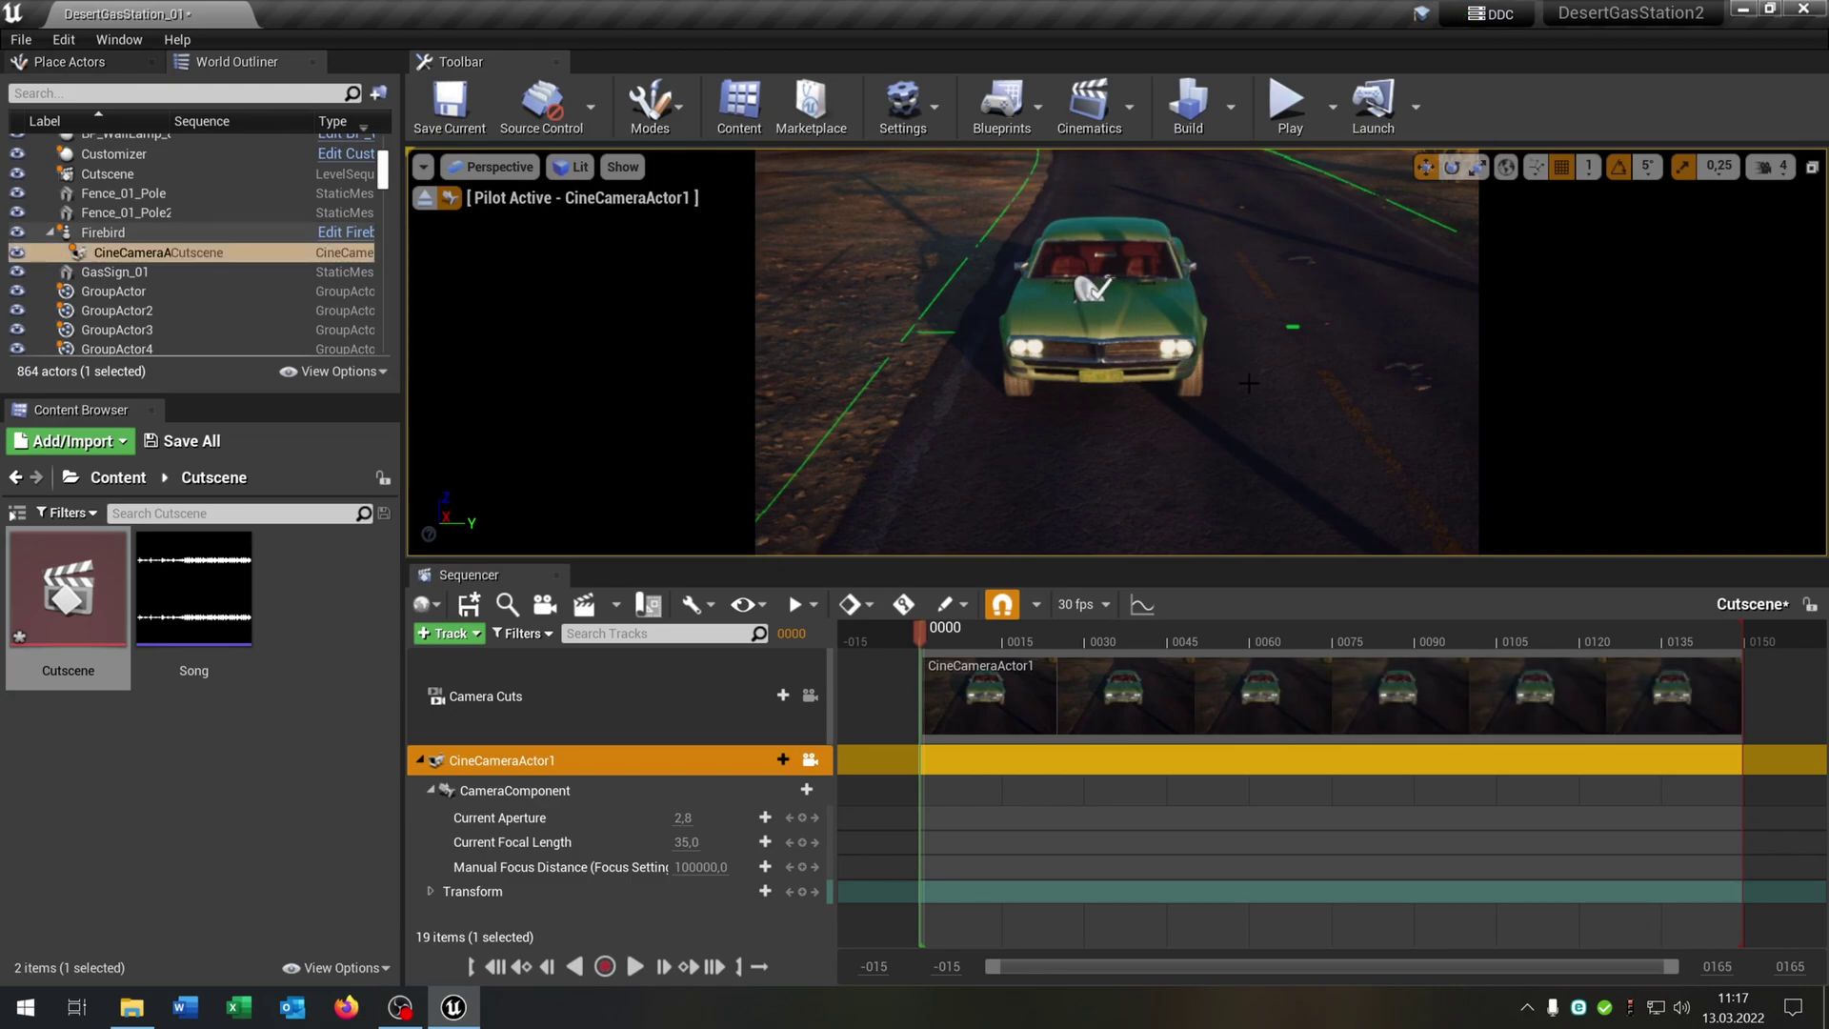
pyautogui.moveTo(1249, 383); pyautogui.dragTo(1249, 384, button='right')
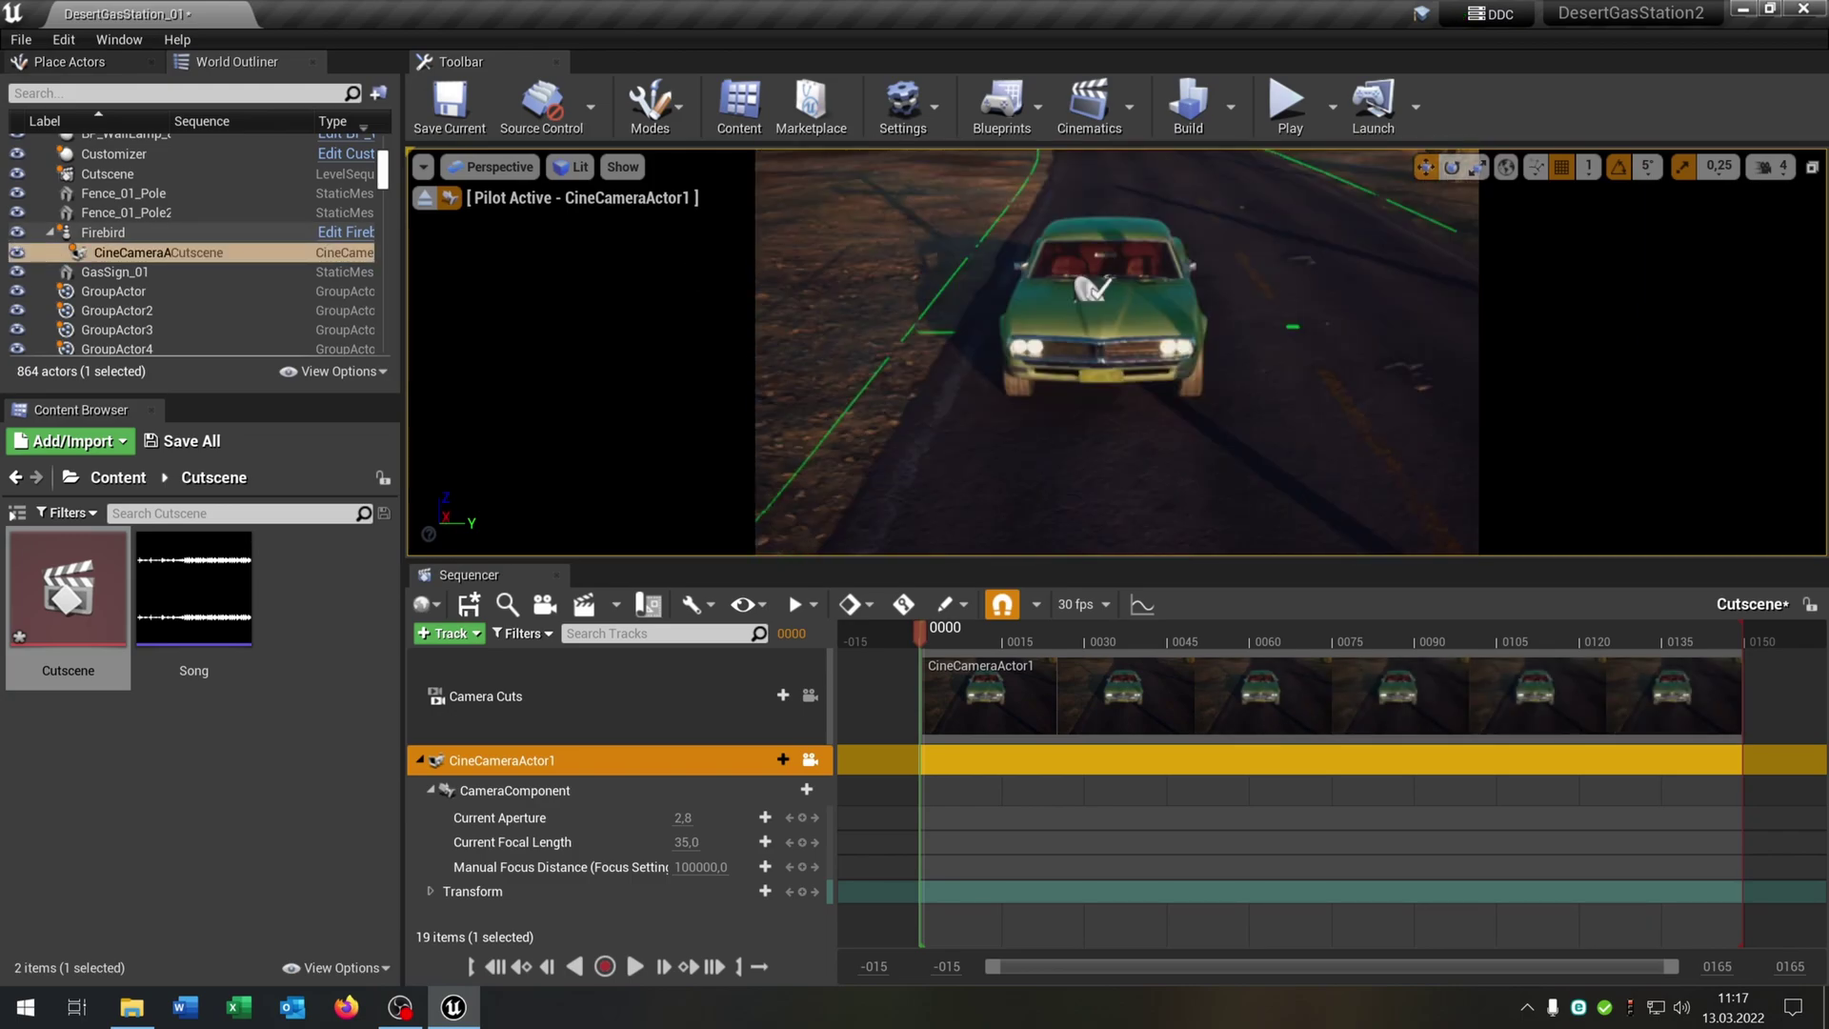
pyautogui.click(424, 200)
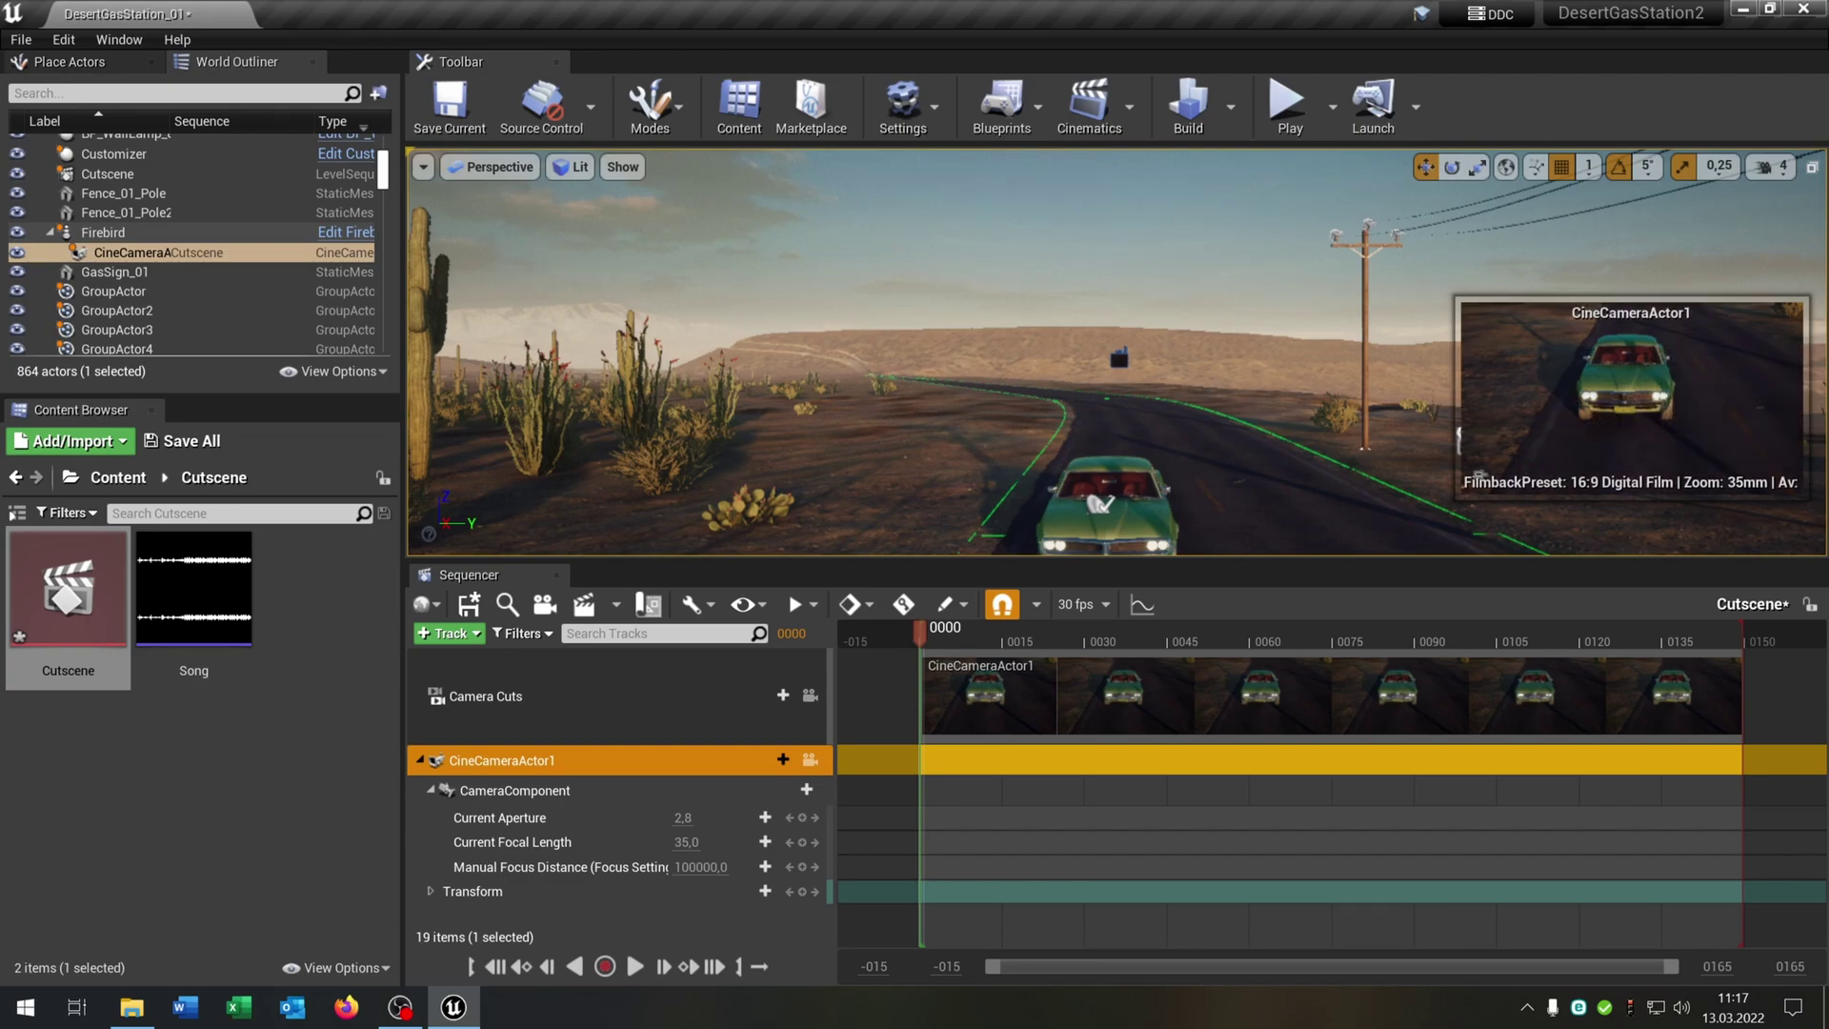
# Key the Transform of CineCameraActor1 at frame 0 of the sequence.
pyautogui.press('f')
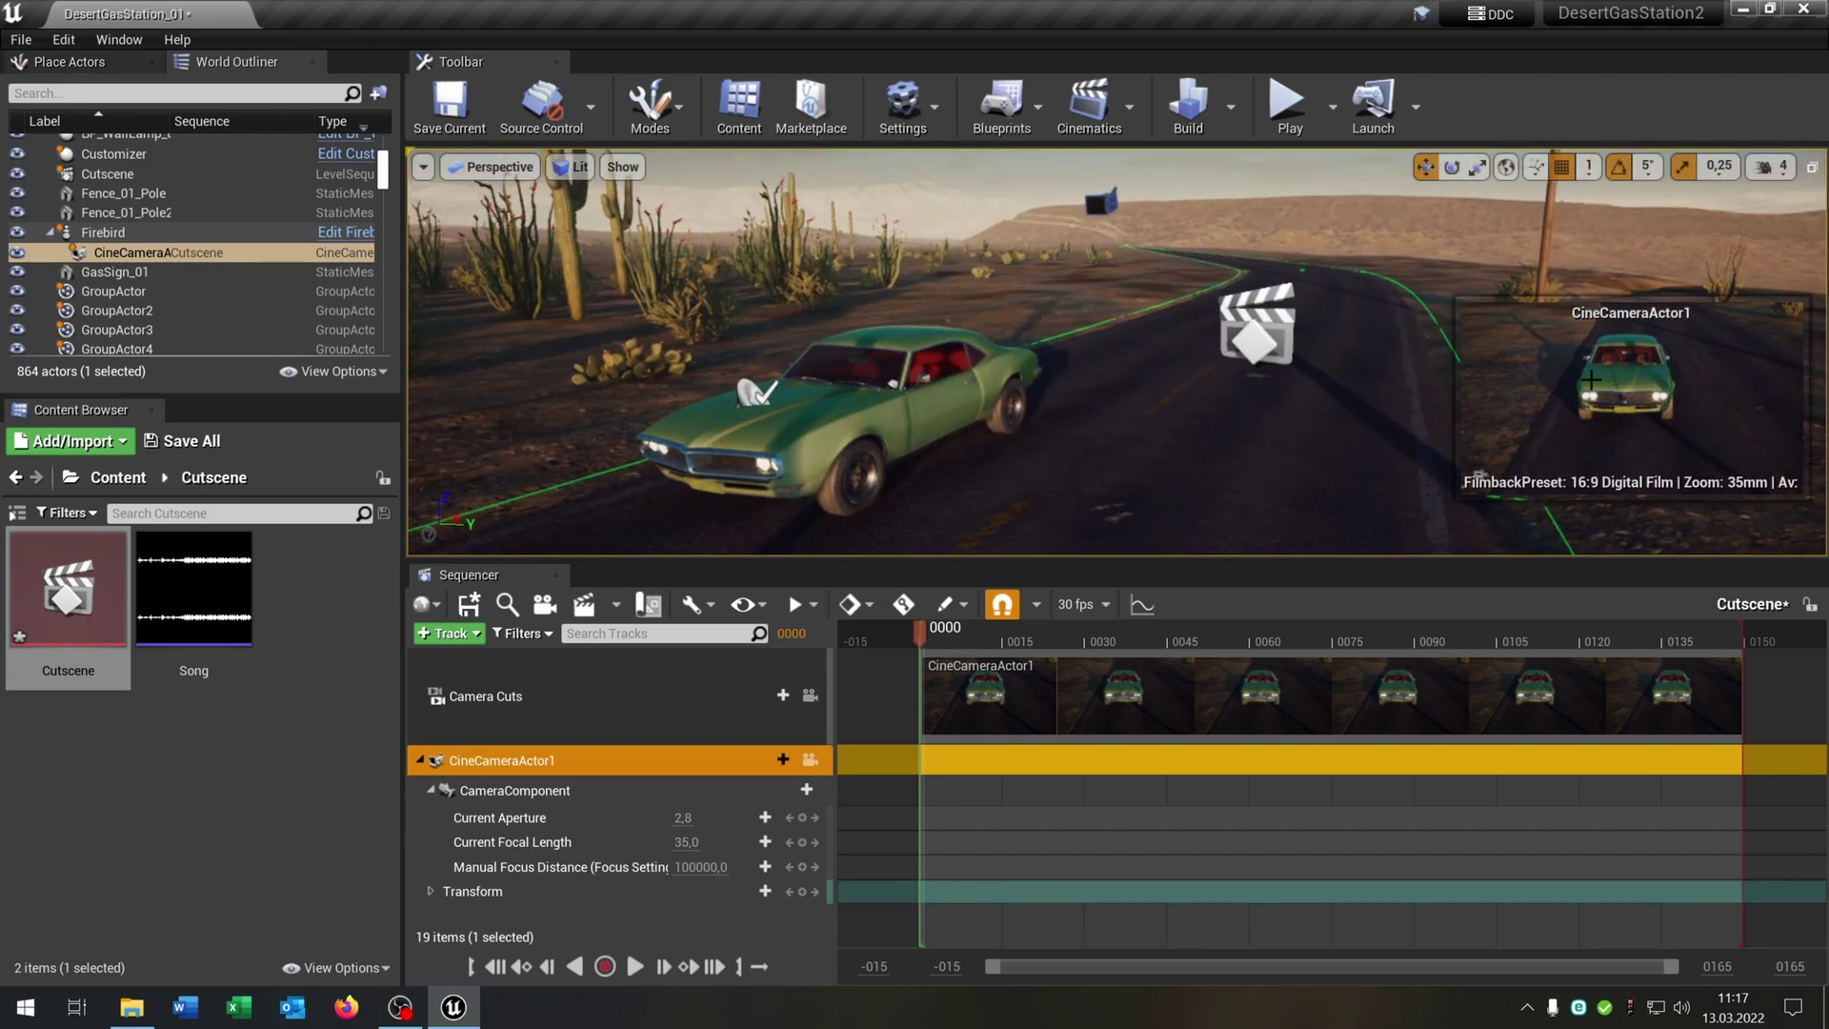
pyautogui.moveTo(1237, 421); pyautogui.dragTo(953, 458, button='right')
pyautogui.moveTo(1087, 350); pyautogui.dragTo(1205, 336, button='right')
pyautogui.moveTo(808, 280); pyautogui.dragTo(798, 276)
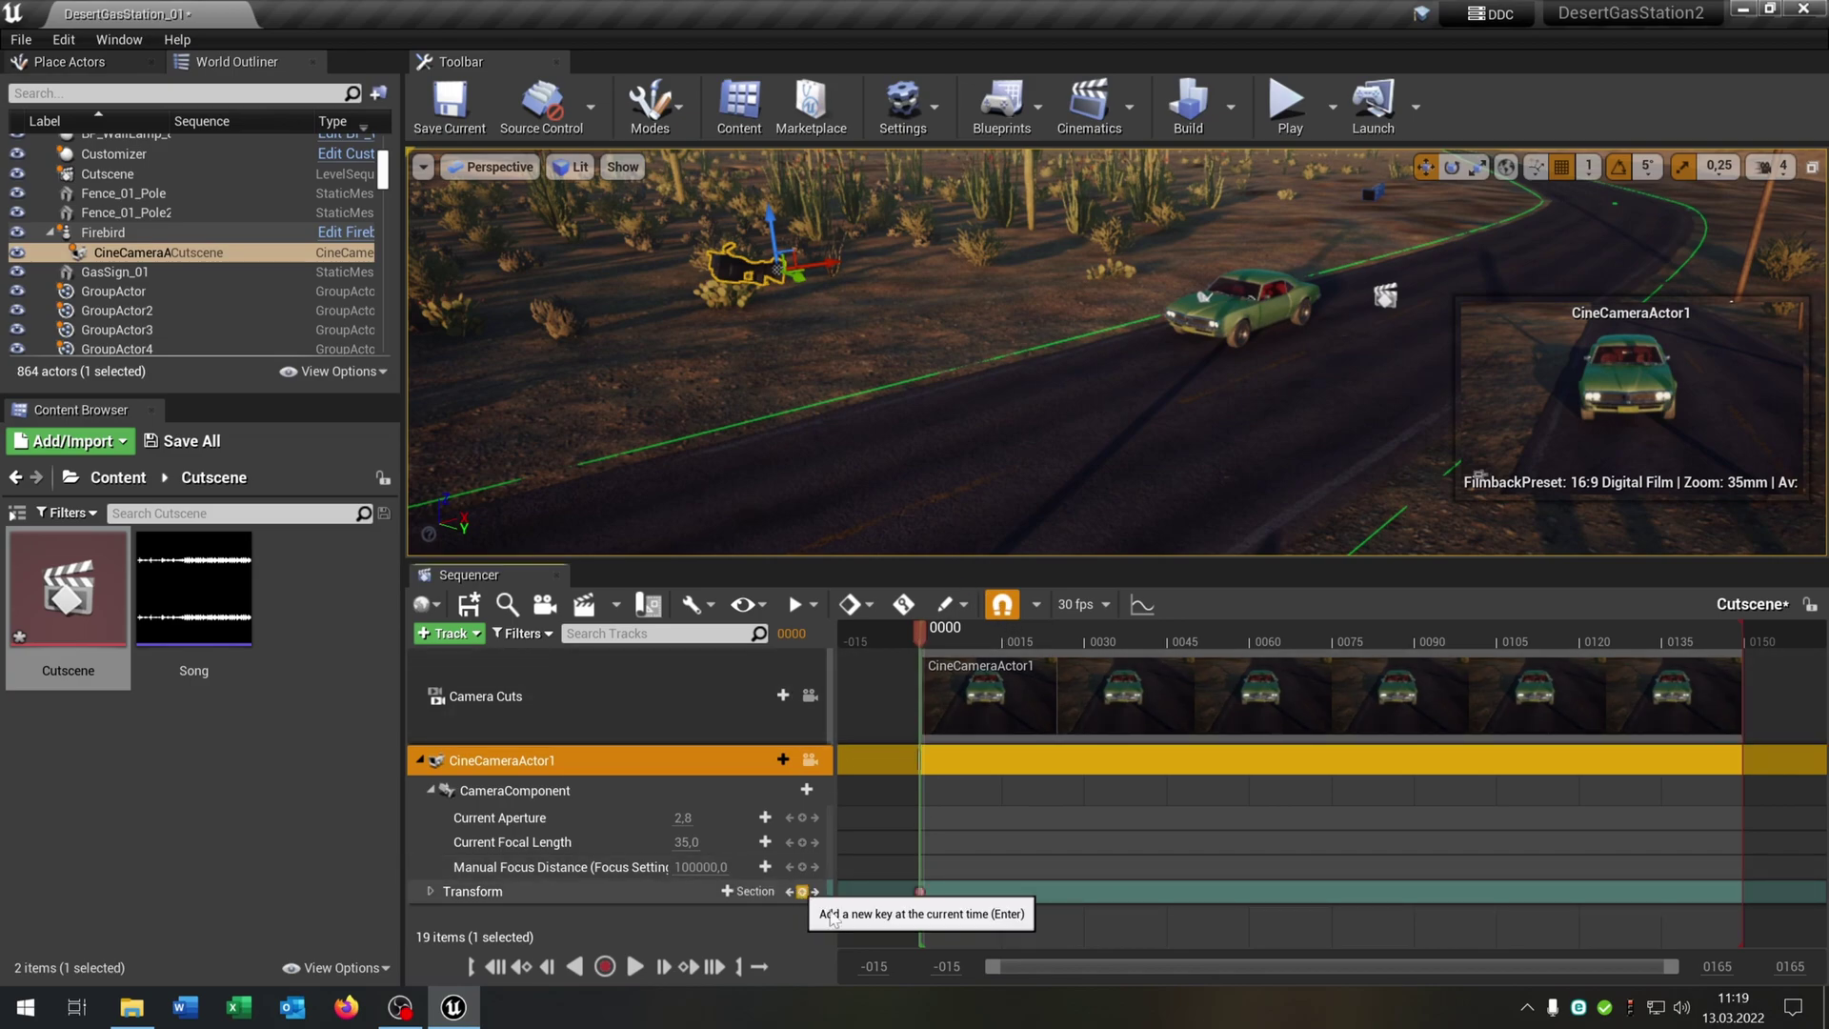
pyautogui.click(802, 892)
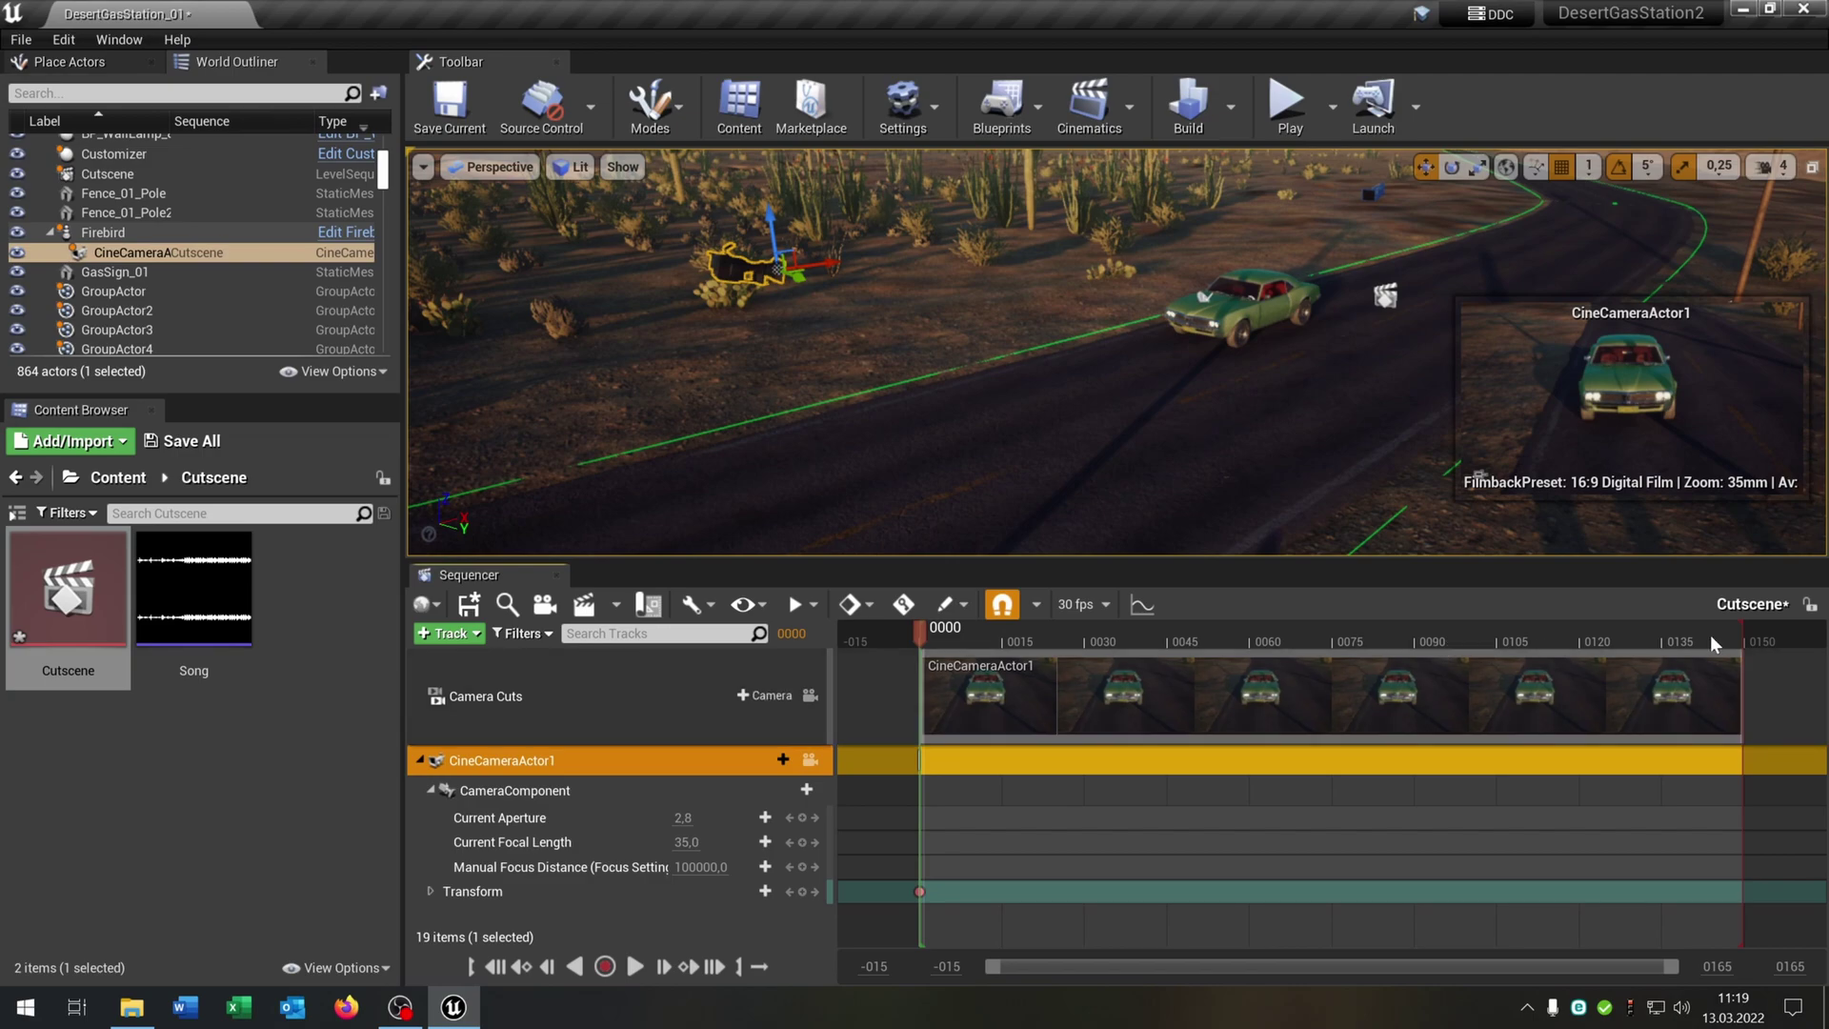
# Set the timeline's visible end to frame 1000 and extend the camera cut and playback range to that frame.
pyautogui.click(1717, 965)
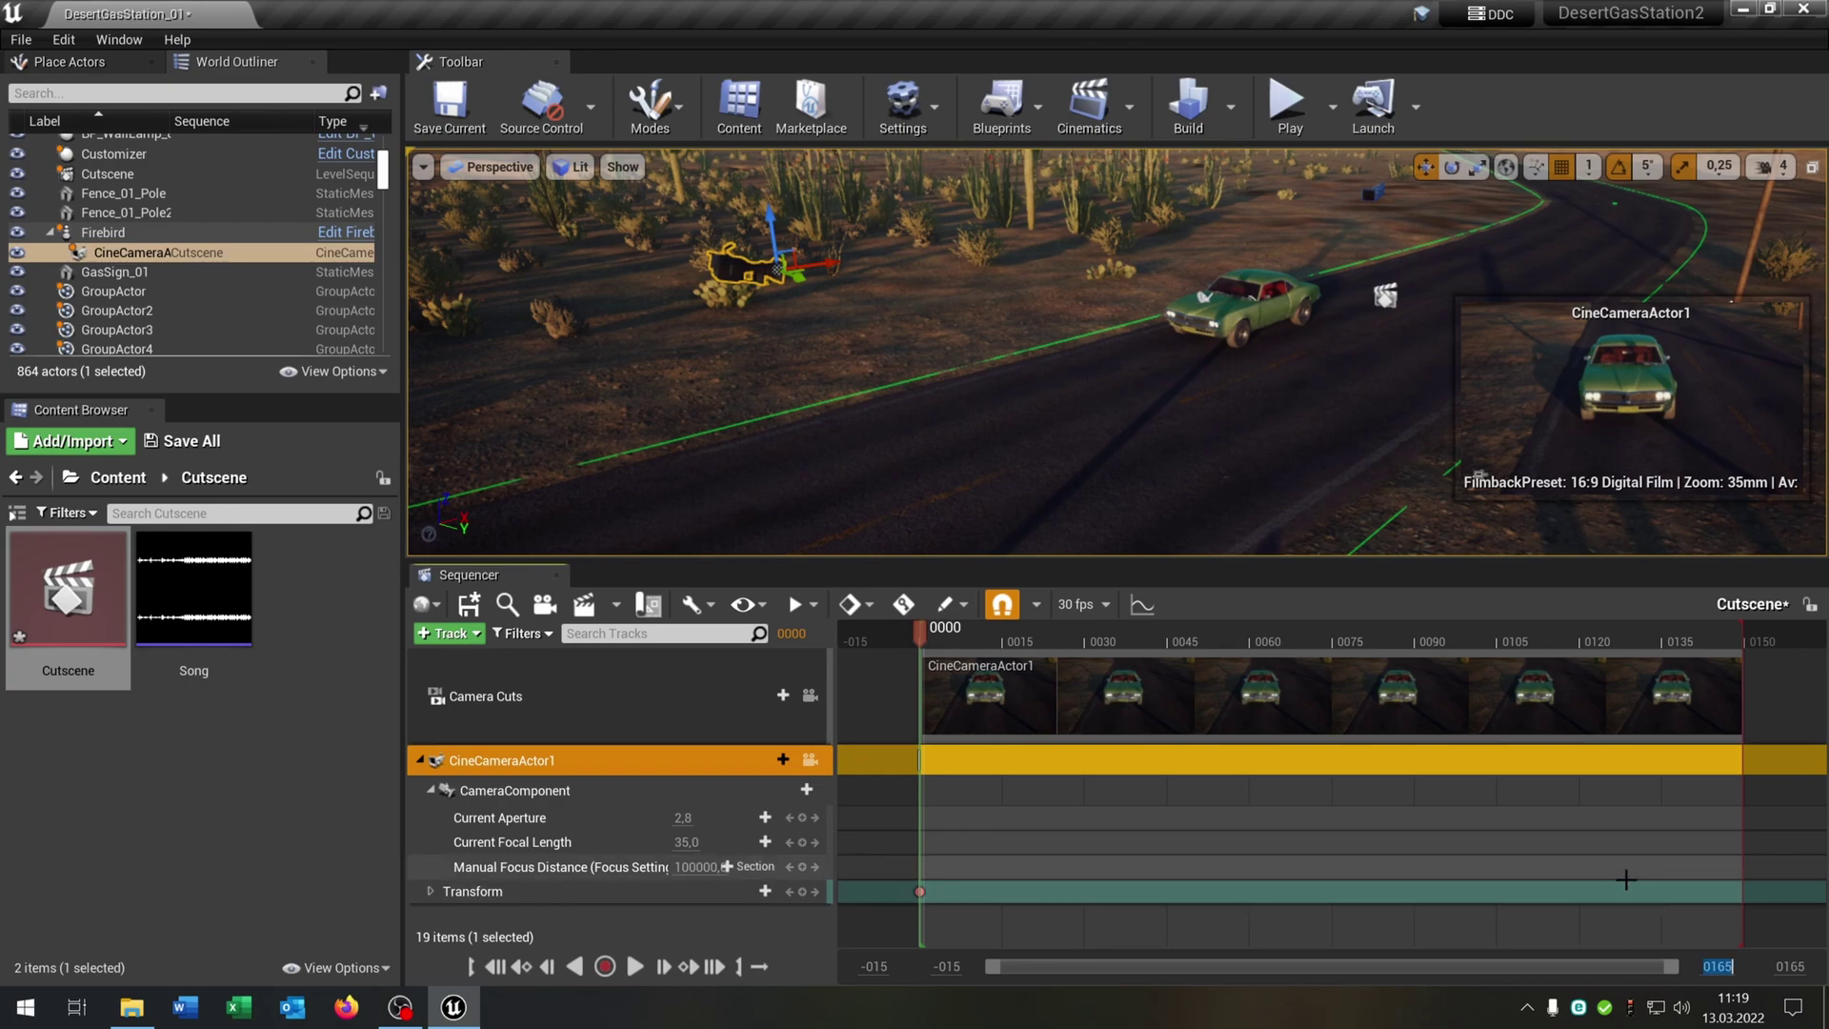
pyautogui.write('1000')
pyautogui.press('Return')
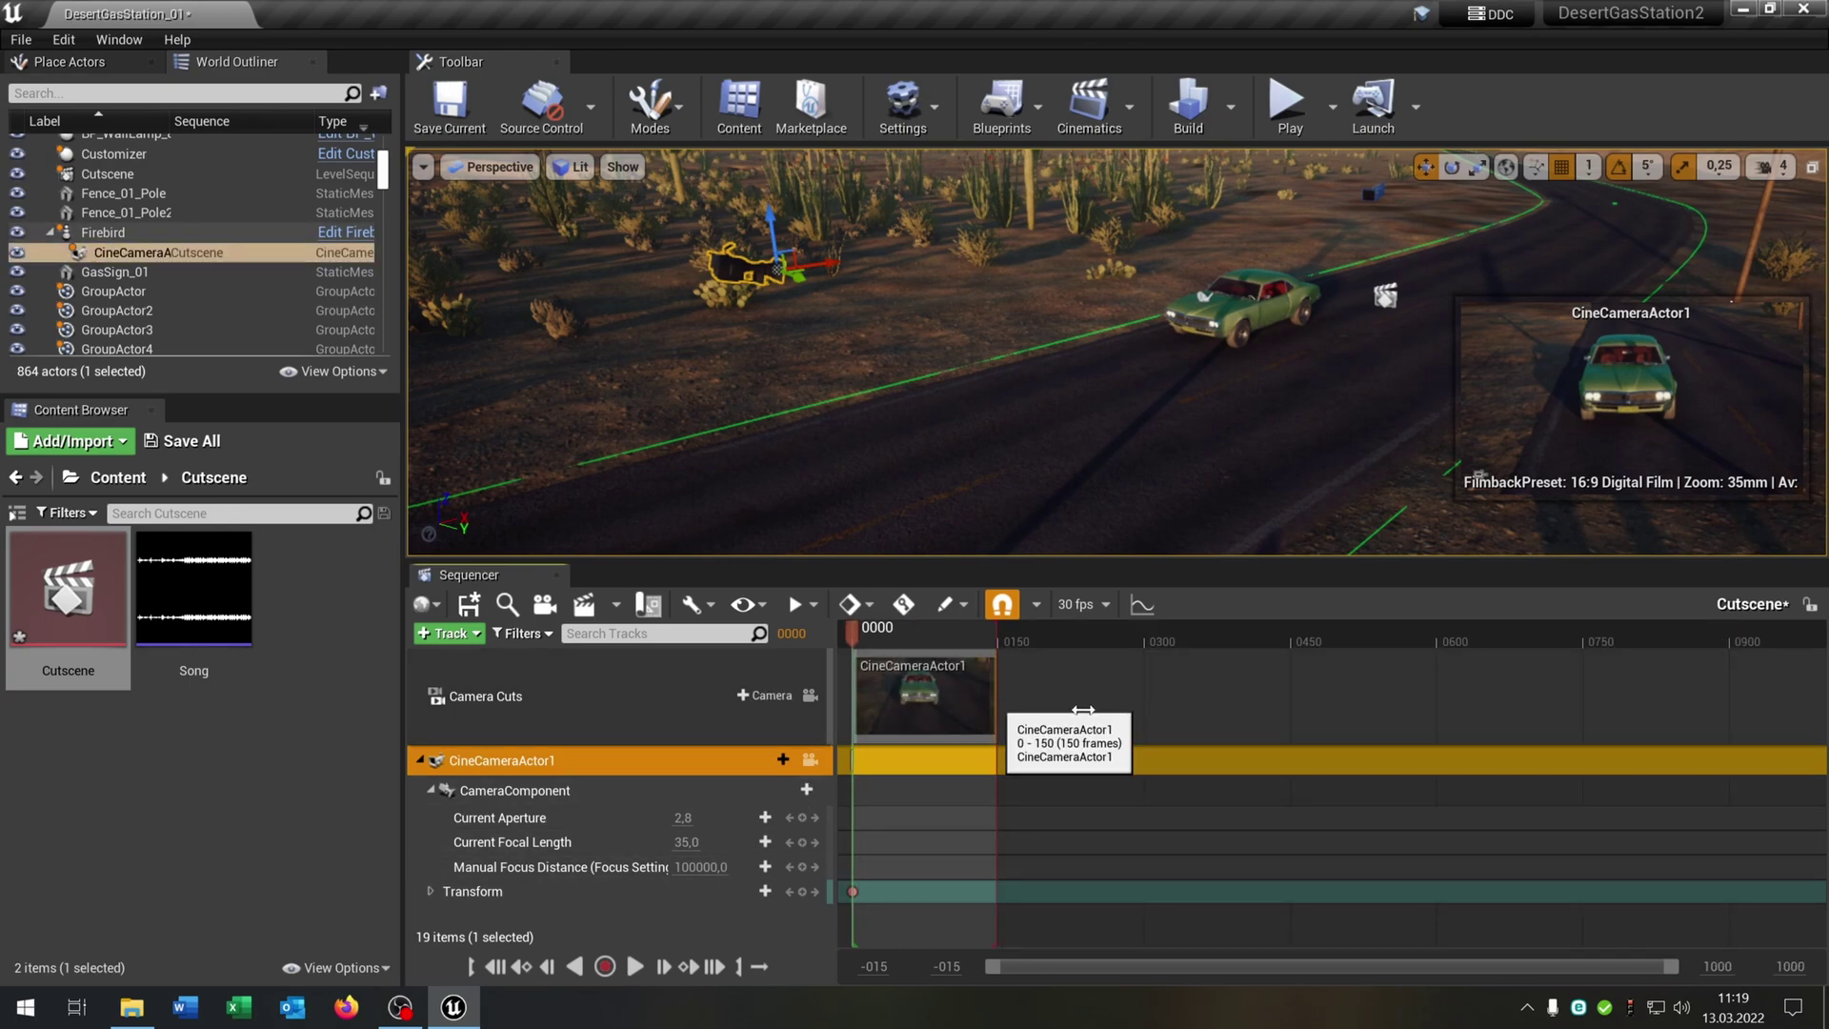
pyautogui.moveTo(1083, 710); pyautogui.dragTo(1819, 706)
pyautogui.click(1190, 636)
pyautogui.moveTo(1255, 634); pyautogui.dragTo(1821, 666)
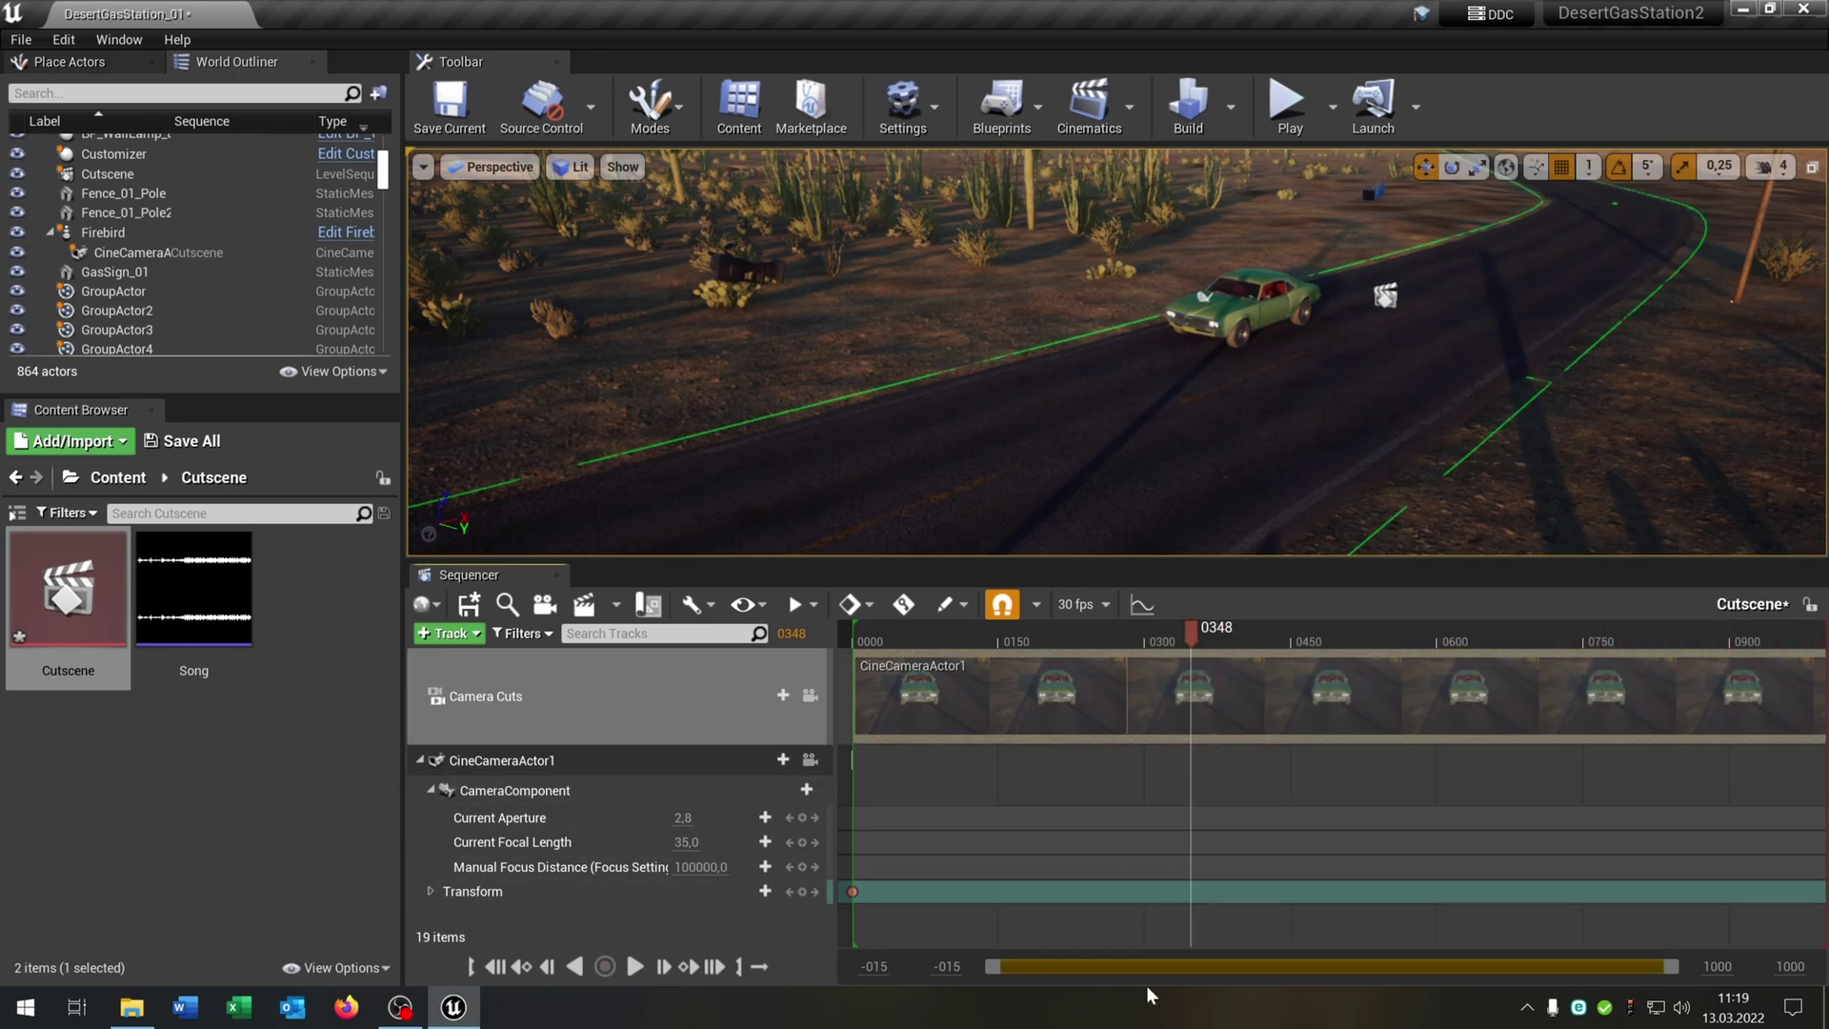
# At frame 1000, move the cine camera closer to the car's front and lower it, to about X 709, Z 194.
pyautogui.click(850, 890)
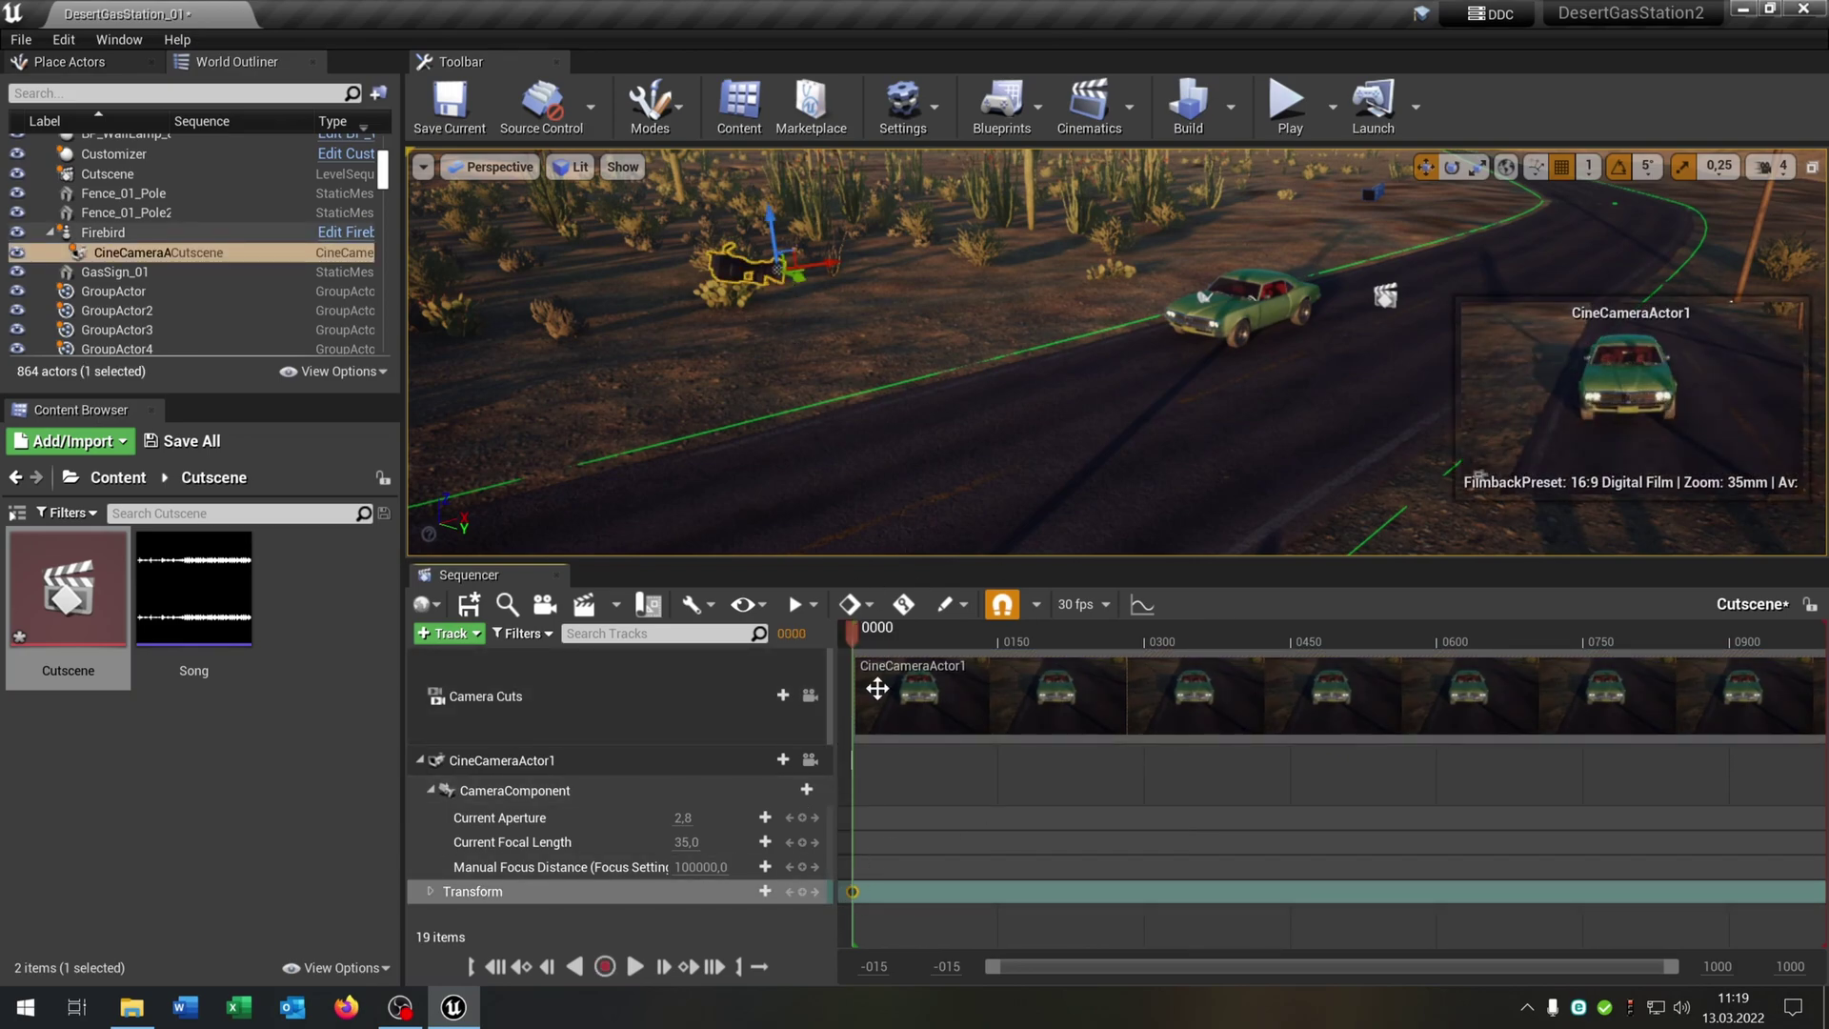
pyautogui.moveTo(848, 630); pyautogui.dragTo(1821, 631)
pyautogui.moveTo(822, 262); pyautogui.dragTo(1102, 240)
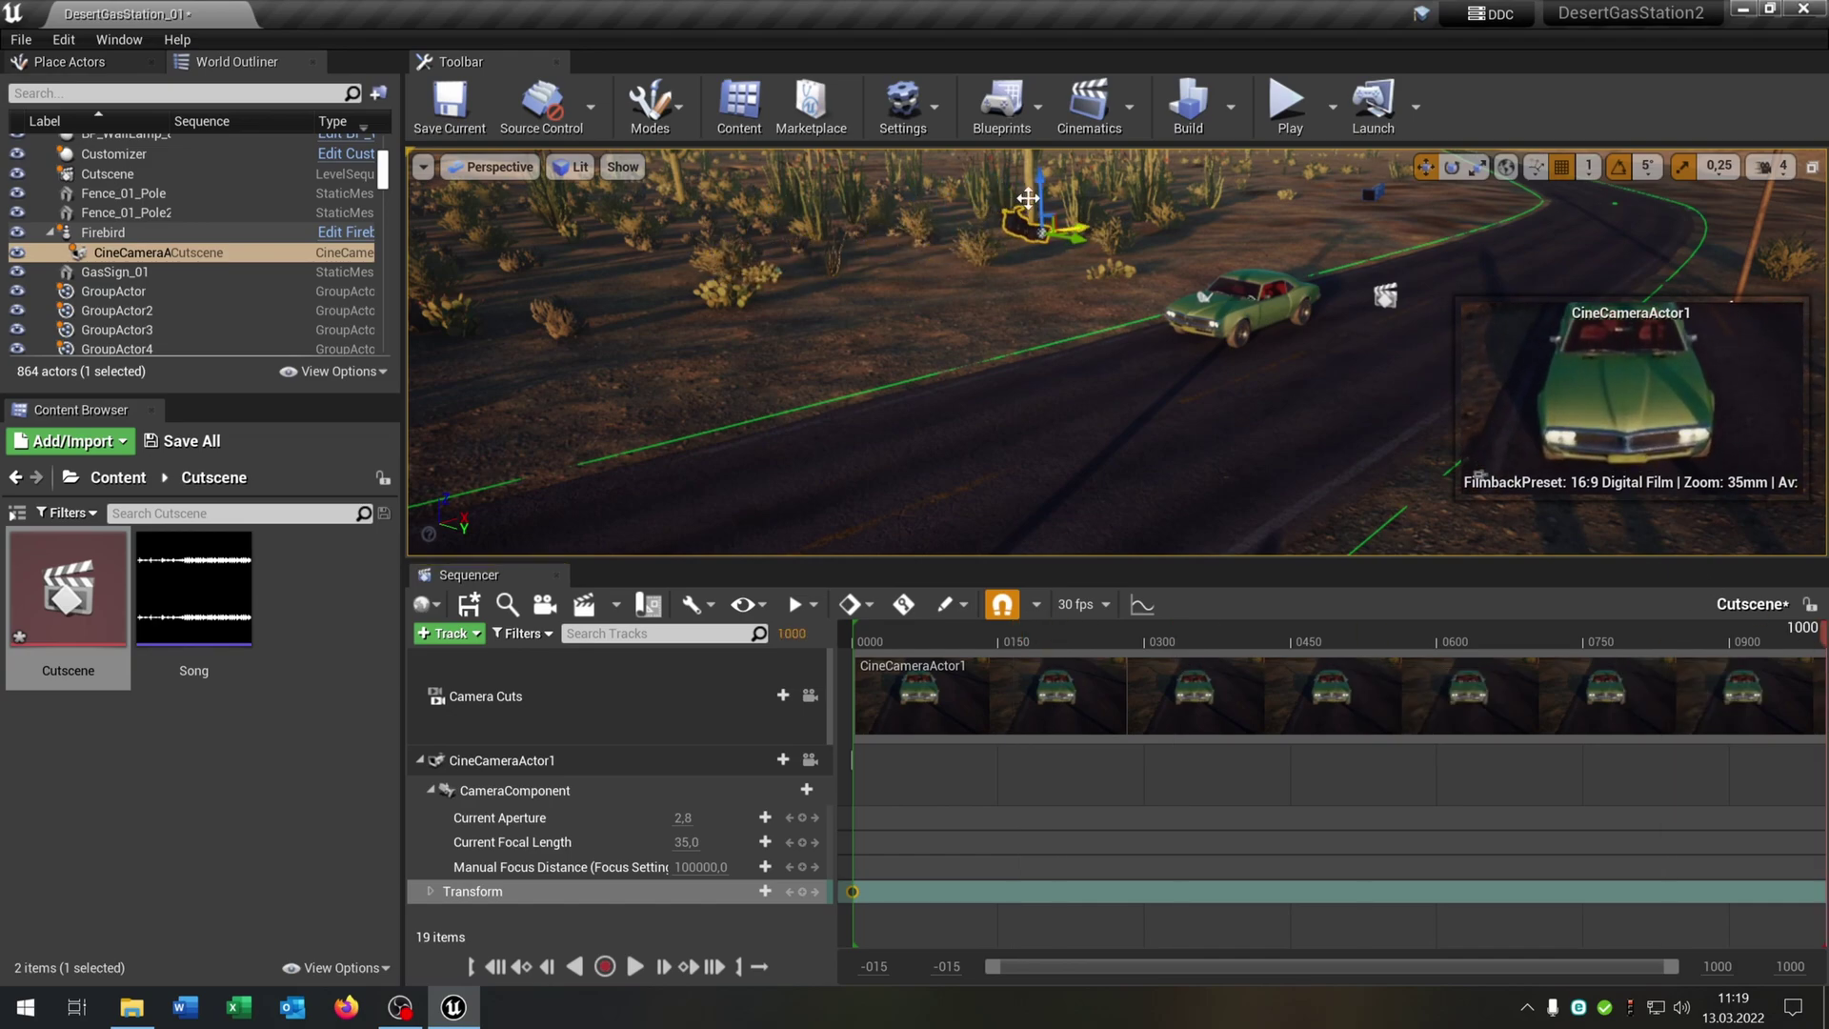
pyautogui.moveTo(1038, 188); pyautogui.dragTo(1047, 271)
pyautogui.moveTo(1048, 286); pyautogui.dragTo(1046, 257, button='right')
# Show the cine camera's details and set the look-at tracking Relative Offset Z to 50.
pyautogui.click(119, 39)
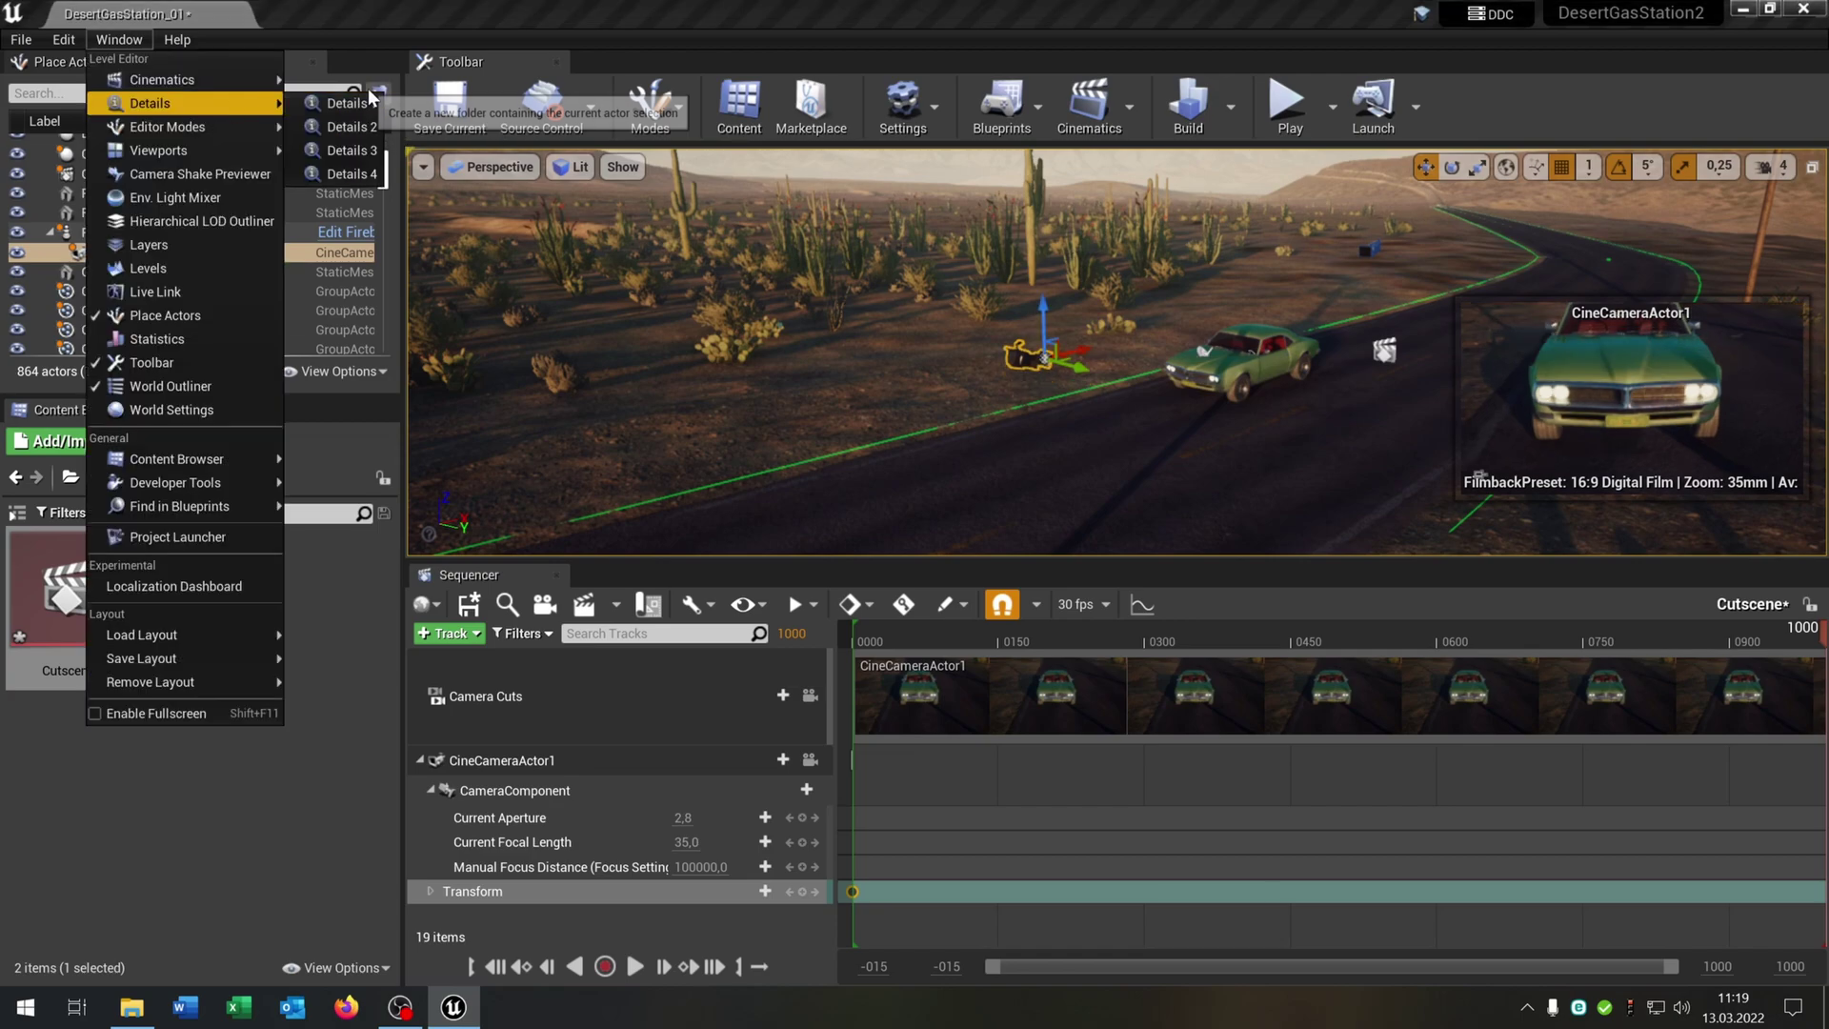
pyautogui.click(371, 99)
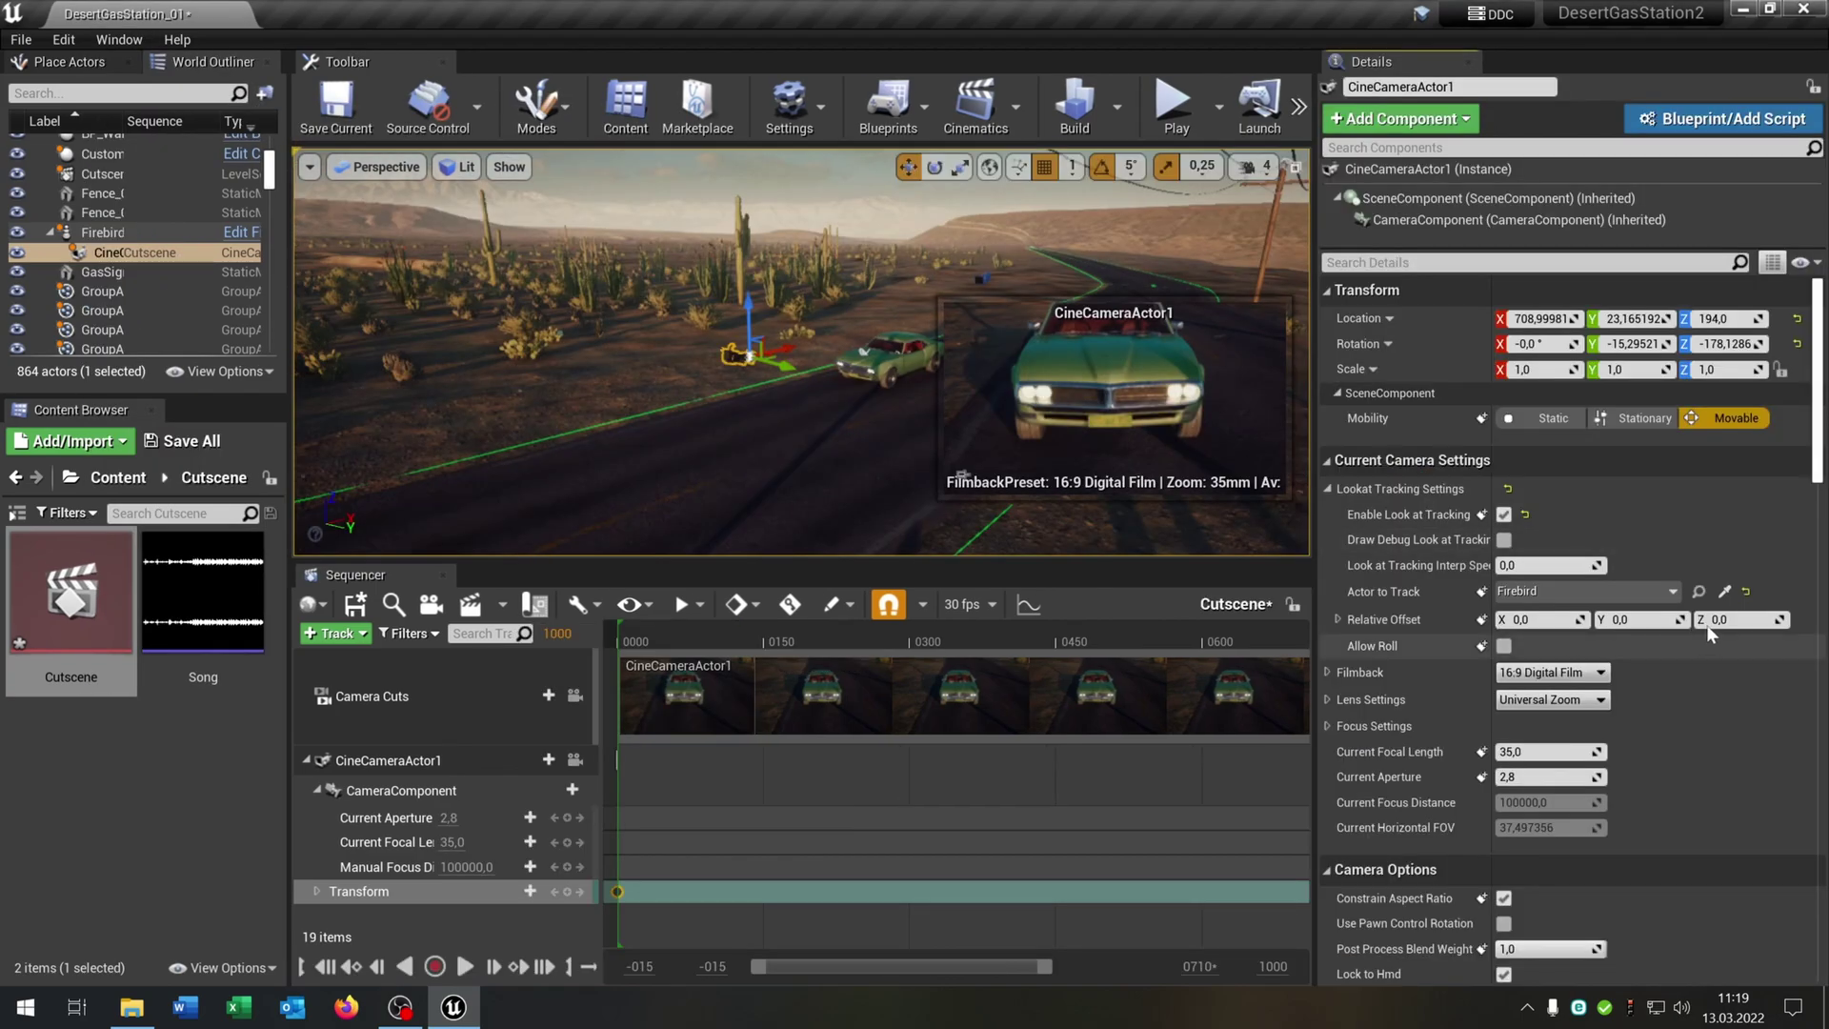
pyautogui.click(1735, 619)
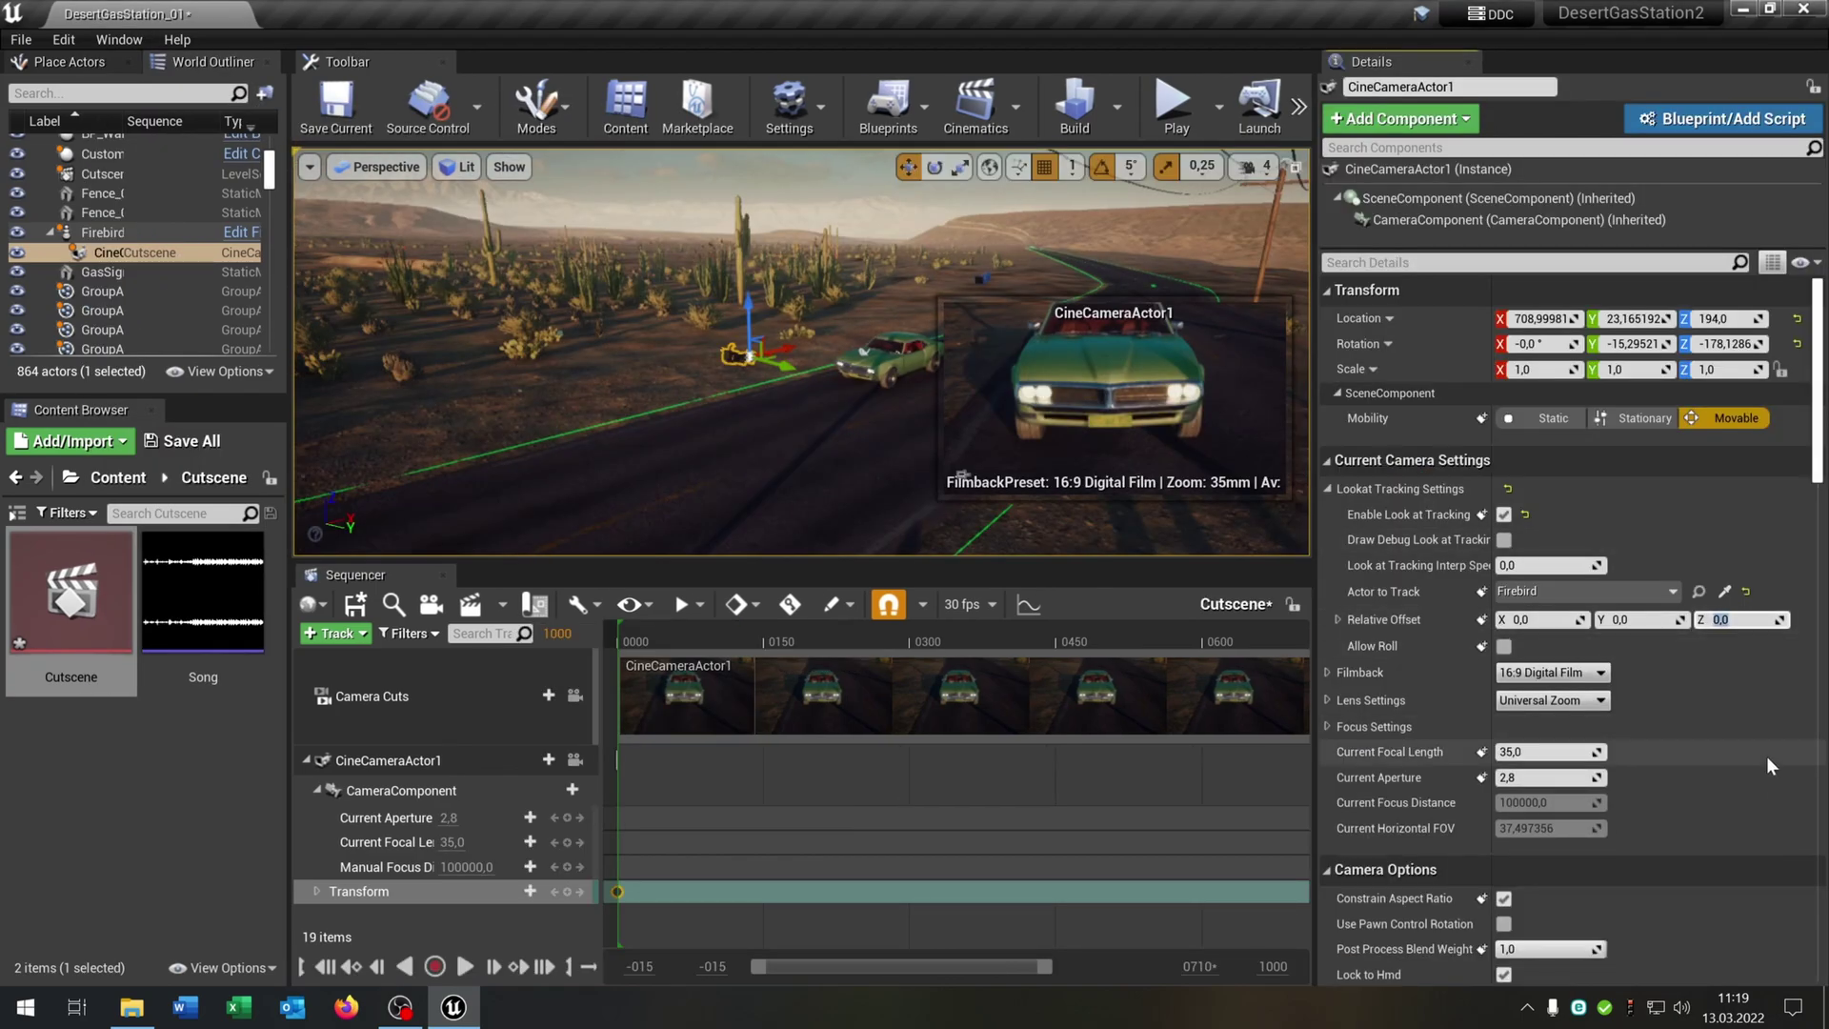
pyautogui.write('80')
pyautogui.press('Return')
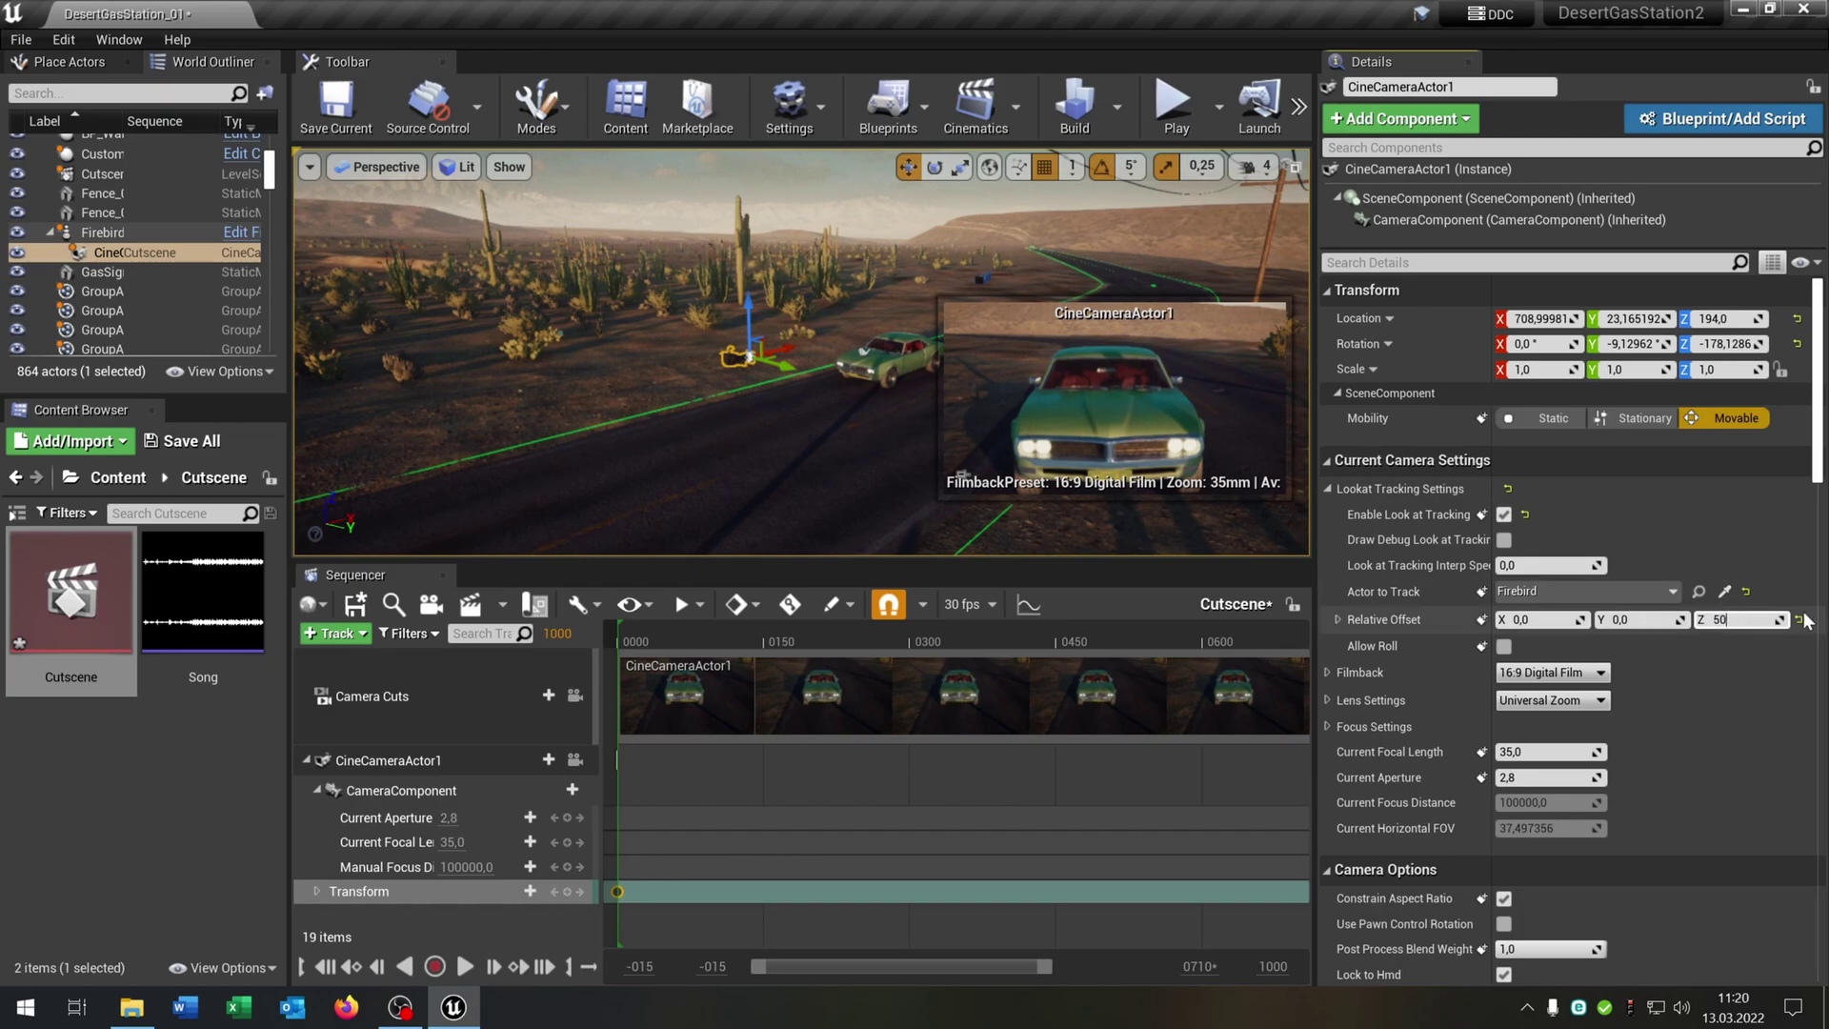
pyautogui.write('50')
pyautogui.press('Return')
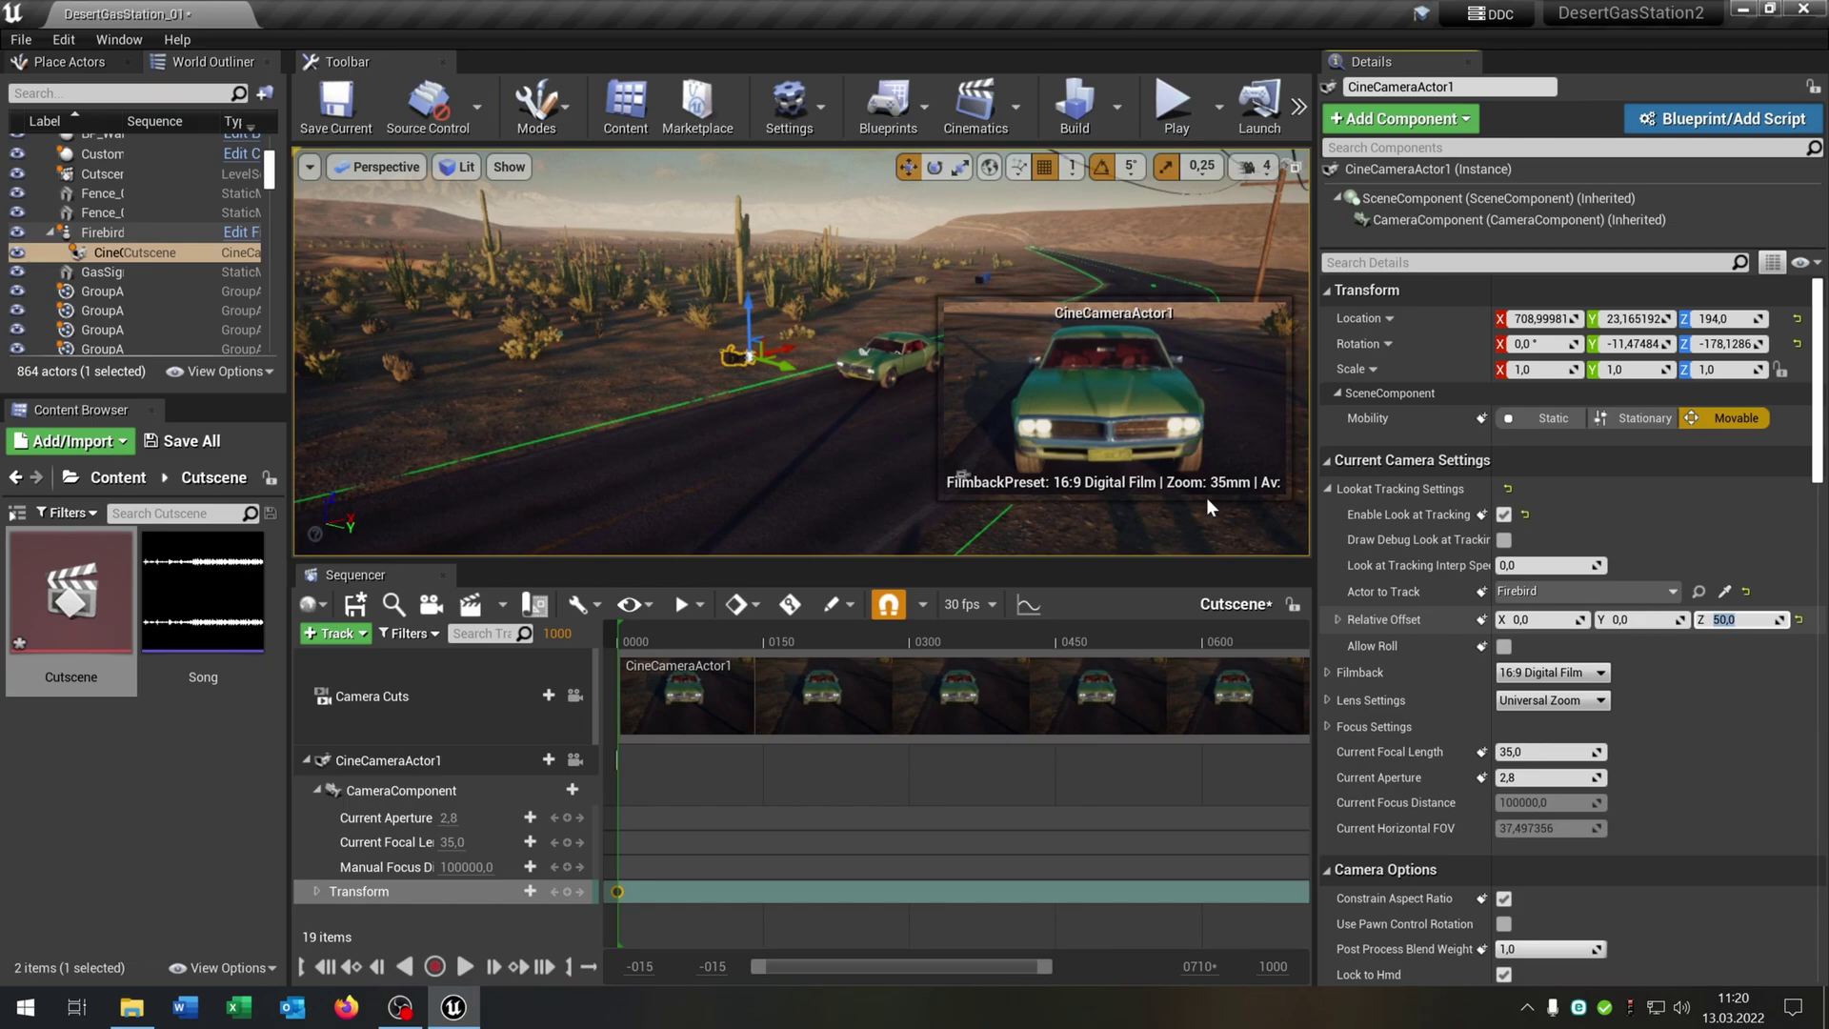
# Close the details, key the camera's Transform at frame 1000, and scrub the sequence back to frame 1.
pyautogui.click(1467, 63)
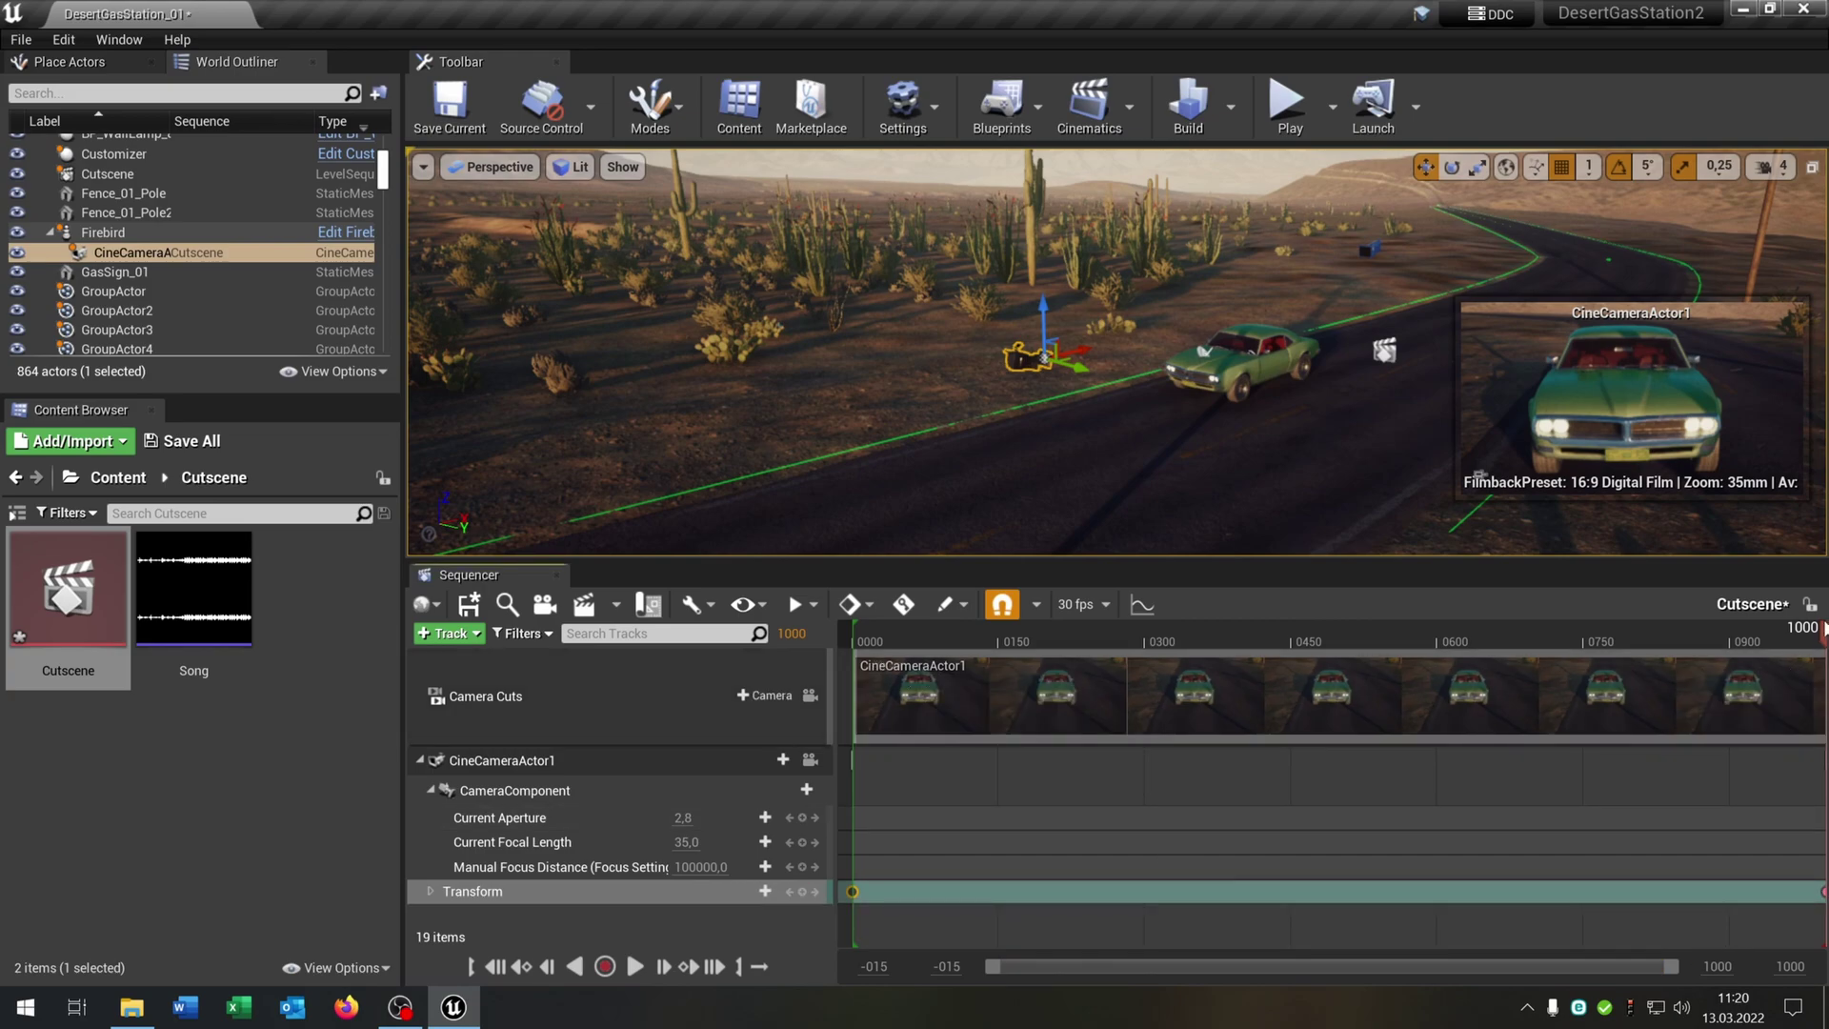
pyautogui.moveTo(1822, 633); pyautogui.dragTo(1202, 628)
pyautogui.moveTo(1534, 652); pyautogui.dragTo(853, 647)
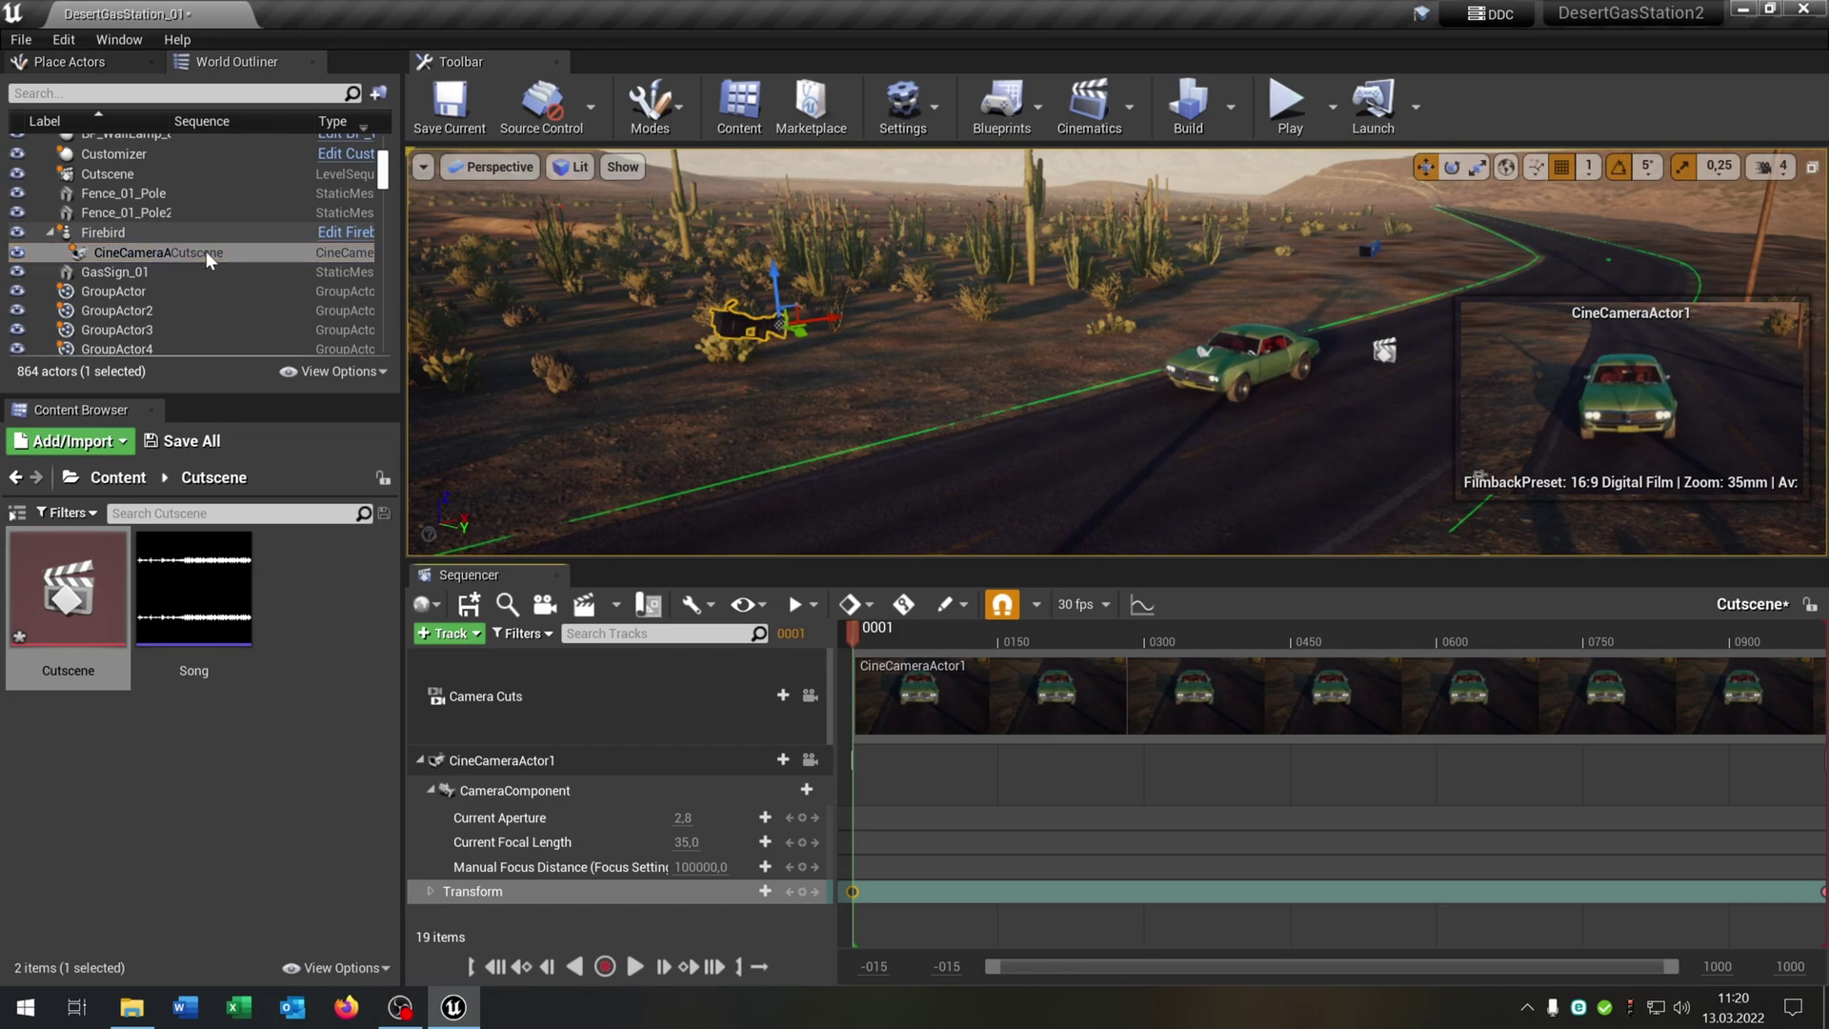
# Duplicate CineCameraActor1 and move the copy across the road to a position alongside the car's rear.
pyautogui.click(135, 253)
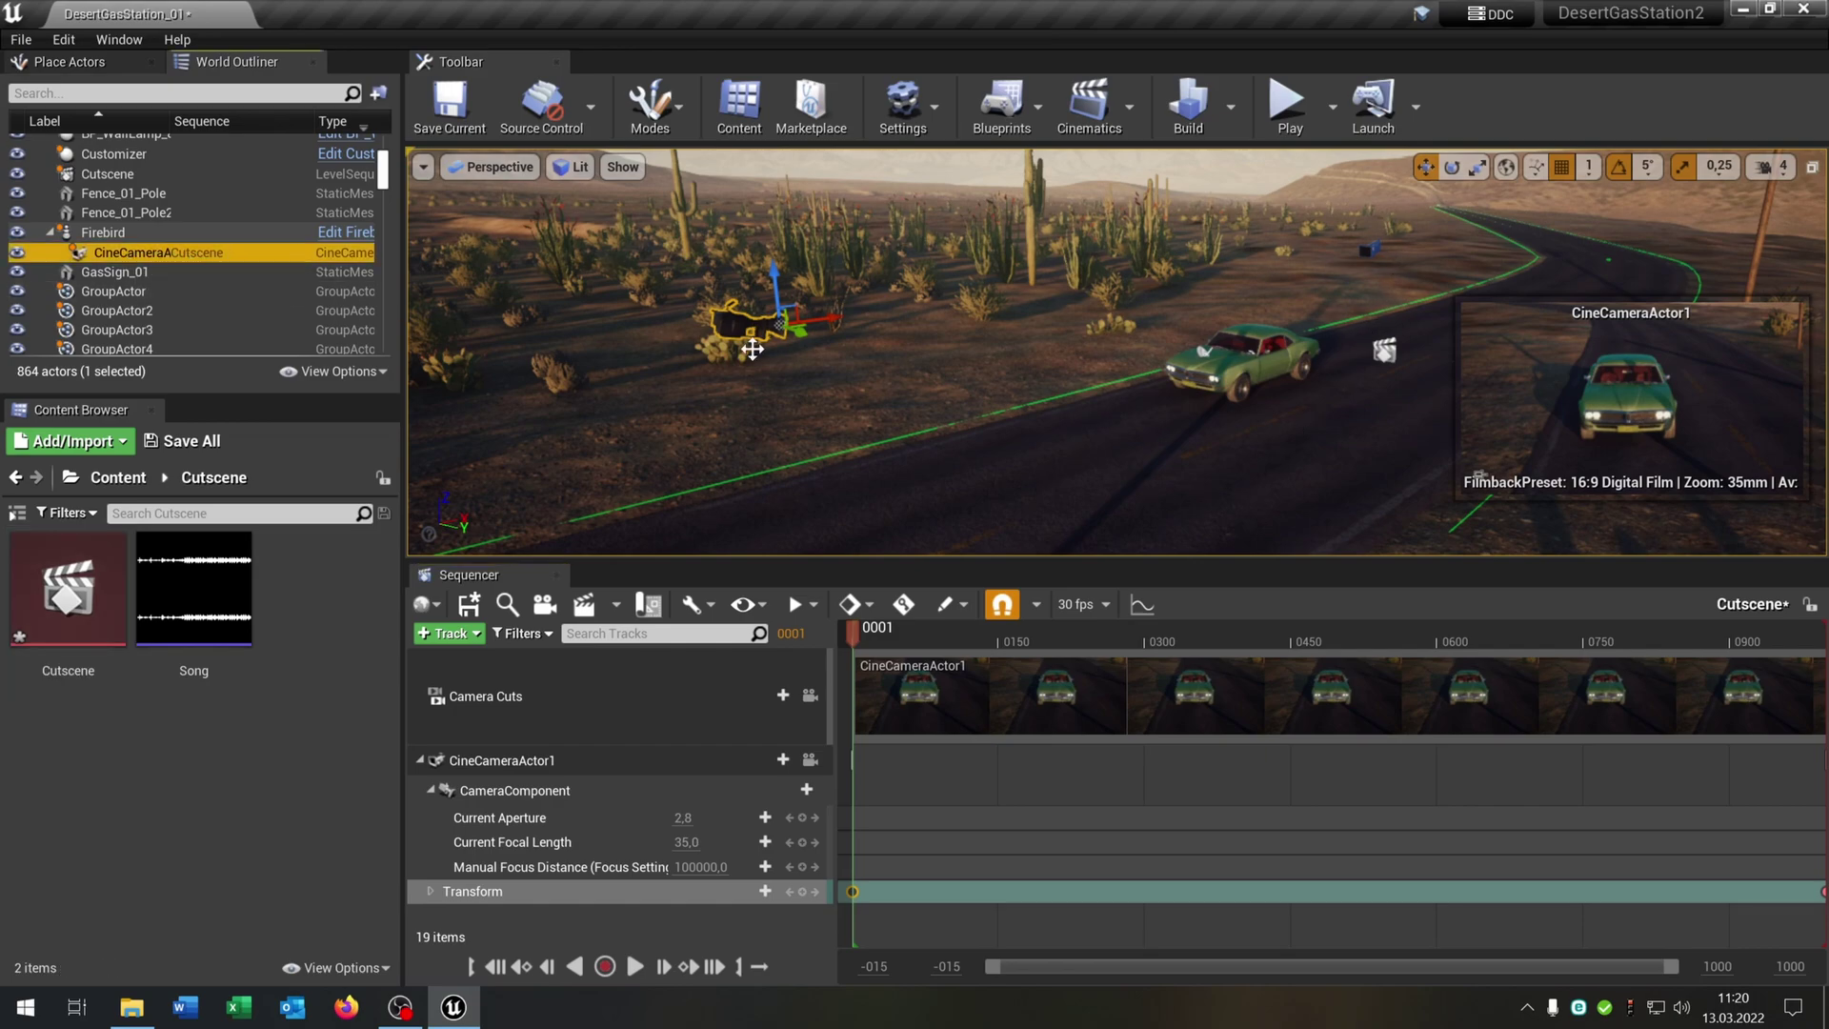
pyautogui.hotkey('ctrl', 'w')
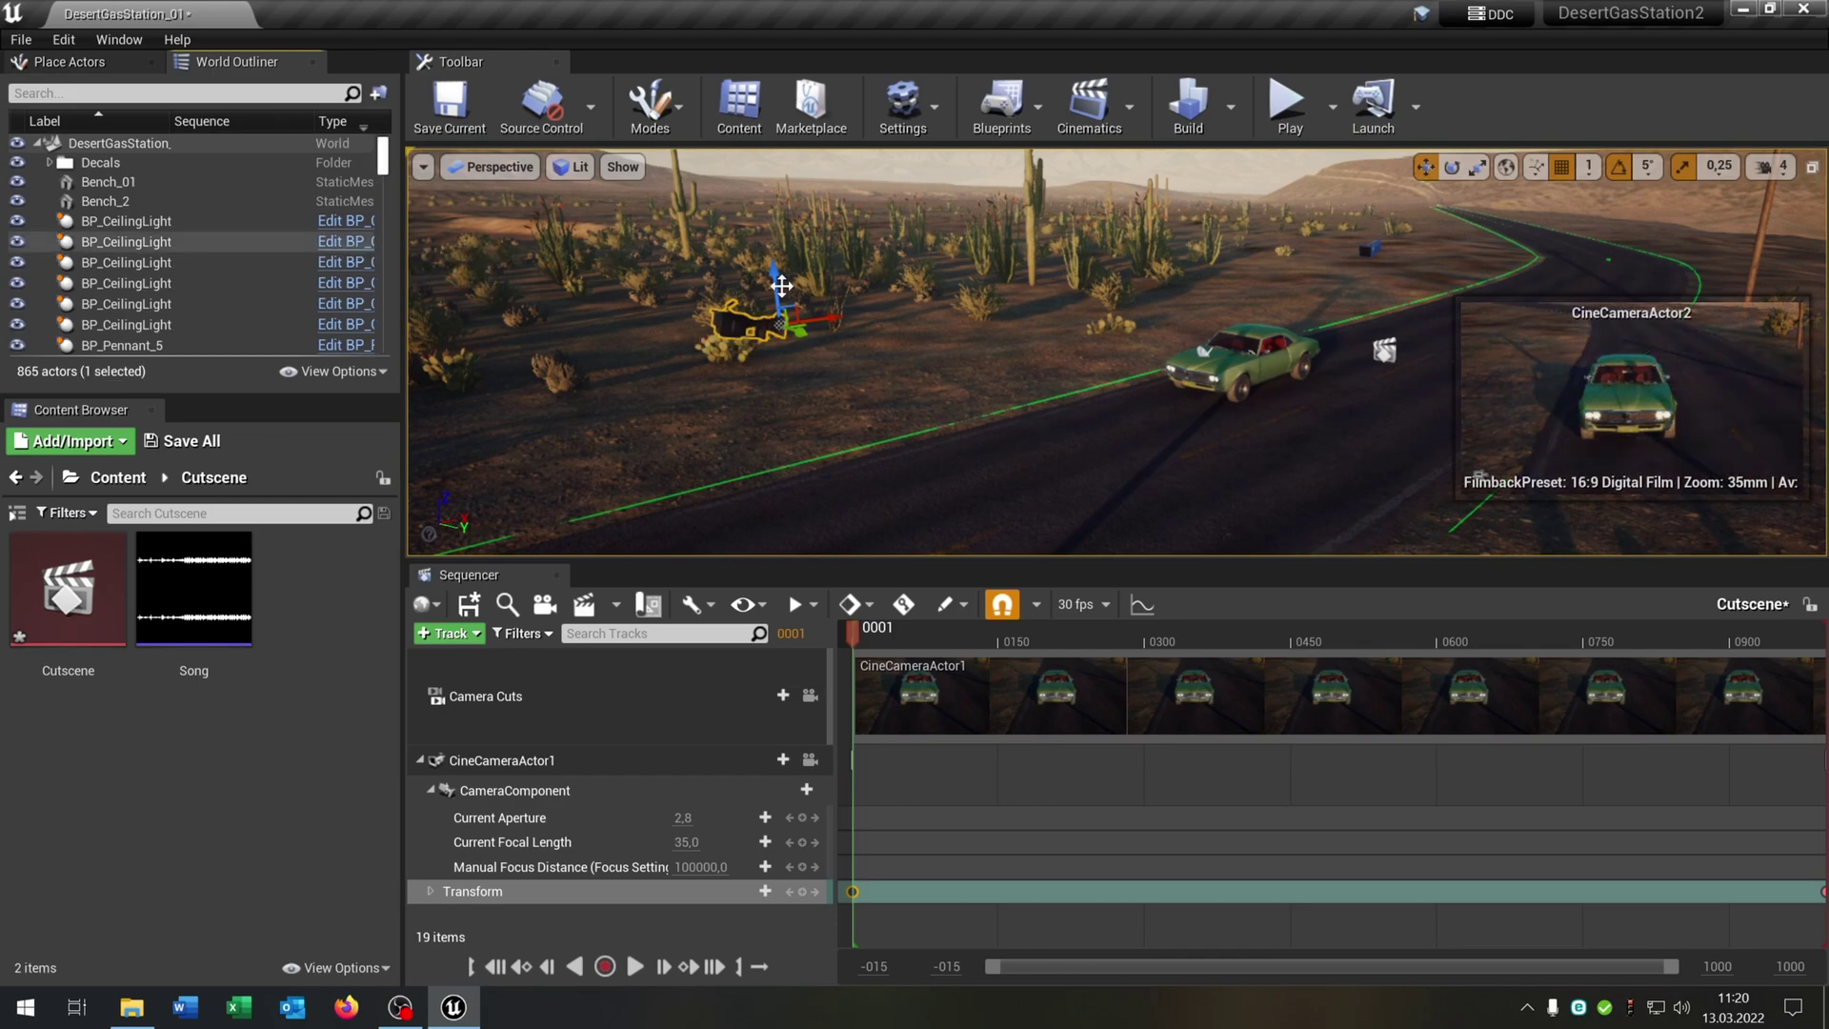
pyautogui.moveTo(799, 331); pyautogui.dragTo(1013, 413)
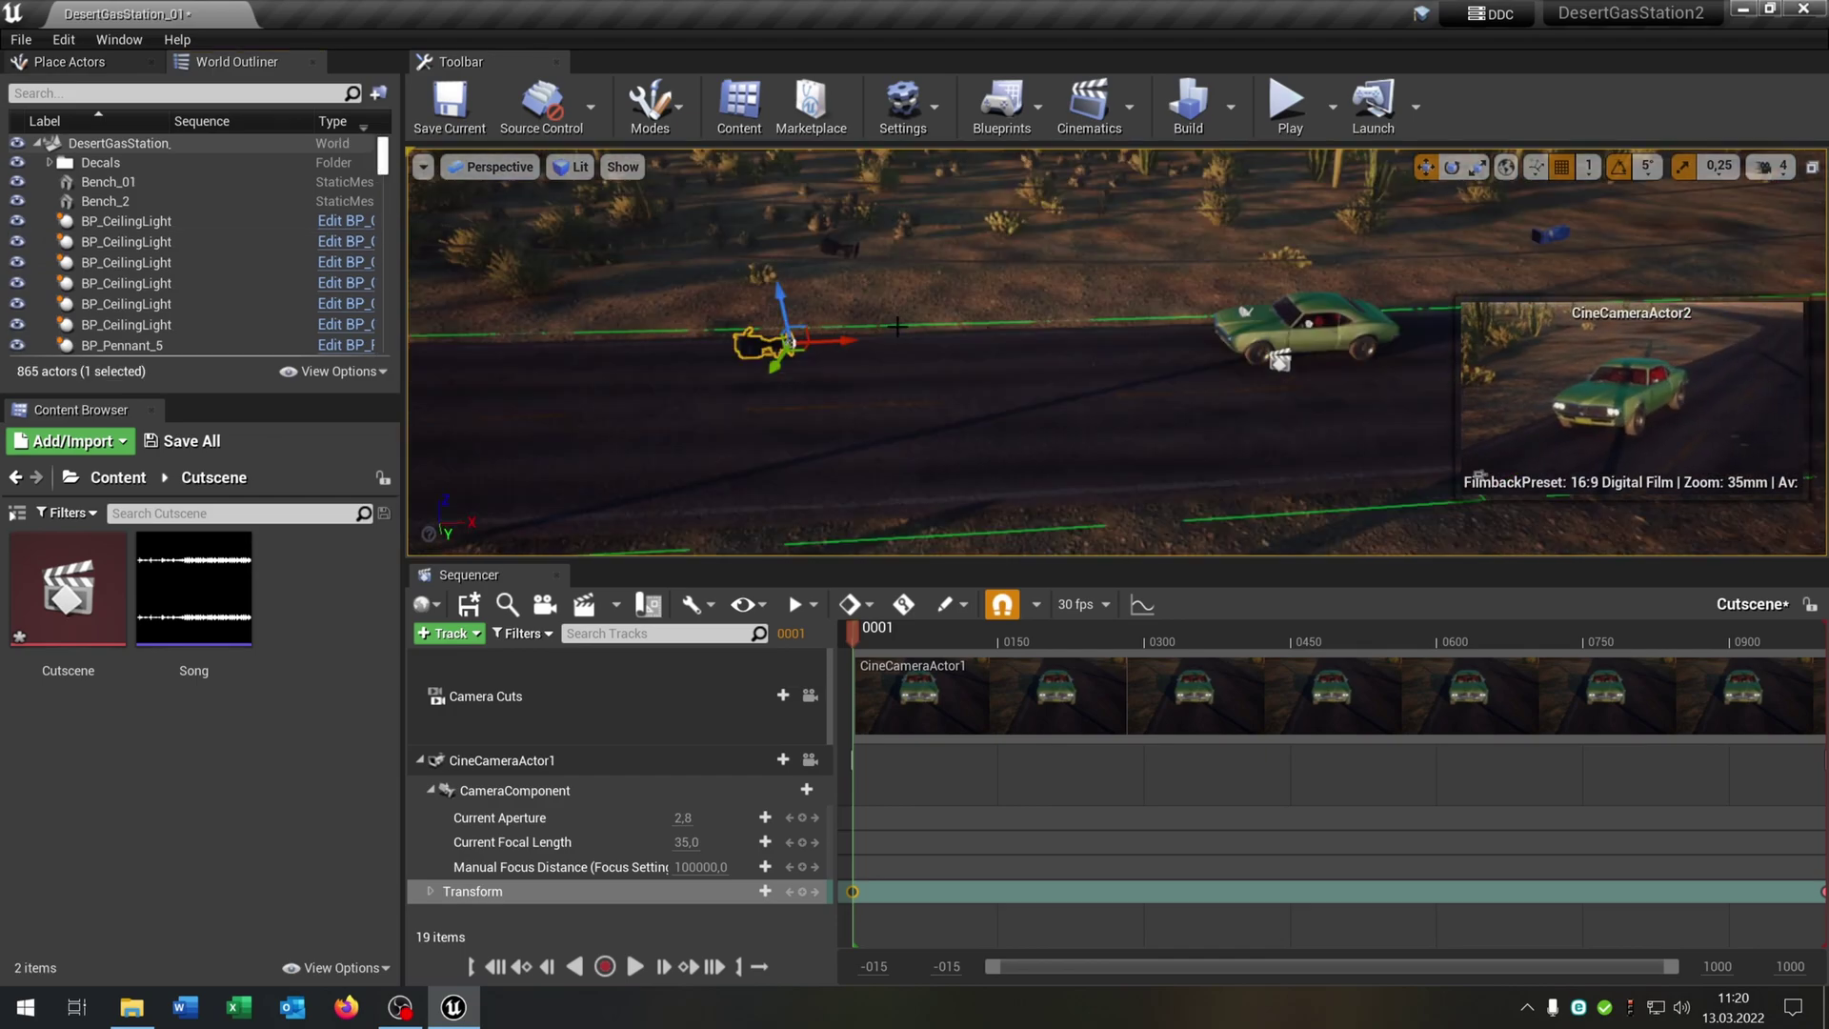
pyautogui.moveTo(917, 381); pyautogui.dragTo(924, 363, button='right')
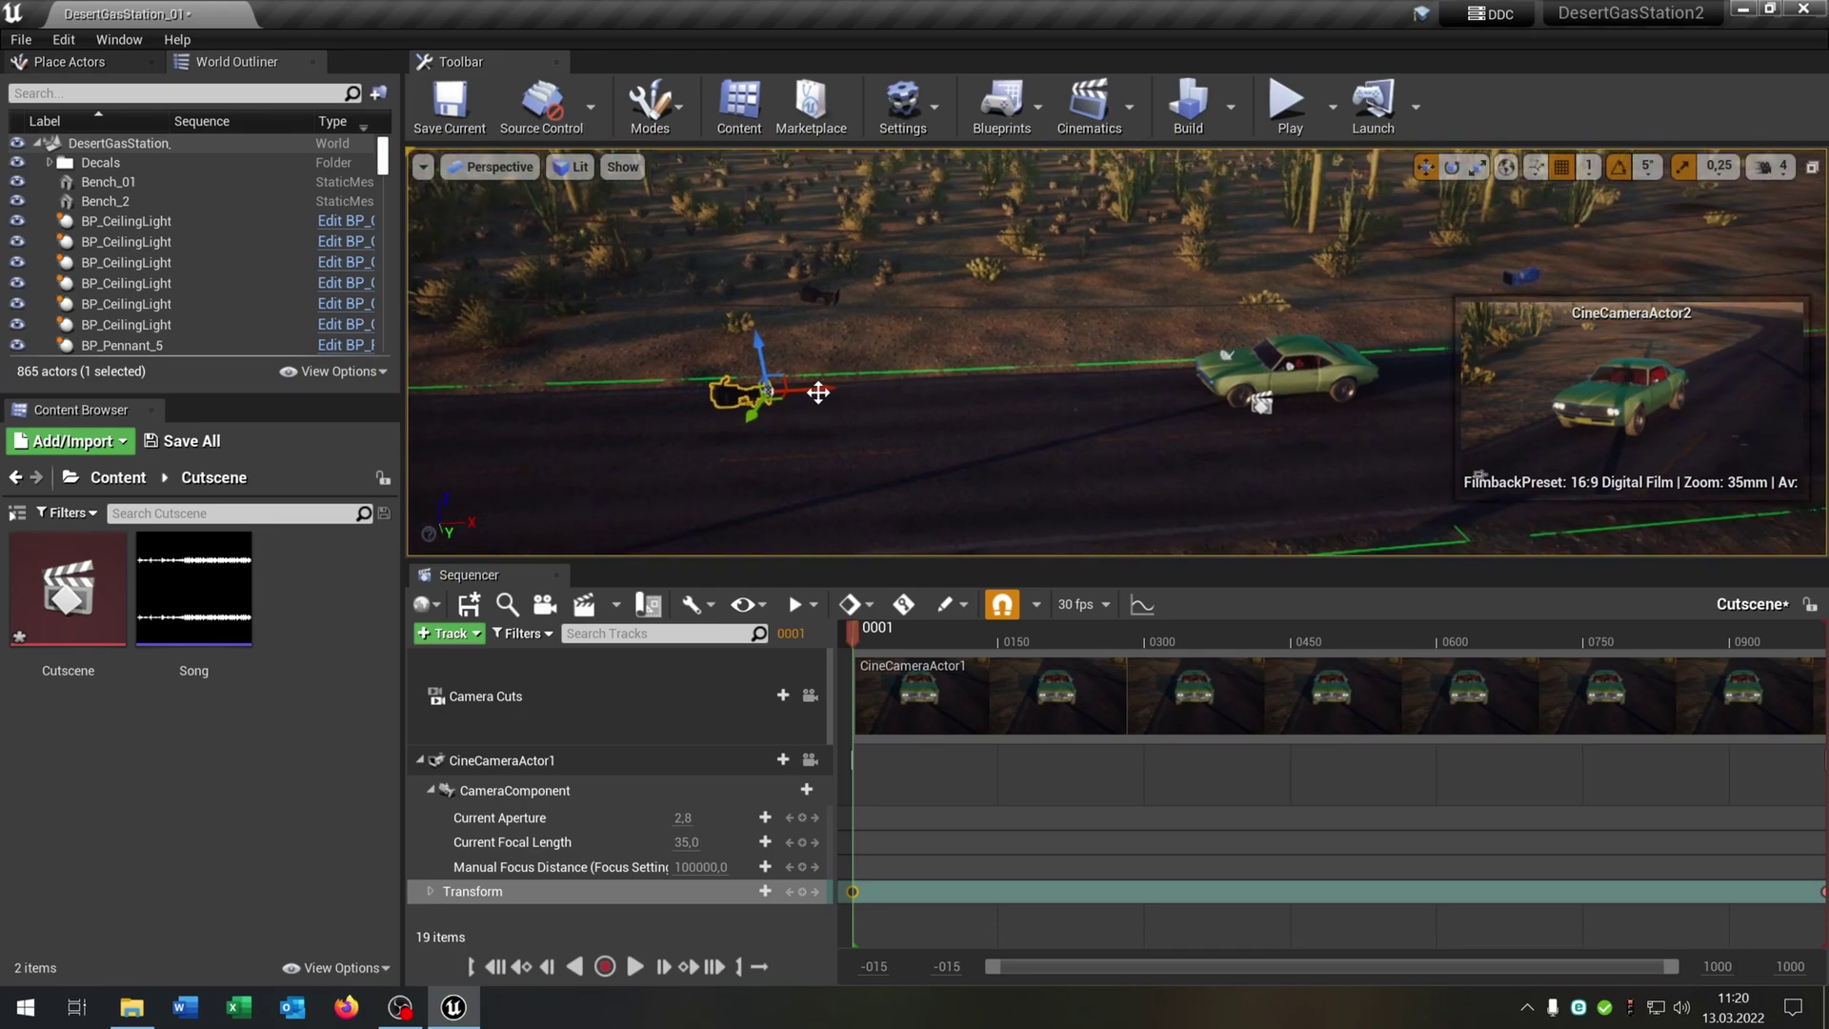
pyautogui.moveTo(767, 389); pyautogui.dragTo(1522, 303)
pyautogui.moveTo(1279, 435); pyautogui.dragTo(1210, 434, button='right')
pyautogui.press('d')
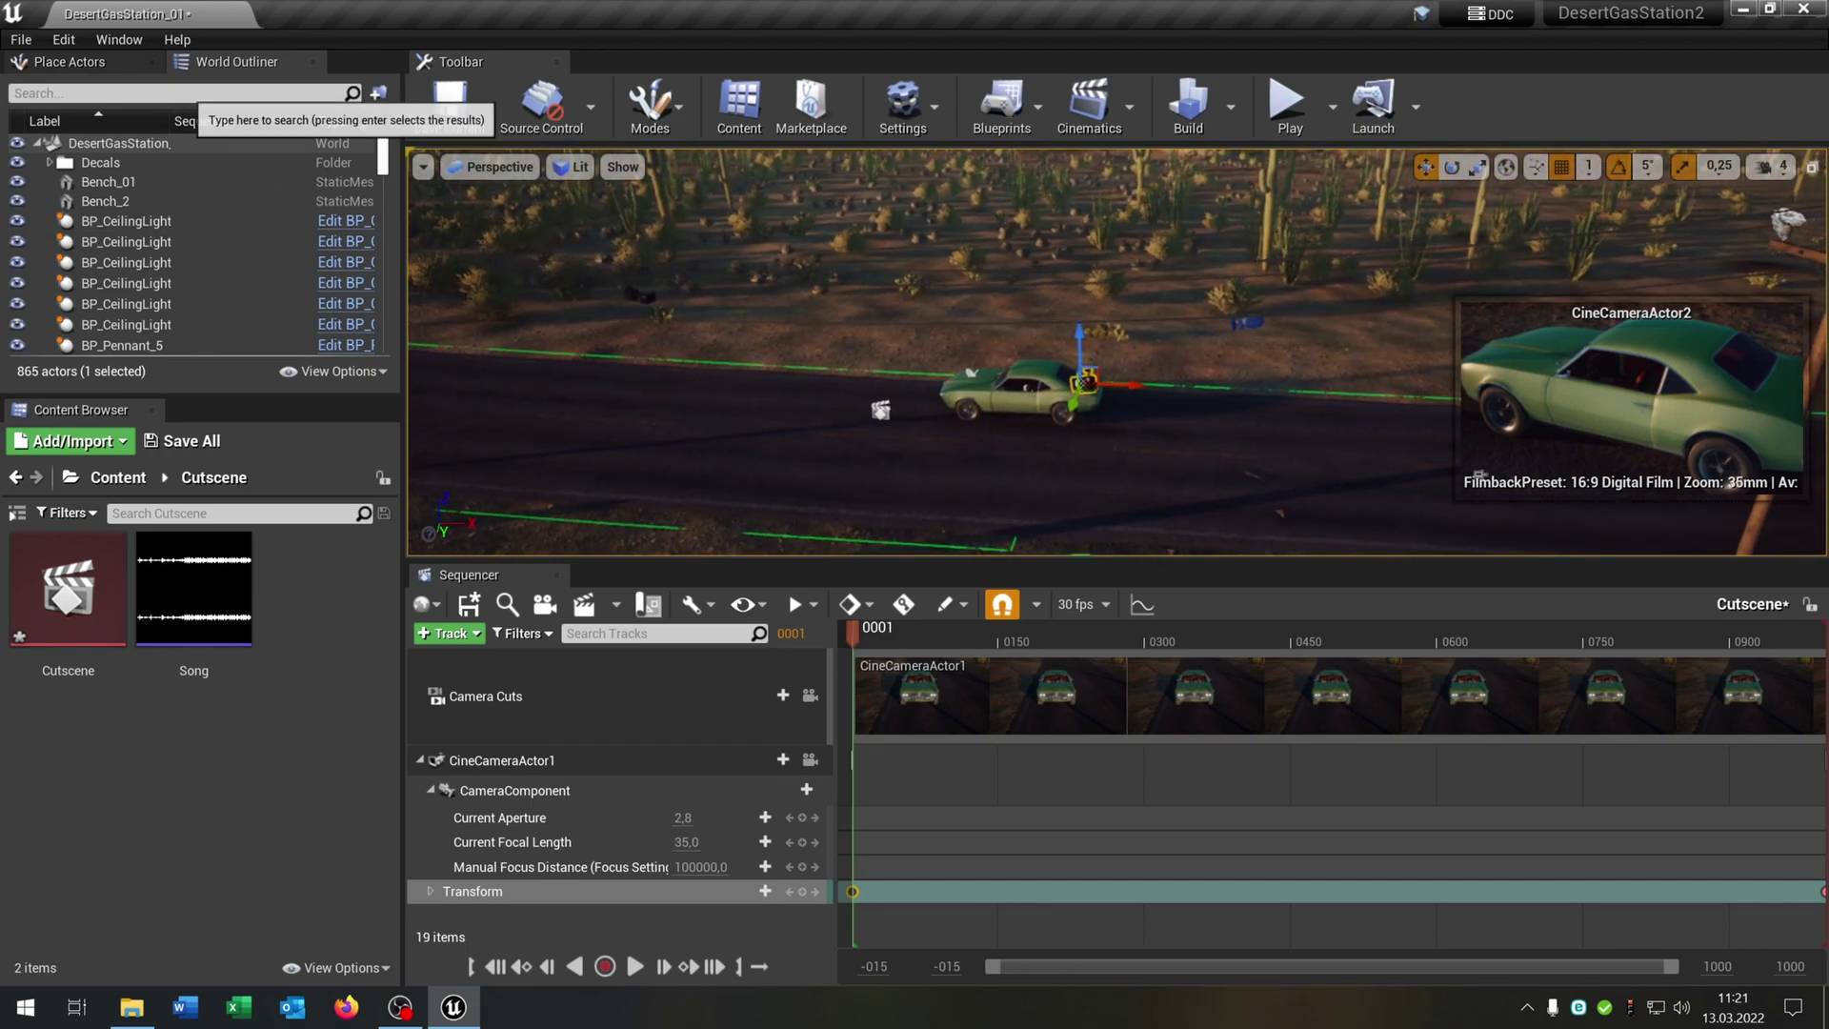
# Select the duplicated CineCameraActor2 under Firebird and move it behind the car's rear, out at the far edge of the road.
pyautogui.click(185, 94)
pyautogui.click(991, 395)
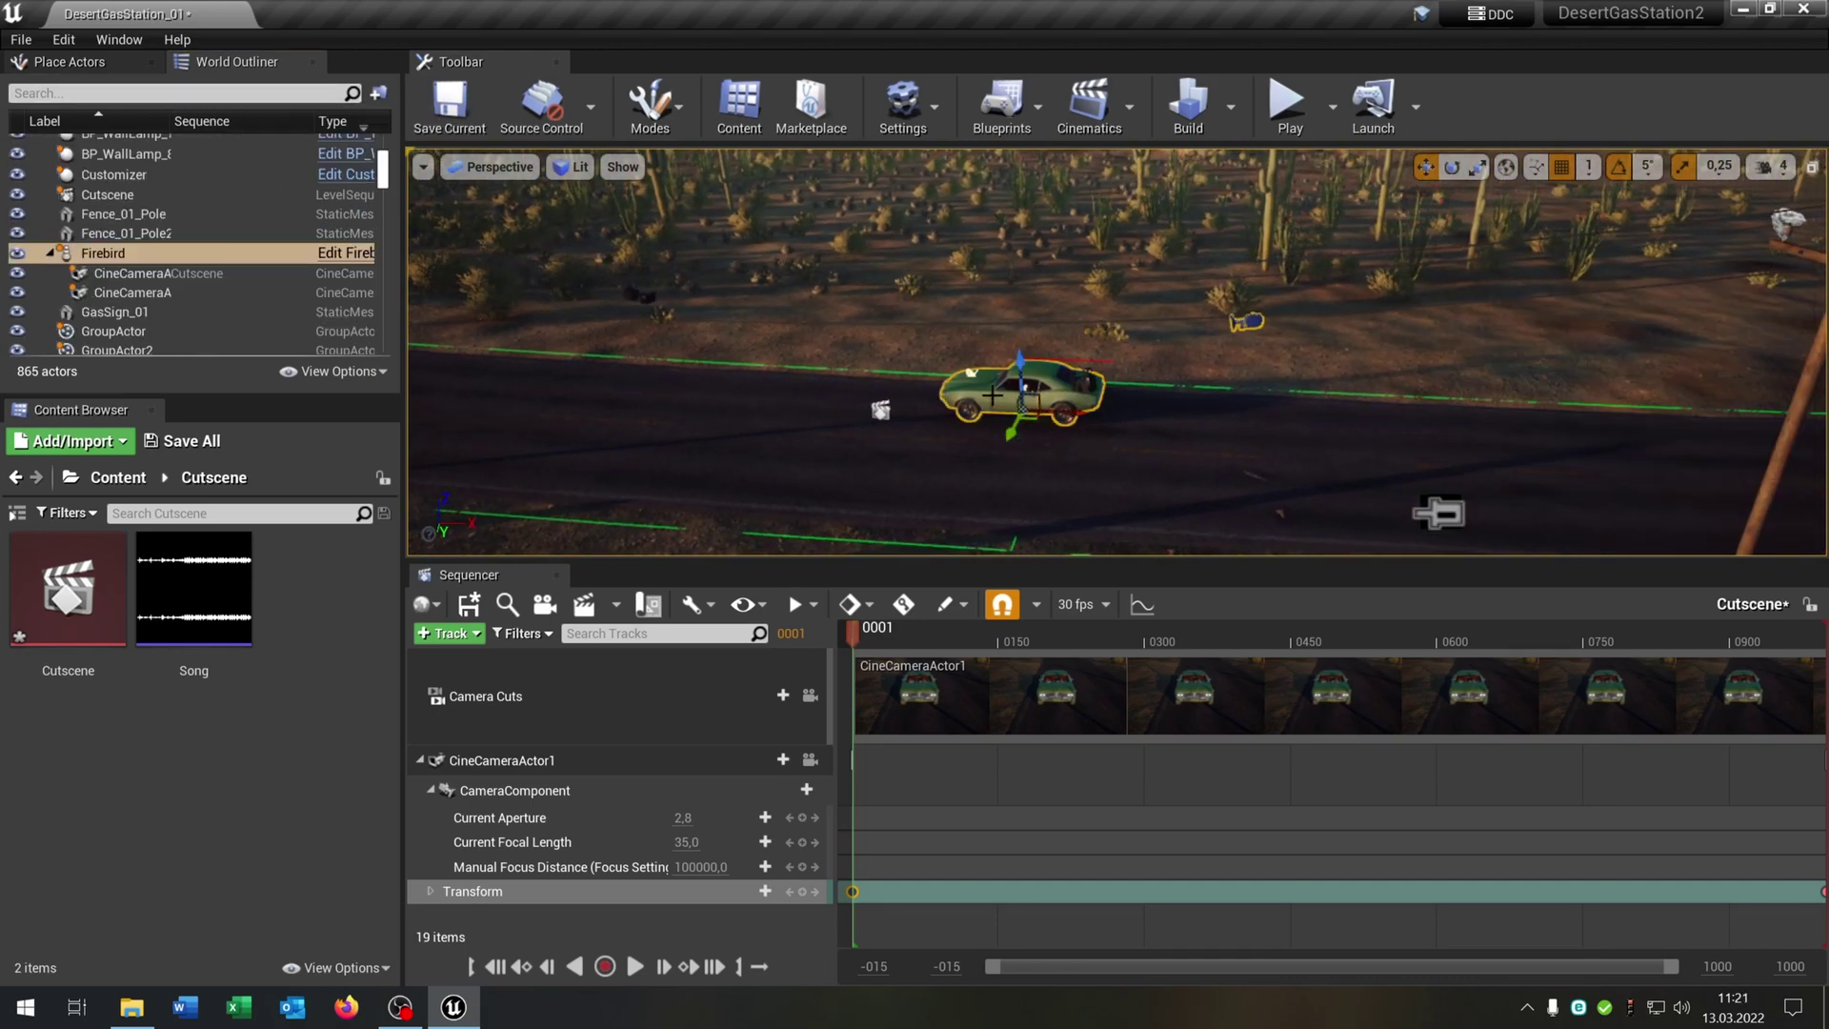
pyautogui.click(160, 274)
pyautogui.click(181, 293)
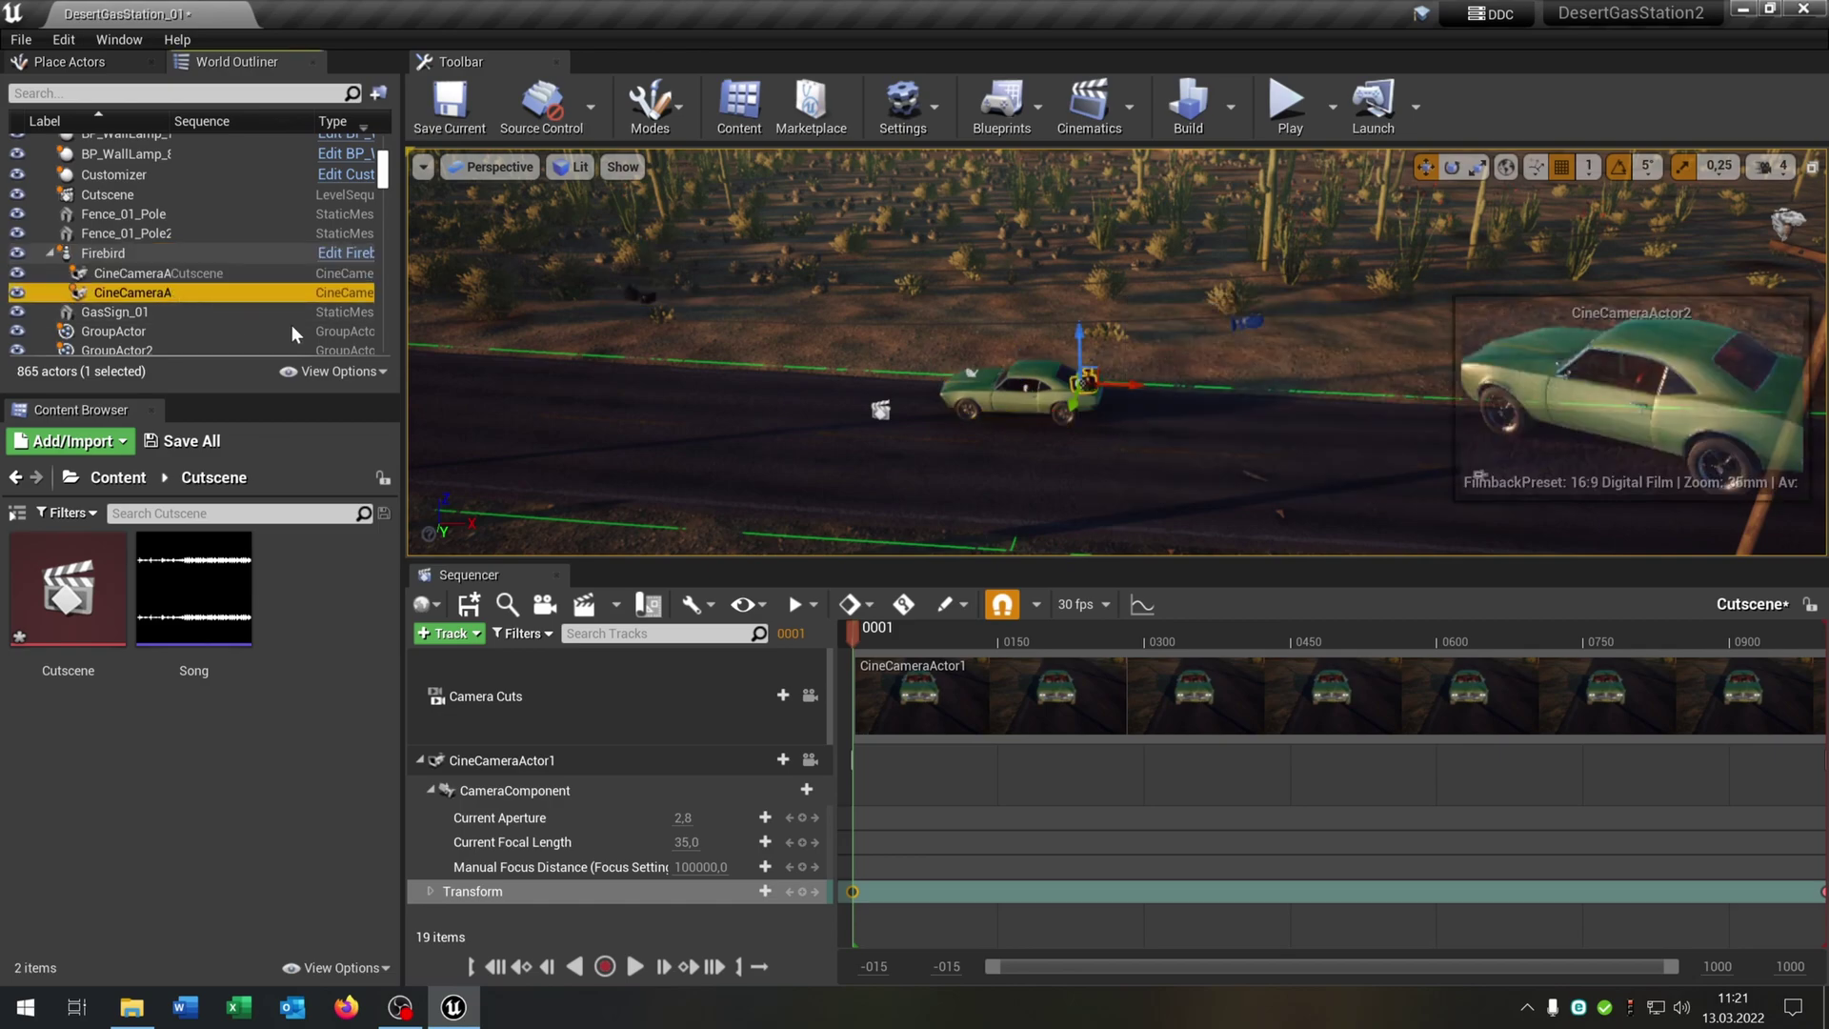
pyautogui.moveTo(1133, 388); pyautogui.dragTo(1277, 388)
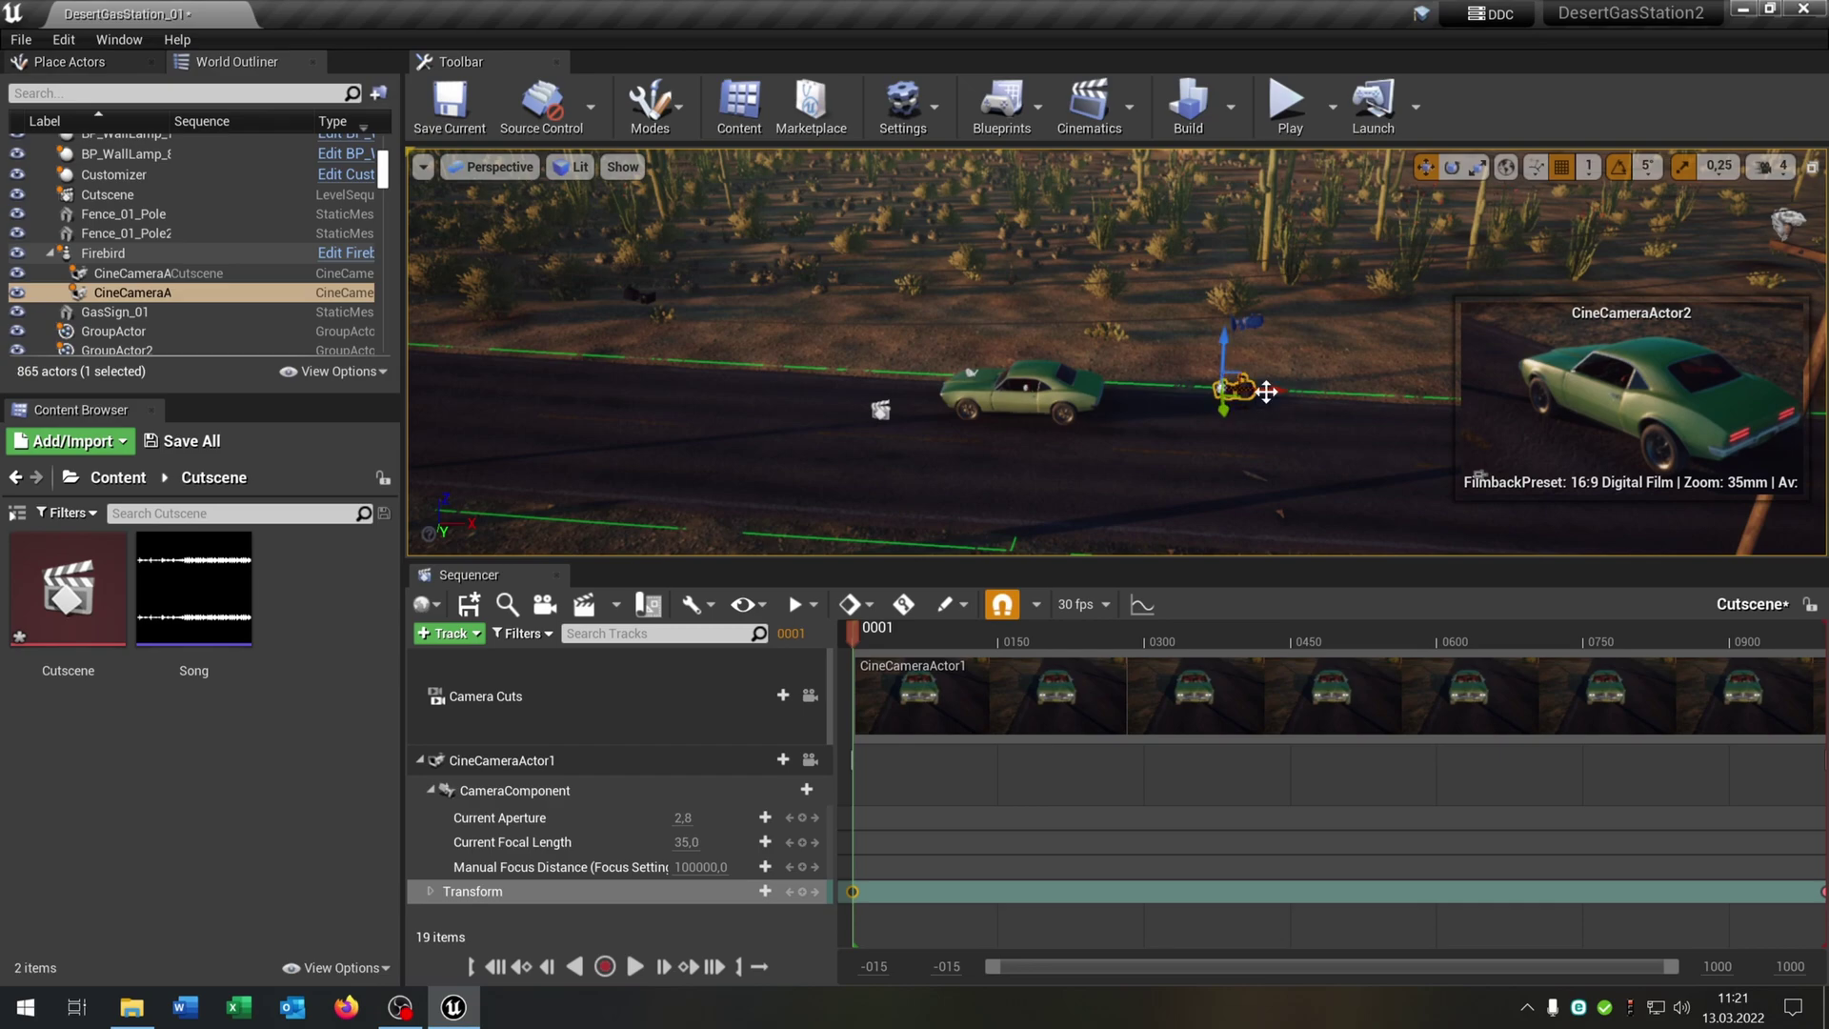
pyautogui.moveTo(1269, 391); pyautogui.dragTo(1293, 324)
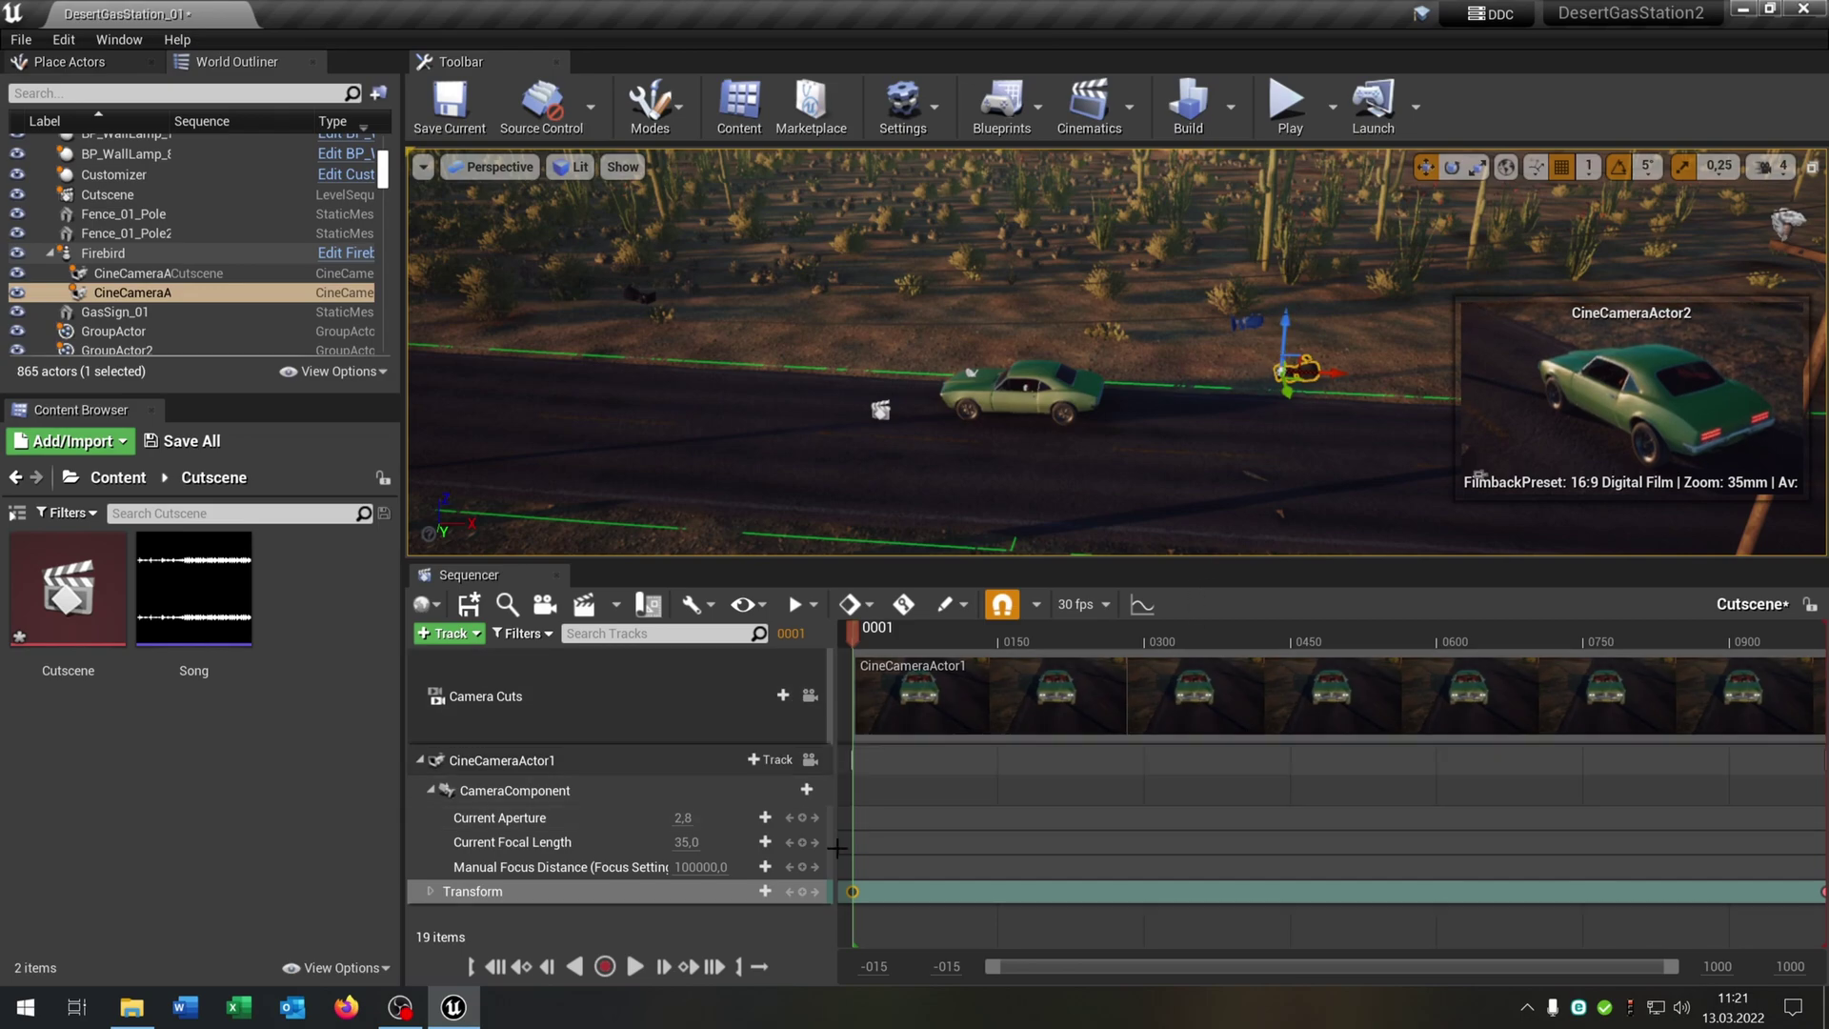
# Add CineCameraActor2 to the sequence, stop piloting it, and frame it in the viewport.
pyautogui.click(467, 635)
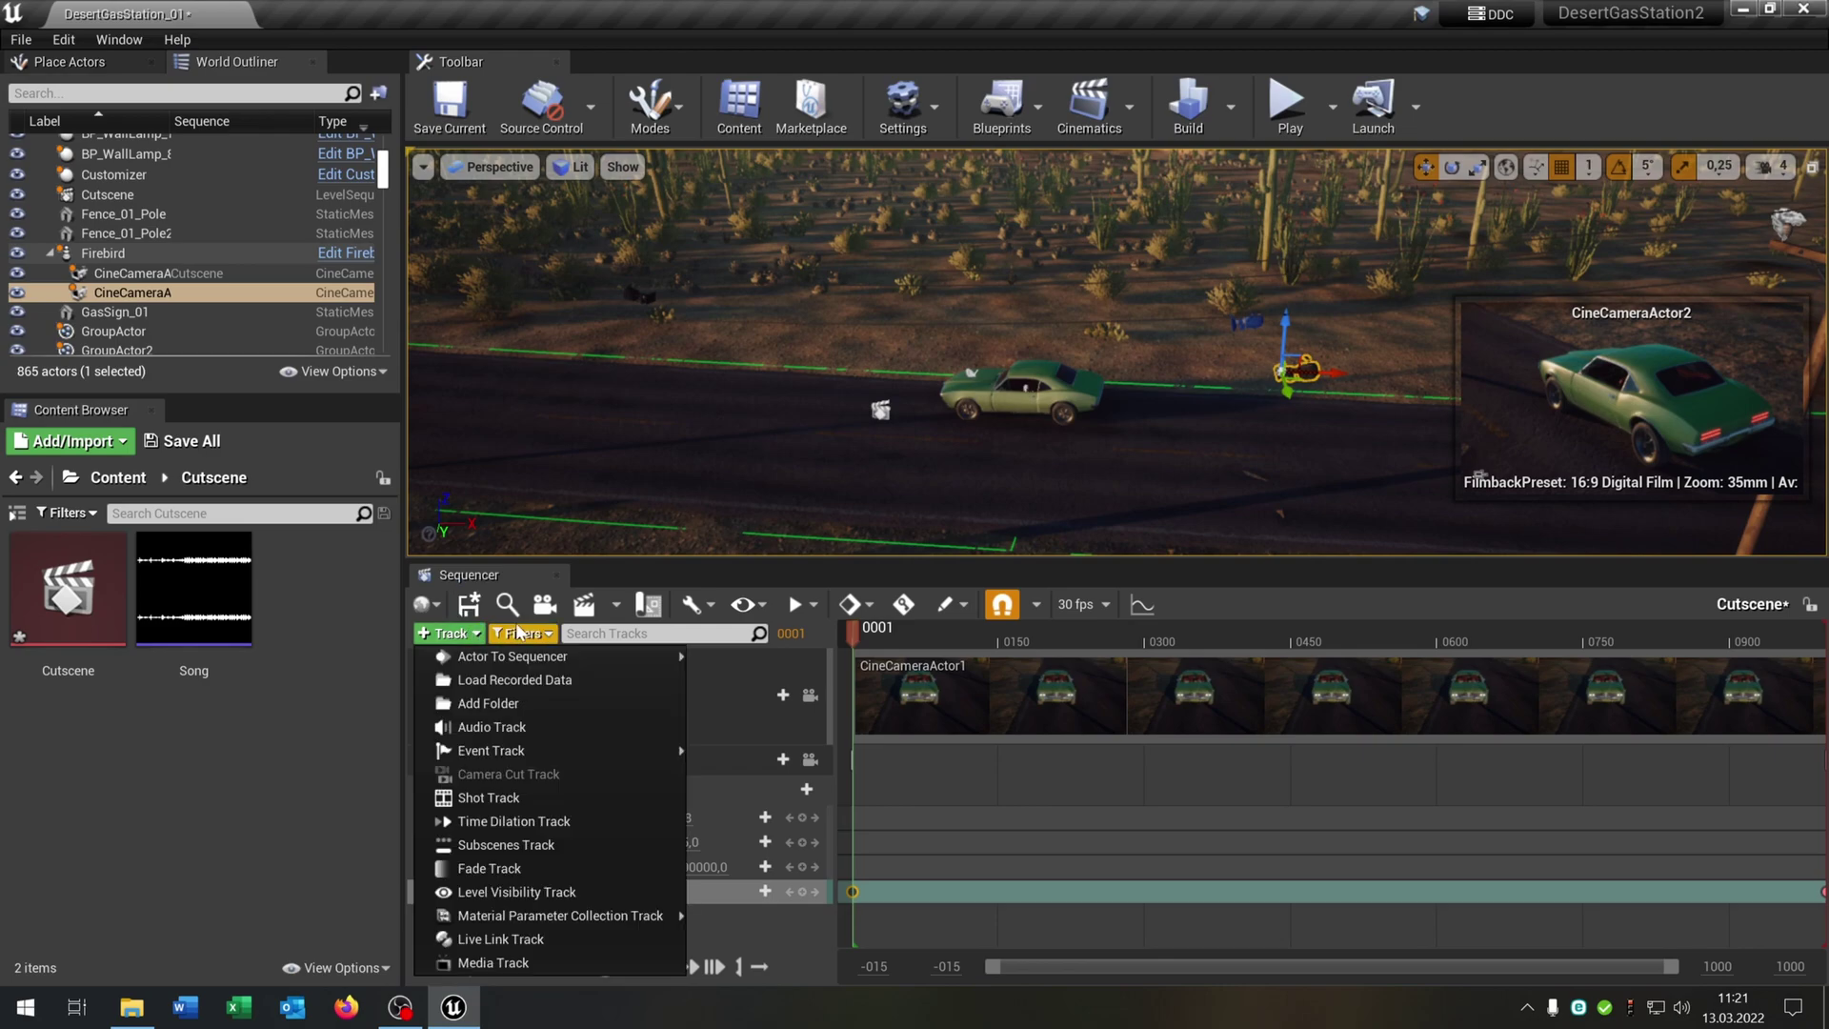
pyautogui.moveTo(577, 659)
pyautogui.click(798, 519)
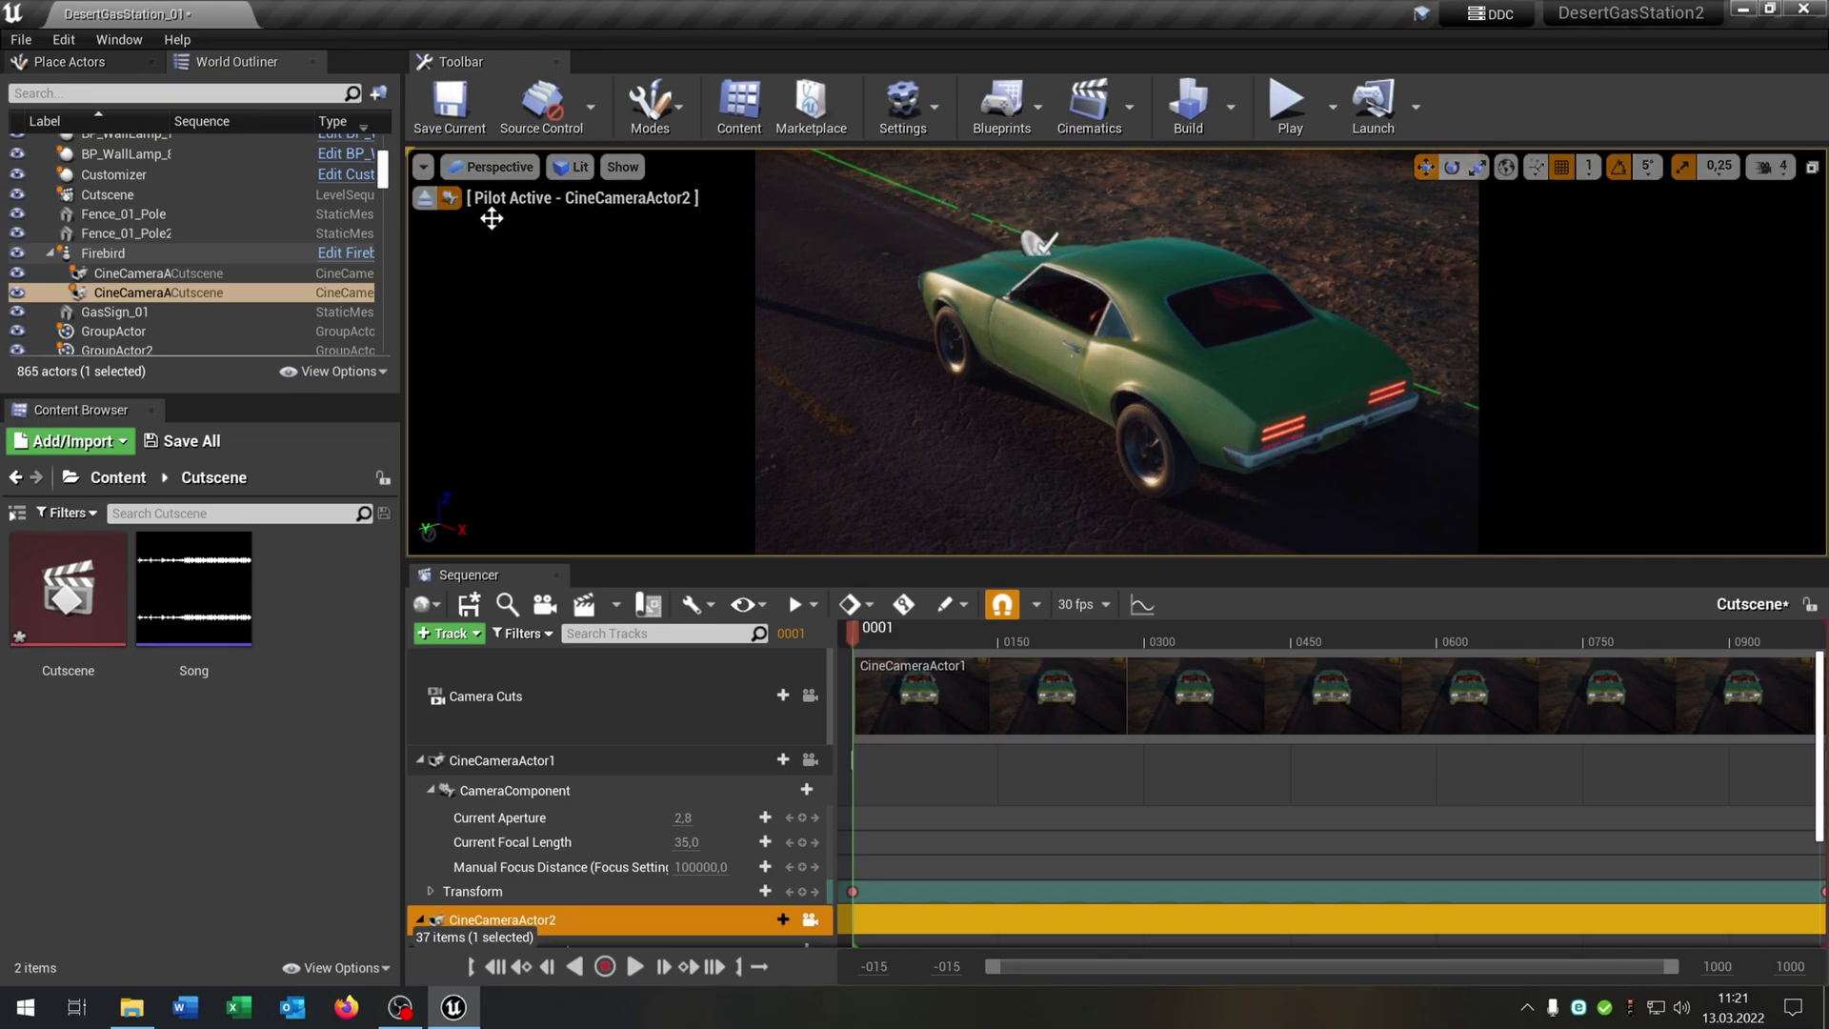
pyautogui.click(425, 198)
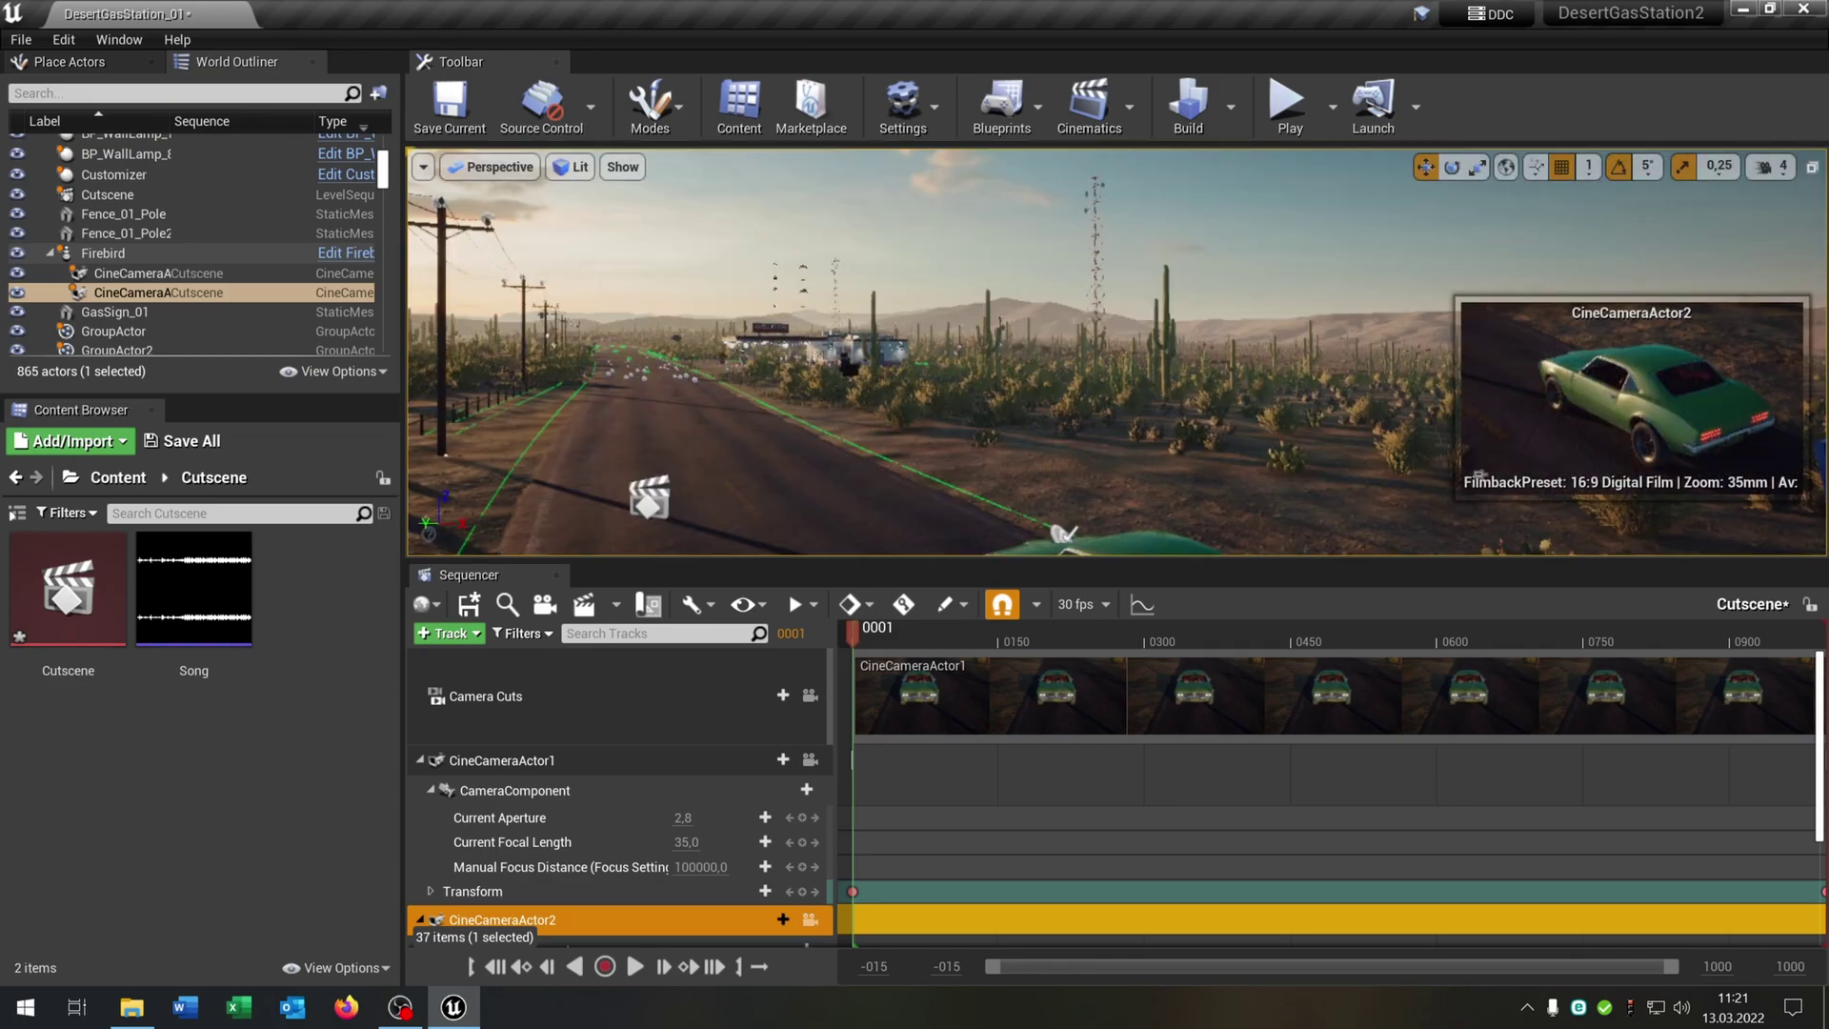
pyautogui.press('f')
pyautogui.scroll(-3, 999, 806)
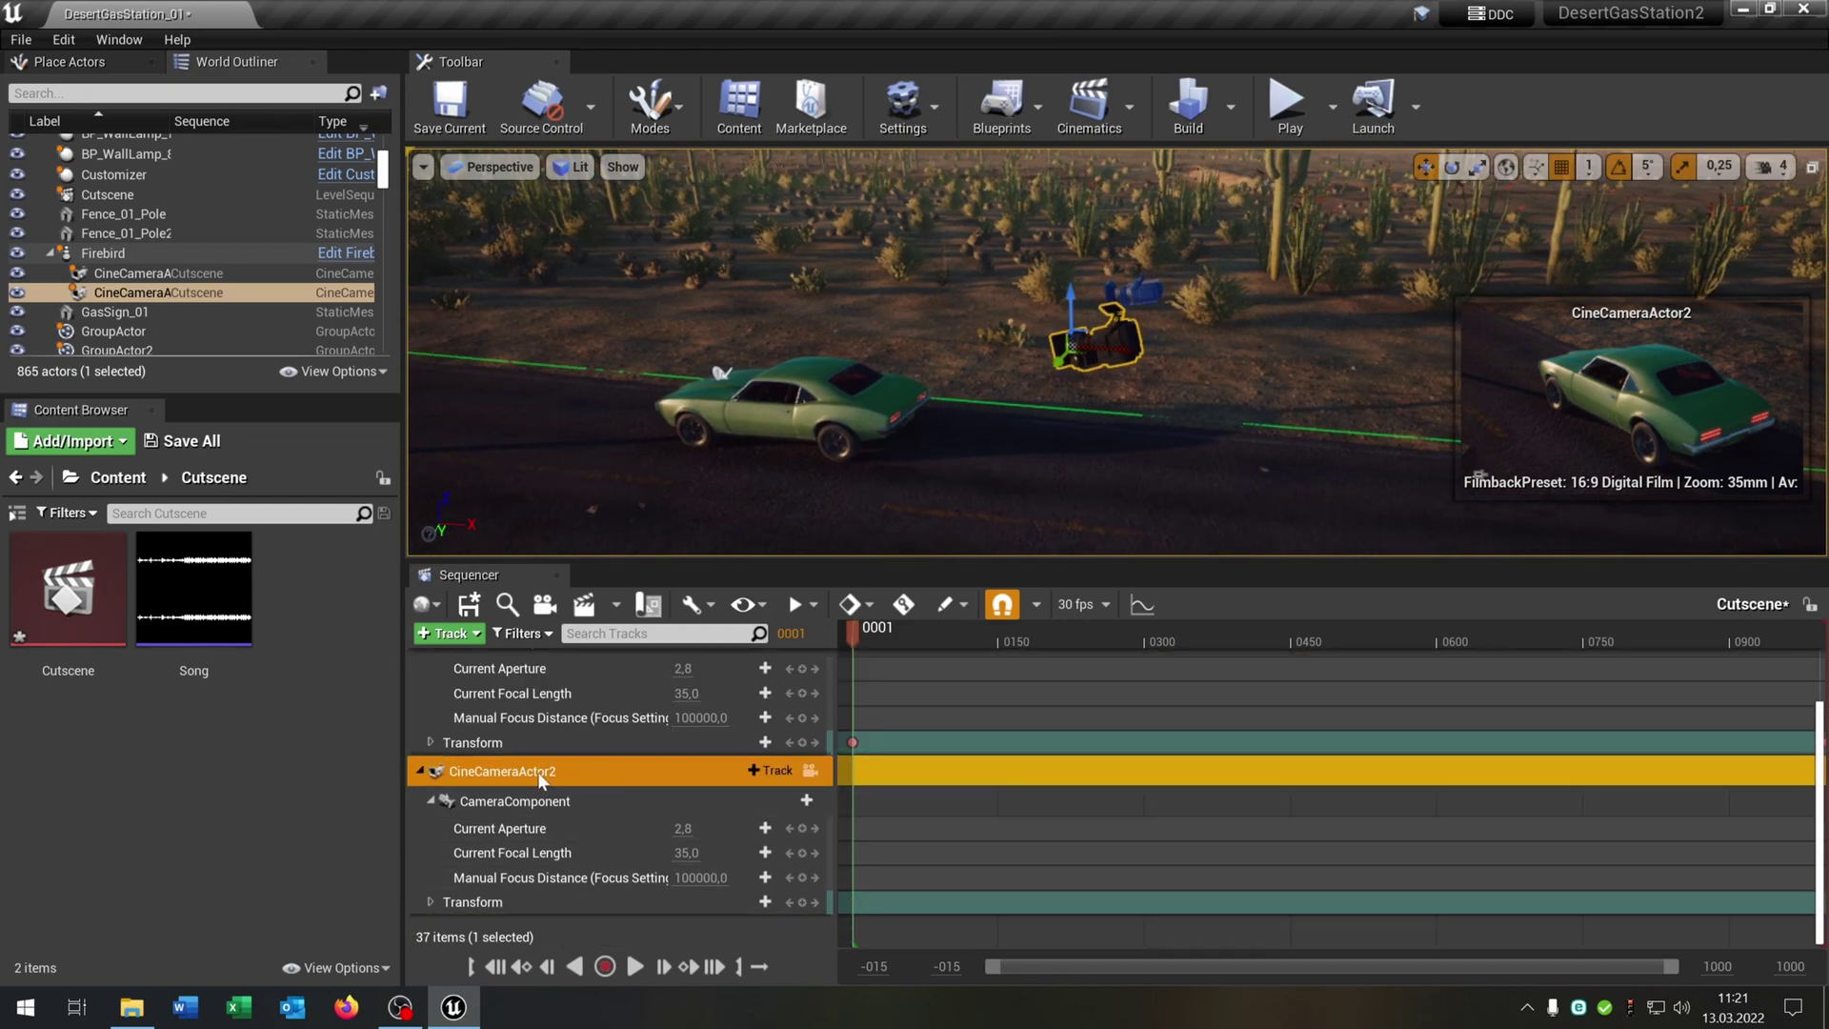
pyautogui.scroll(3, 537, 771)
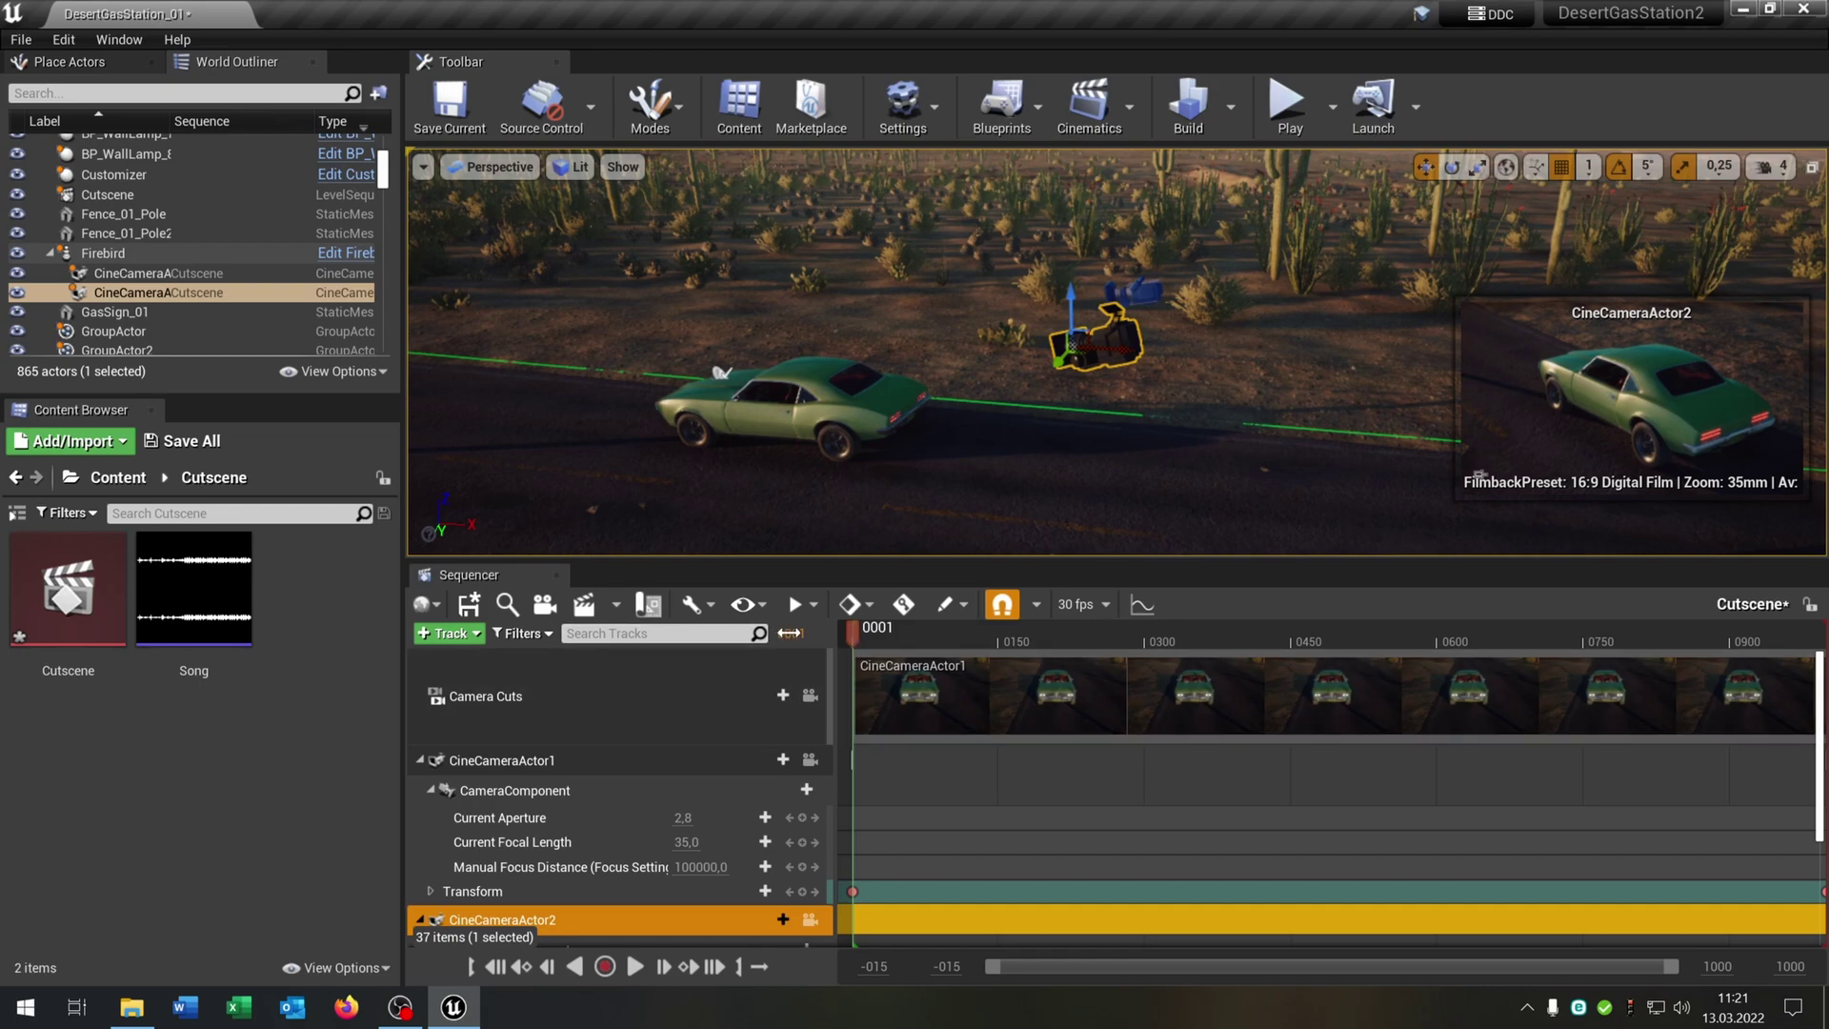
# Go to frame 500 and add a camera cut there that switches to CineCameraActor2.
pyautogui.moveTo(857, 625); pyautogui.dragTo(893, 644)
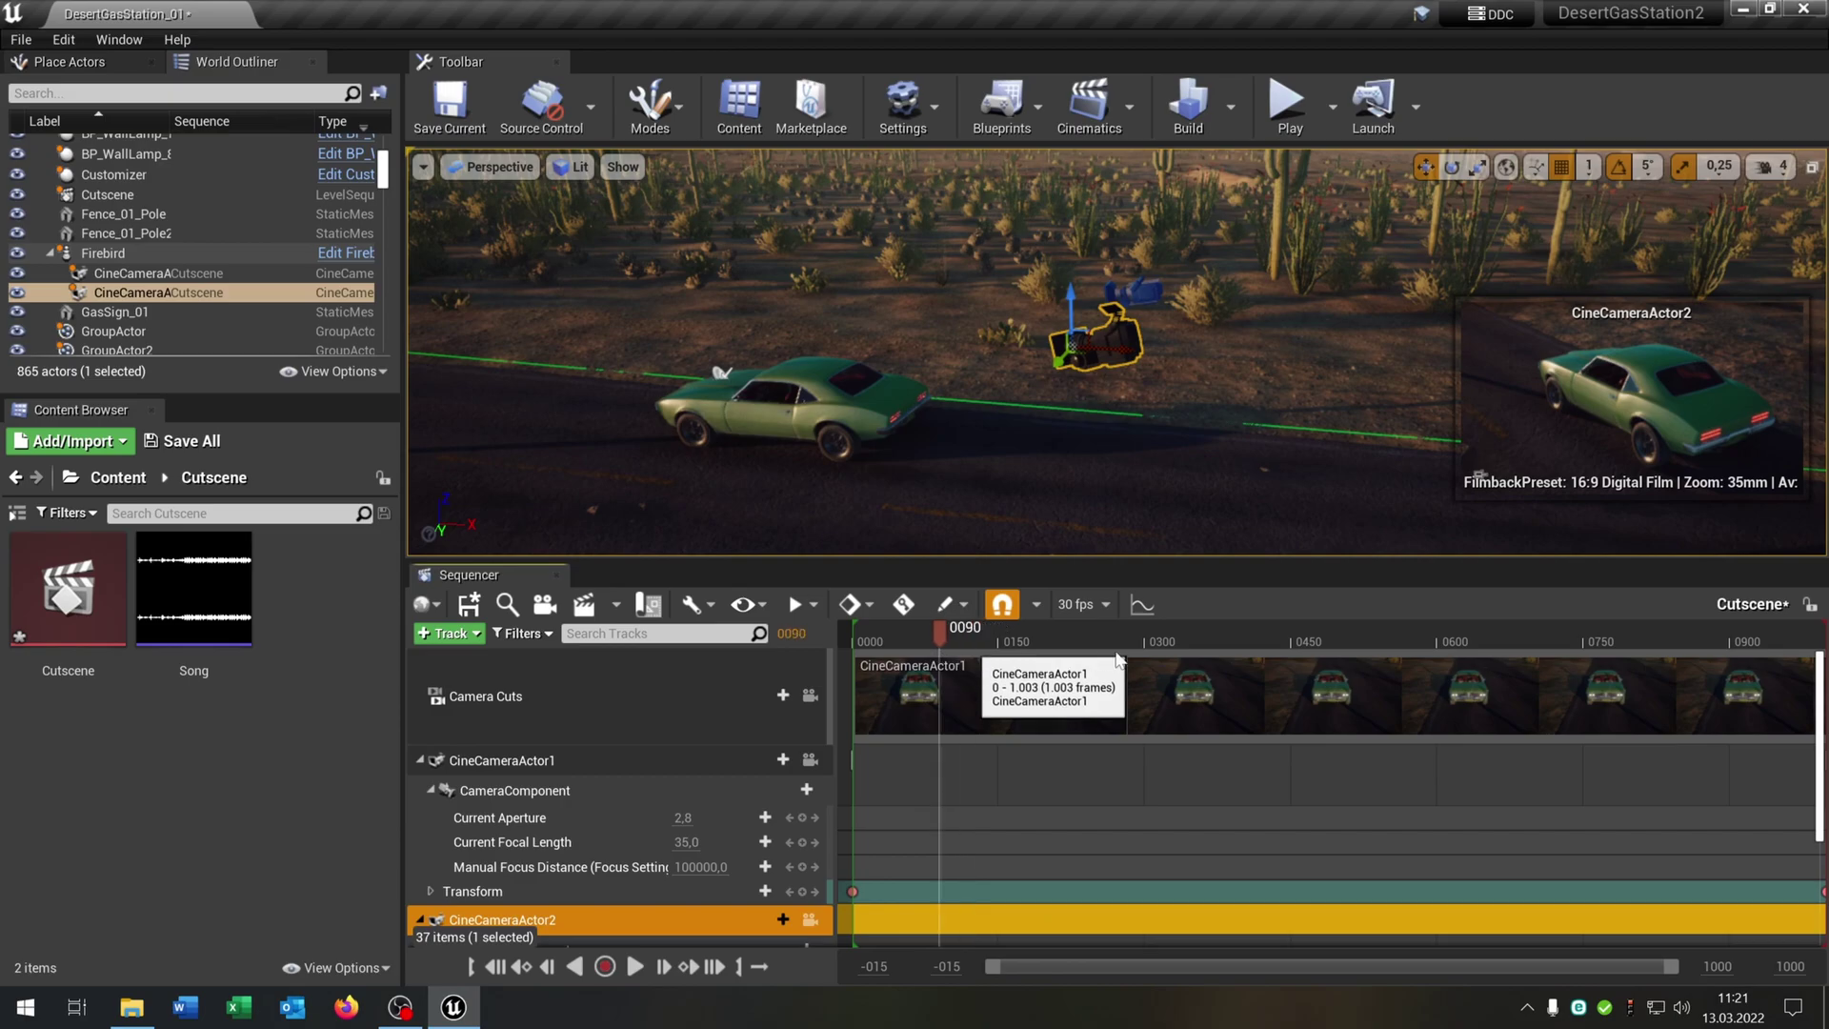
pyautogui.click(1293, 639)
pyautogui.moveTo(1293, 638); pyautogui.dragTo(1335, 632)
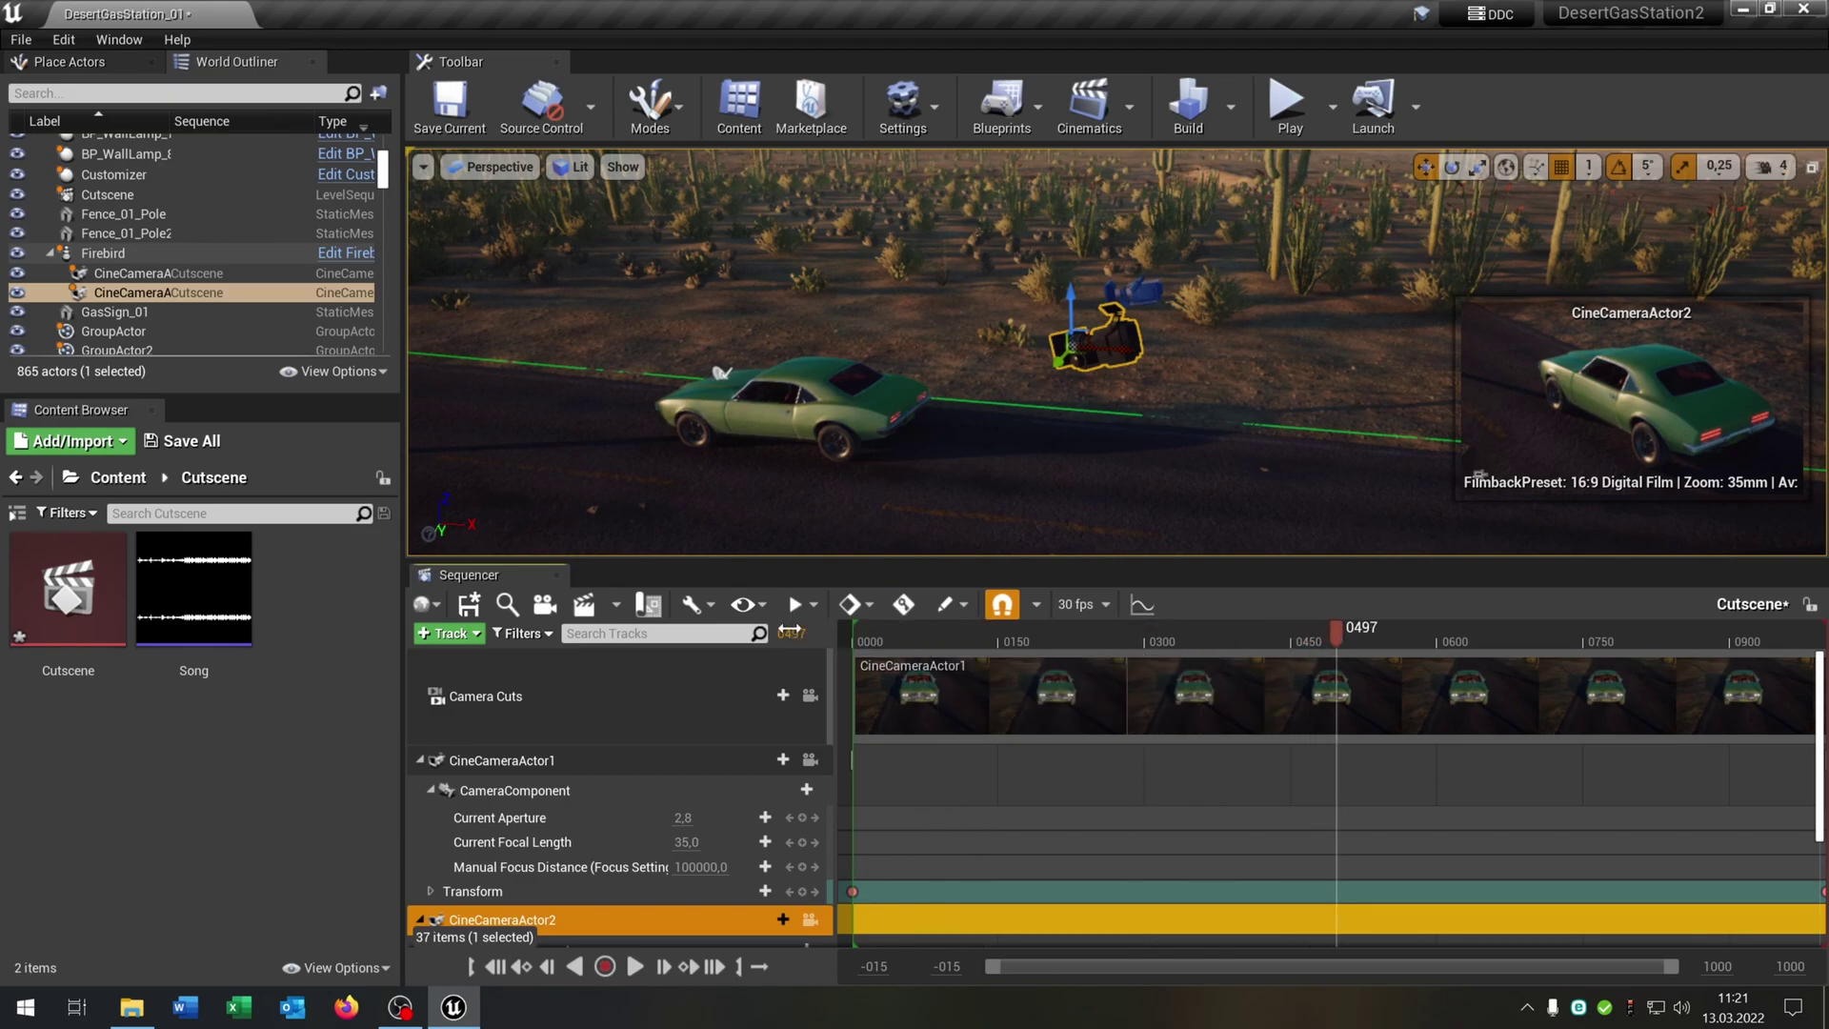
pyautogui.write('500')
pyautogui.press('Return')
pyautogui.click(770, 694)
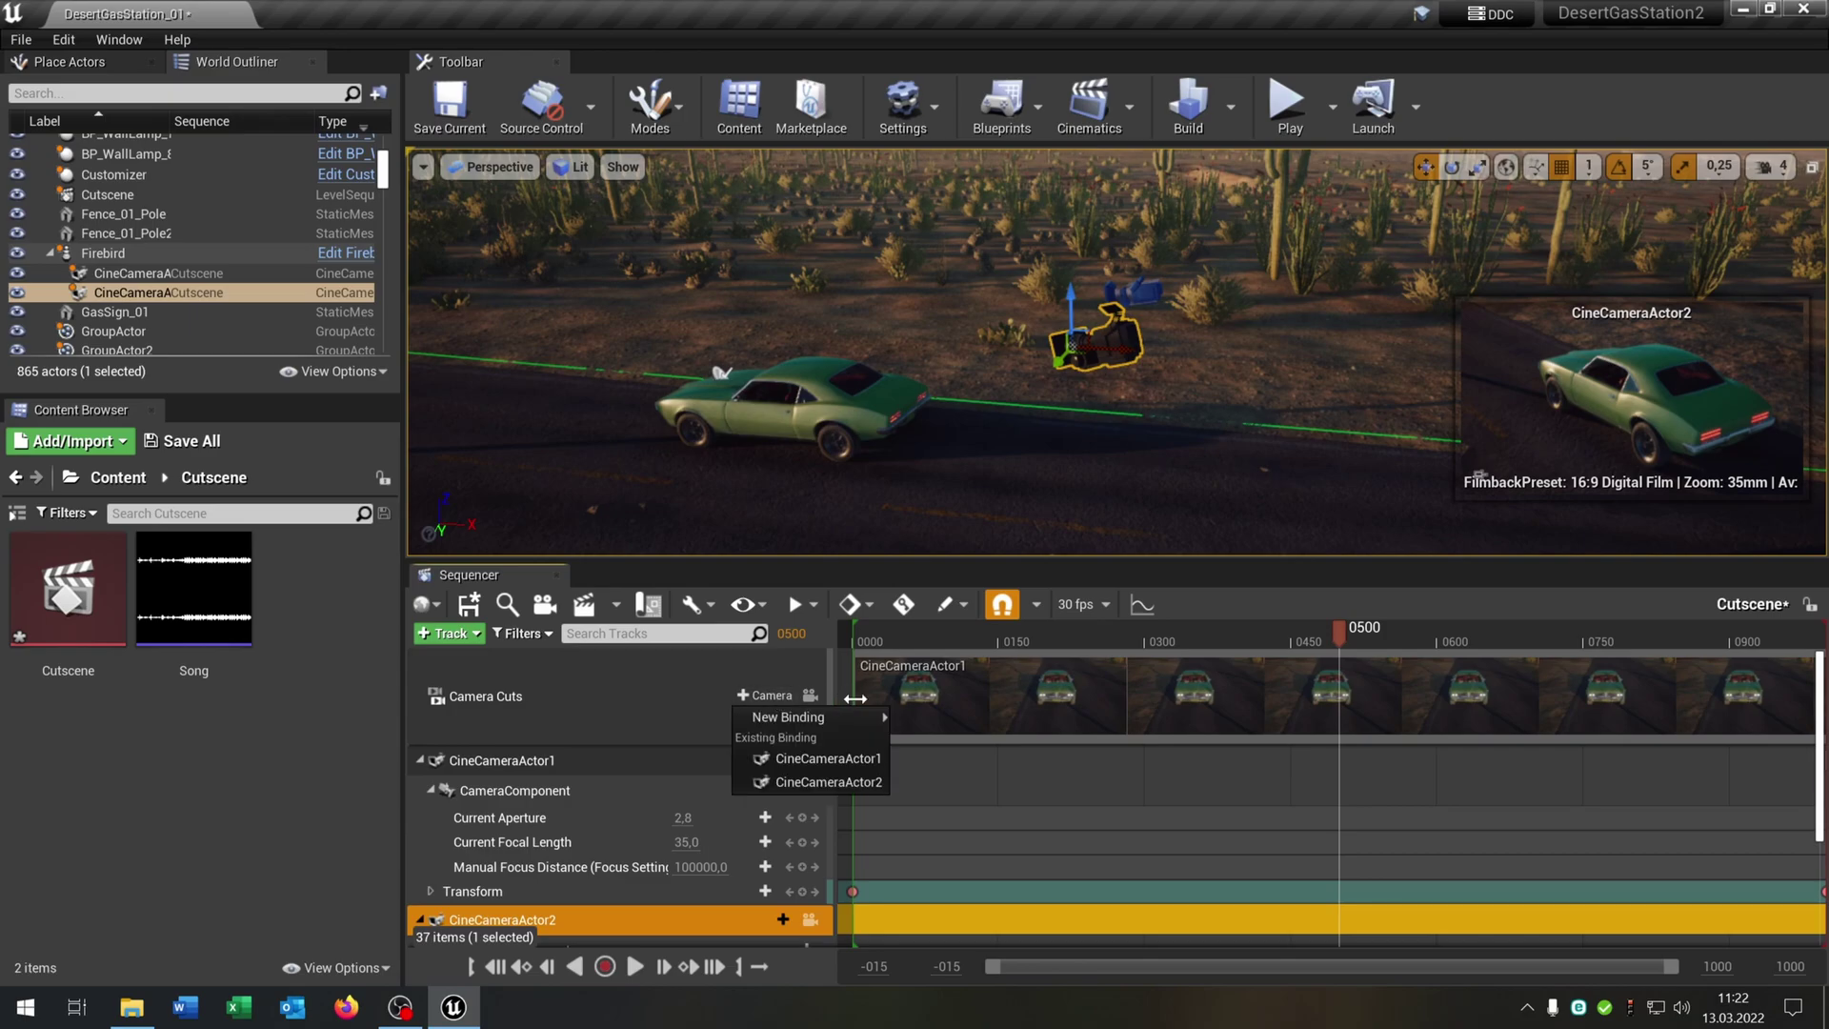
pyautogui.click(831, 781)
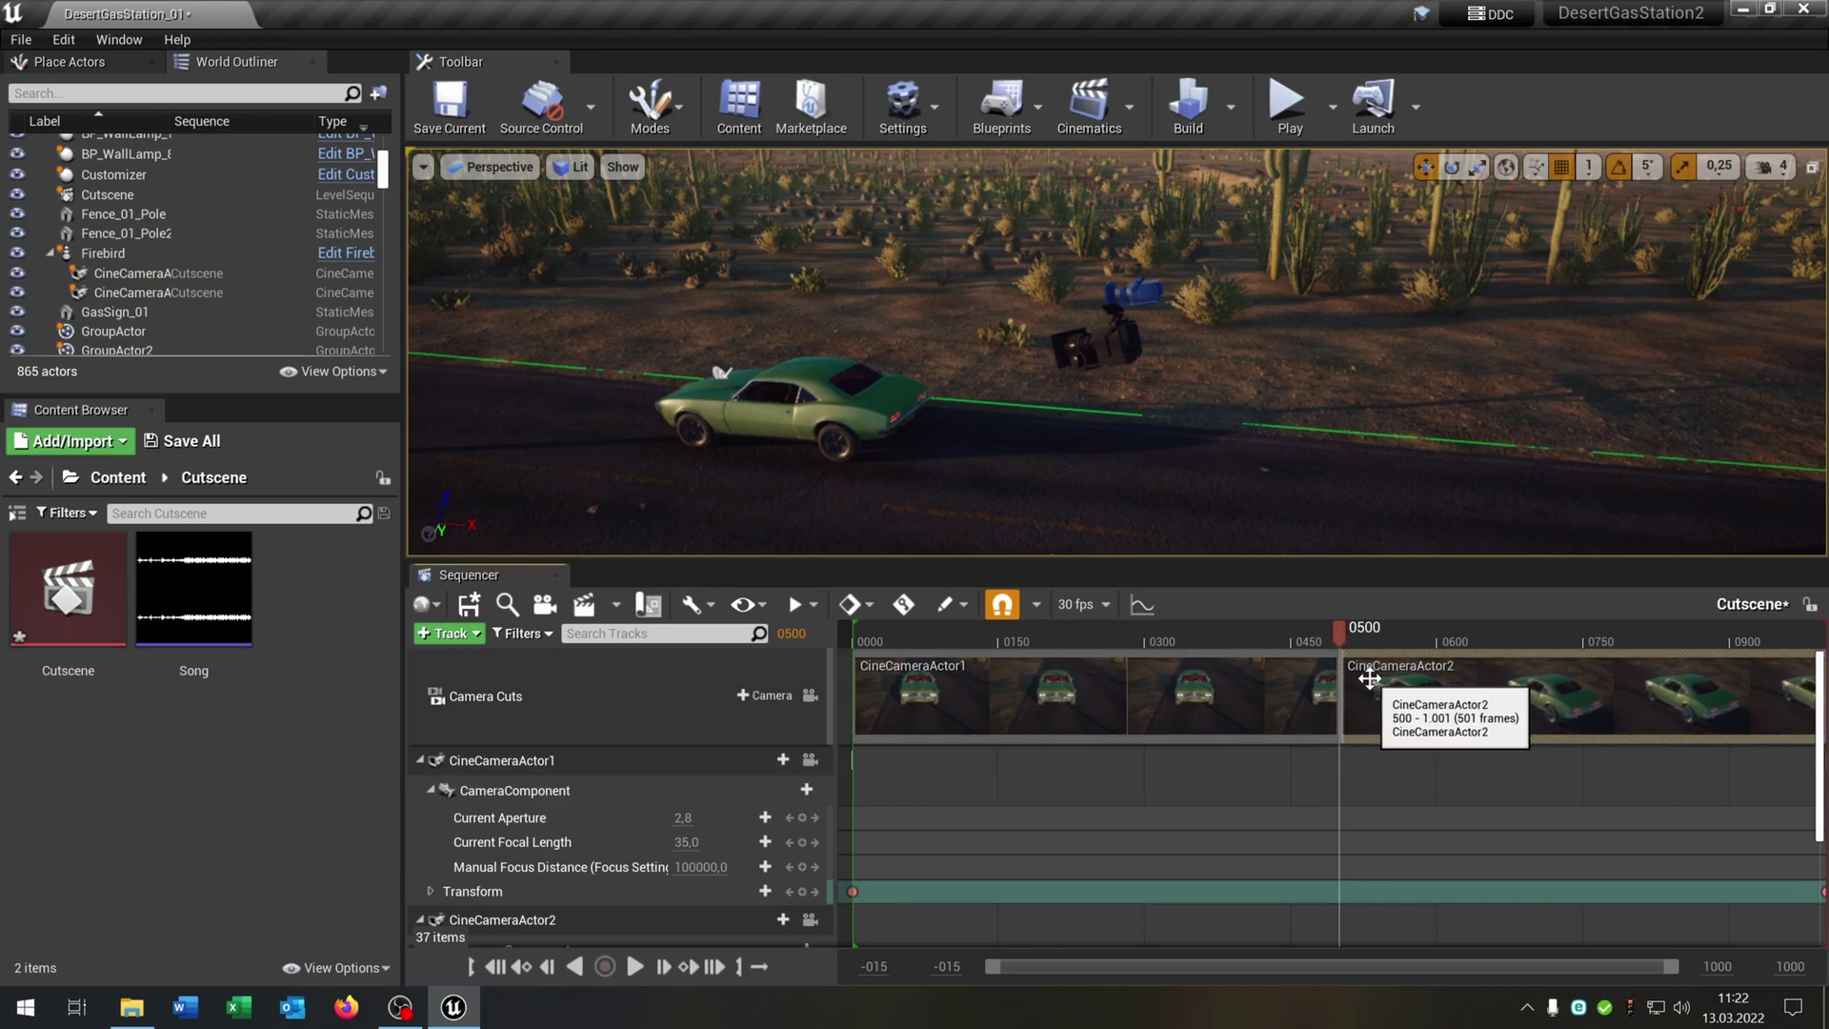
# Key CineCameraActor2's Transform at frame 500.
pyautogui.moveTo(1339, 633)
pyautogui.mouseDown()
pyautogui.moveTo(1369, 638)
pyautogui.moveTo(1340, 637)
pyautogui.mouseUp()
pyautogui.scroll(-4, 632, 861)
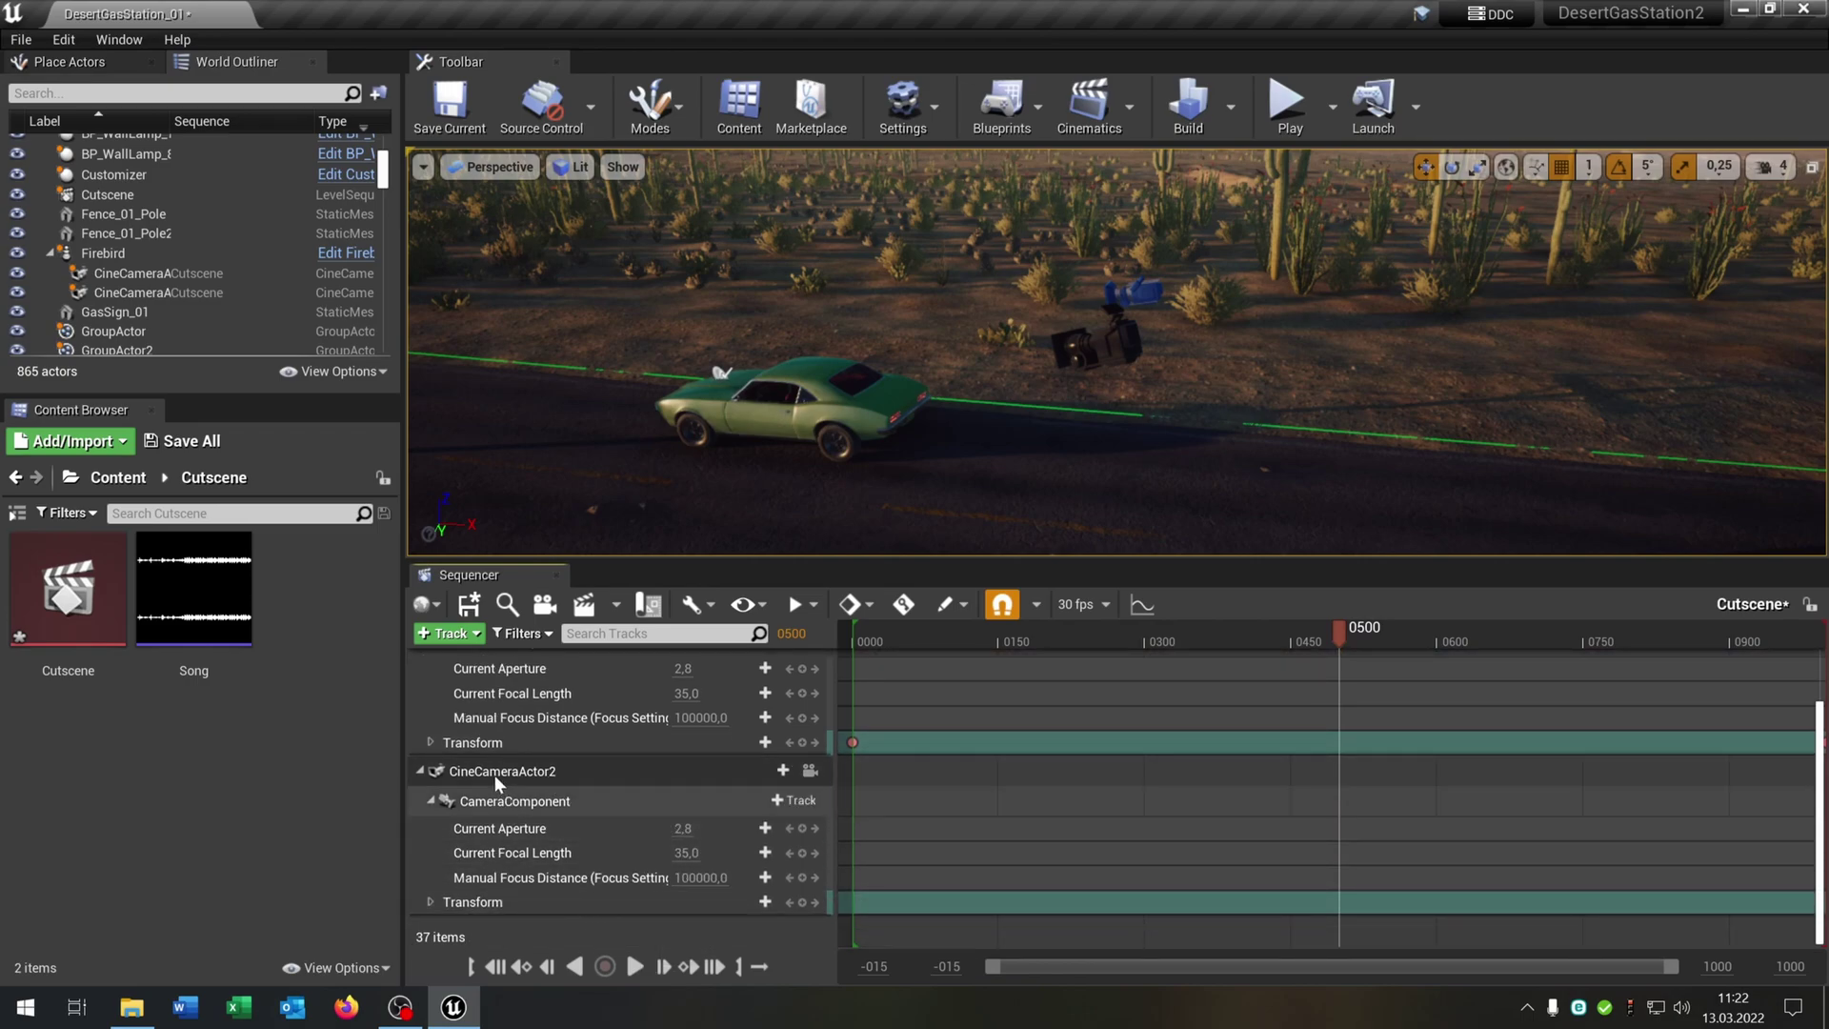
pyautogui.click(800, 903)
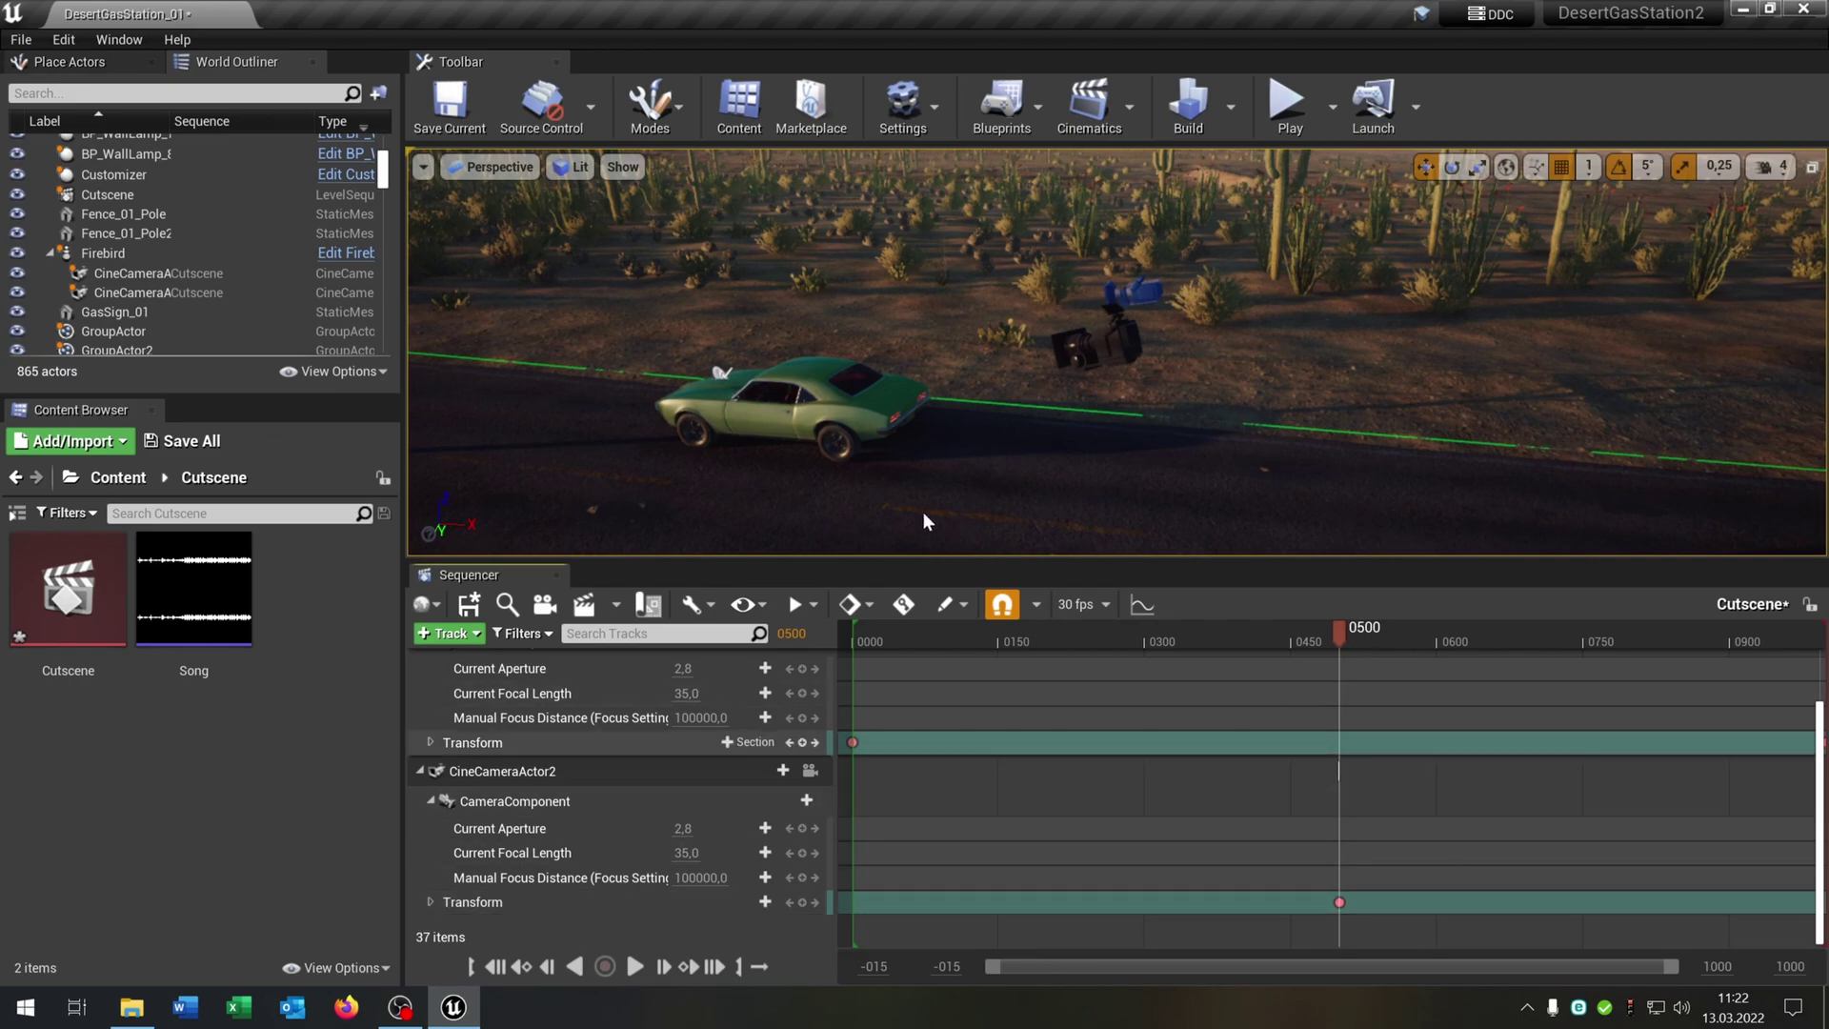
# At frame 1000, move CineCameraActor2 forward past the car until it looks back at the car's front.
pyautogui.click(1125, 349)
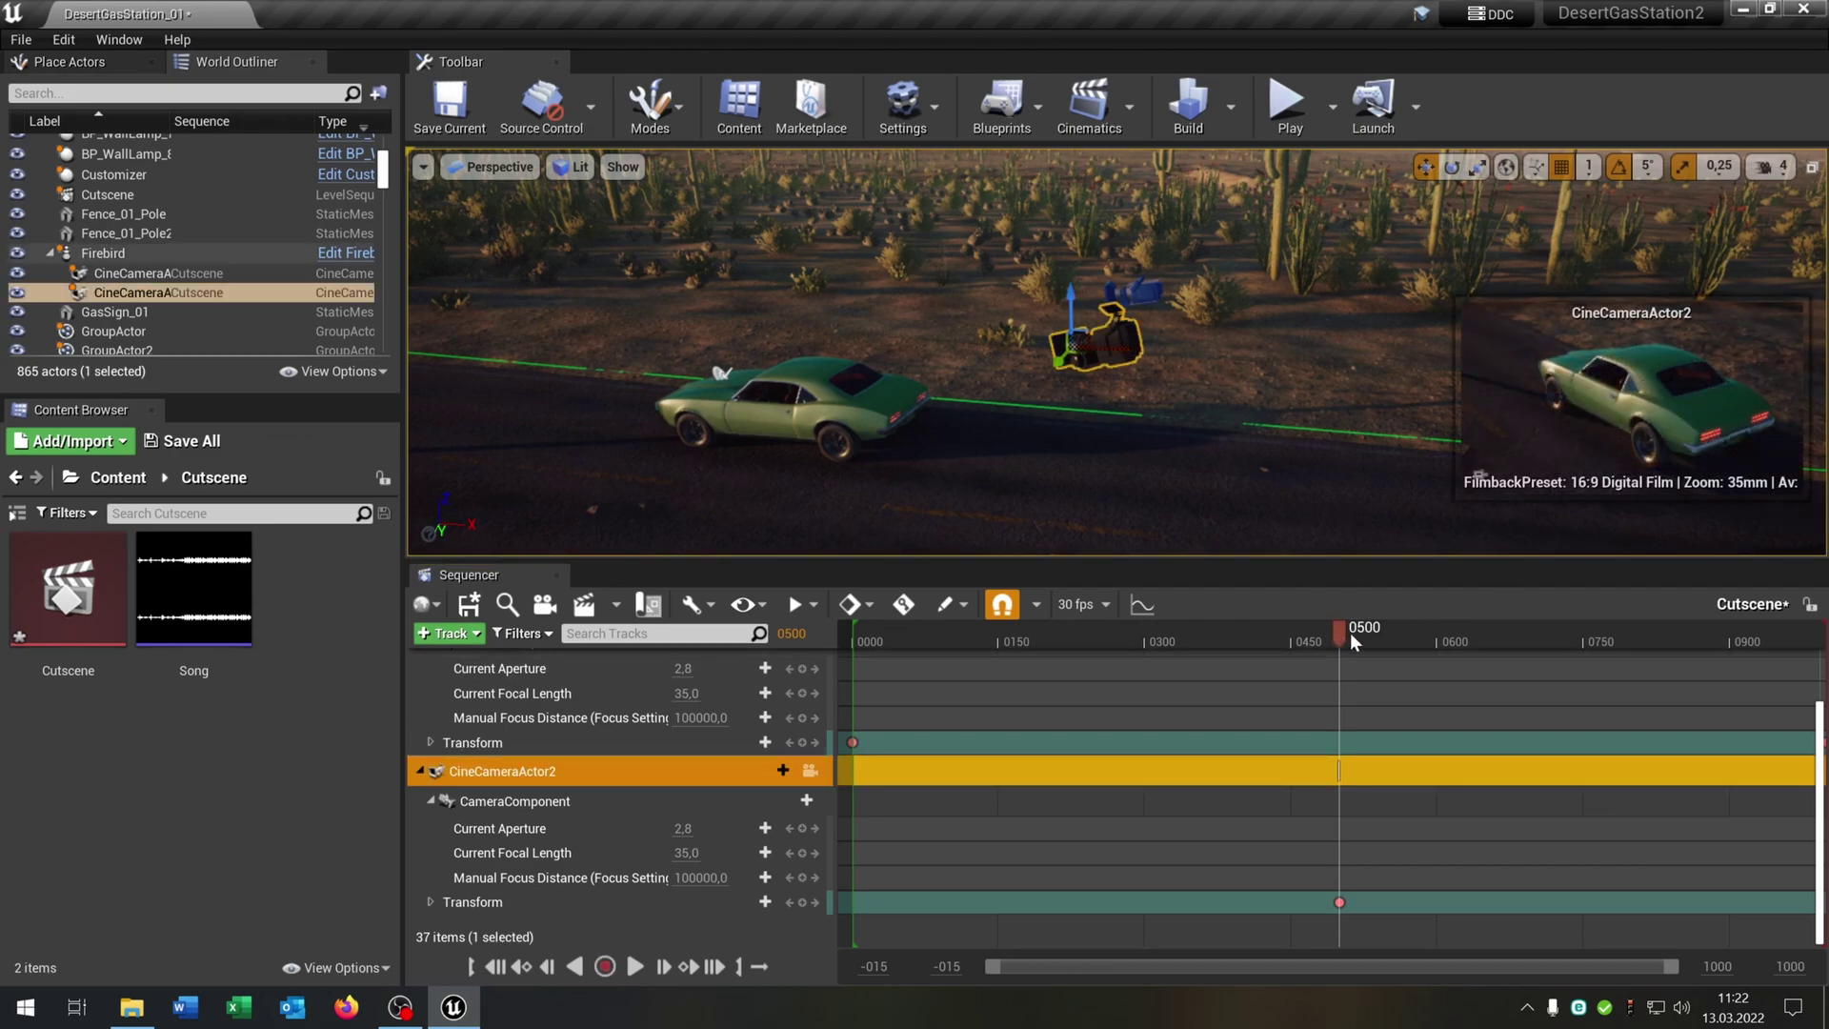
pyautogui.moveTo(1341, 632); pyautogui.dragTo(1815, 633)
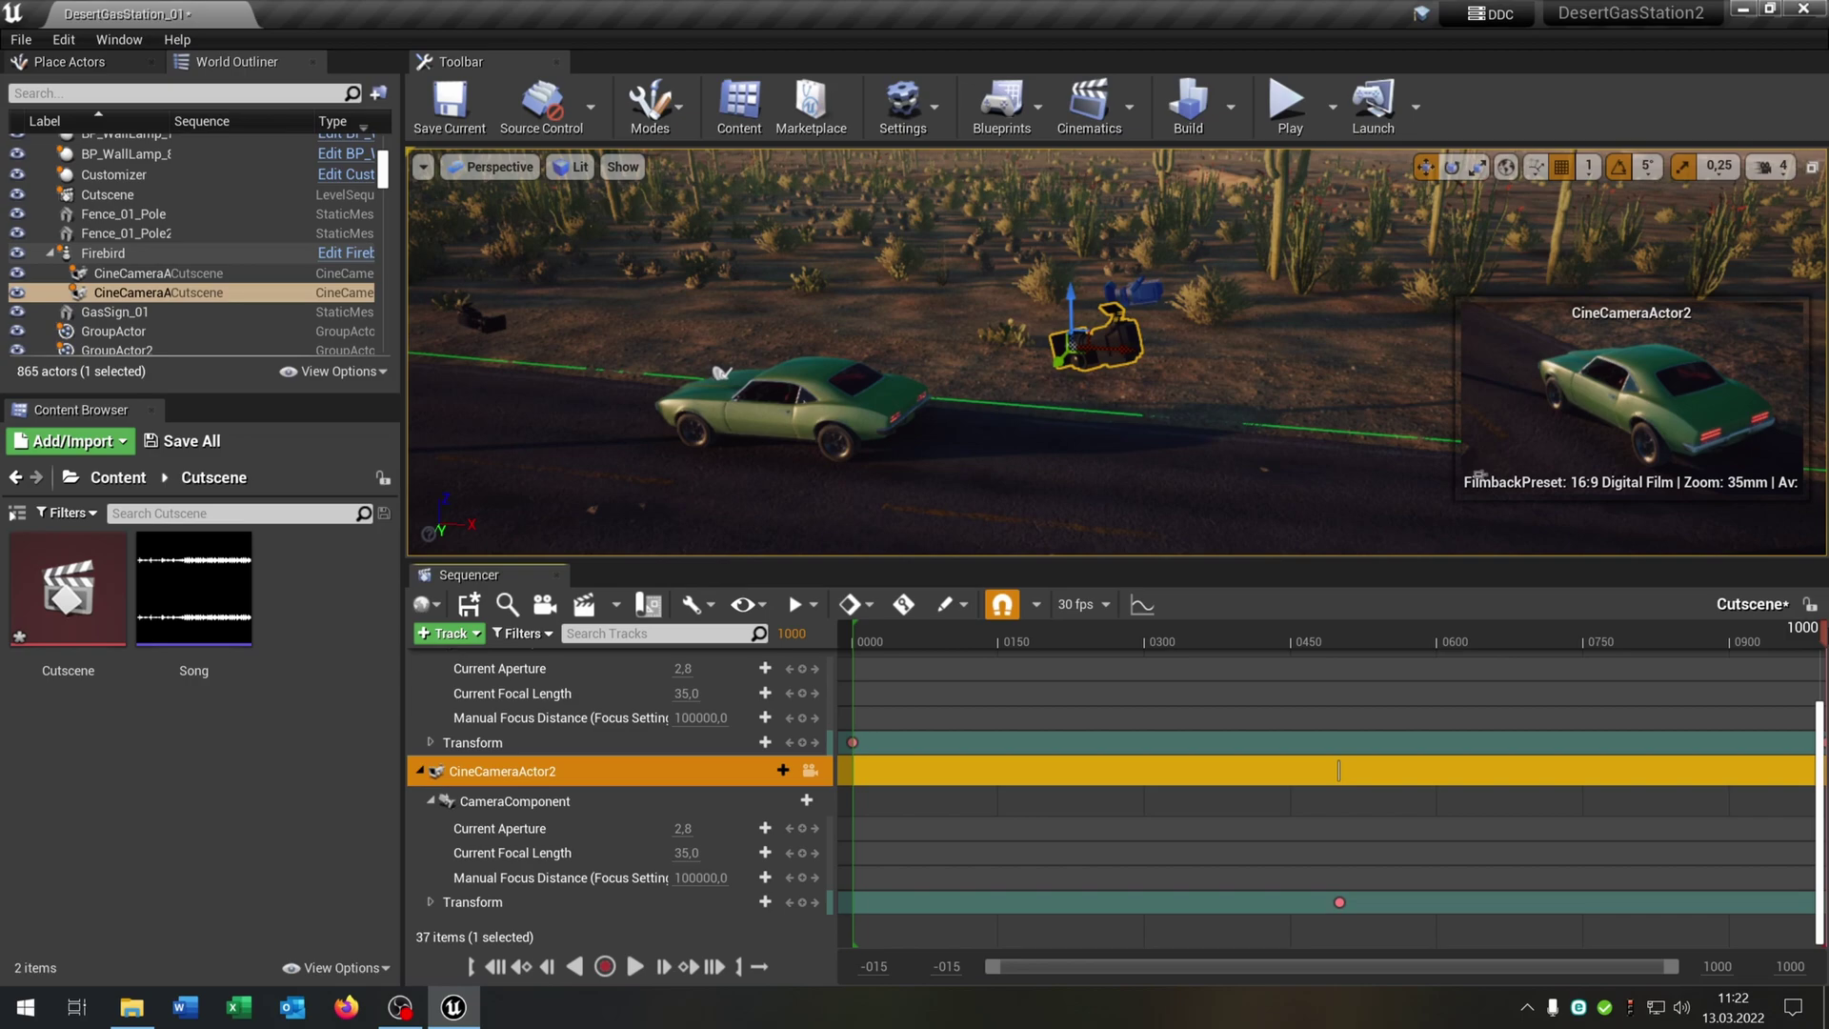
pyautogui.moveTo(1127, 338); pyautogui.dragTo(1162, 339, button='right')
pyautogui.moveTo(1097, 332); pyautogui.dragTo(894, 372)
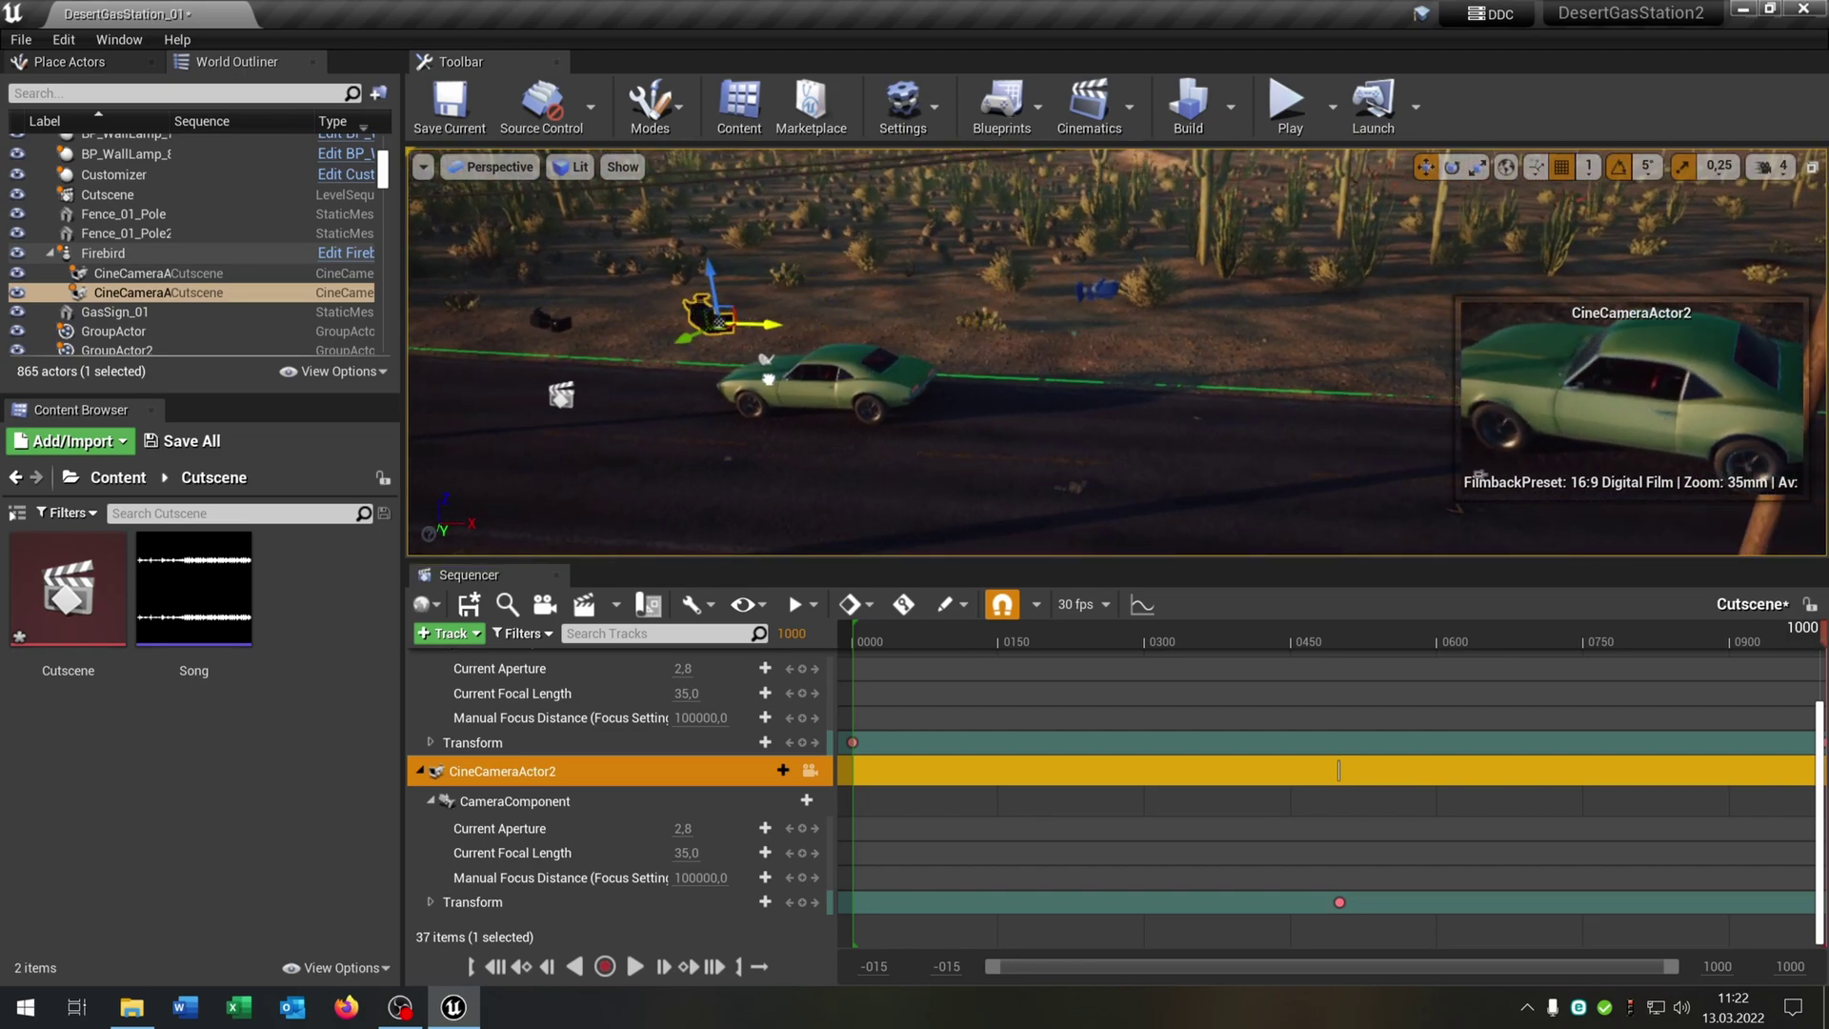
pyautogui.moveTo(767, 380); pyautogui.dragTo(381, 393)
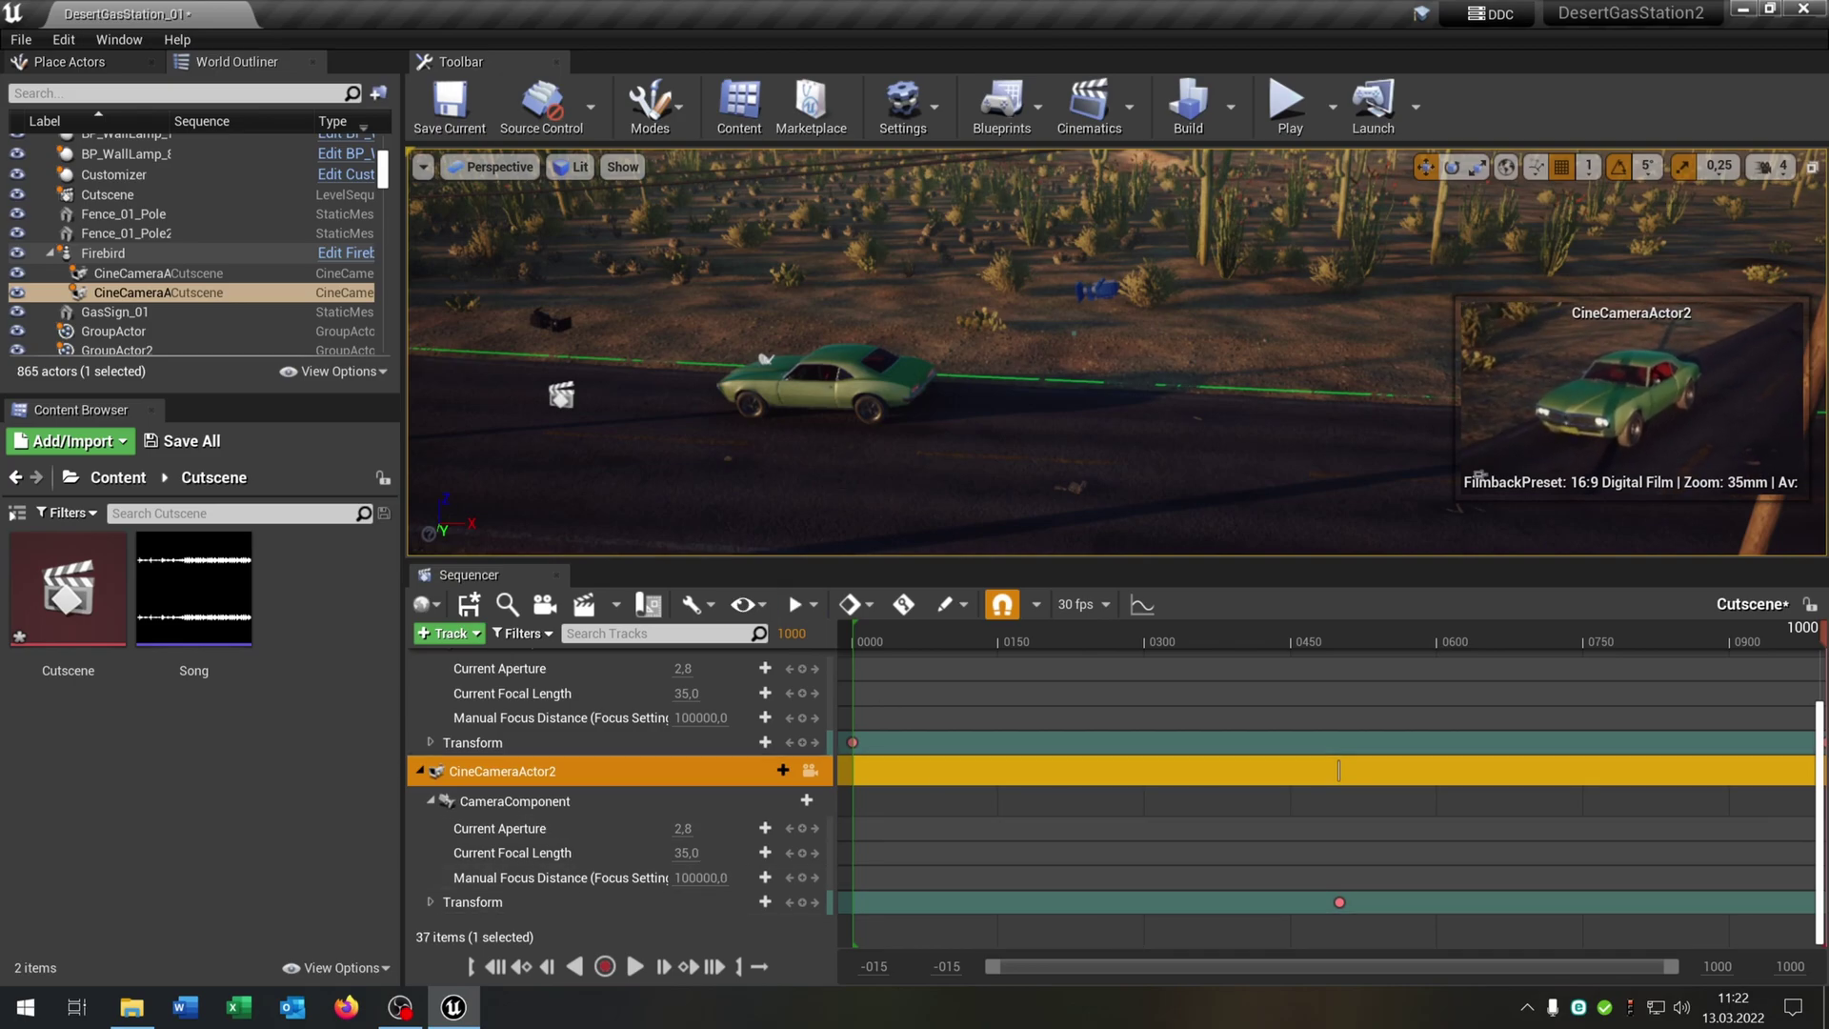
pyautogui.moveTo(1057, 400)
pyautogui.mouseDown(button='right')
pyautogui.moveTo(938, 352)
pyautogui.moveTo(1038, 400)
pyautogui.mouseUp(button='right')
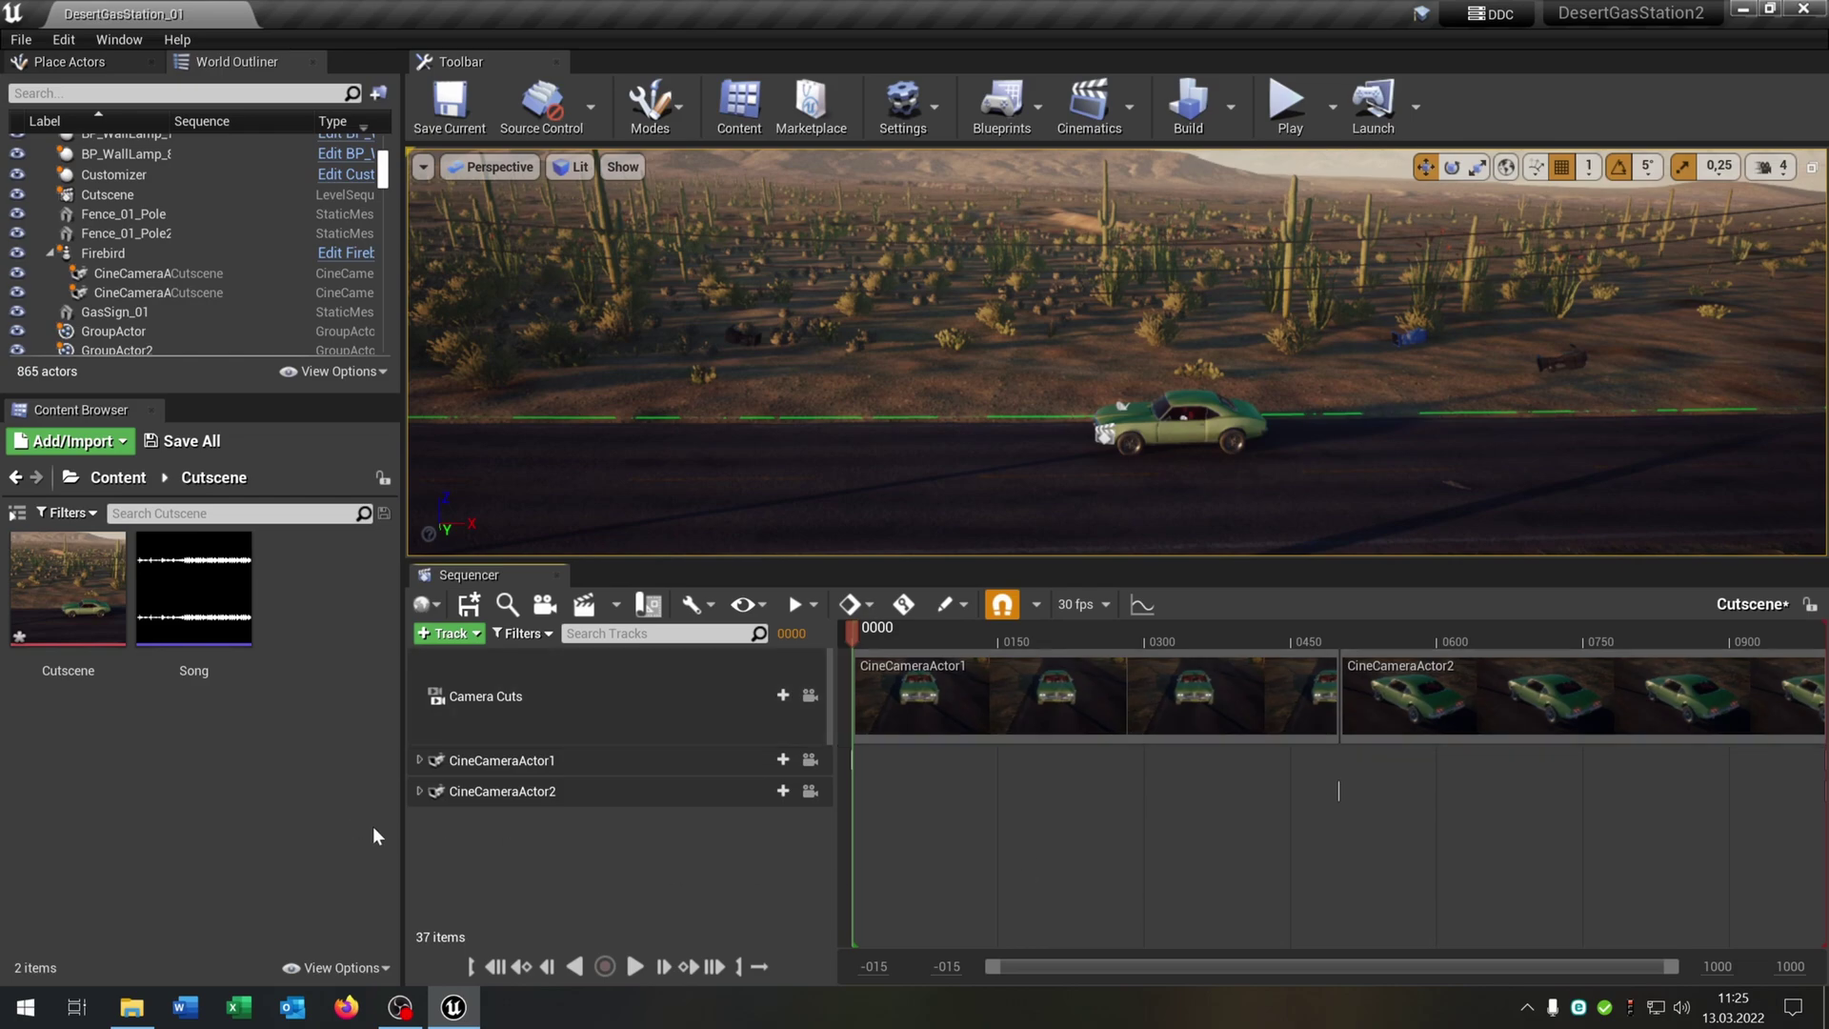
# Add an audio track to the Cutscene sequence and place the Song sound on it at frame 0.
pyautogui.moveTo(202, 612)
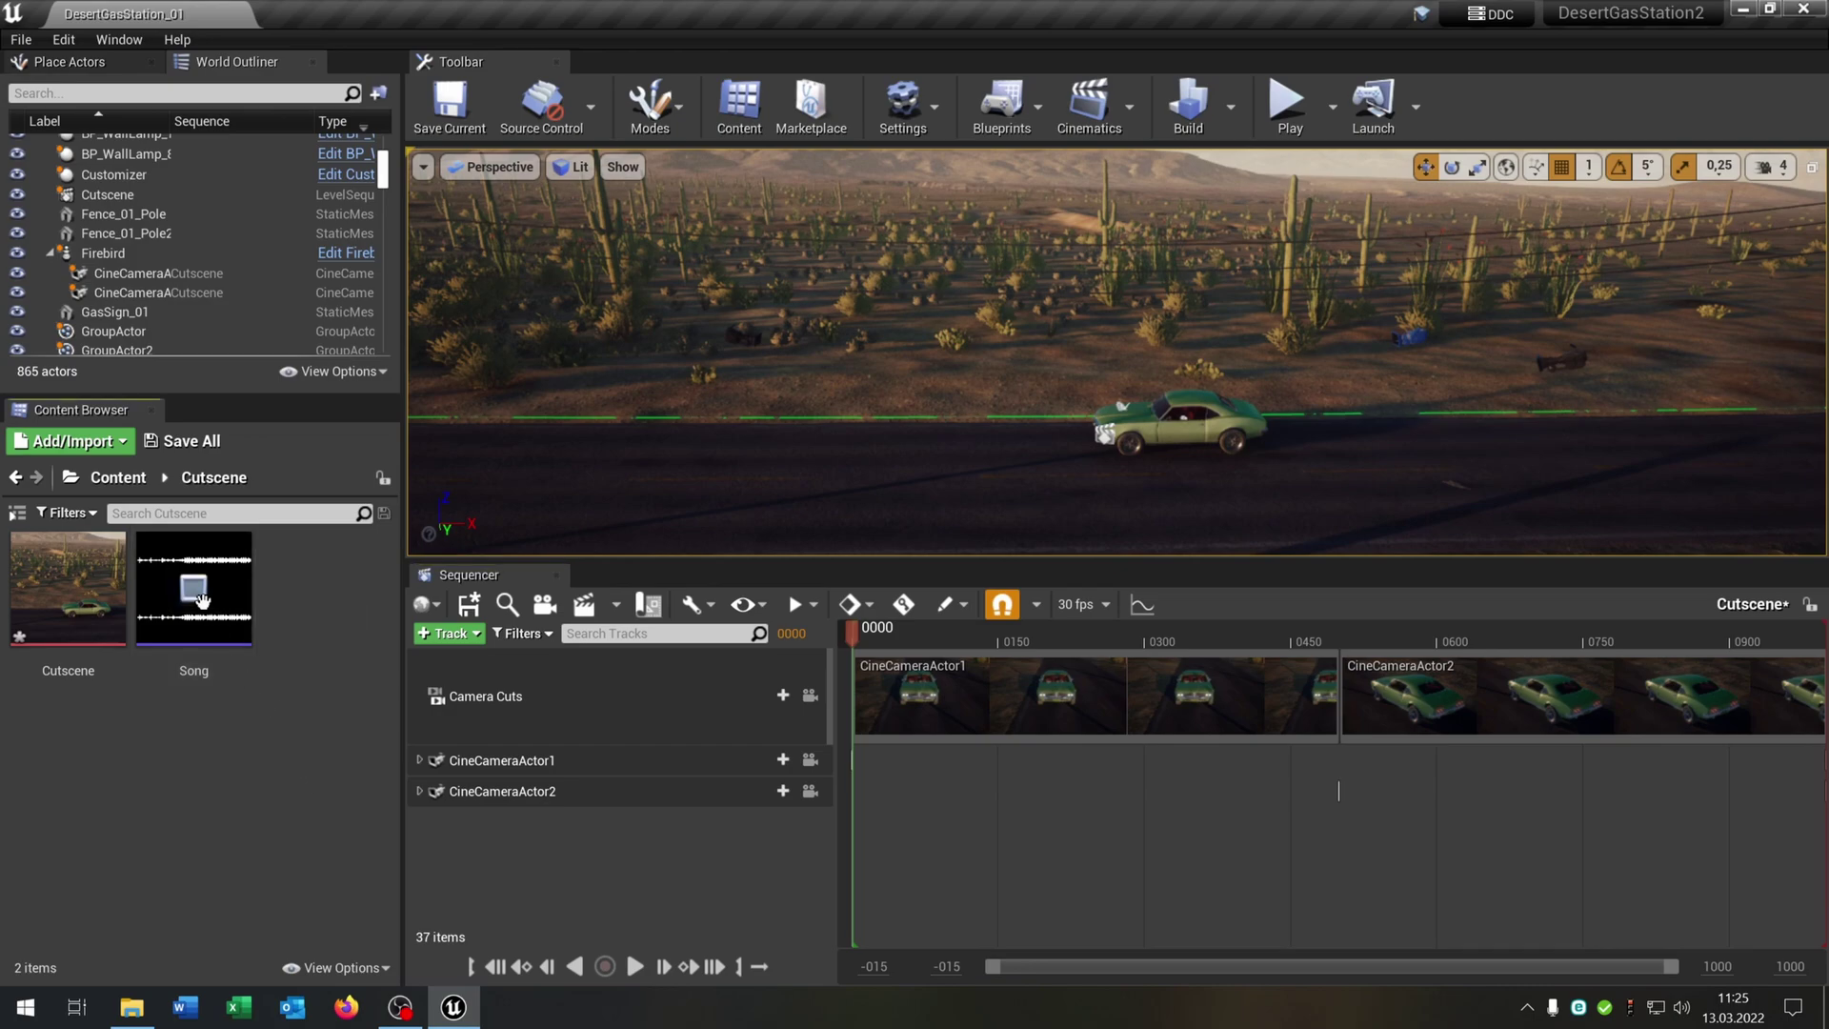
pyautogui.click(202, 606)
pyautogui.click(200, 657)
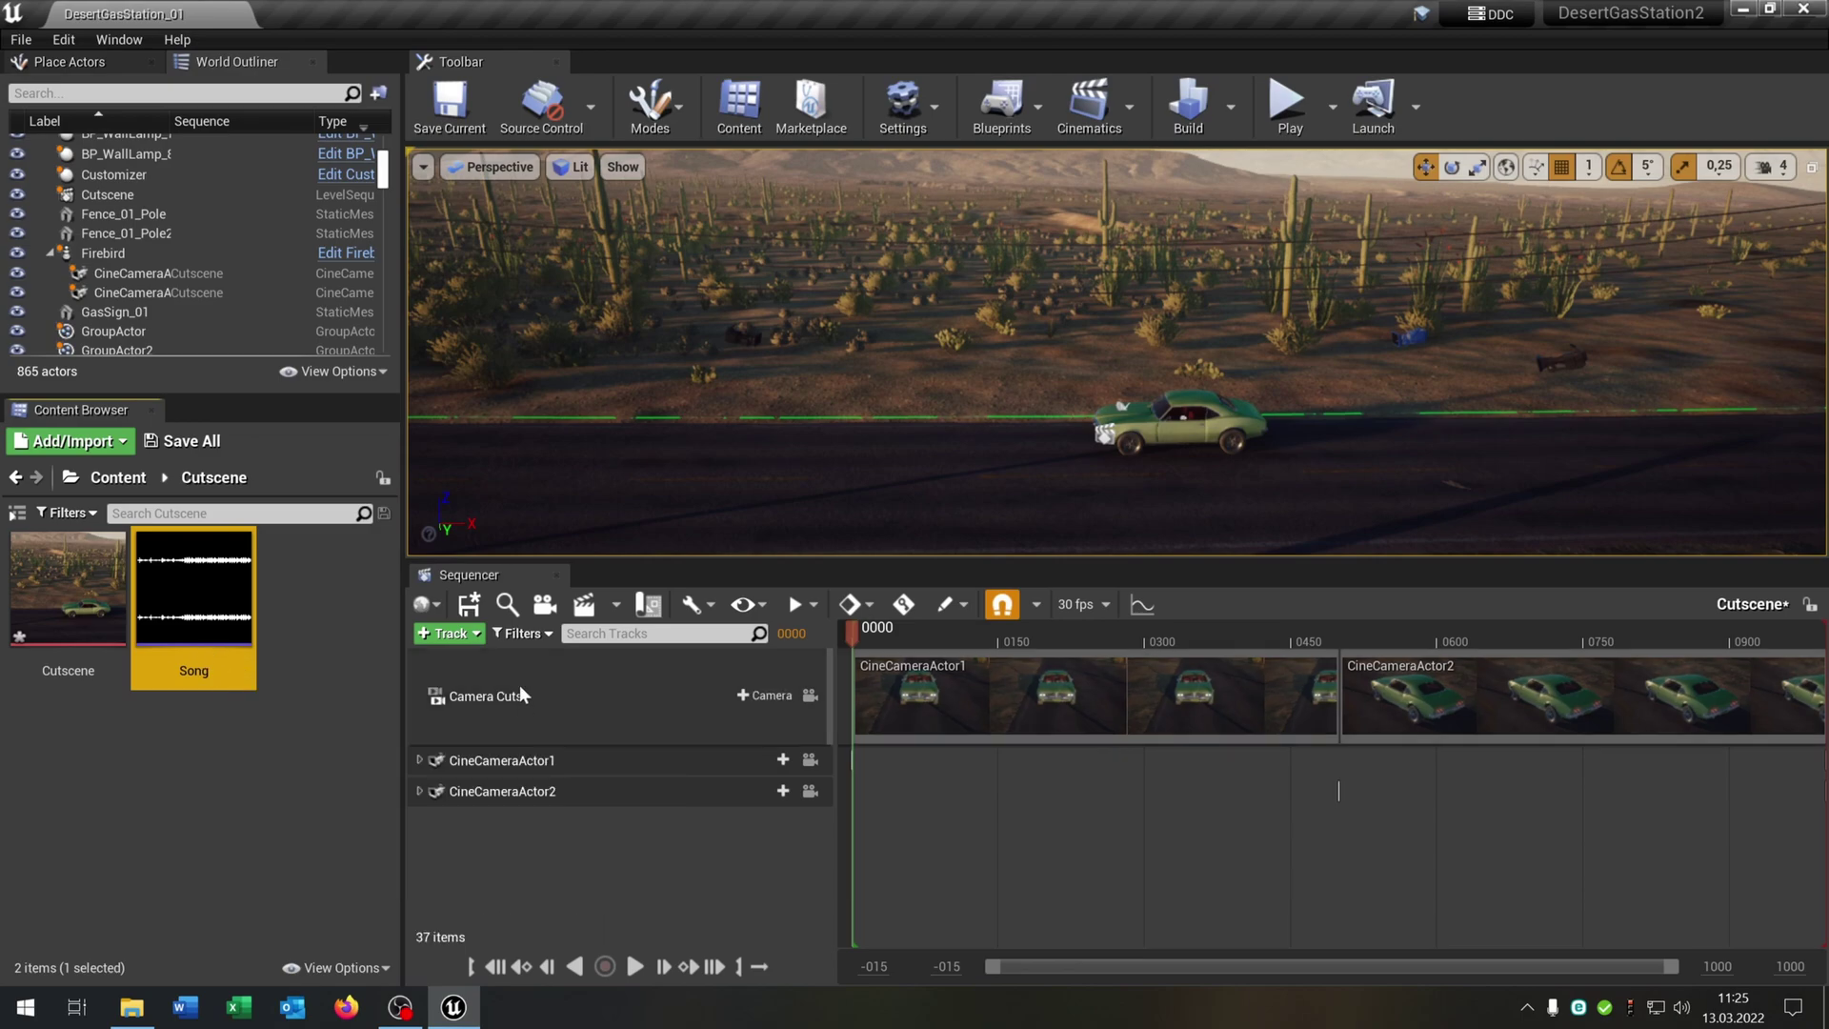
pyautogui.click(466, 632)
pyautogui.moveTo(493, 656)
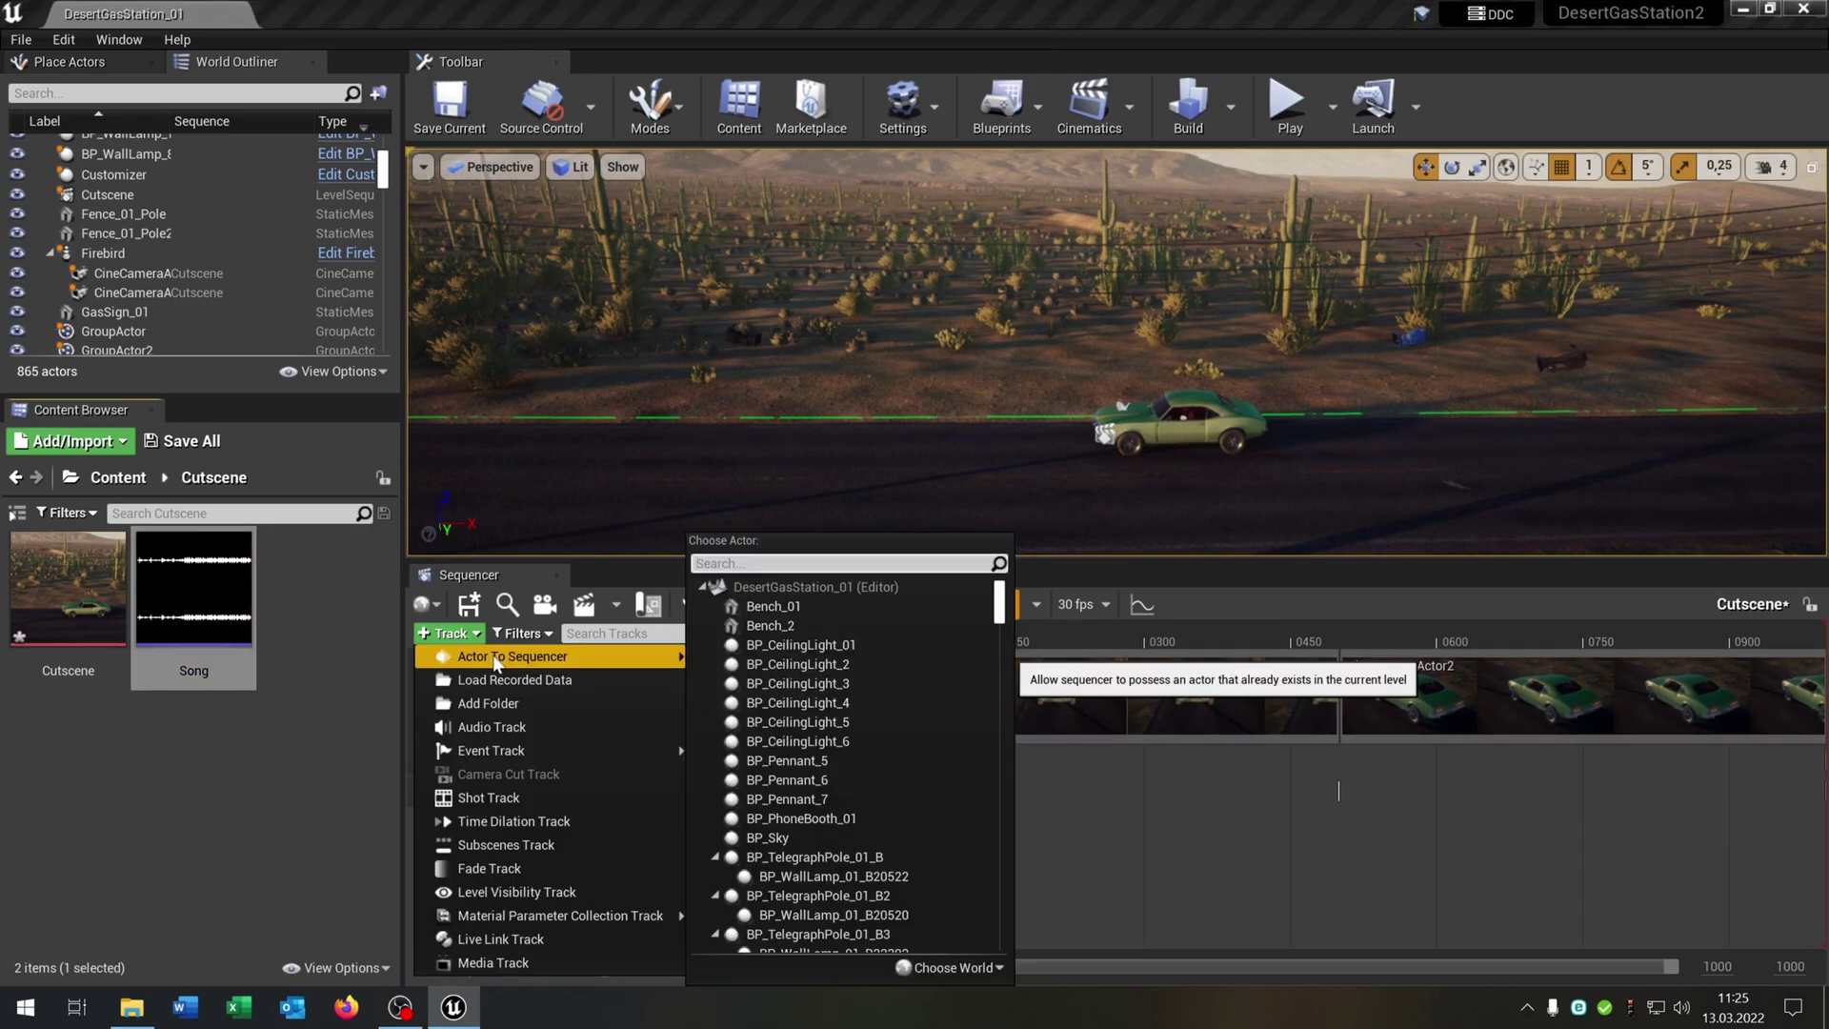
pyautogui.click(491, 727)
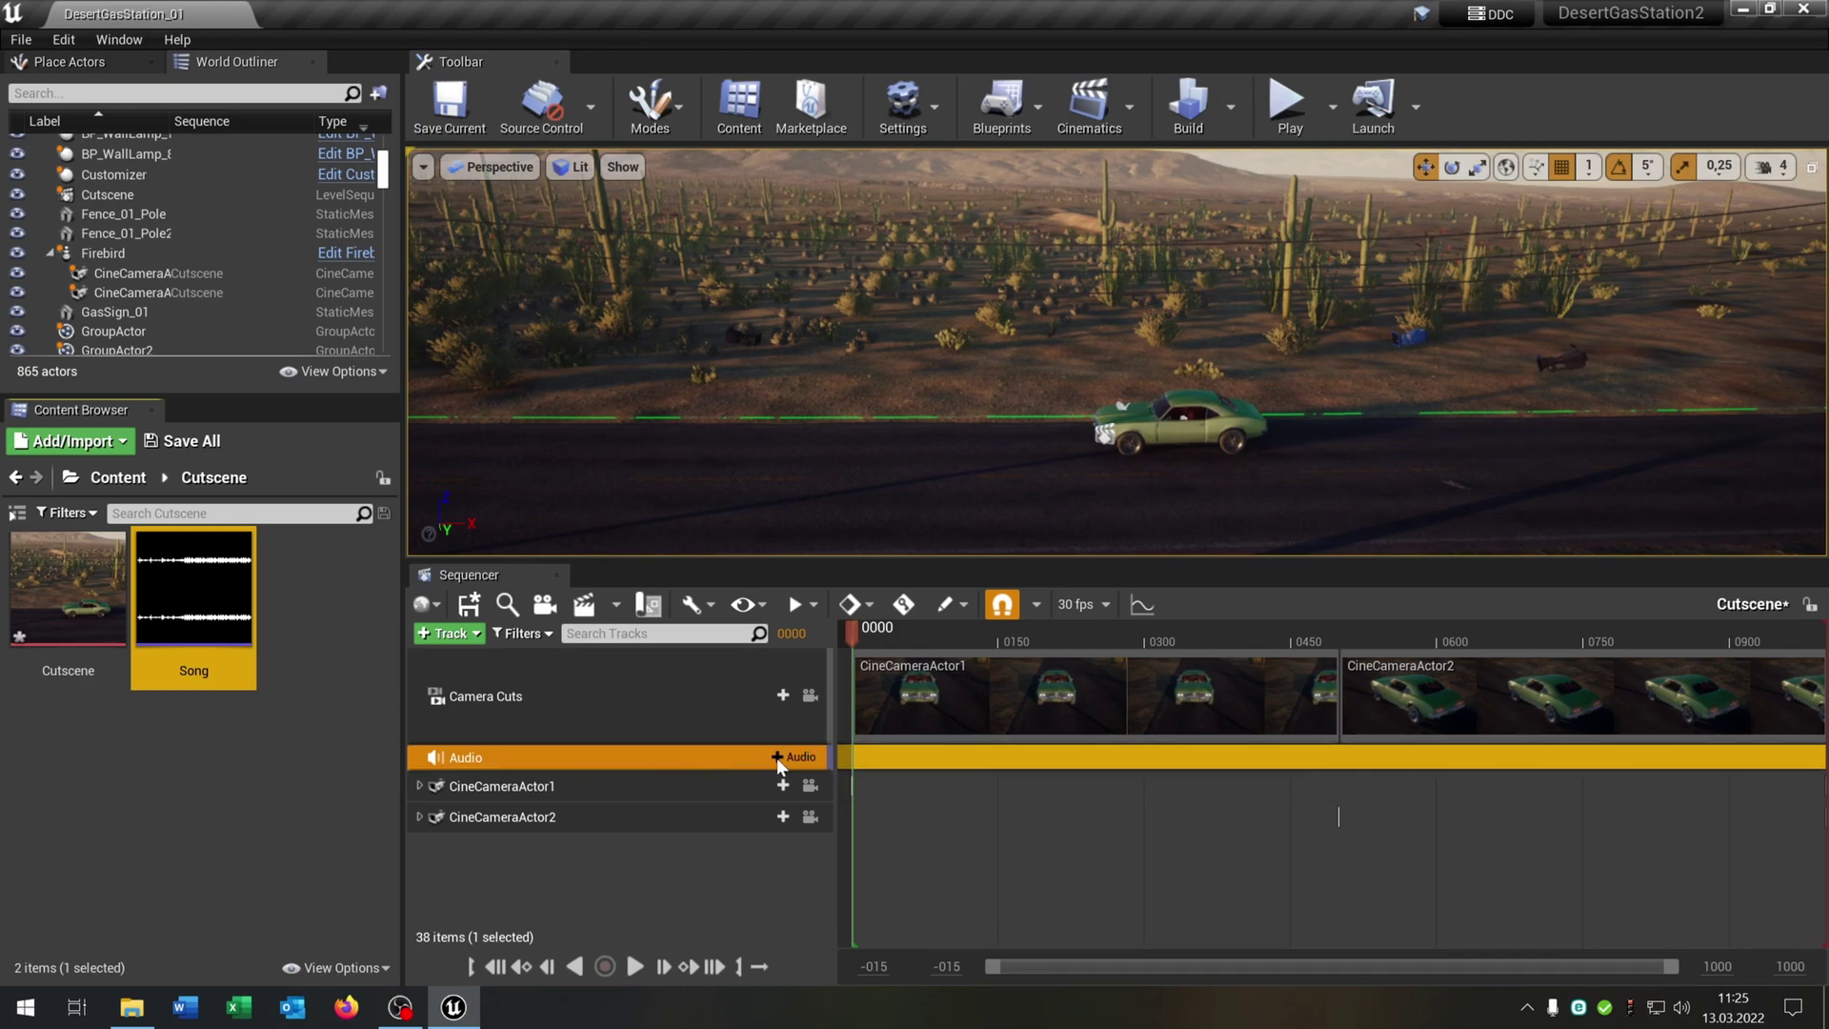
pyautogui.click(785, 756)
pyautogui.write('song')
pyautogui.click(836, 460)
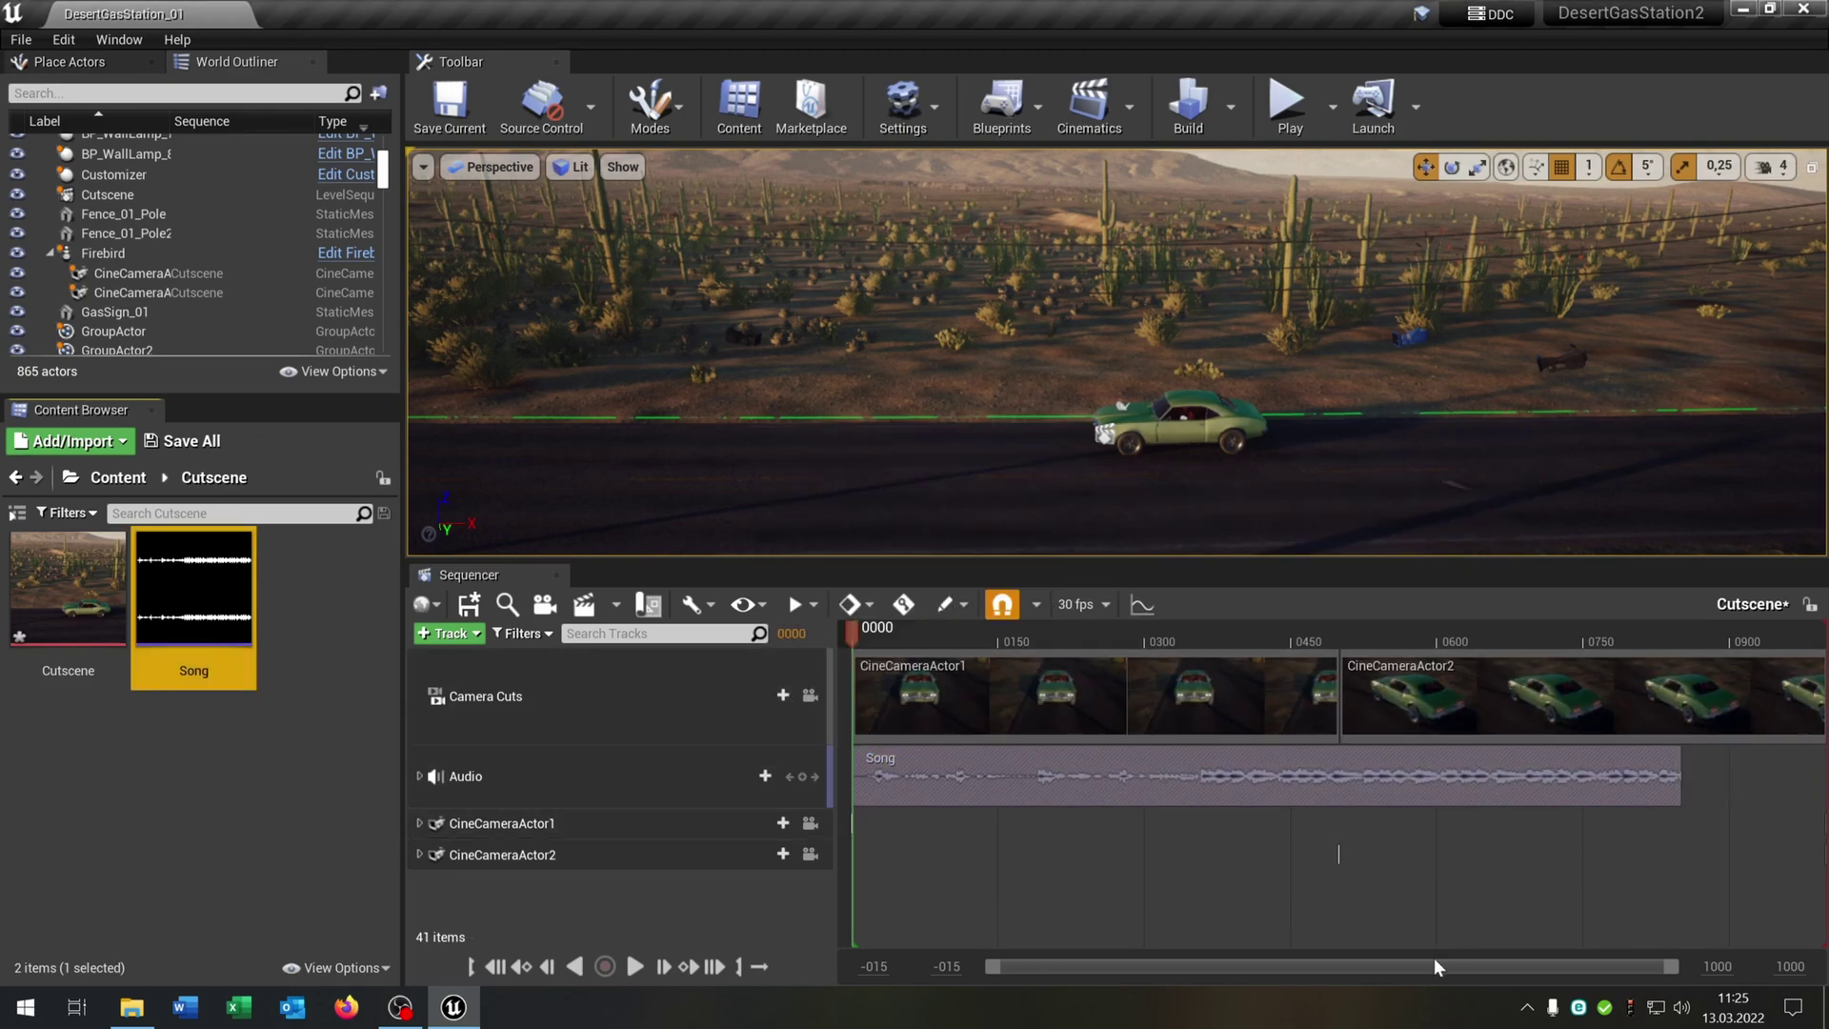
# Return to the start of the sequence and briefly play it to check the song, pausing shortly after.
pyautogui.click(575, 966)
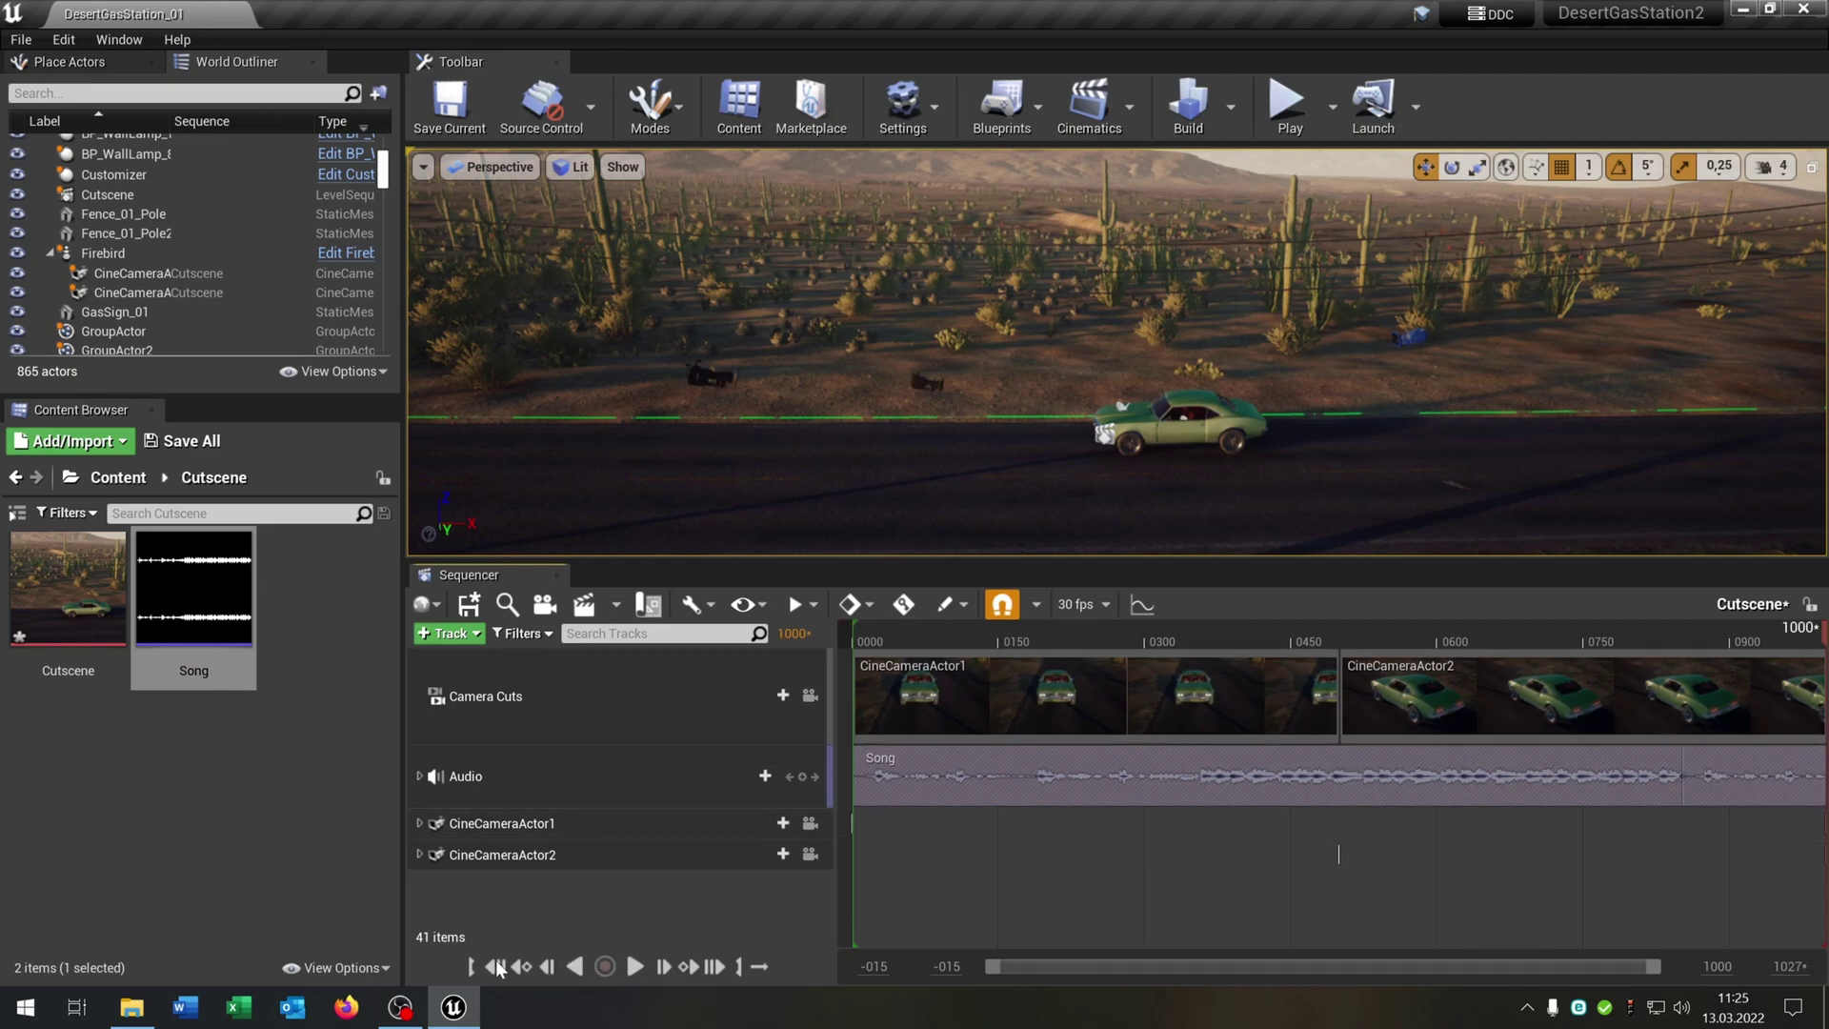
pyautogui.click(498, 967)
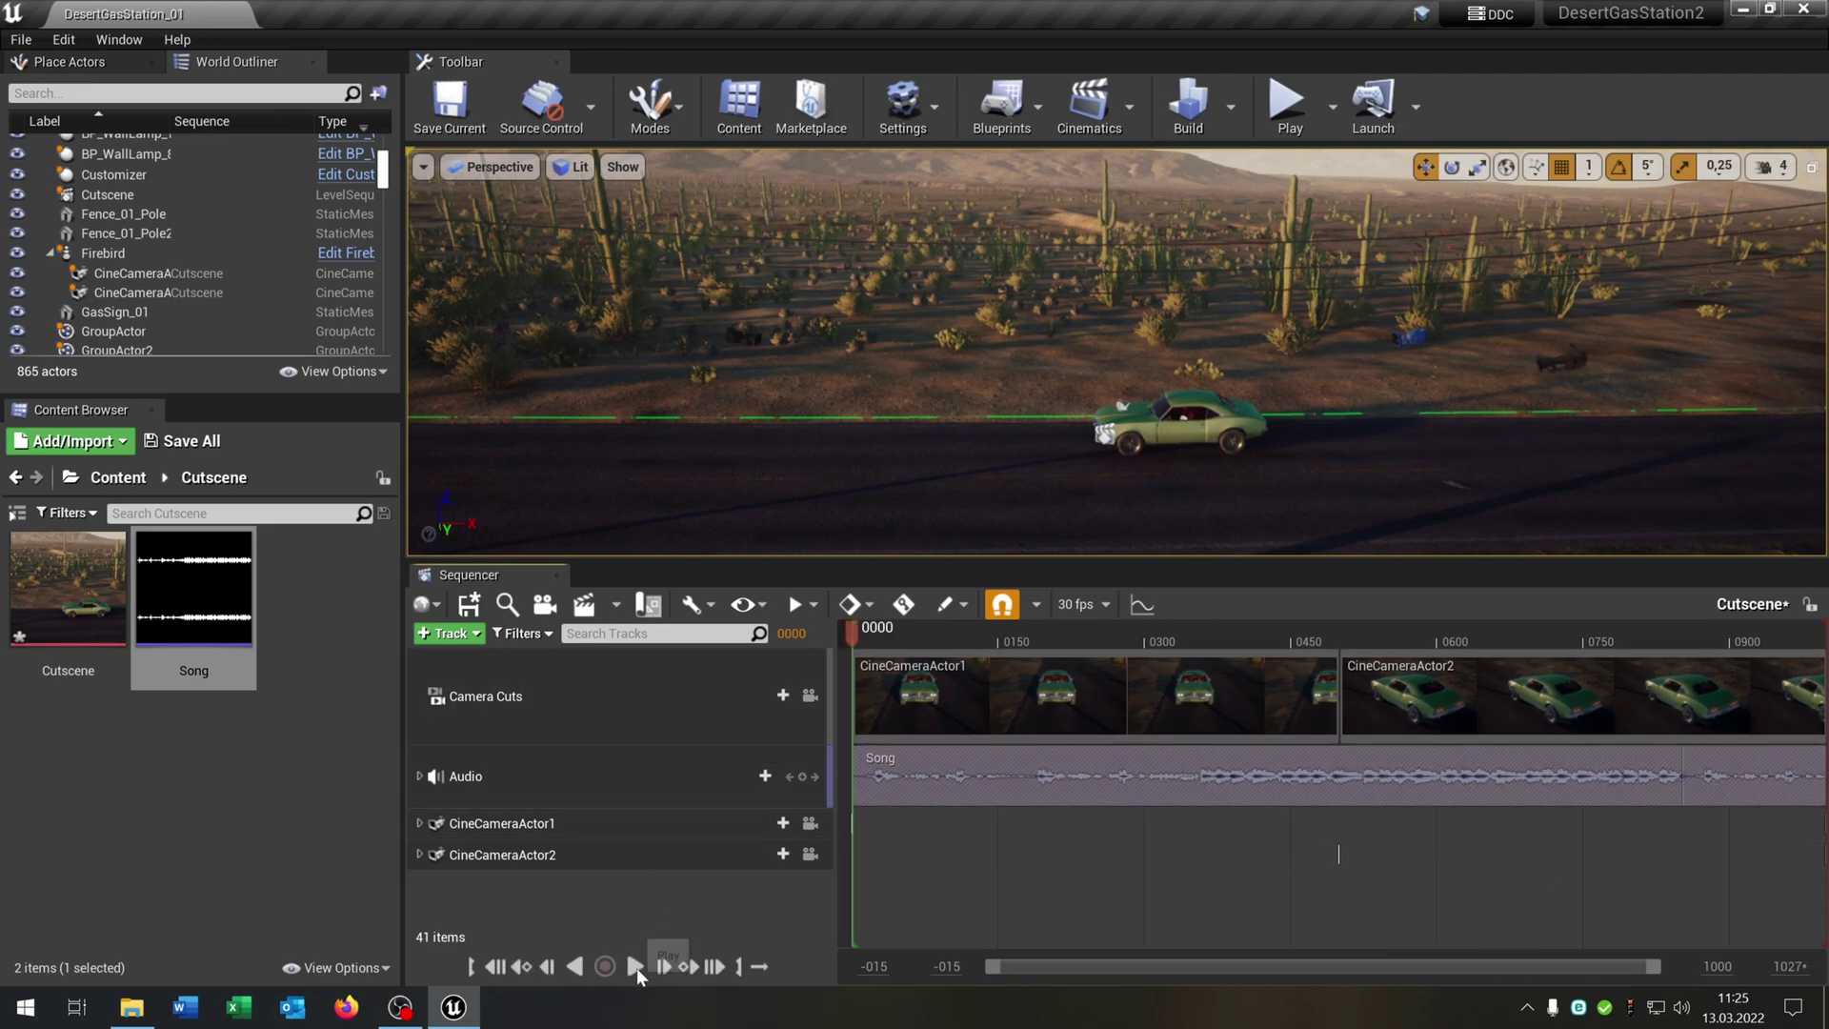
pyautogui.click(634, 966)
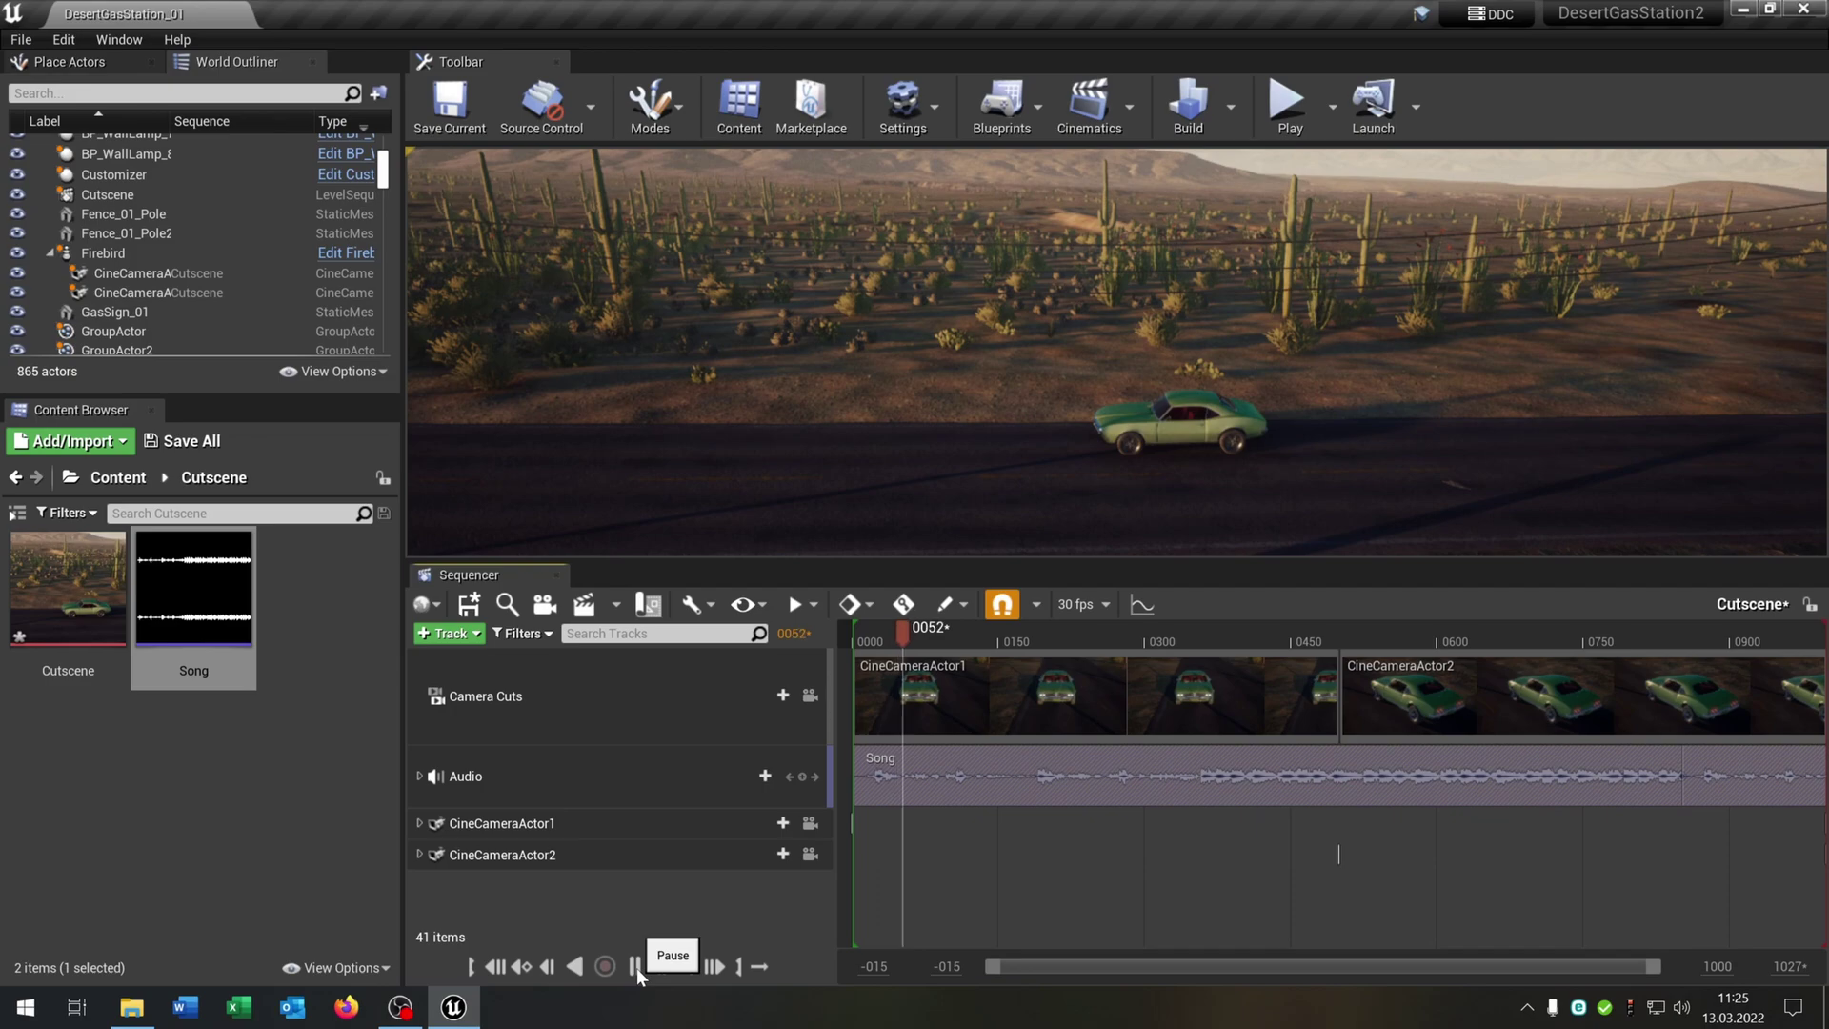
pyautogui.click(634, 966)
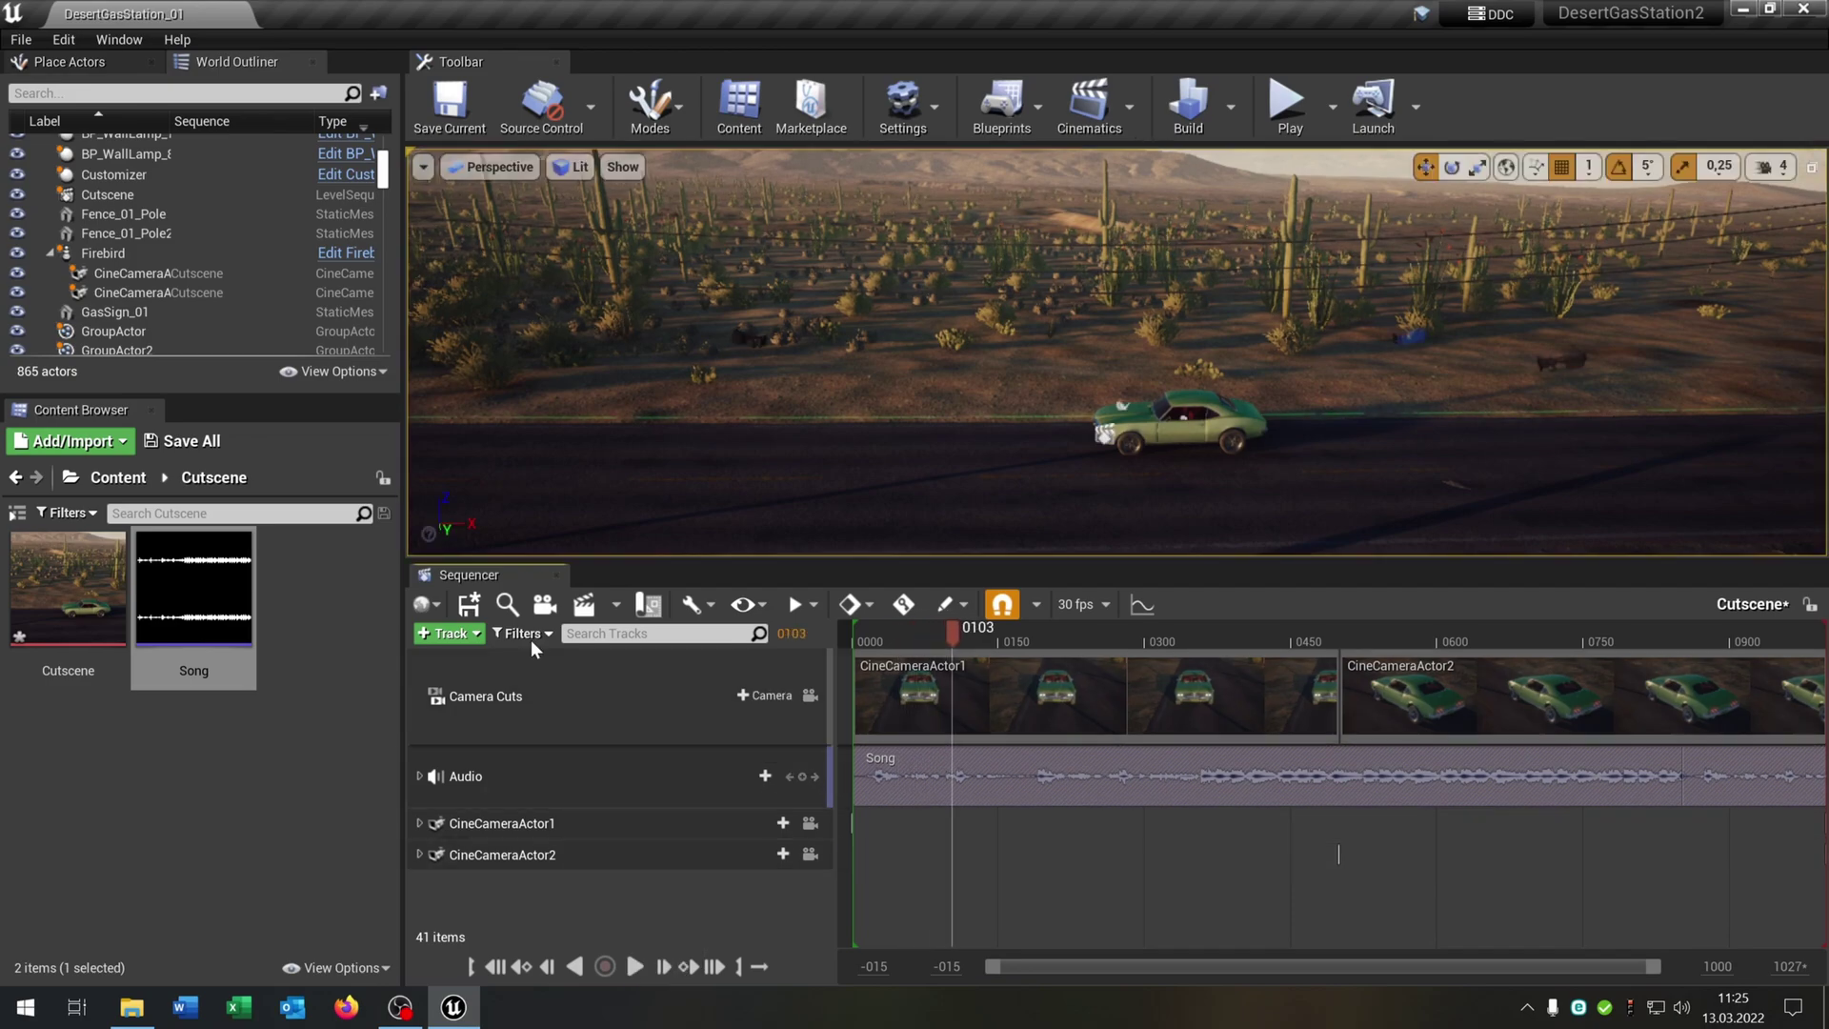
# Save the Cutscene sequence and close the Sequencer.
pyautogui.click(469, 603)
pyautogui.click(561, 576)
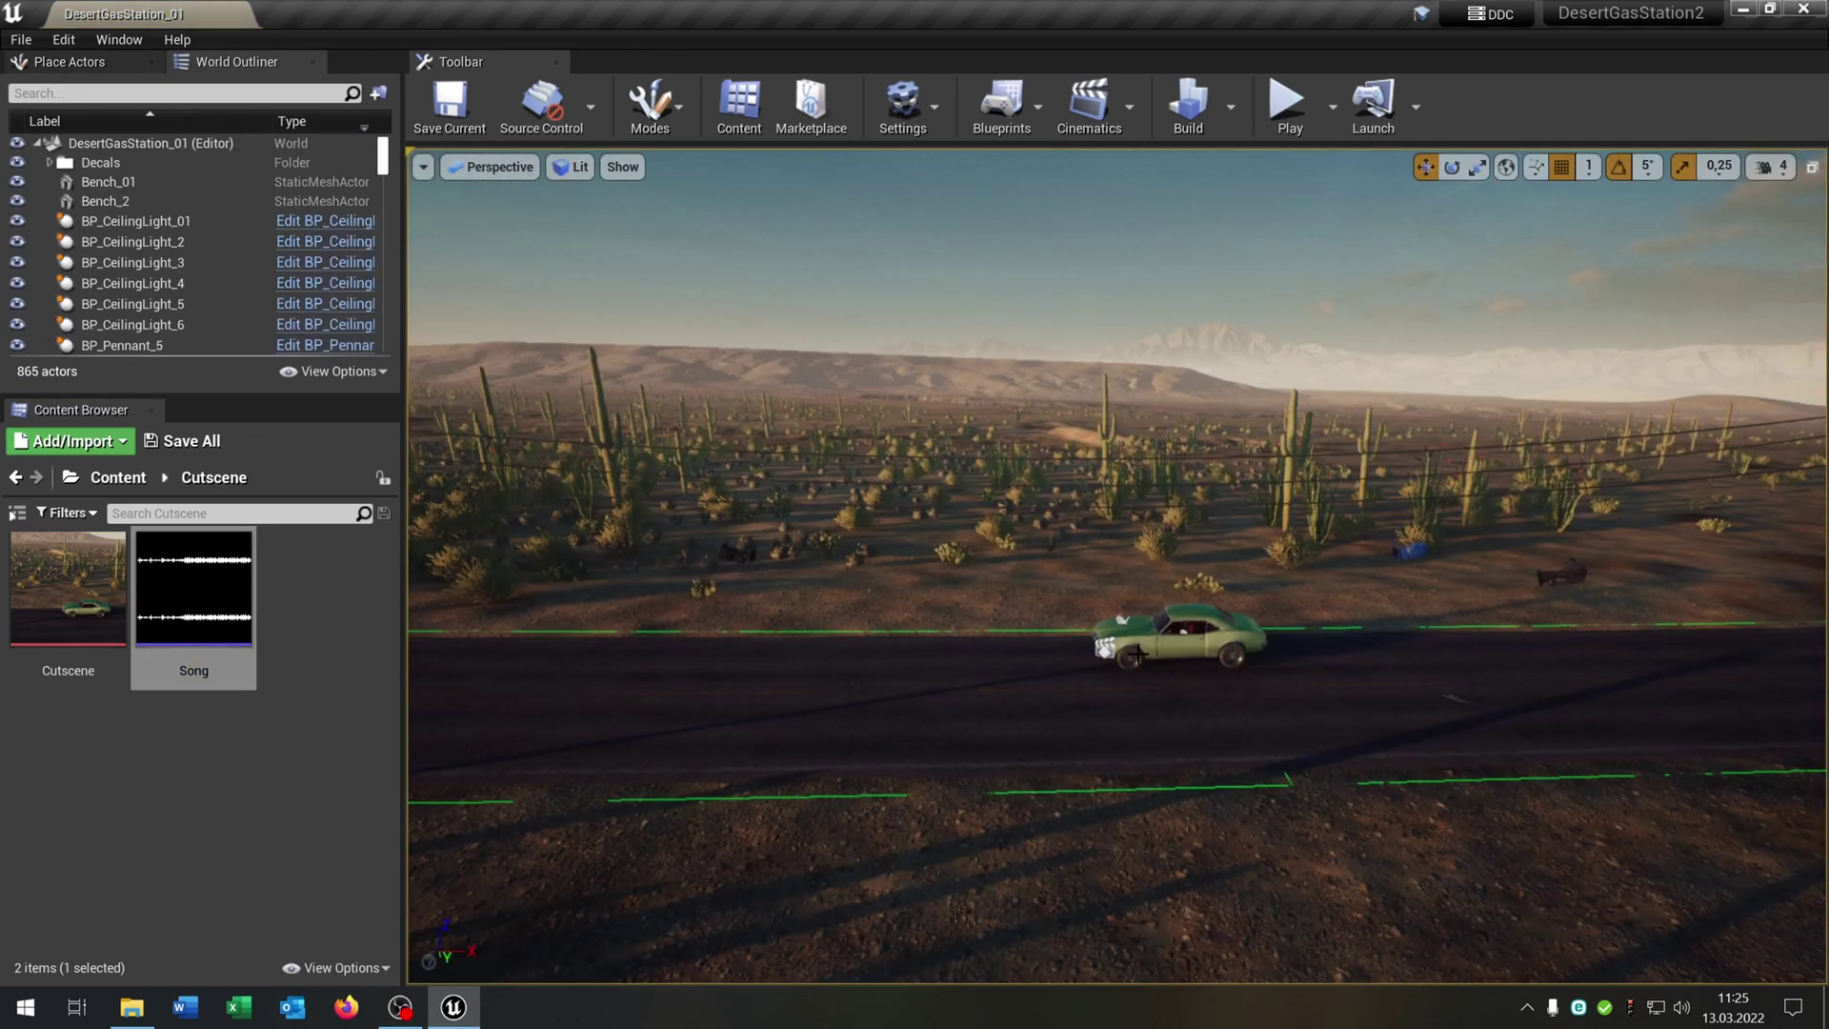
pyautogui.moveTo(1081, 642); pyautogui.dragTo(1181, 684, button='right')
pyautogui.press('w')
pyautogui.moveTo(1095, 636); pyautogui.dragTo(1048, 647, button='right')
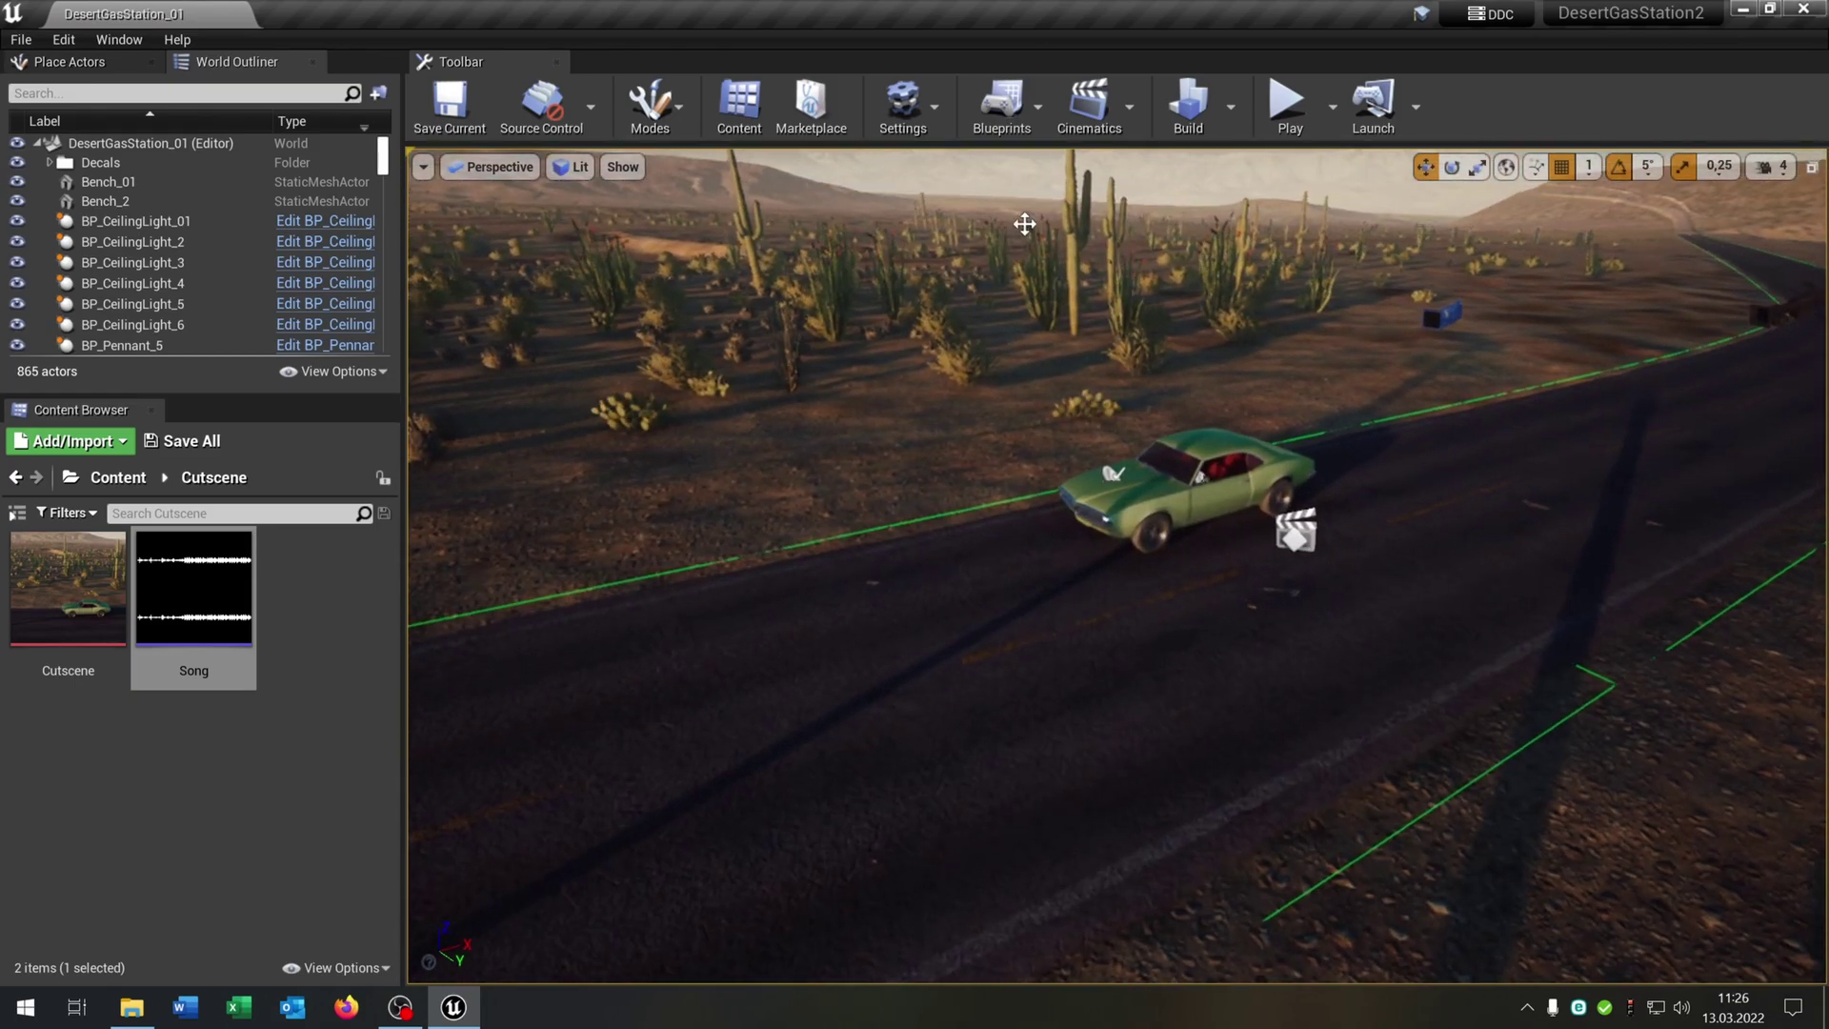
pyautogui.moveTo(1187, 537); pyautogui.dragTo(1009, 463, button='right')
pyautogui.moveTo(1120, 538); pyautogui.dragTo(1201, 574, button='right')
pyautogui.moveTo(840, 400); pyautogui.dragTo(967, 150, button='right')
# Open the Level Blueprint and add a BeginPlay event to its Event Graph.
pyautogui.click(1029, 106)
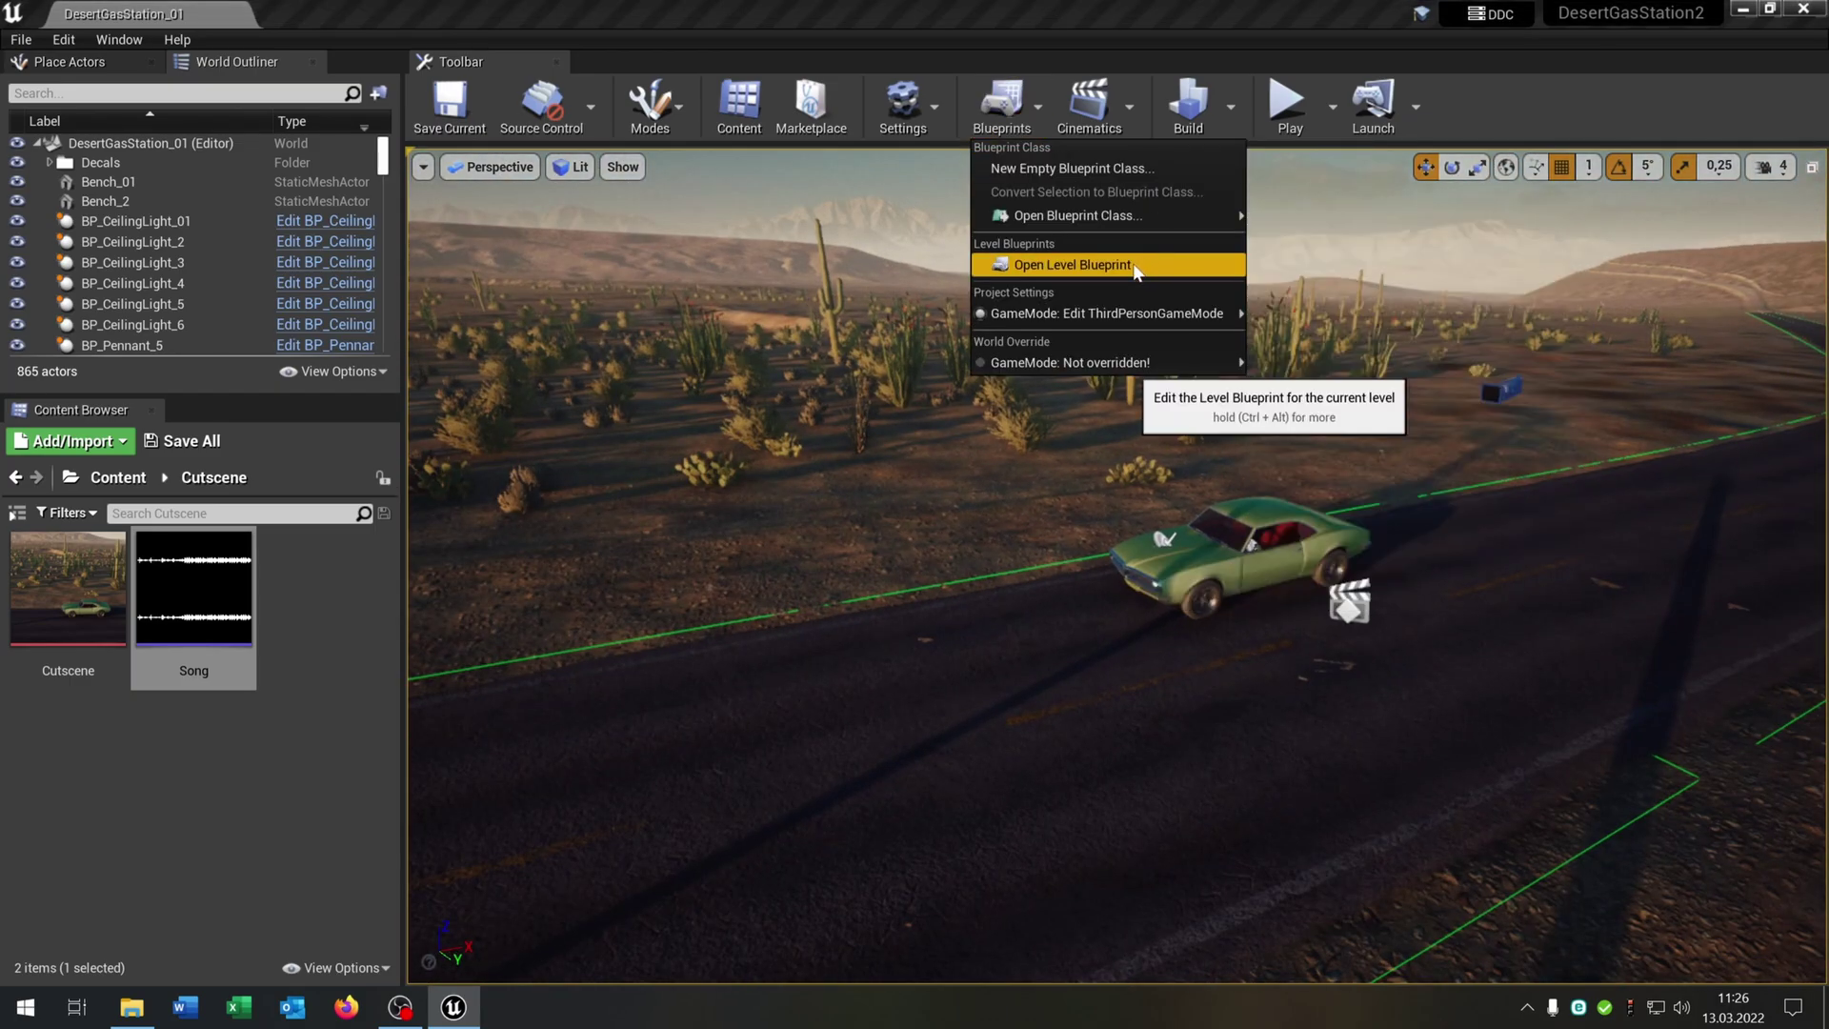
pyautogui.click(1066, 262)
pyautogui.rightClick(876, 486)
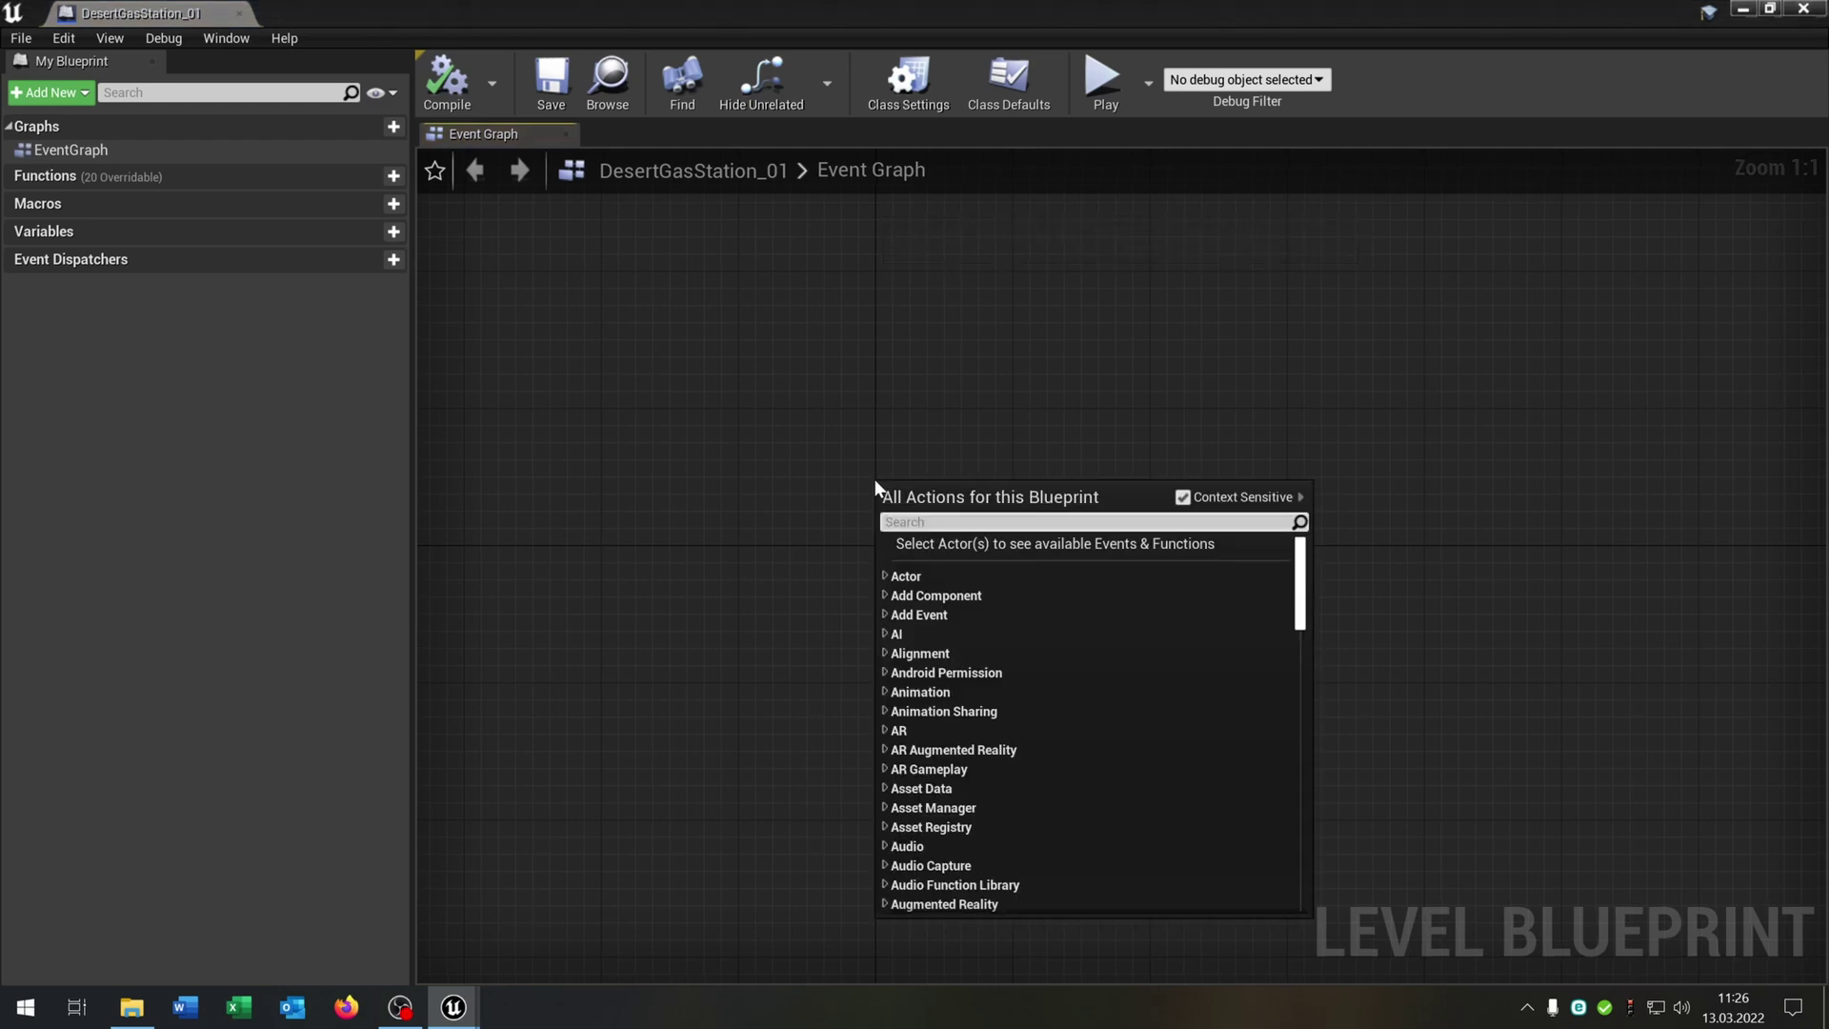
pyautogui.write('begin')
pyautogui.press('Return')
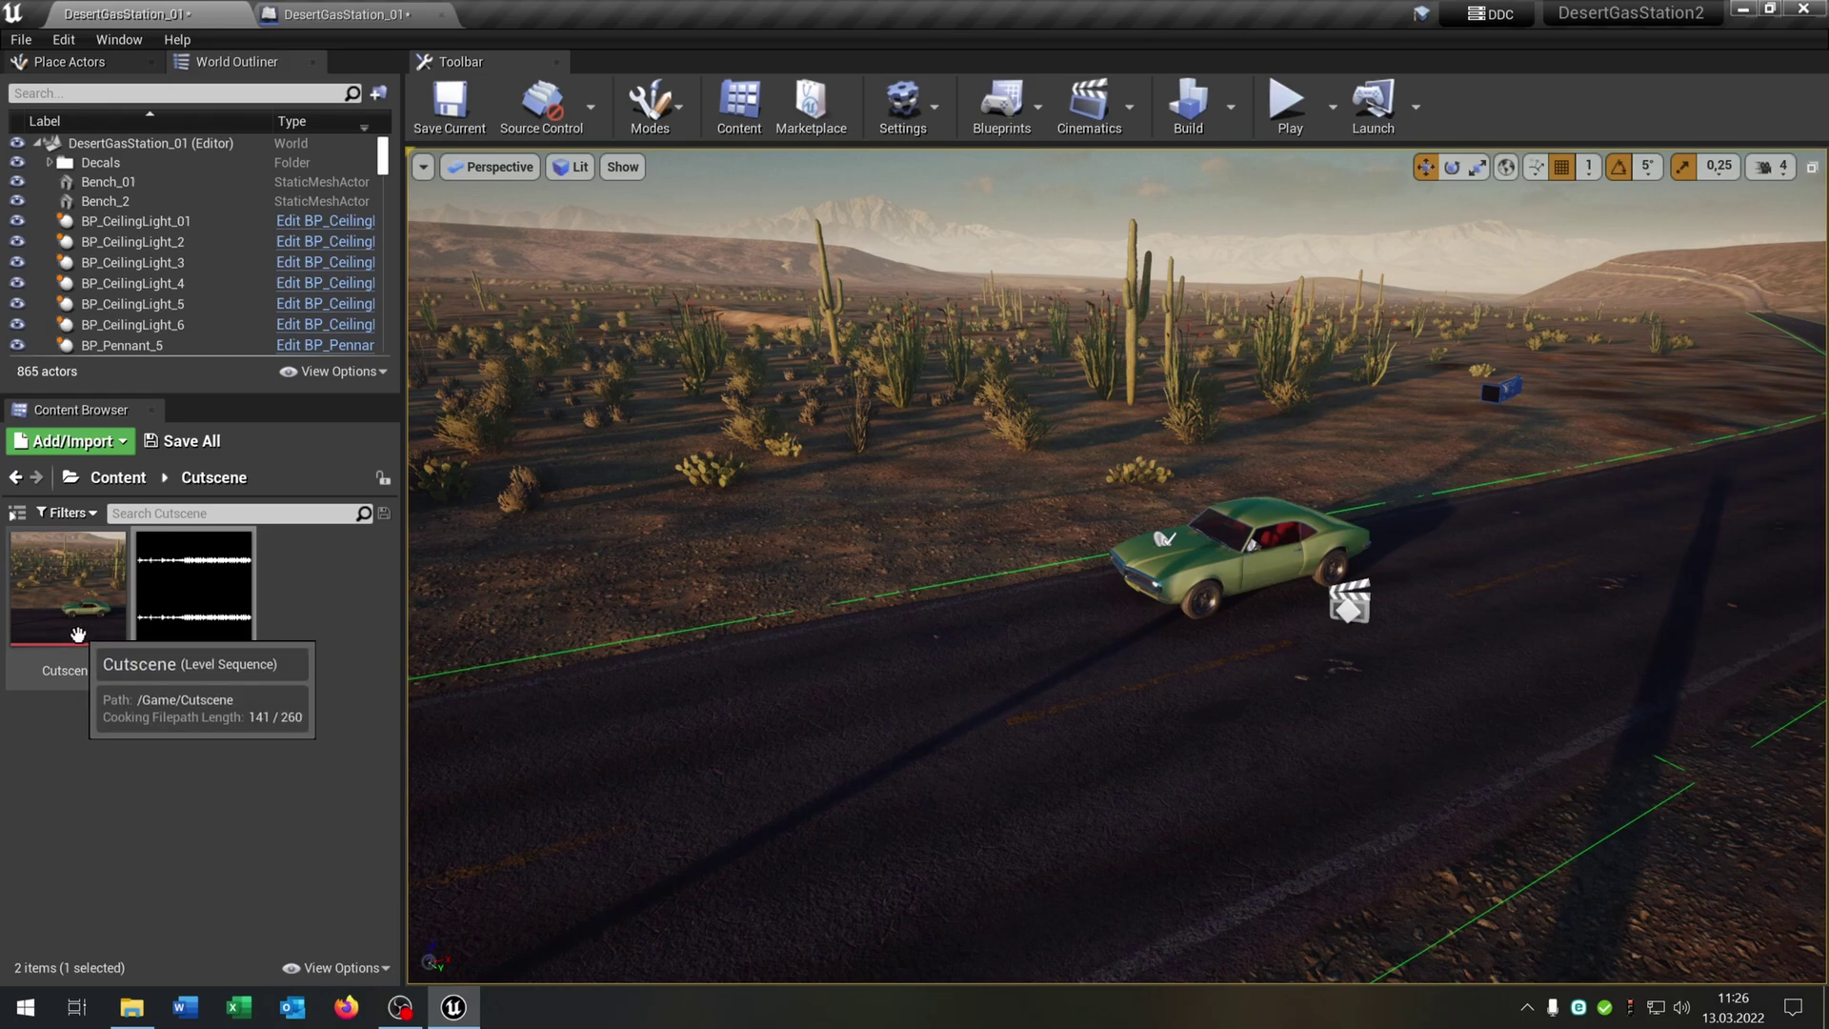
# Select the Cutscene level sequence actor in the level and add a reference to it in the Level Blueprint's Event Graph.
pyautogui.click(77, 633)
pyautogui.click(1363, 612)
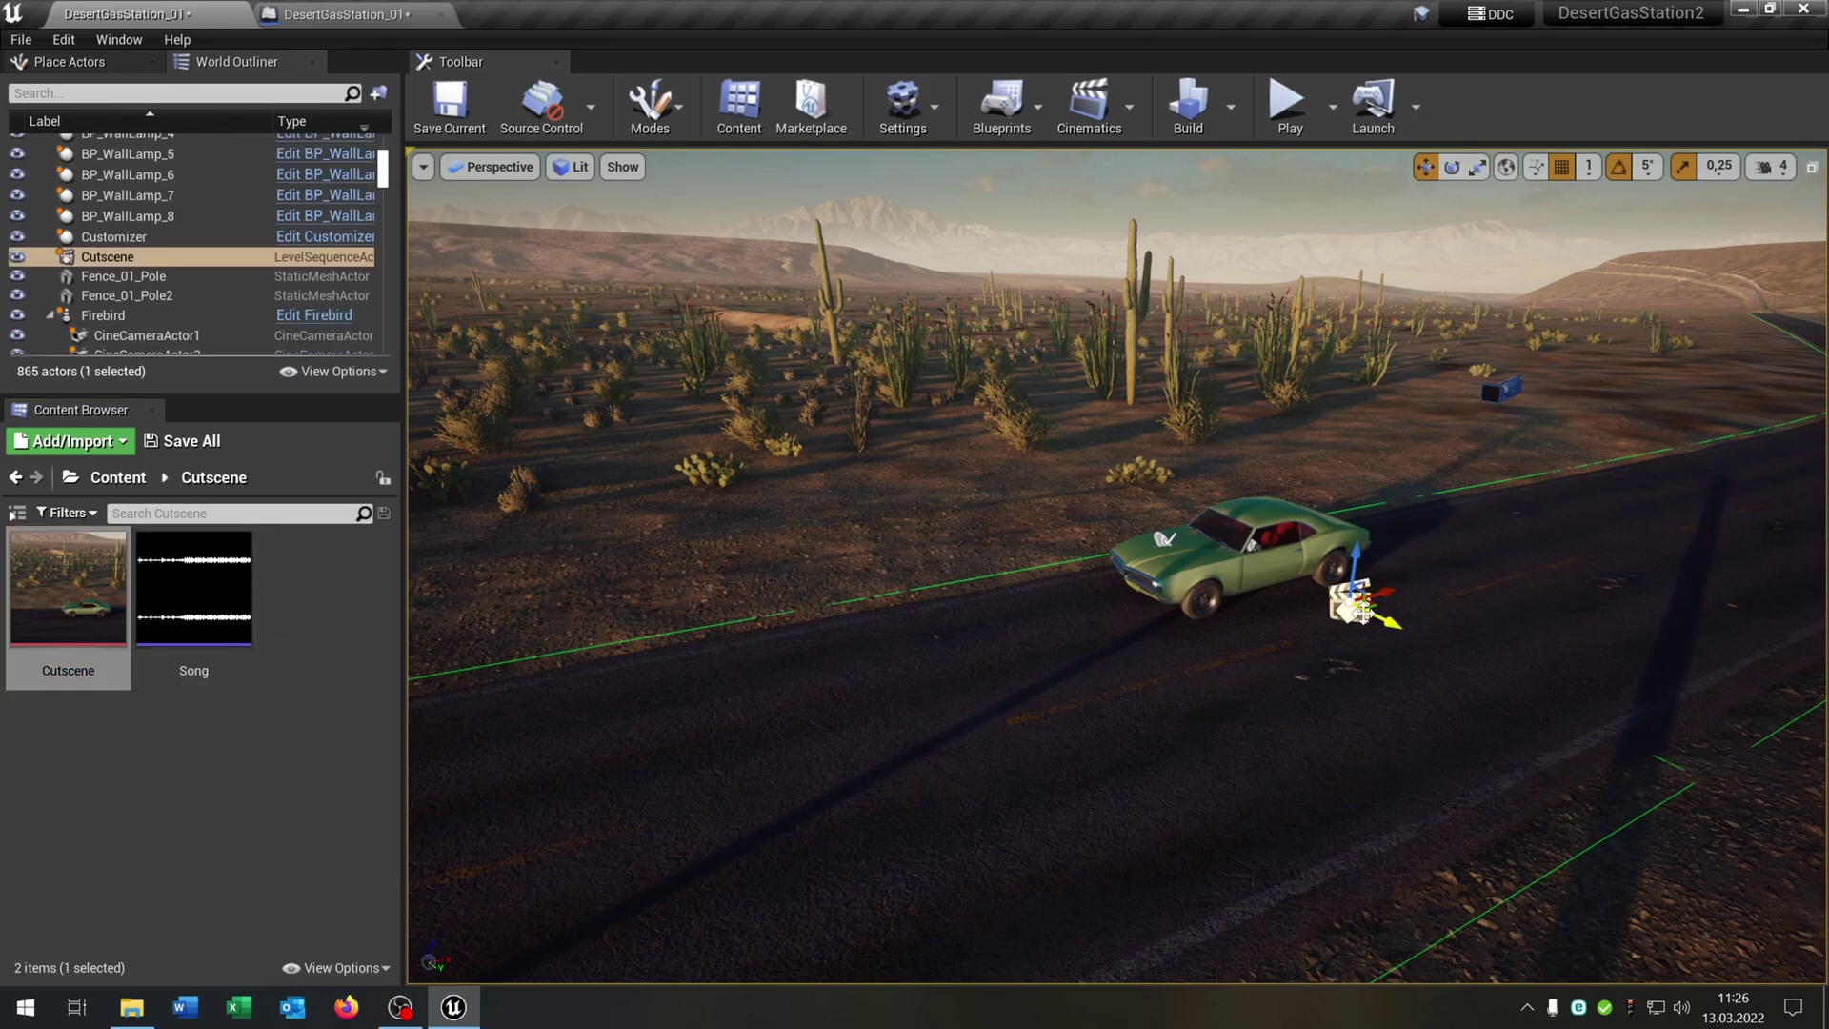
pyautogui.moveTo(1074, 373); pyautogui.dragTo(1109, 389, button='right')
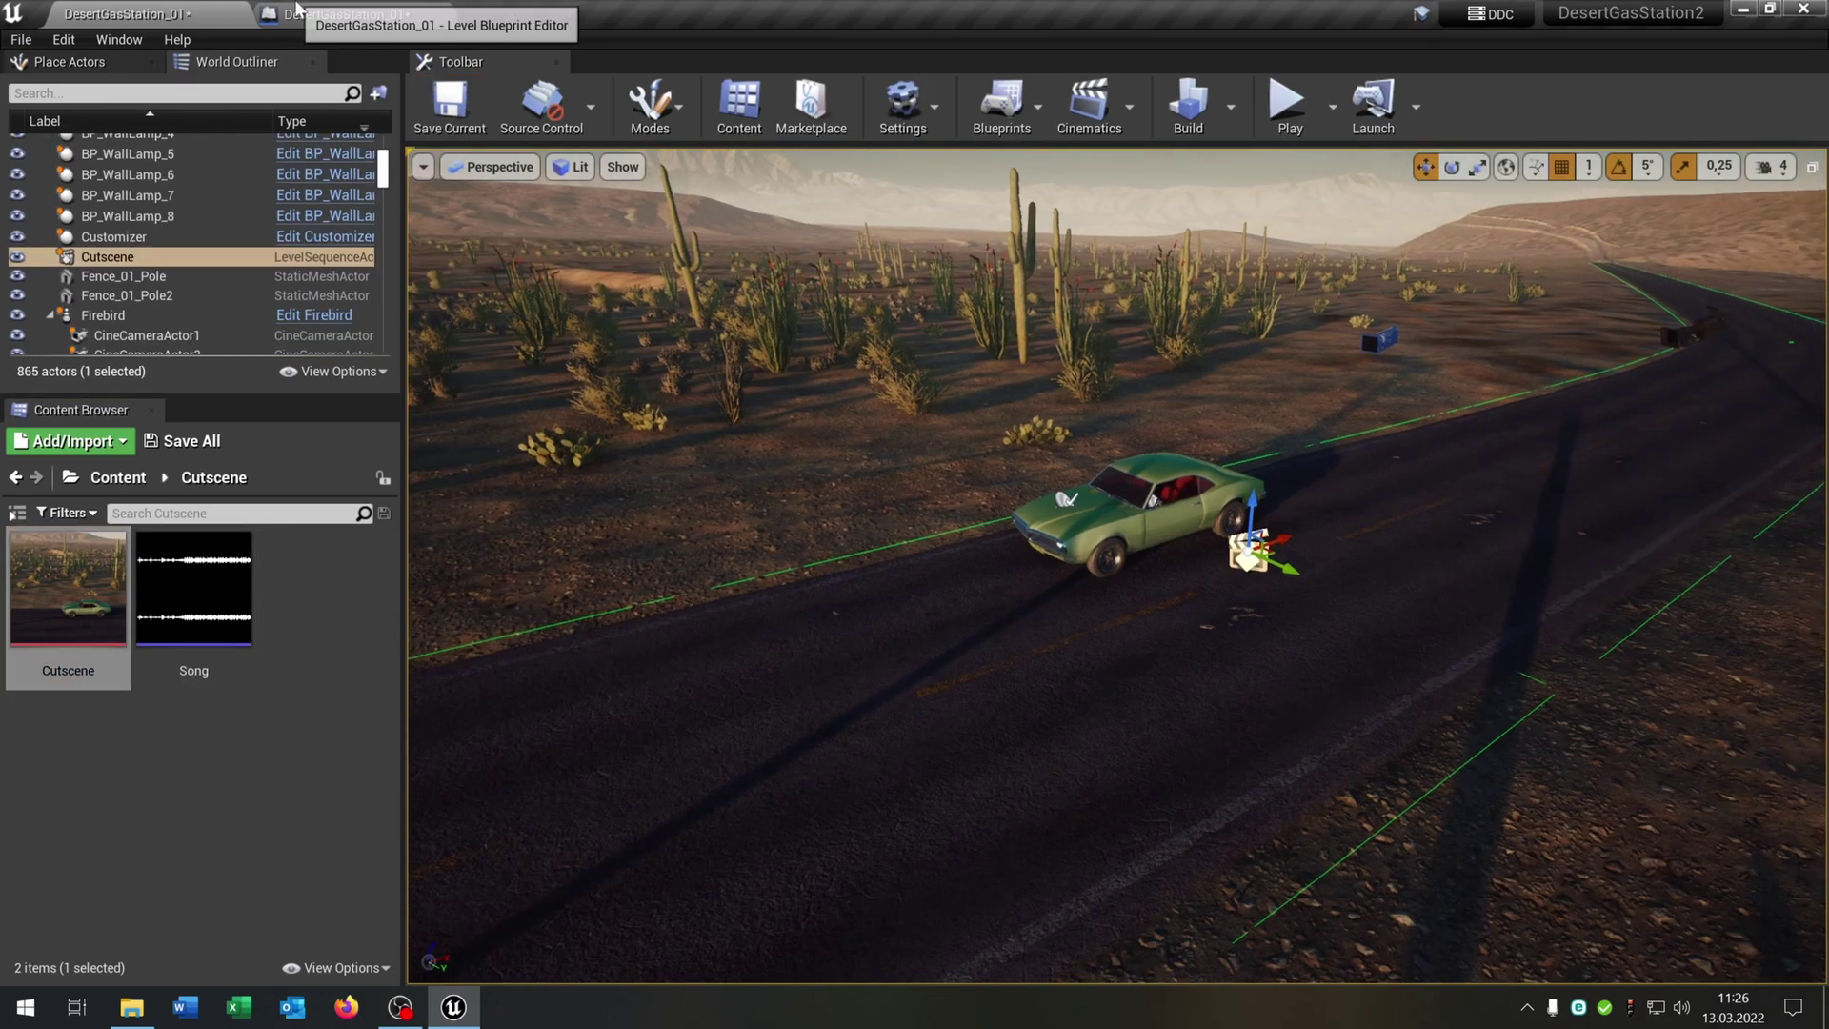
pyautogui.click(345, 14)
pyautogui.rightClick(844, 676)
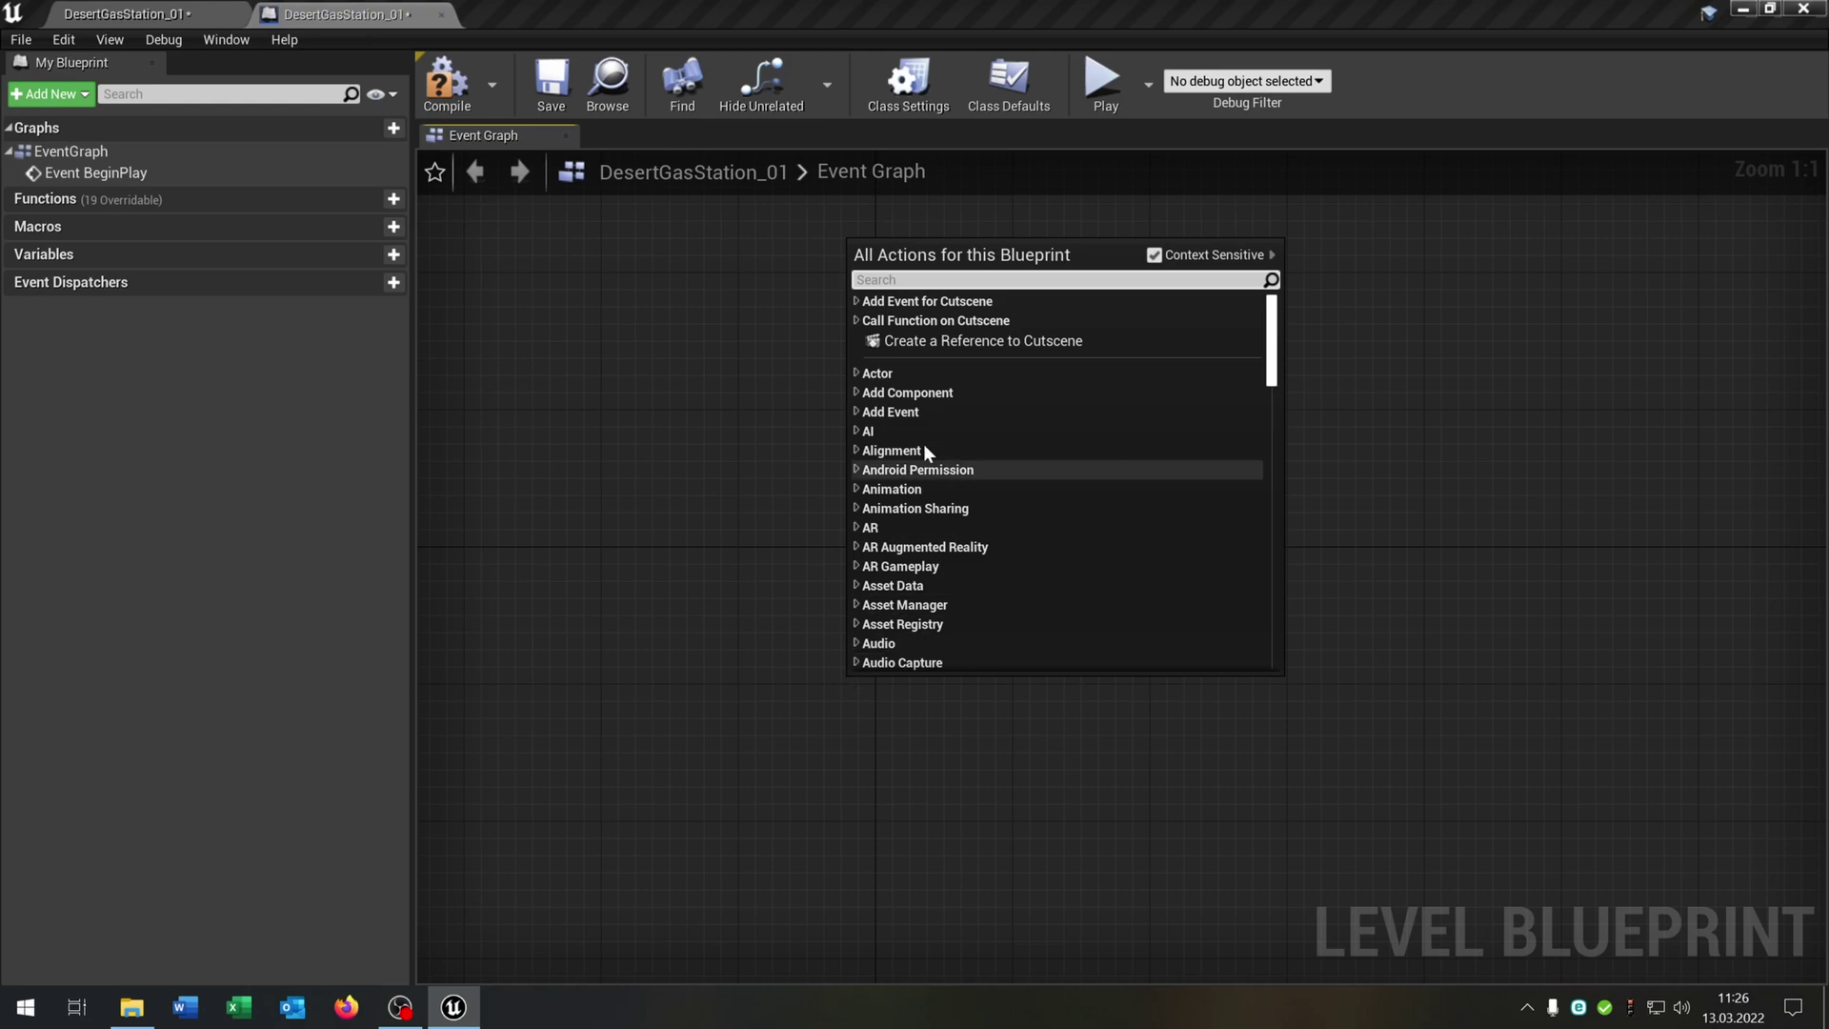
pyautogui.click(971, 340)
pyautogui.moveTo(1145, 695); pyautogui.dragTo(907, 657, button='right')
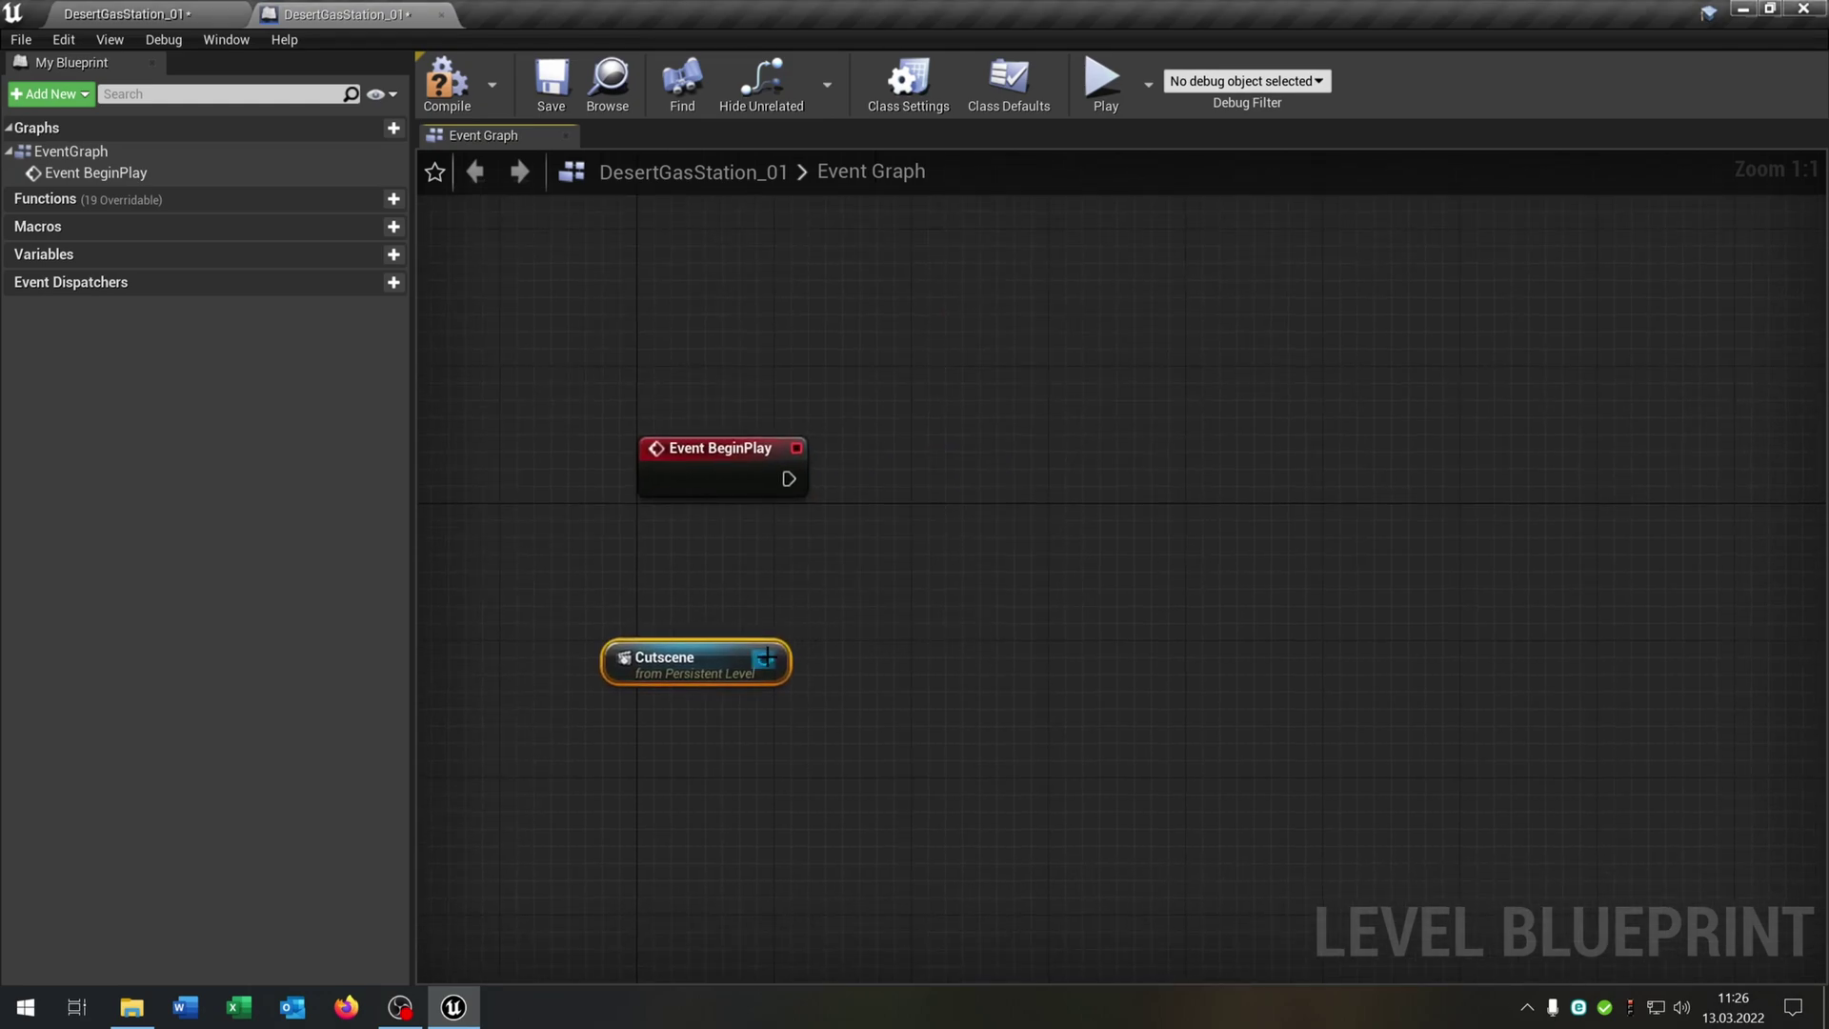
# Add a Play (SequencePlayer) call on the Cutscene reference, triggered by Event BeginPlay, and save the Level Blueprint.
pyautogui.moveTo(764, 658); pyautogui.dragTo(943, 540)
pyautogui.write('play')
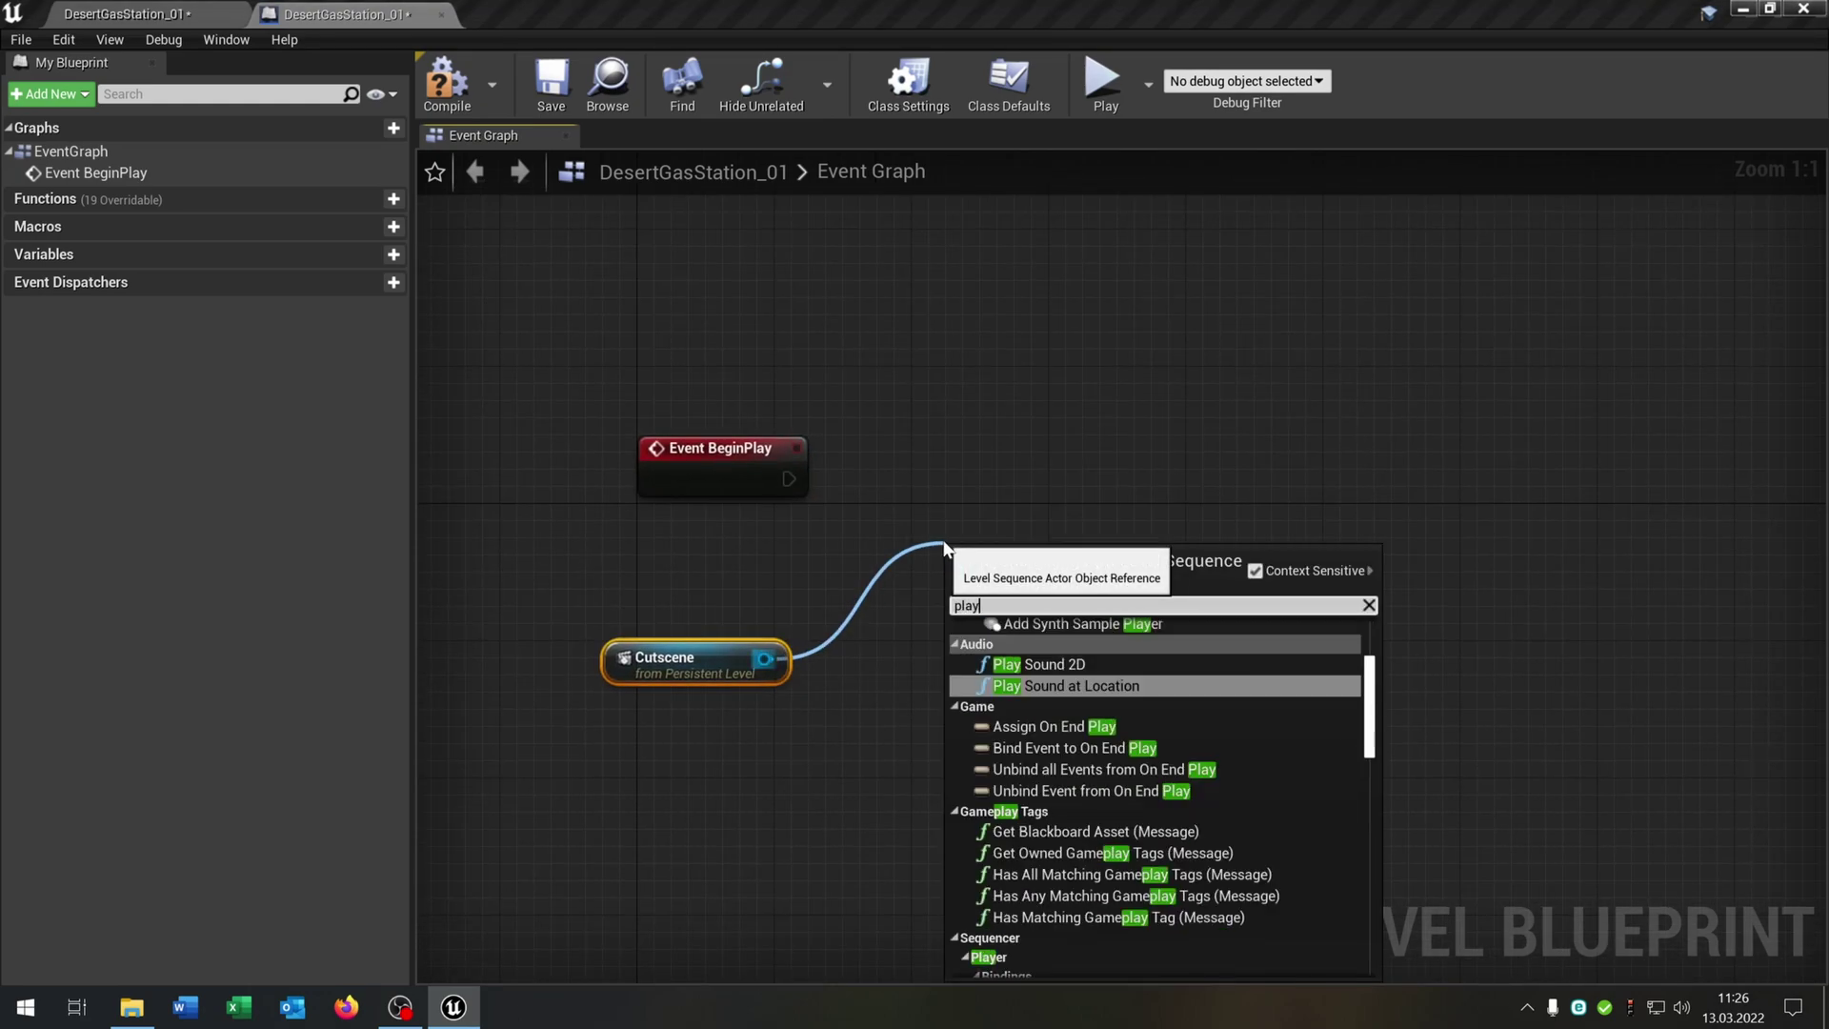
pyautogui.scroll(-3, 1068, 787)
pyautogui.scroll(-5, 1069, 787)
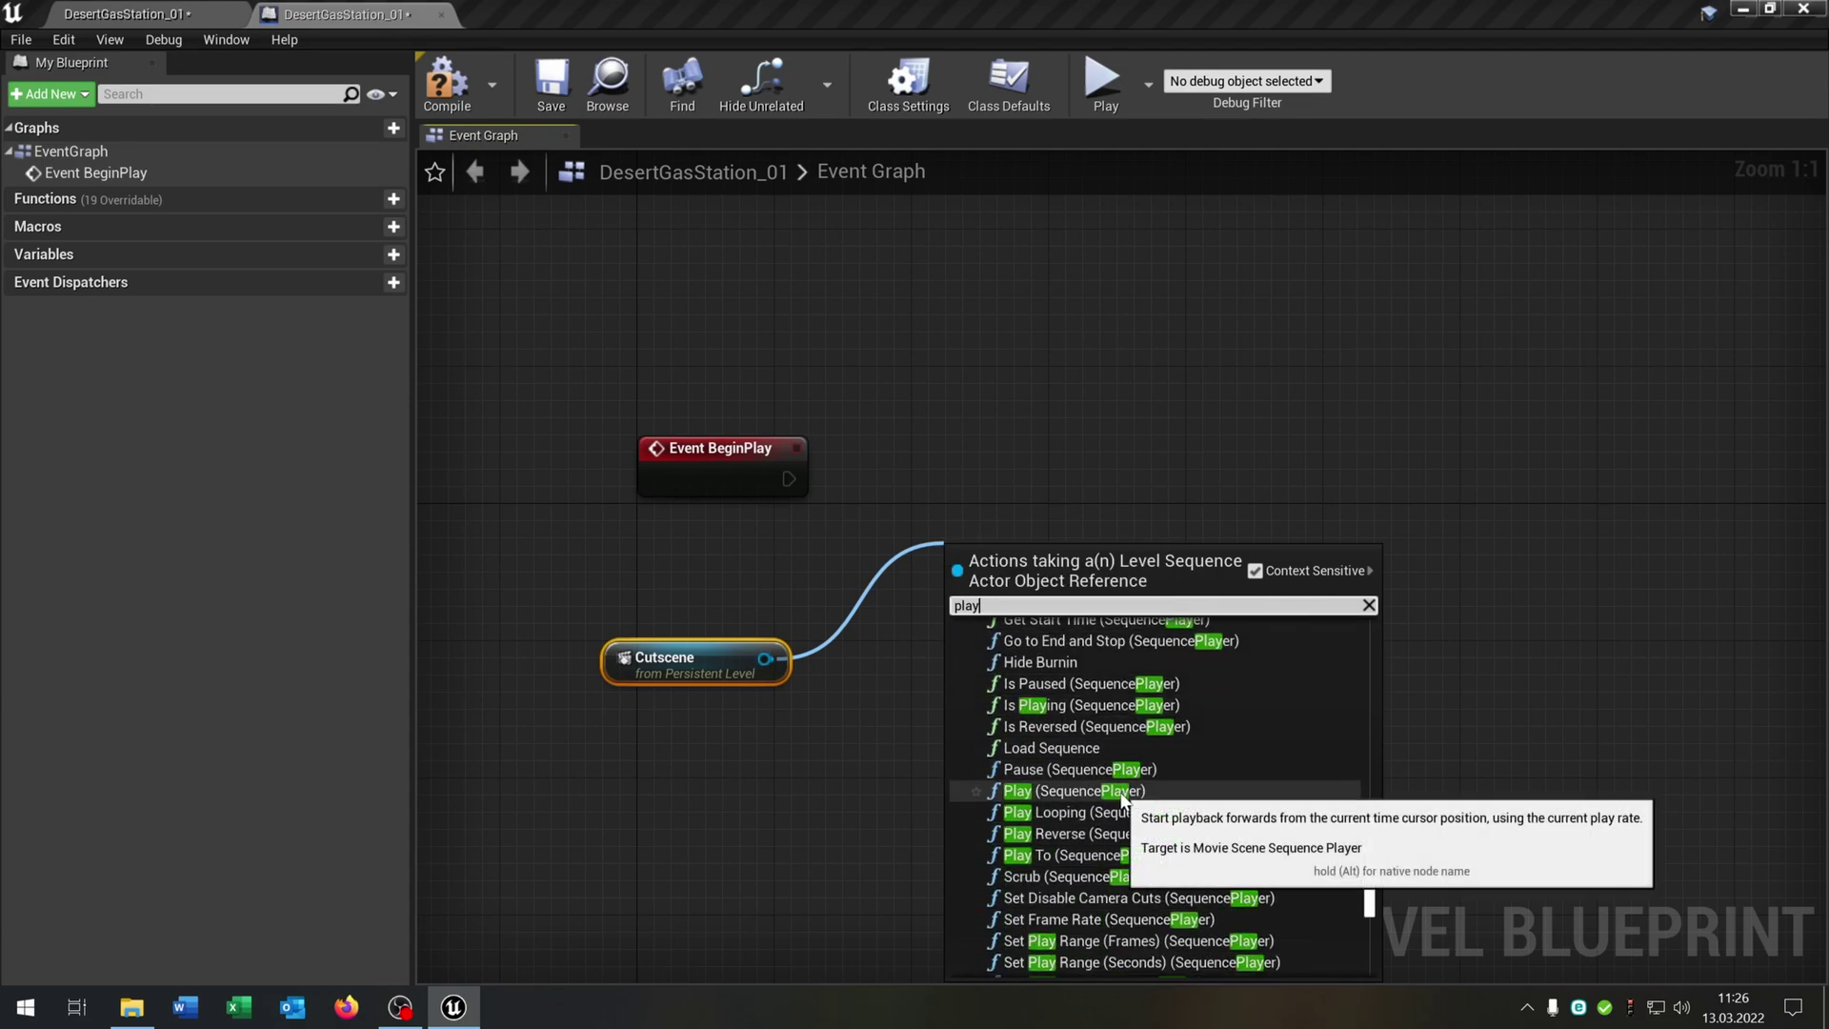
pyautogui.click(1121, 796)
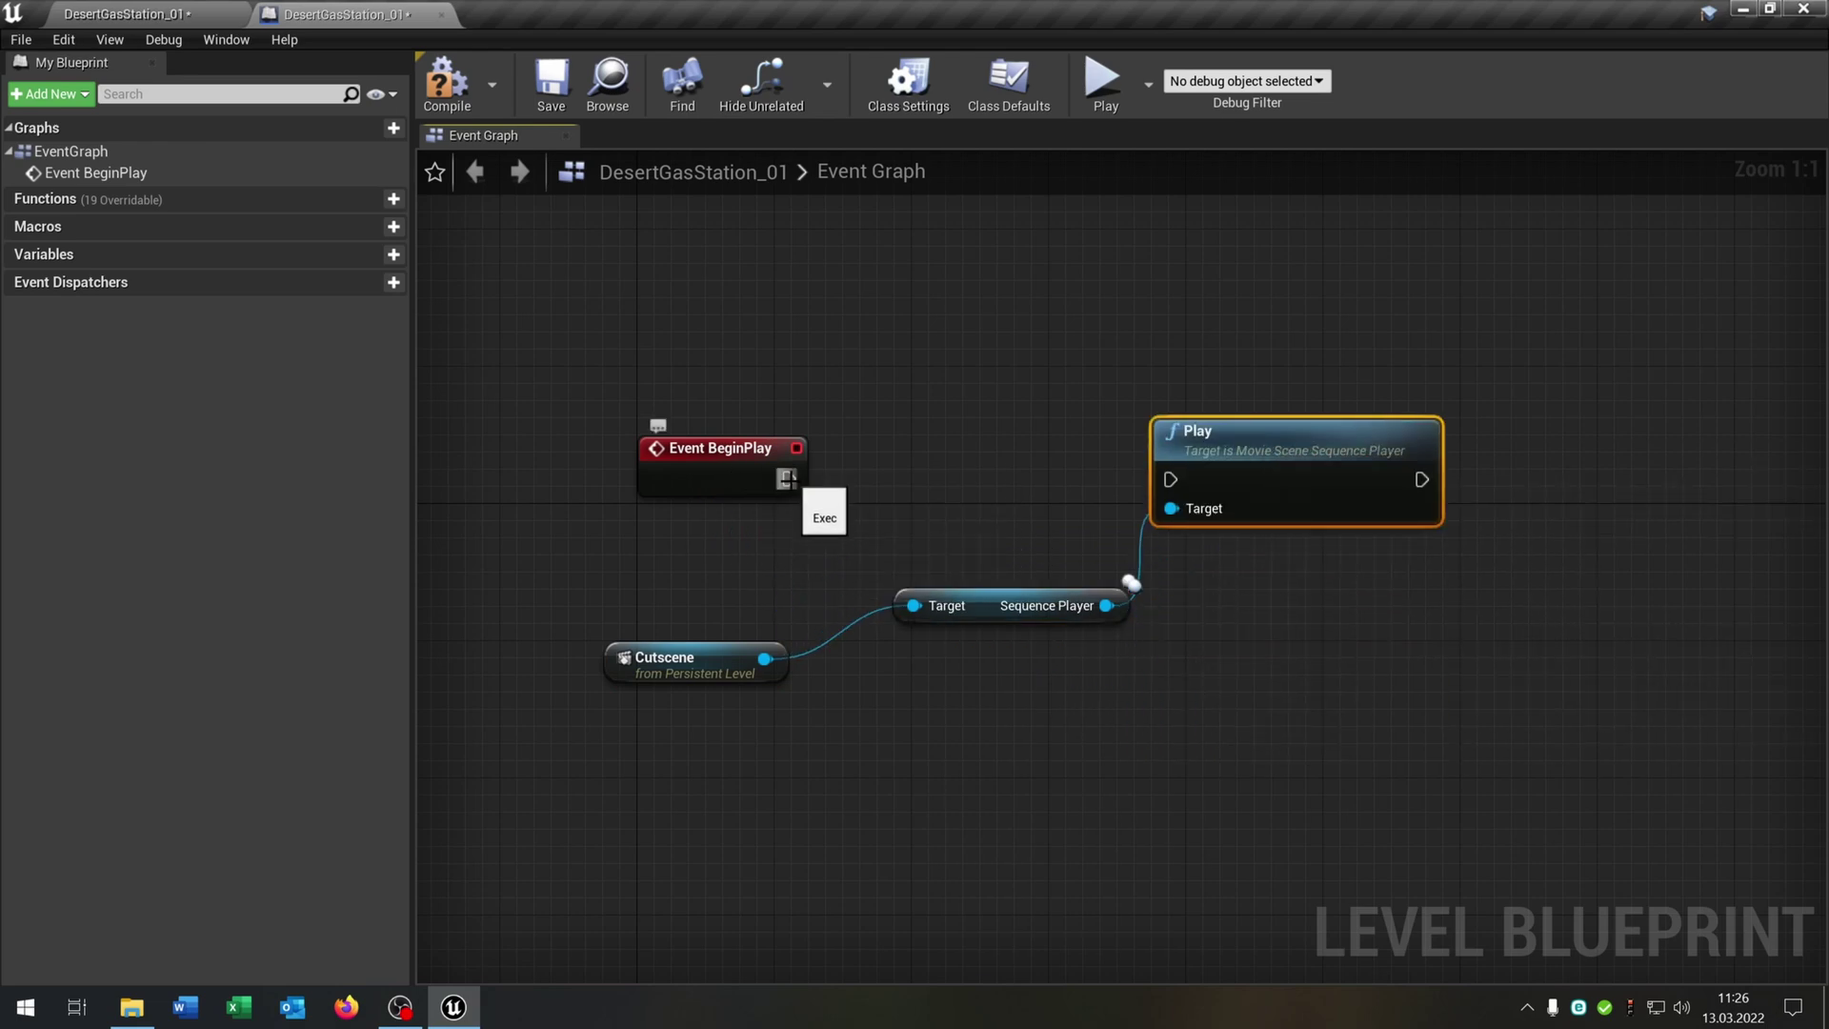
pyautogui.moveTo(789, 479); pyautogui.dragTo(1171, 479)
pyautogui.click(551, 84)
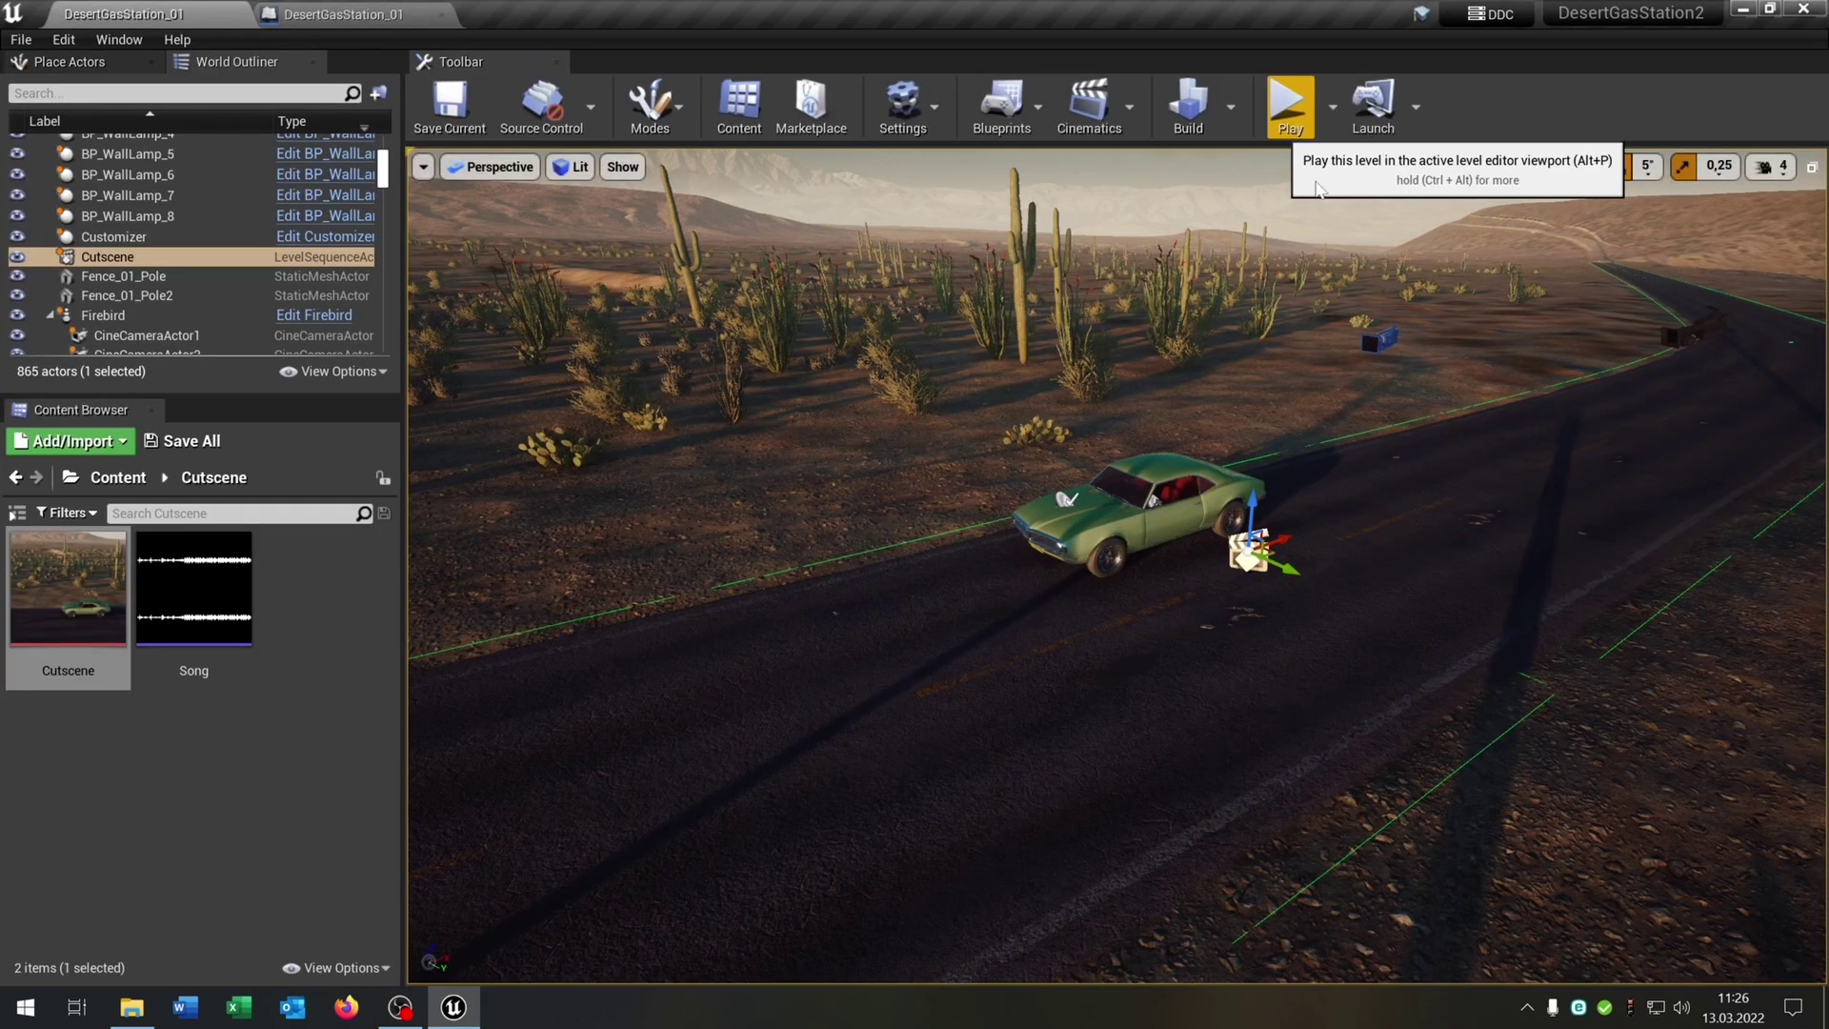
# Play the level in the viewport to test the whole cutscene, and walk the character toward the gas station once it ends.
pyautogui.hotkey('alt', 'p')
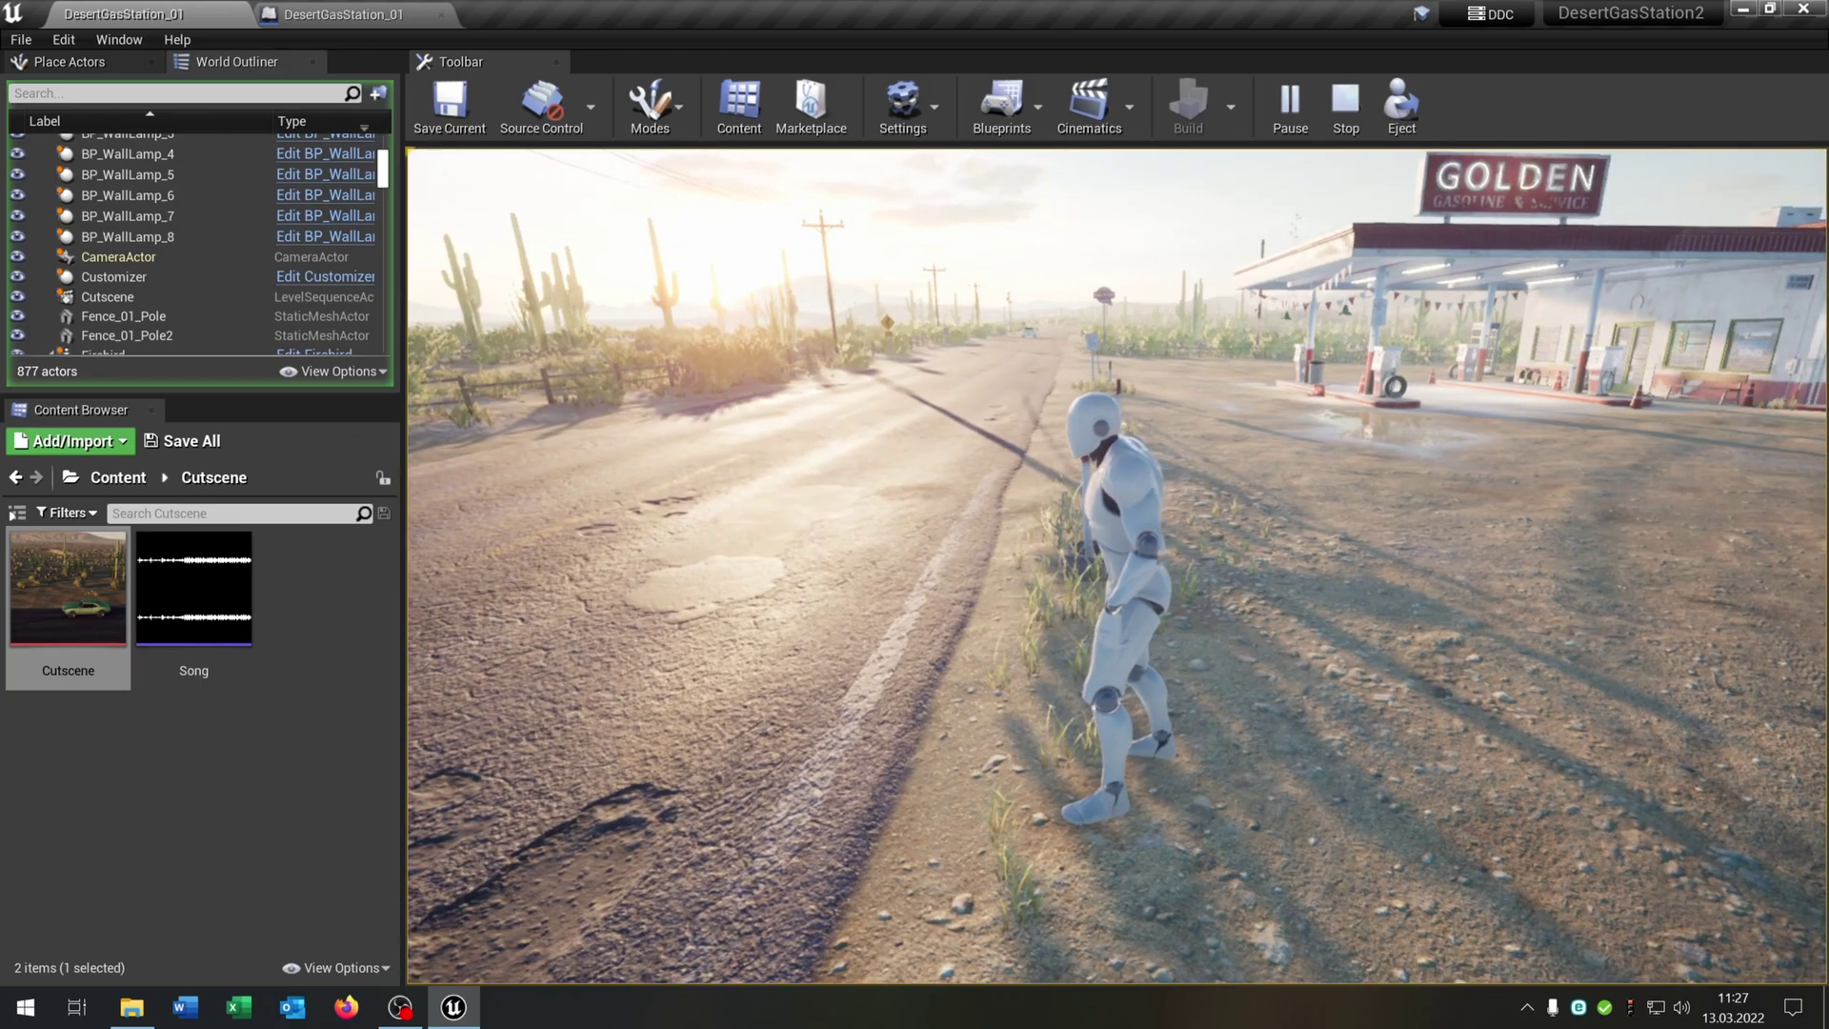
pyautogui.press('d')
pyautogui.press('w')
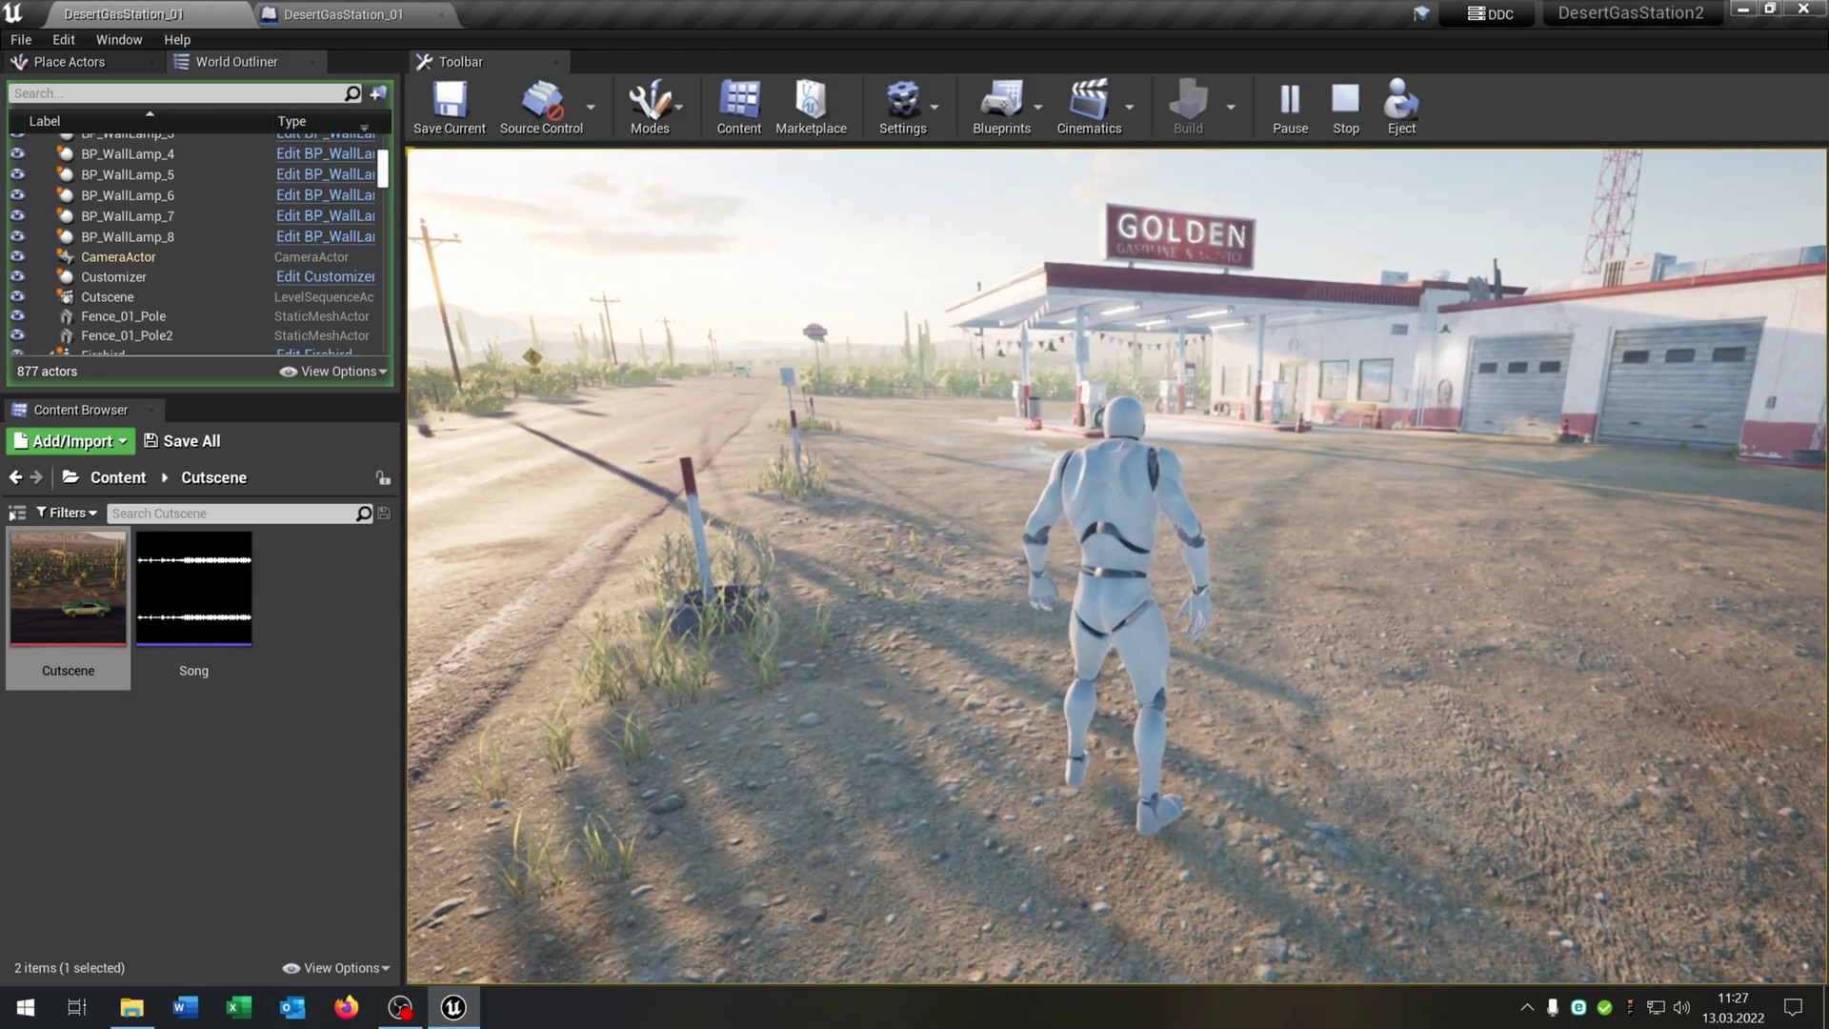